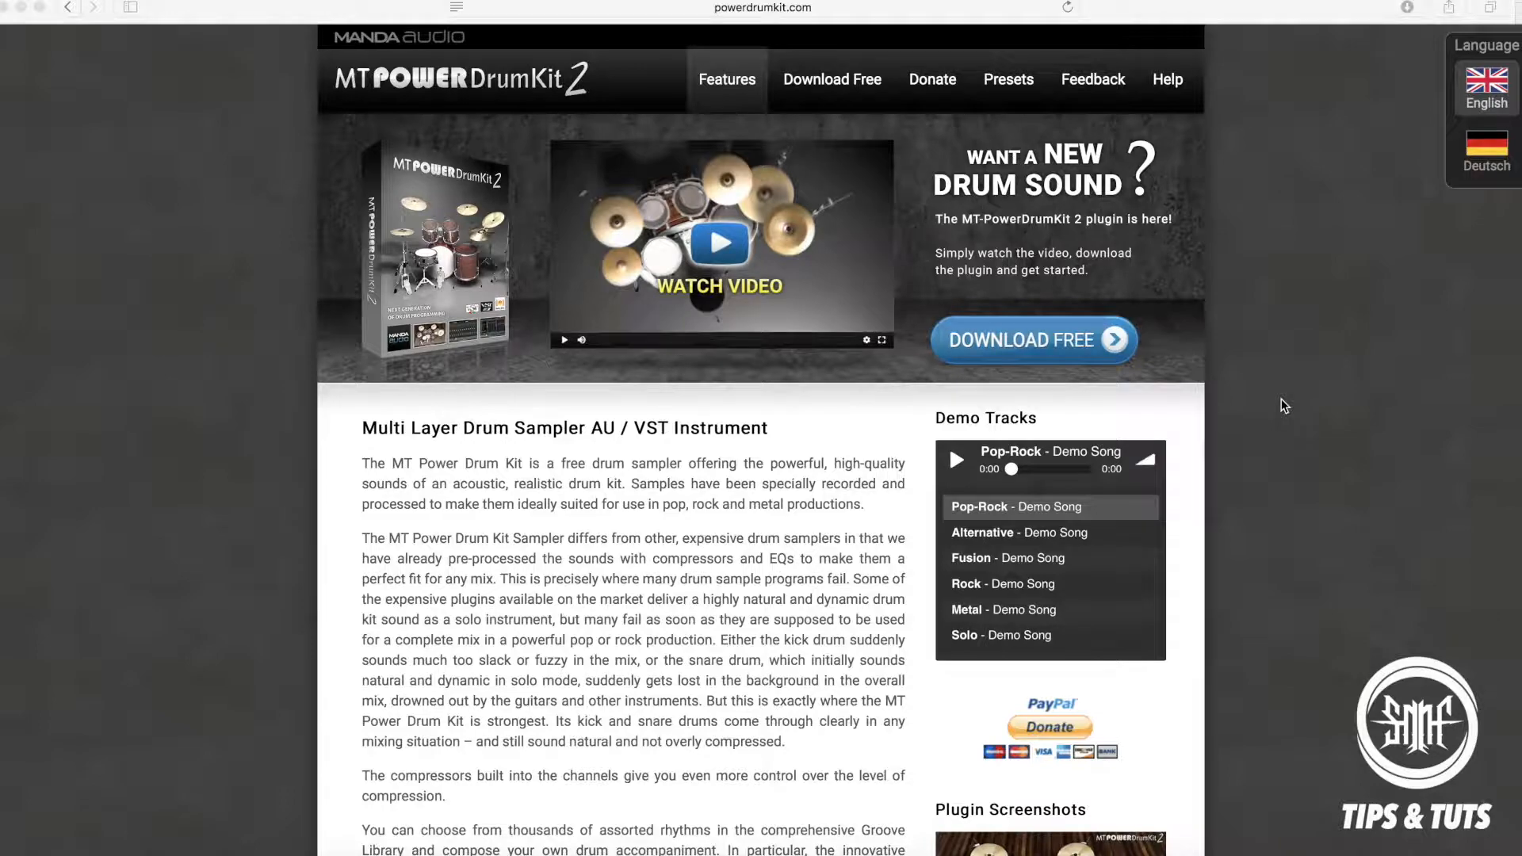
Review the MT Power Drum Kit 2 features page, including the description, plugin screenshots, system requirements, tested hosts and web address.
scroll(1281, 398, "down", 3)
scroll(1281, 398, "up", 3)
scroll(1281, 400, "down", 10)
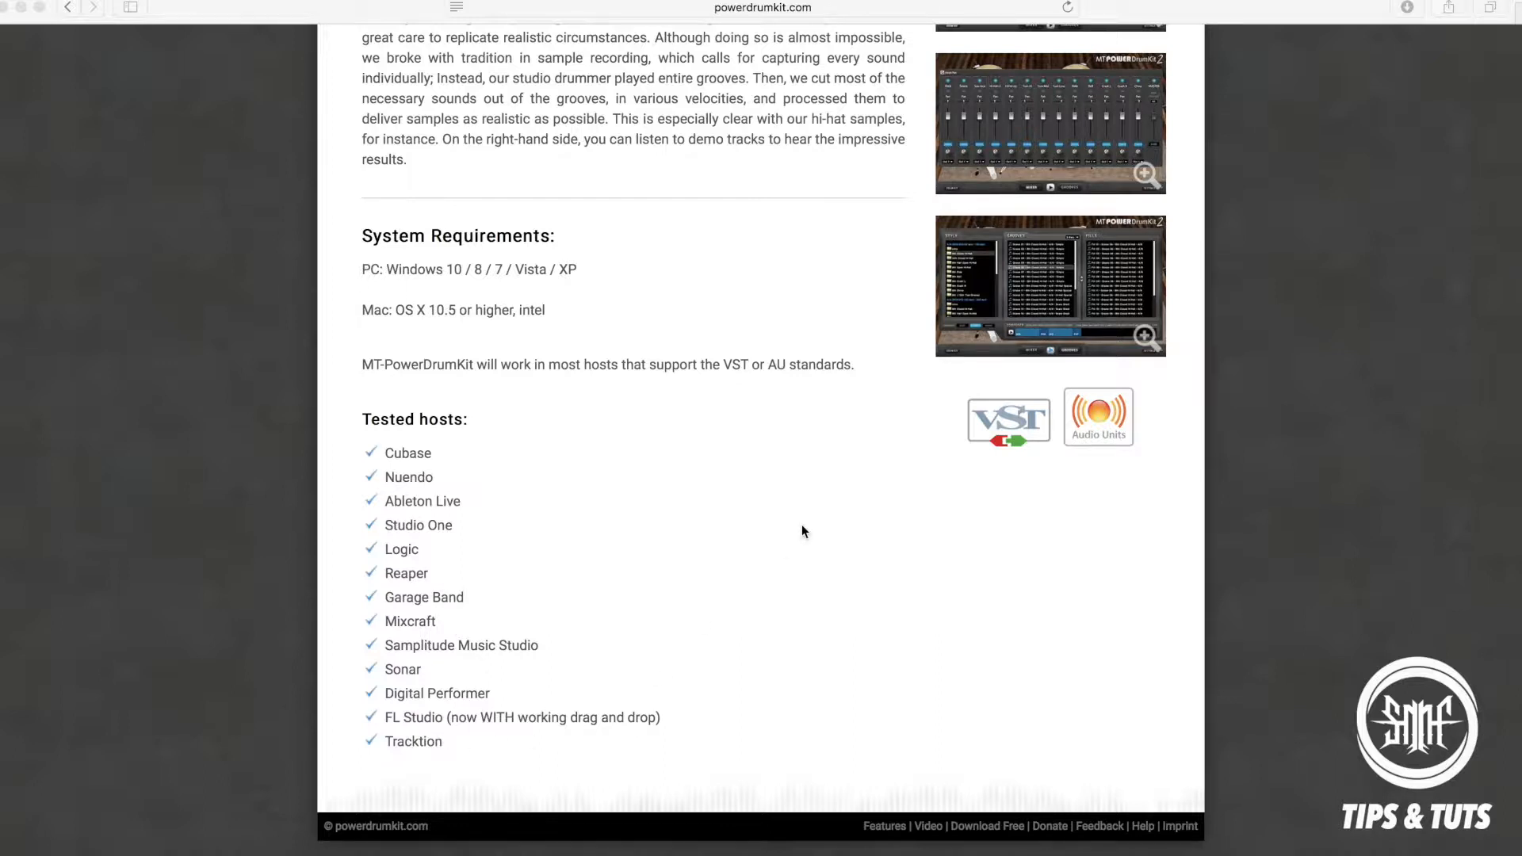
scroll(801, 525, "up", 10)
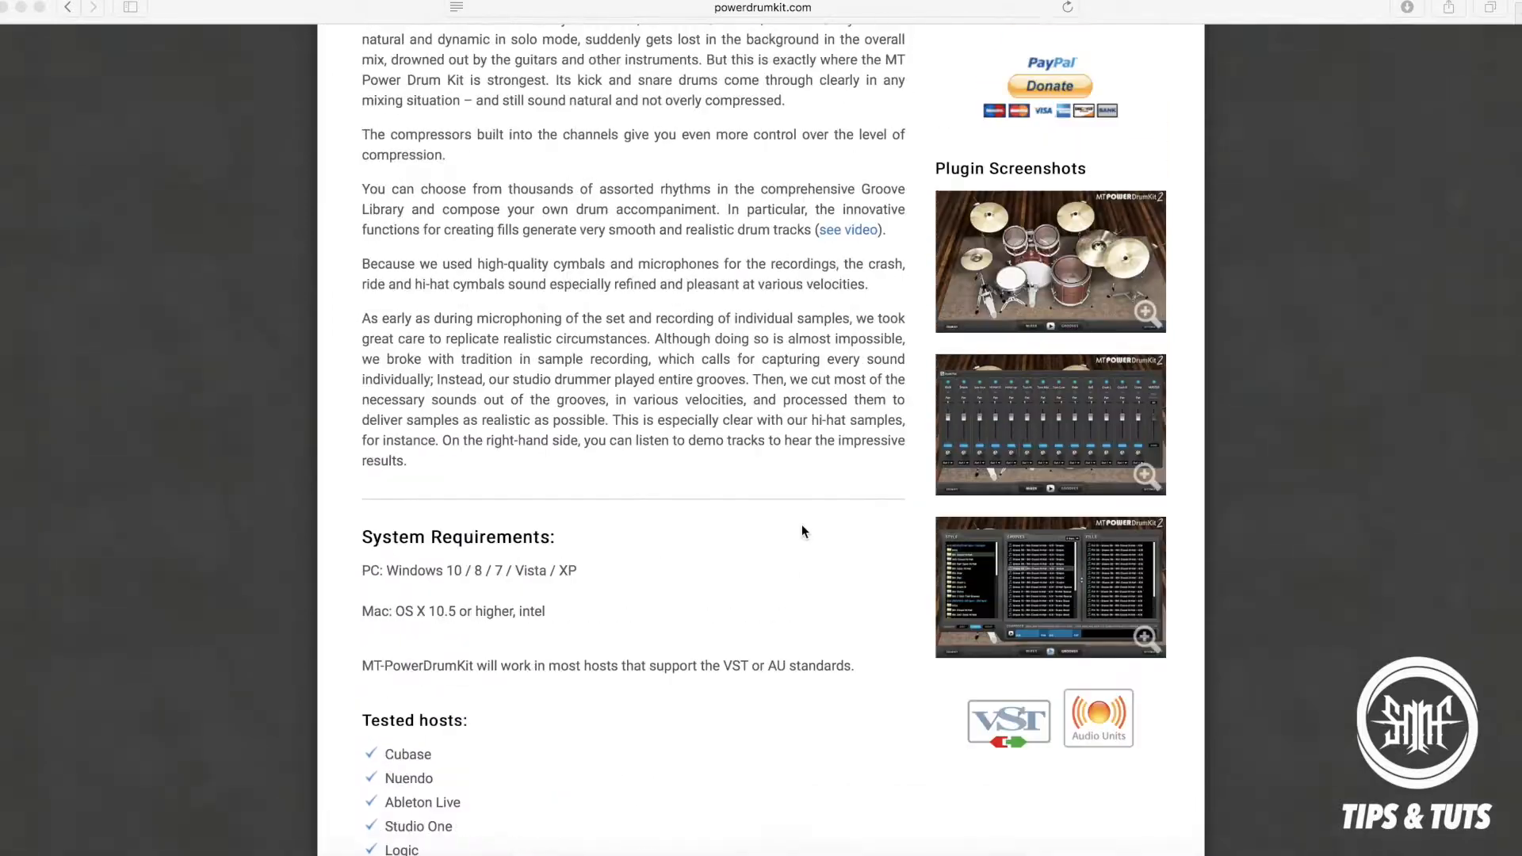
scroll(801, 525, "down", 9)
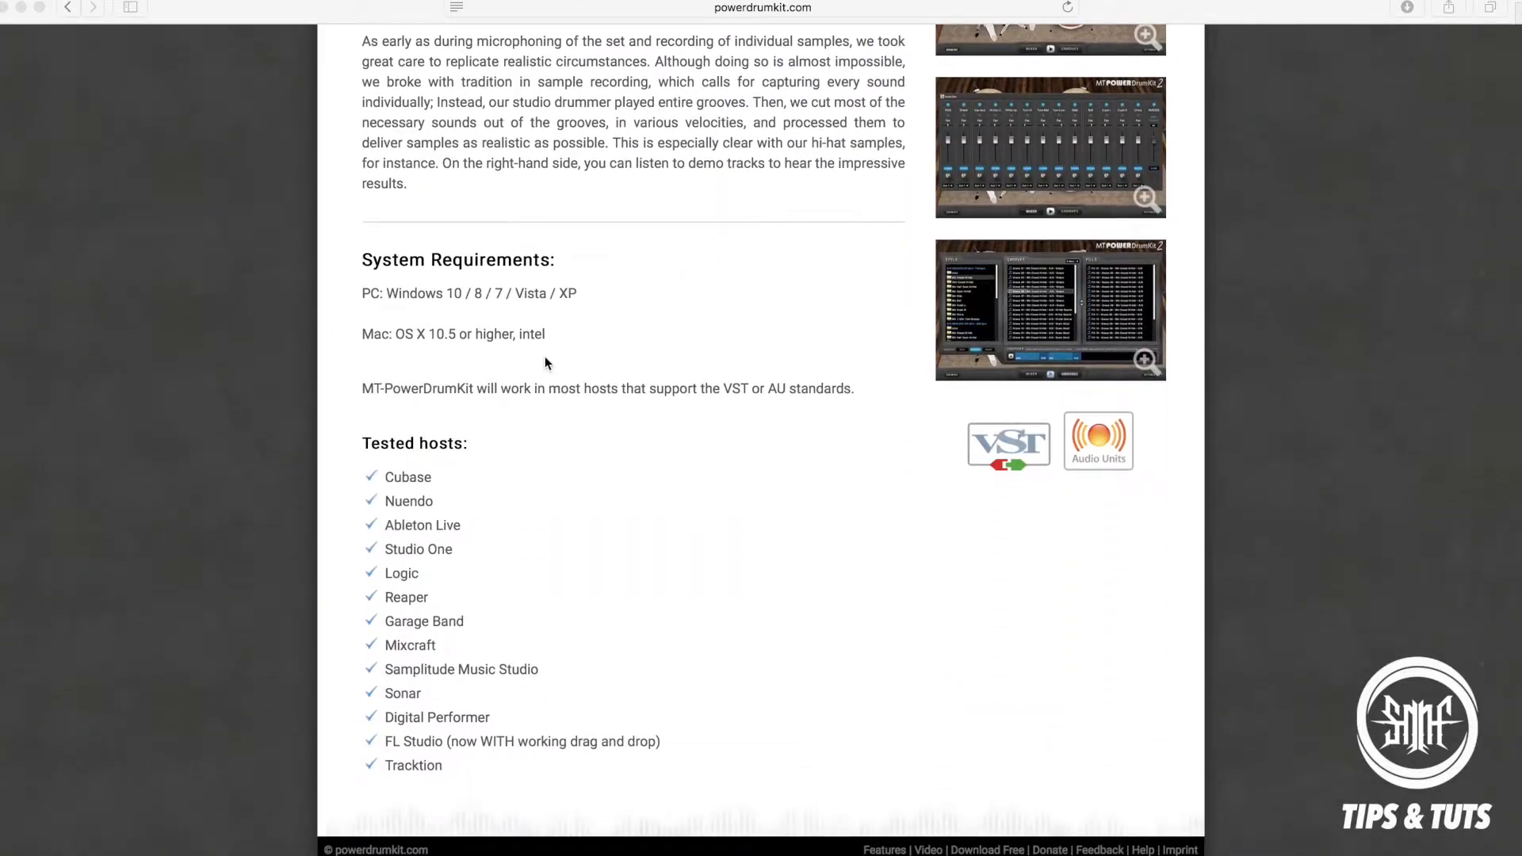
scroll(749, 309, "up", 5)
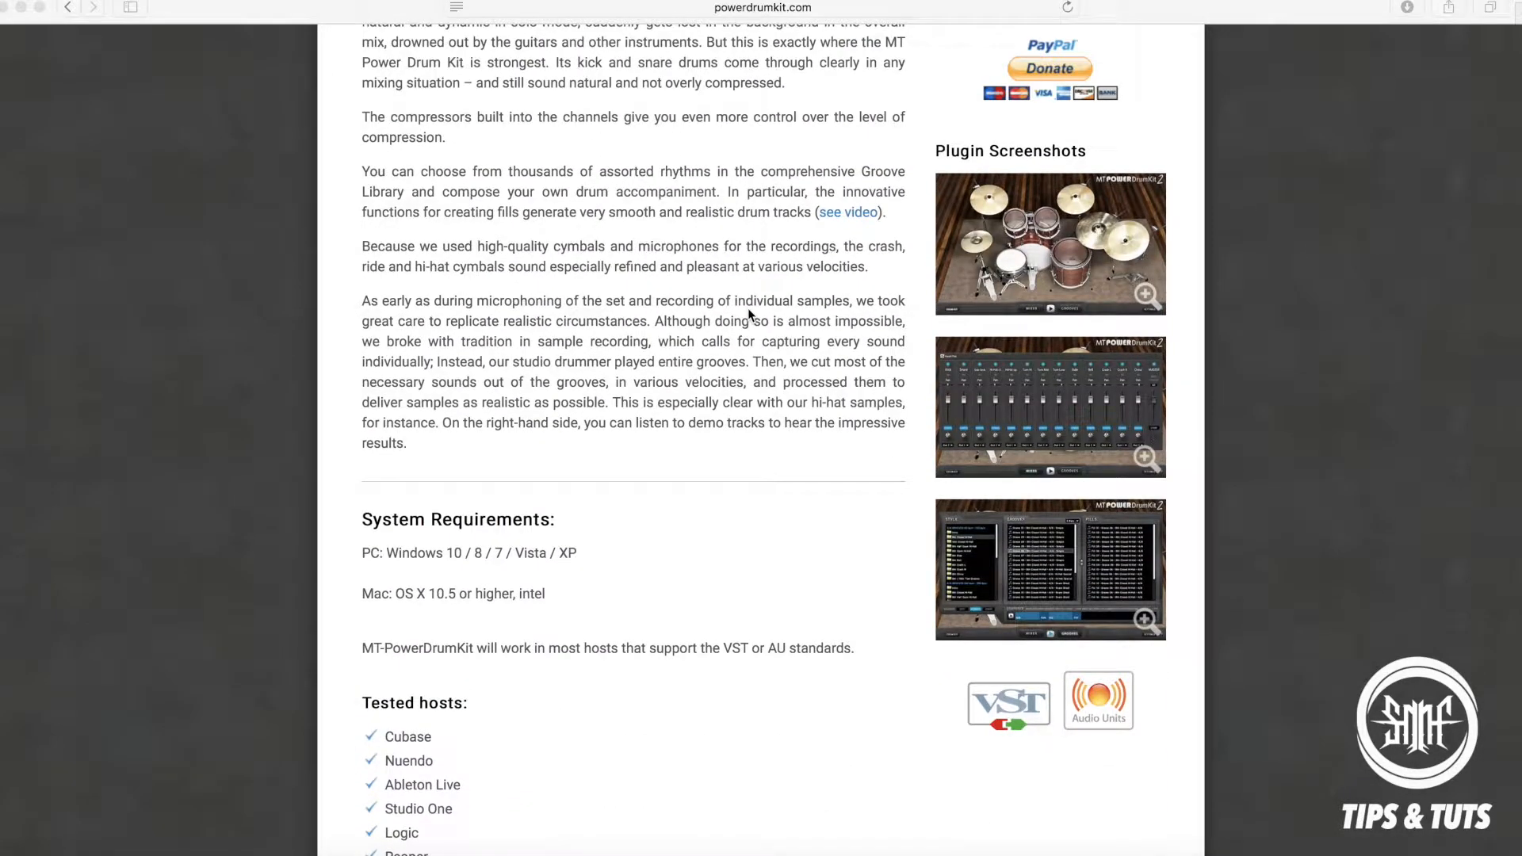
scroll(748, 311, "up", 3)
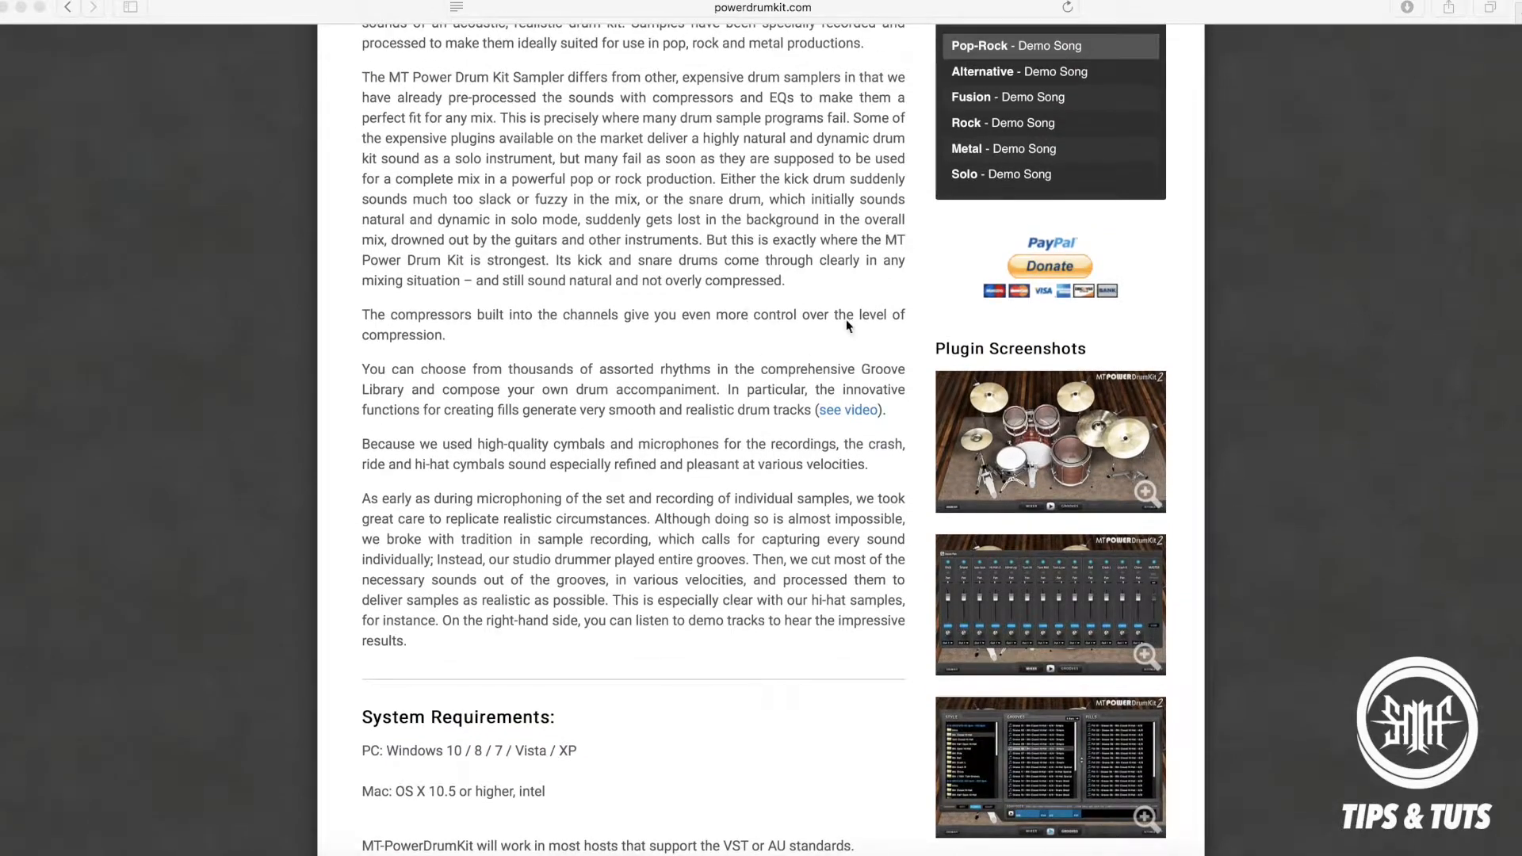
scroll(845, 321, "up", 5)
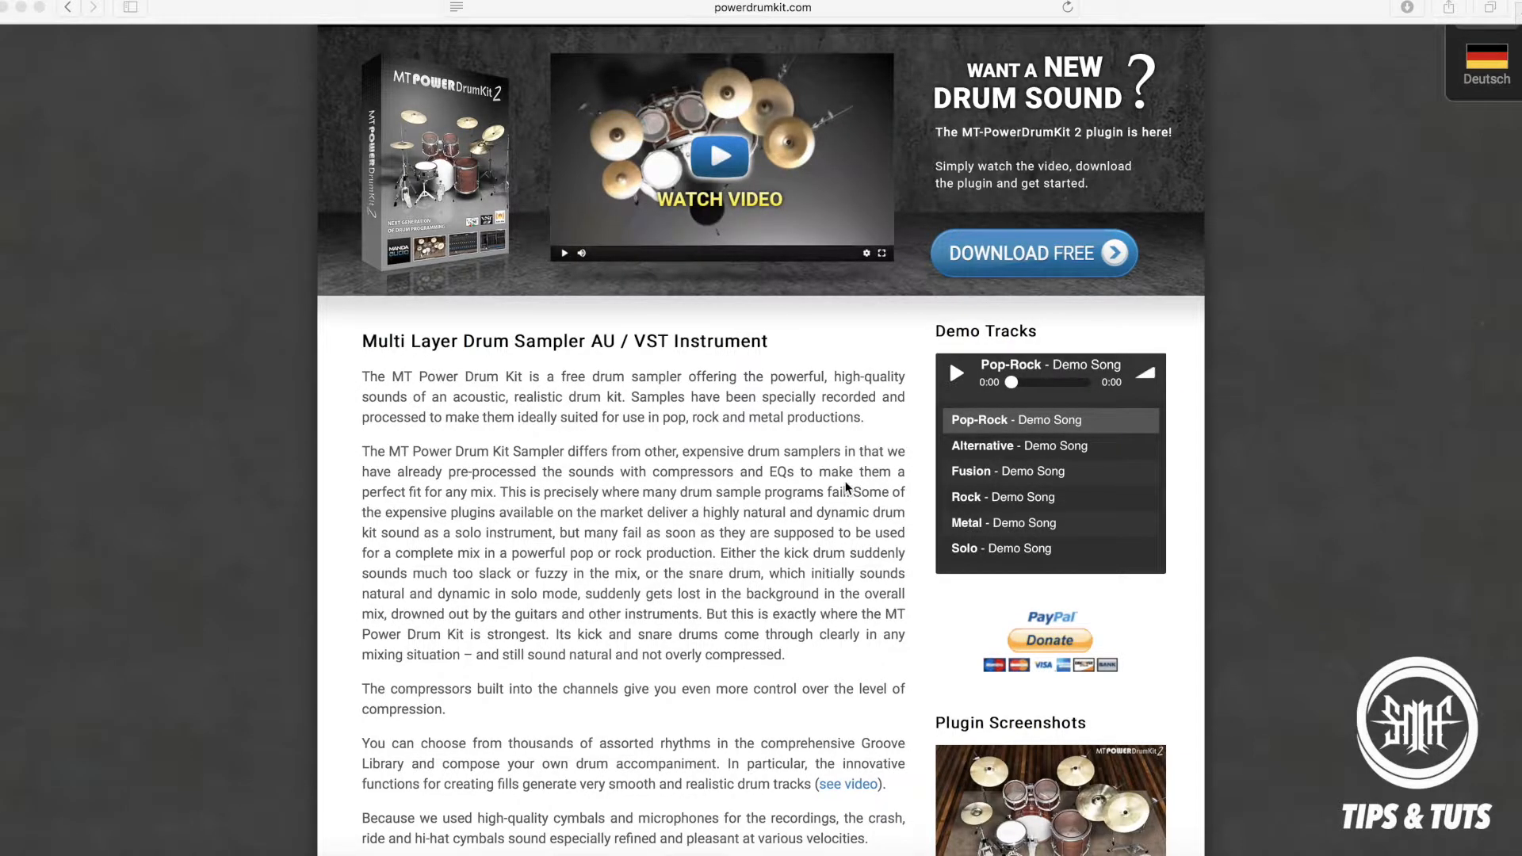
scroll(848, 488, "up", 3)
left_click(843, 14)
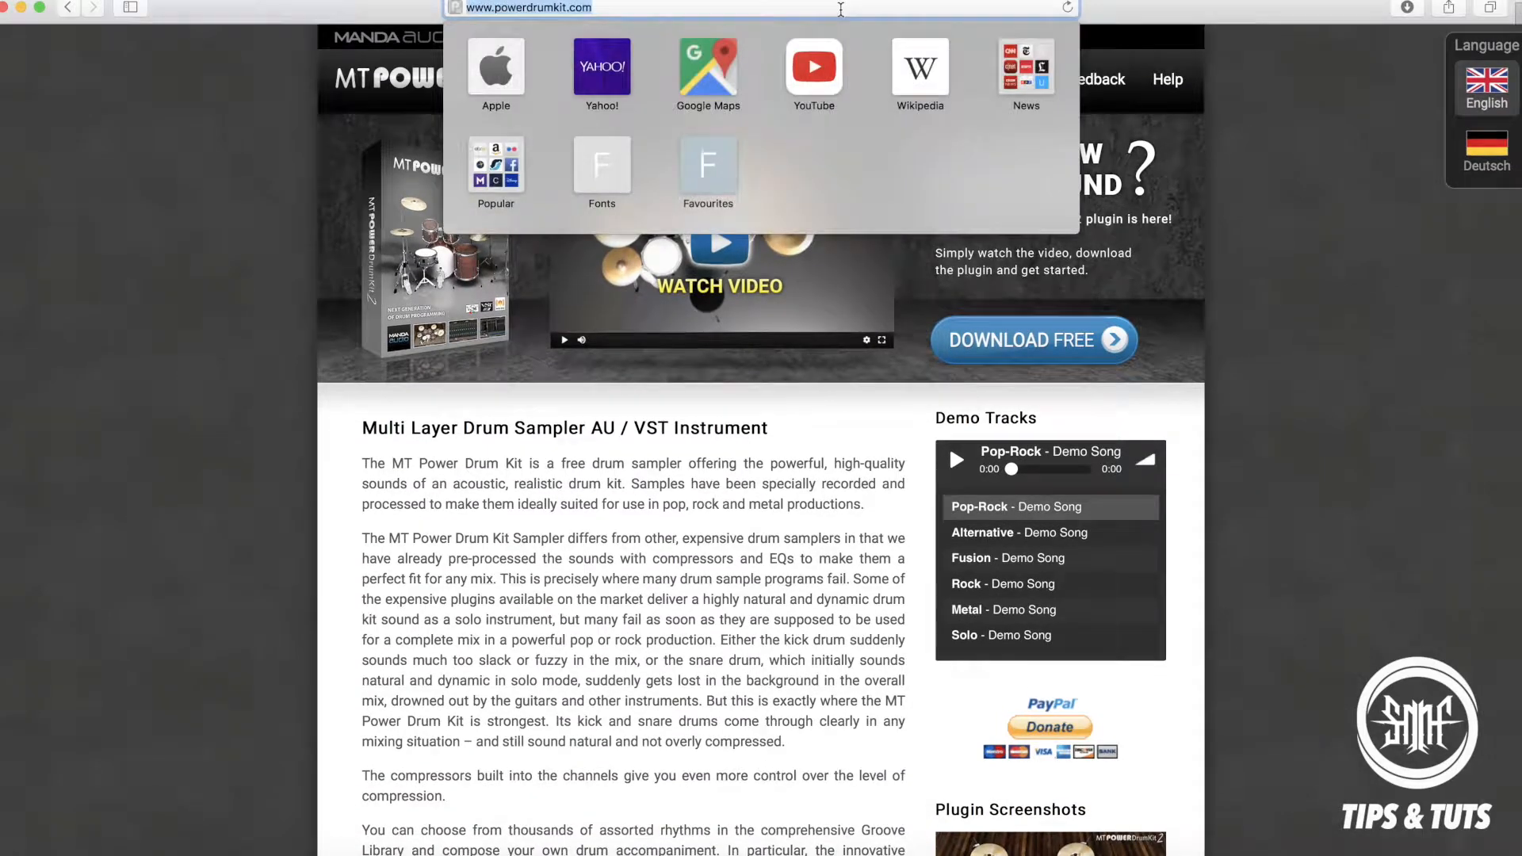
left_click(1360, 505)
Listen to excerpts of the Metal and Solo demo songs, ending with playback paused.
scroll(1277, 619, "down", 3)
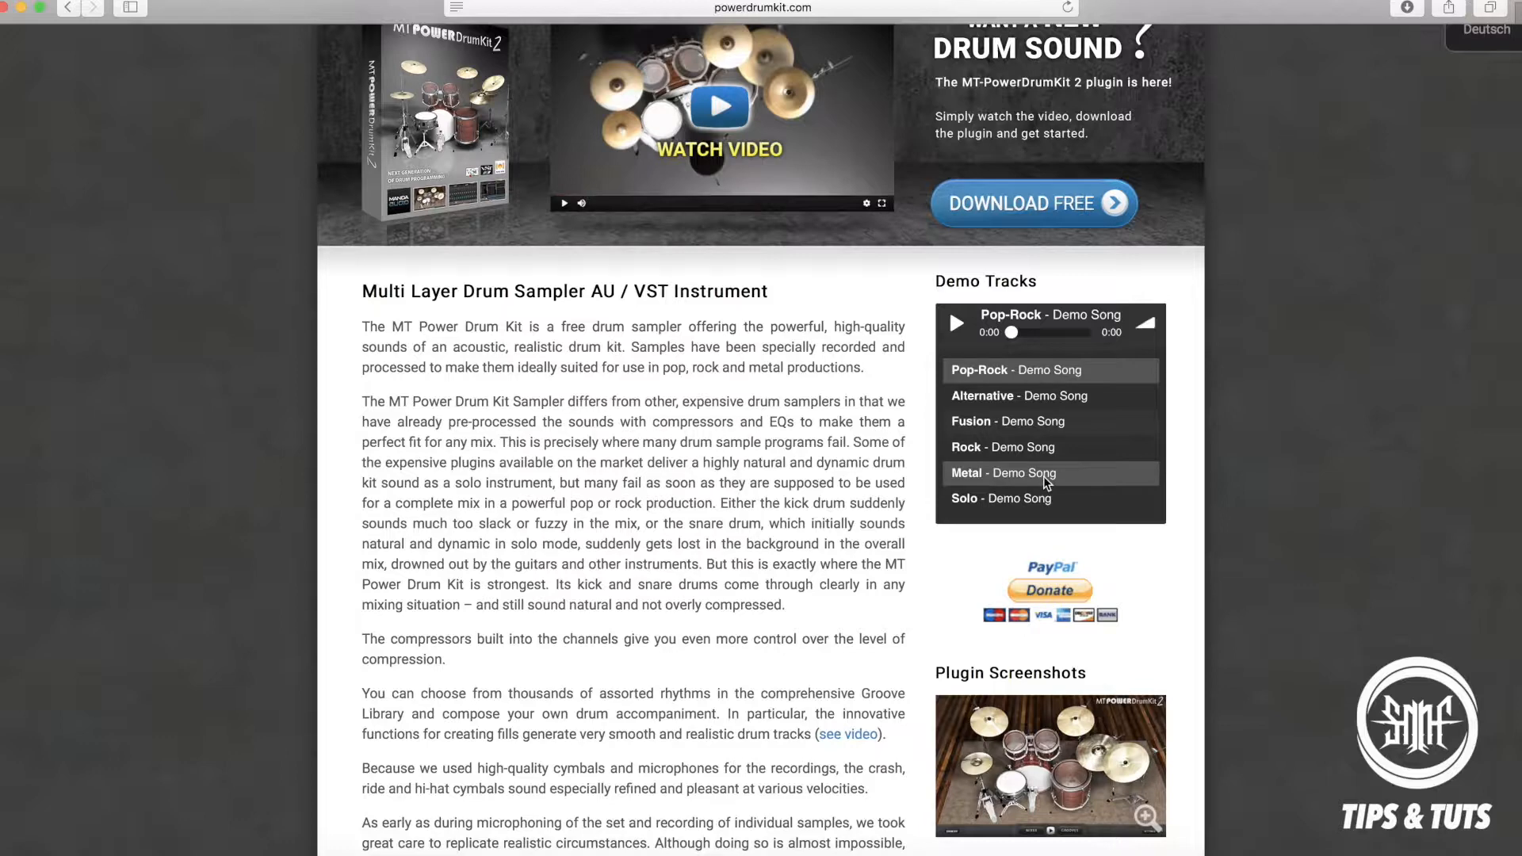
left_click(1015, 473)
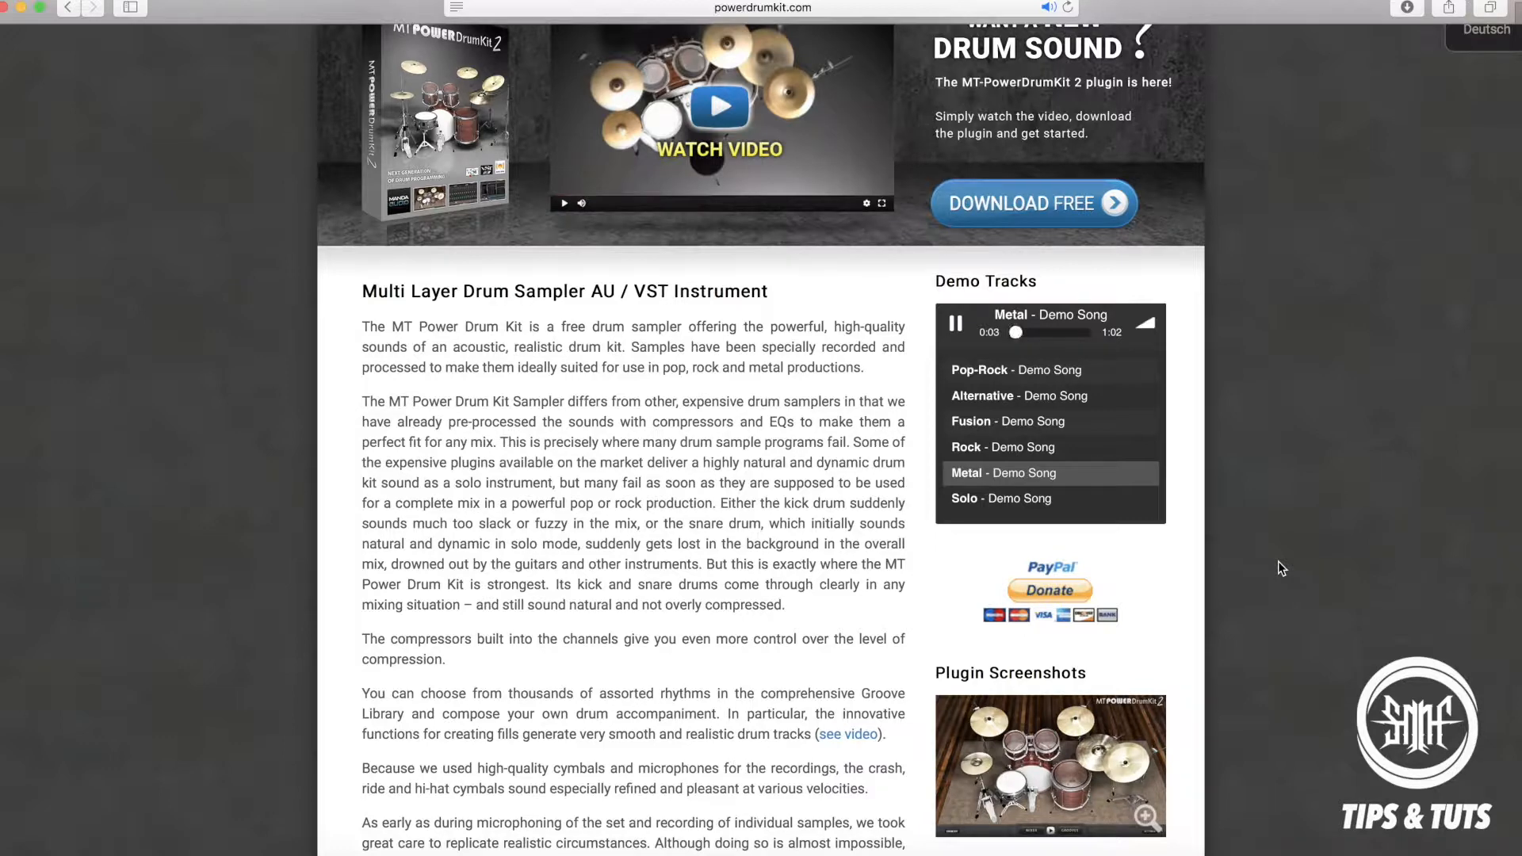
left_click(1069, 331)
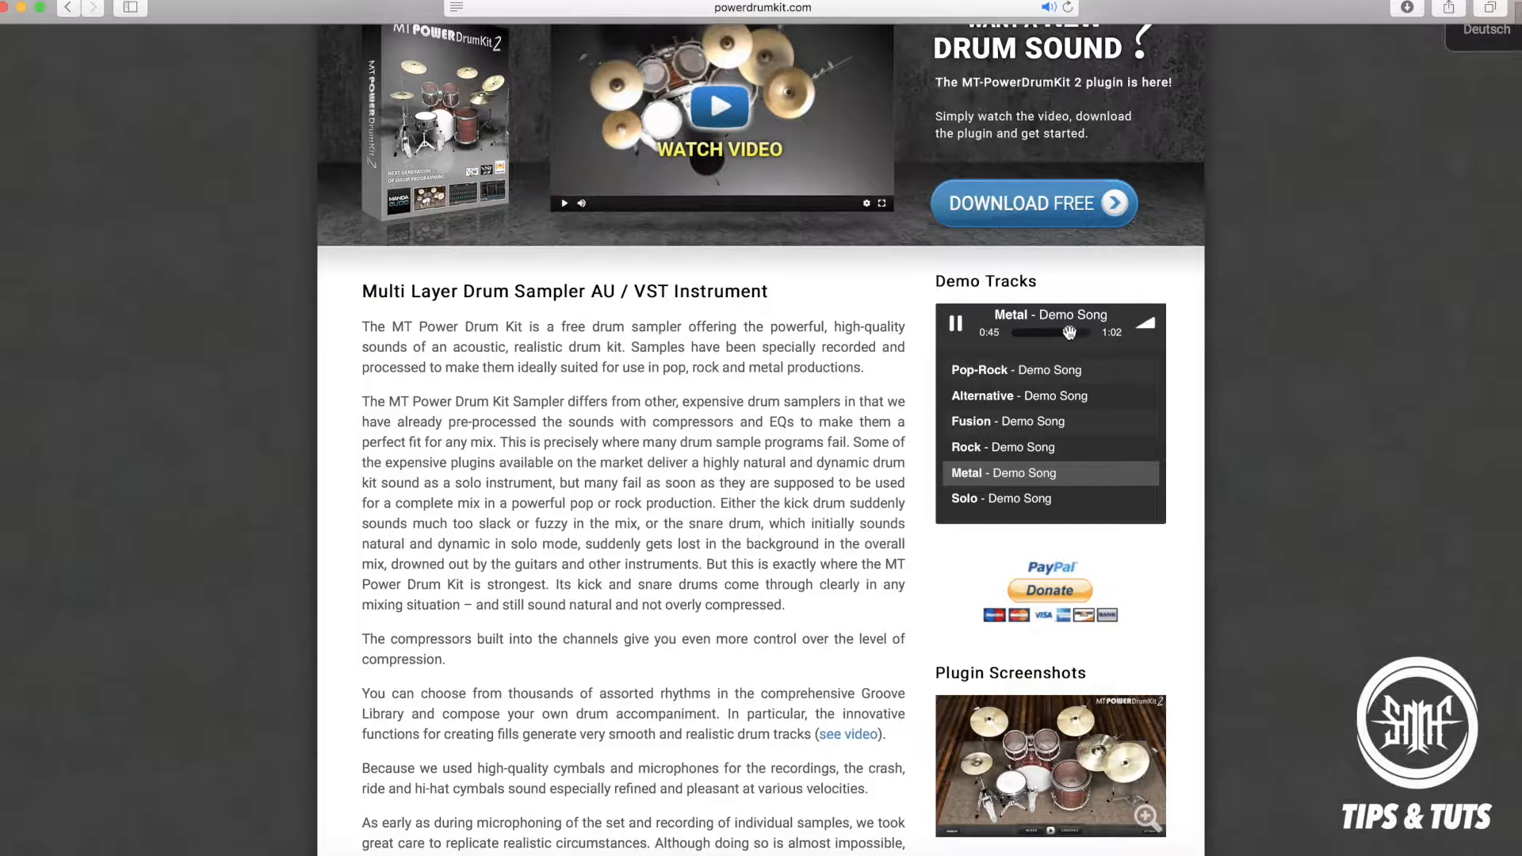
left_click(1053, 501)
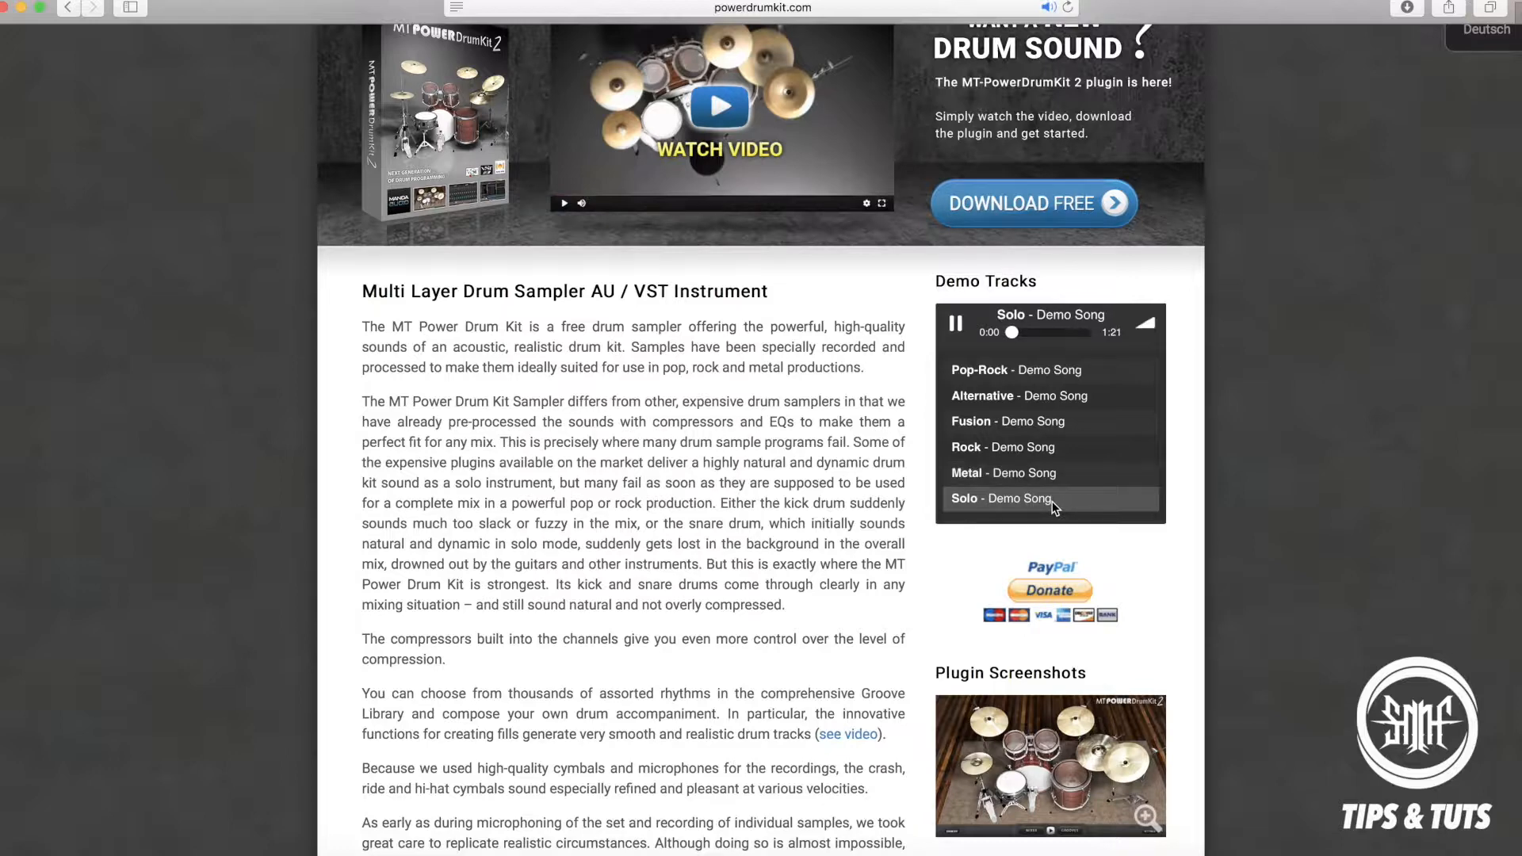
left_click(1059, 333)
left_click(956, 326)
Open the plugin's free download page and review its product video and operating system choices.
scroll(767, 524, "down", 1)
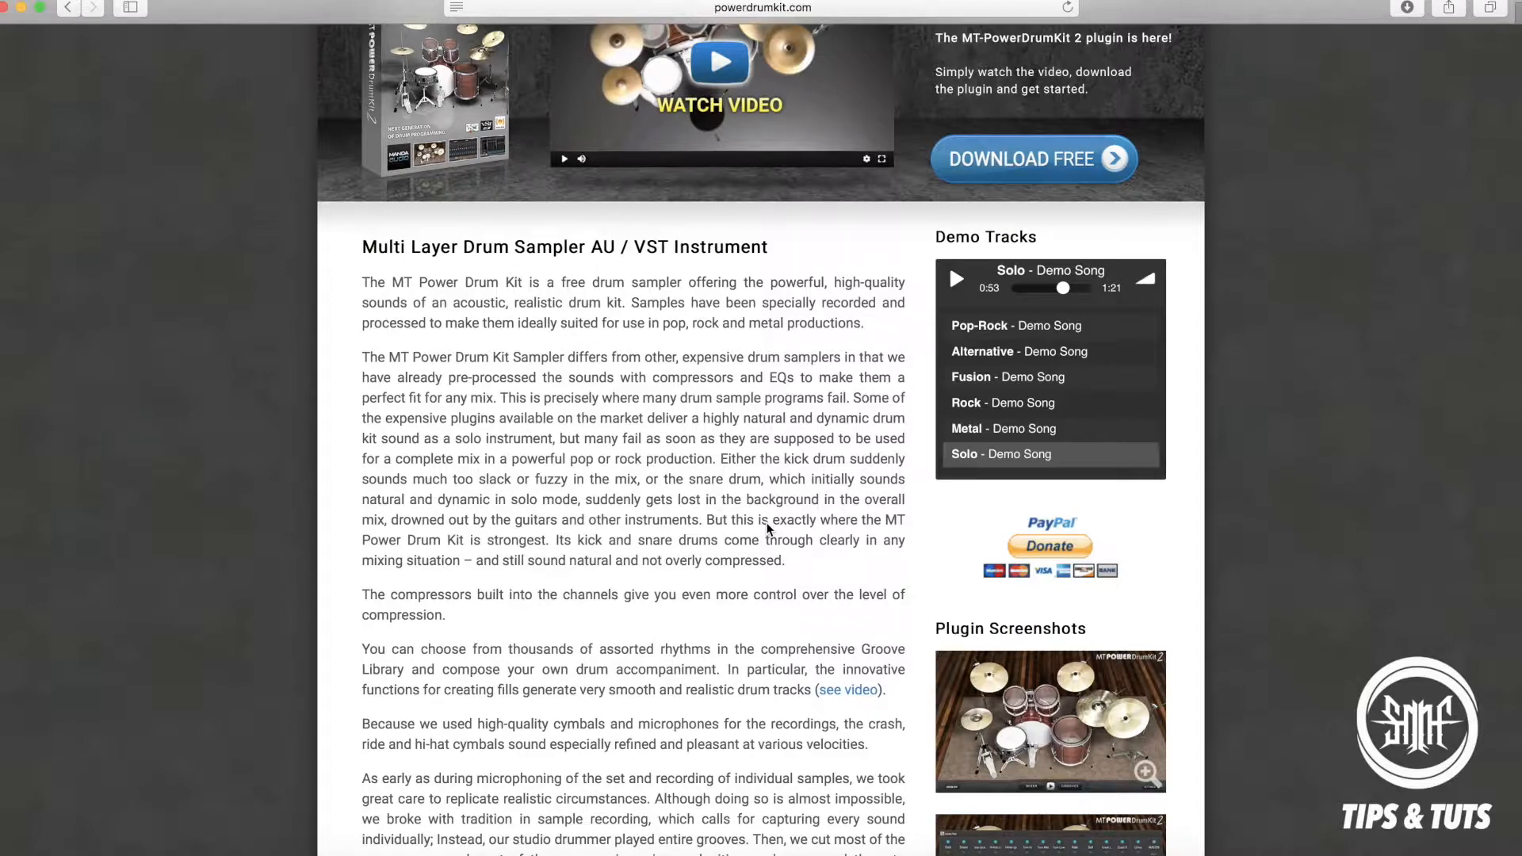
scroll(767, 528, "down", 4)
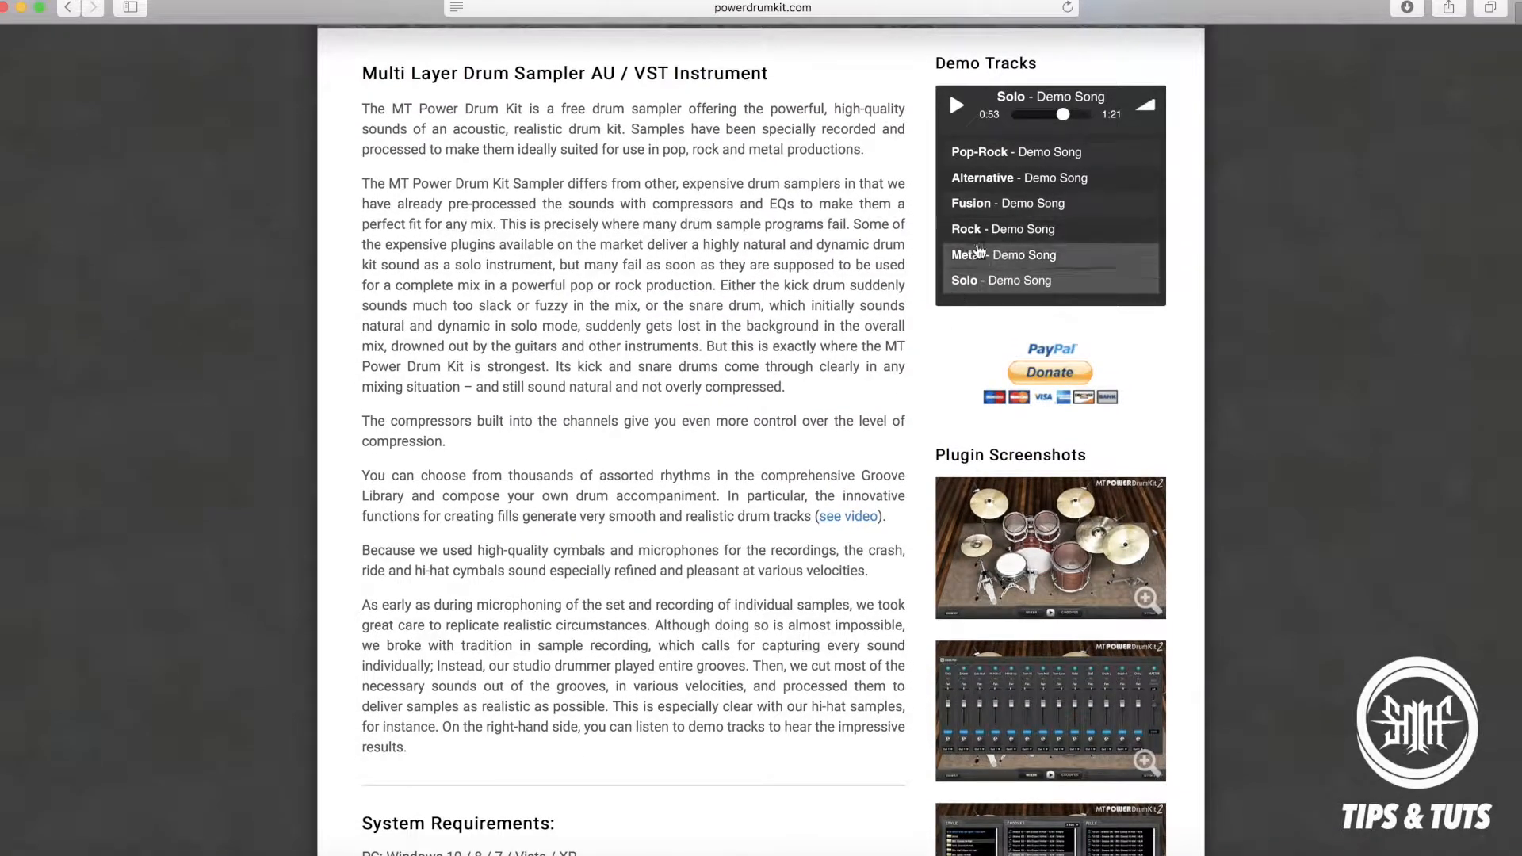
scroll(831, 425, "down", 7)
scroll(831, 425, "up", 12)
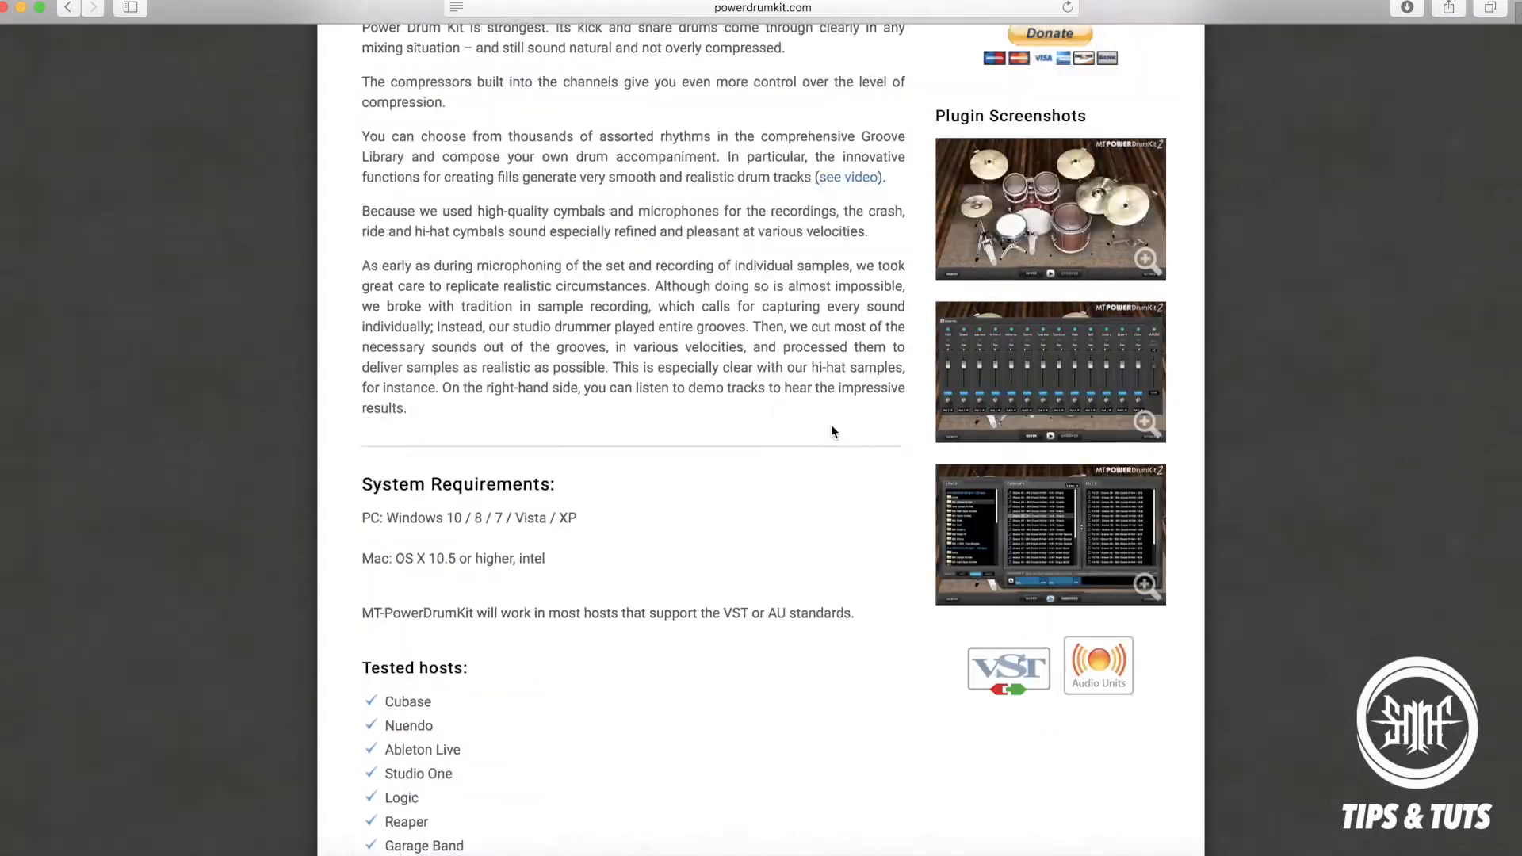
scroll(807, 535, "down", 4)
scroll(807, 535, "up", 5)
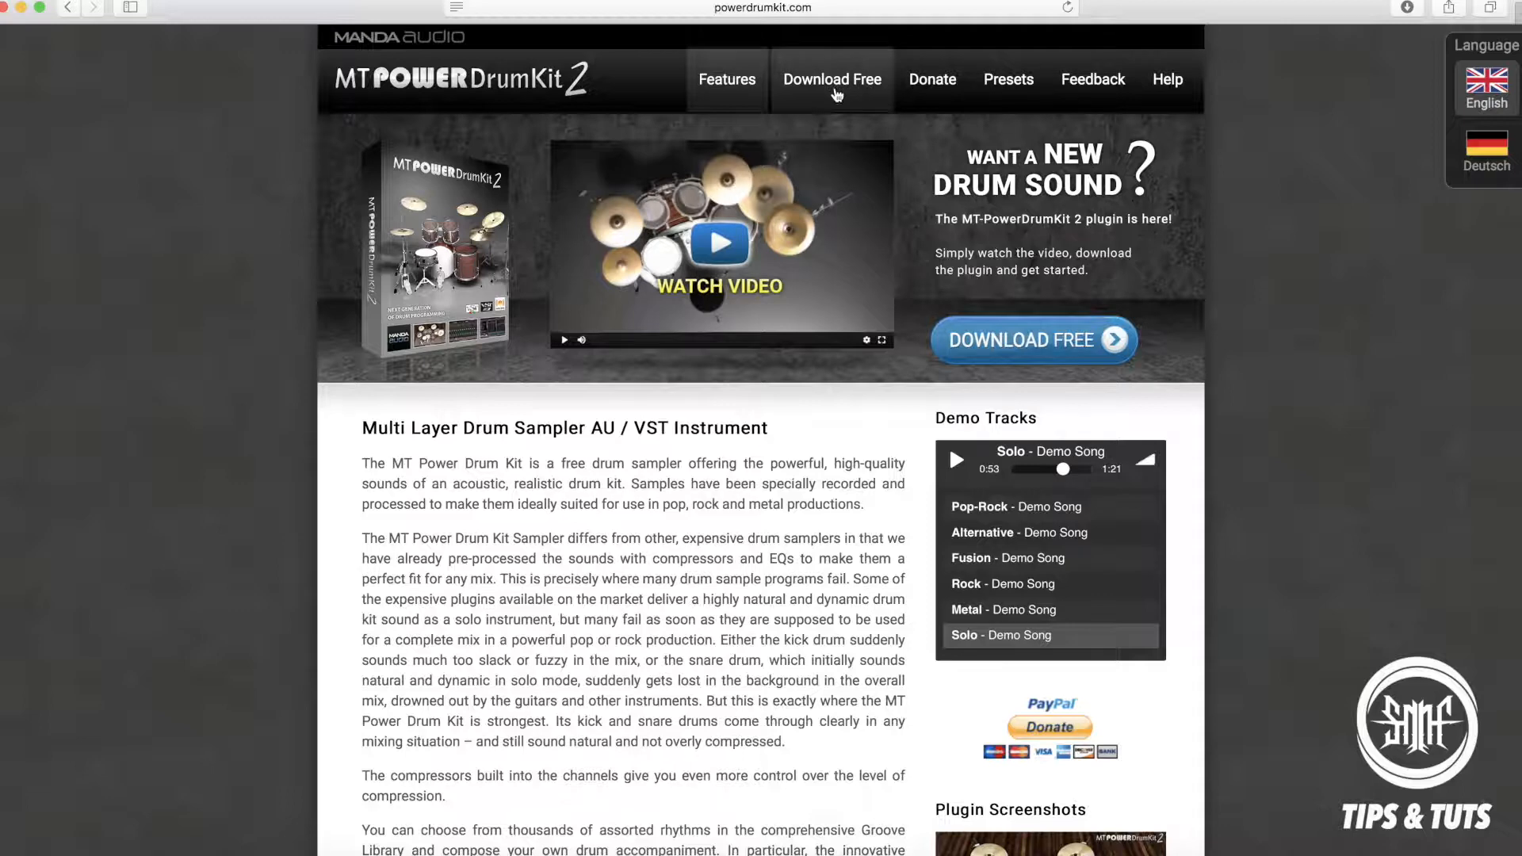
left_click(863, 87)
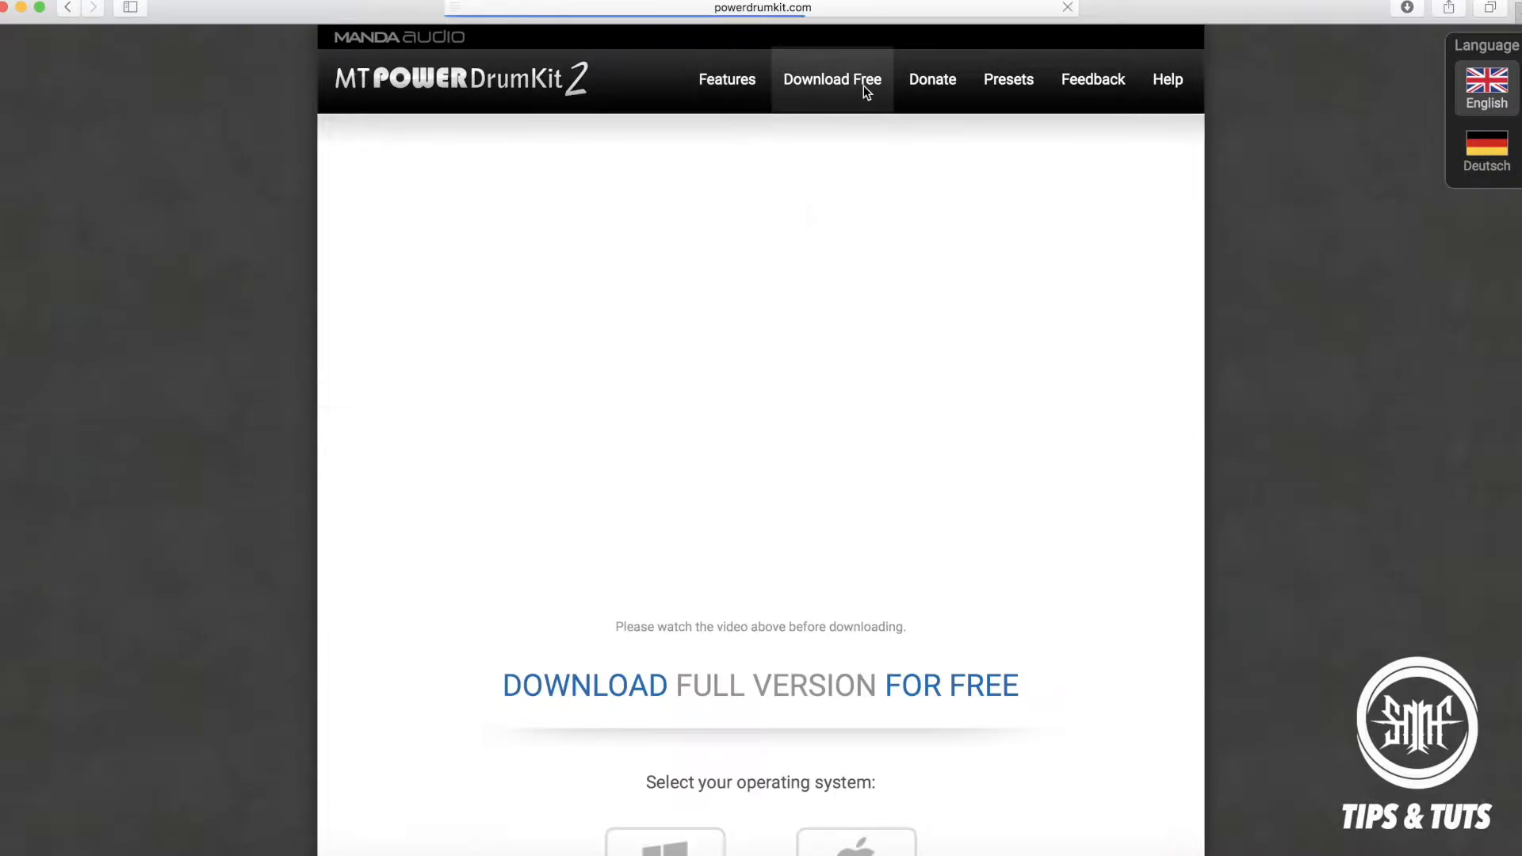
scroll(839, 212, "down", 3)
scroll(825, 502, "up", 4)
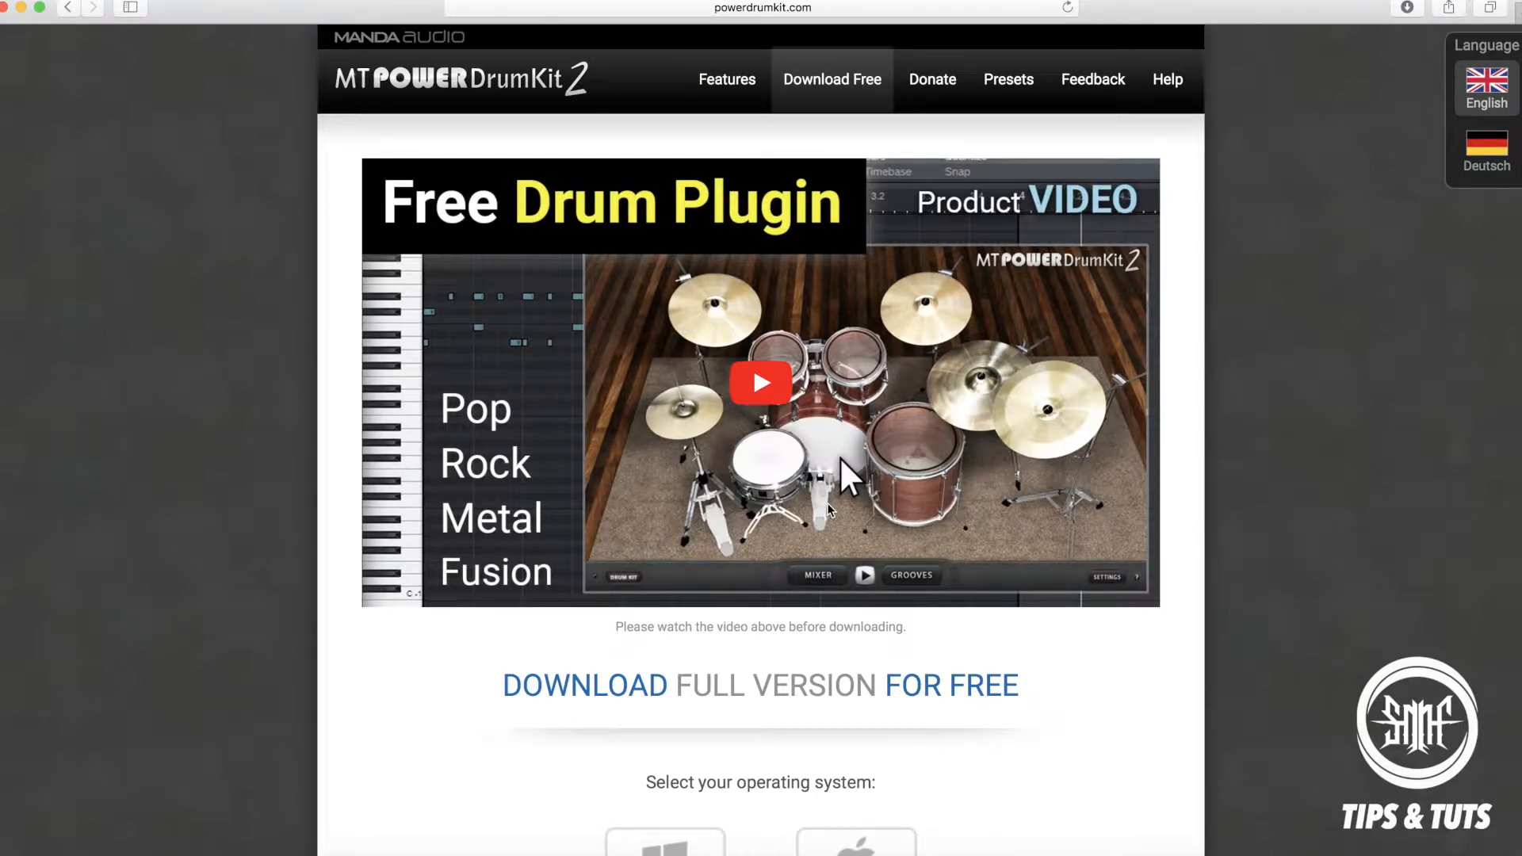
scroll(828, 507, "down", 2)
scroll(901, 69, "up", 3)
Check the Donate and MIDI mapping Presets pages, ending back on the Features page.
left_click(932, 93)
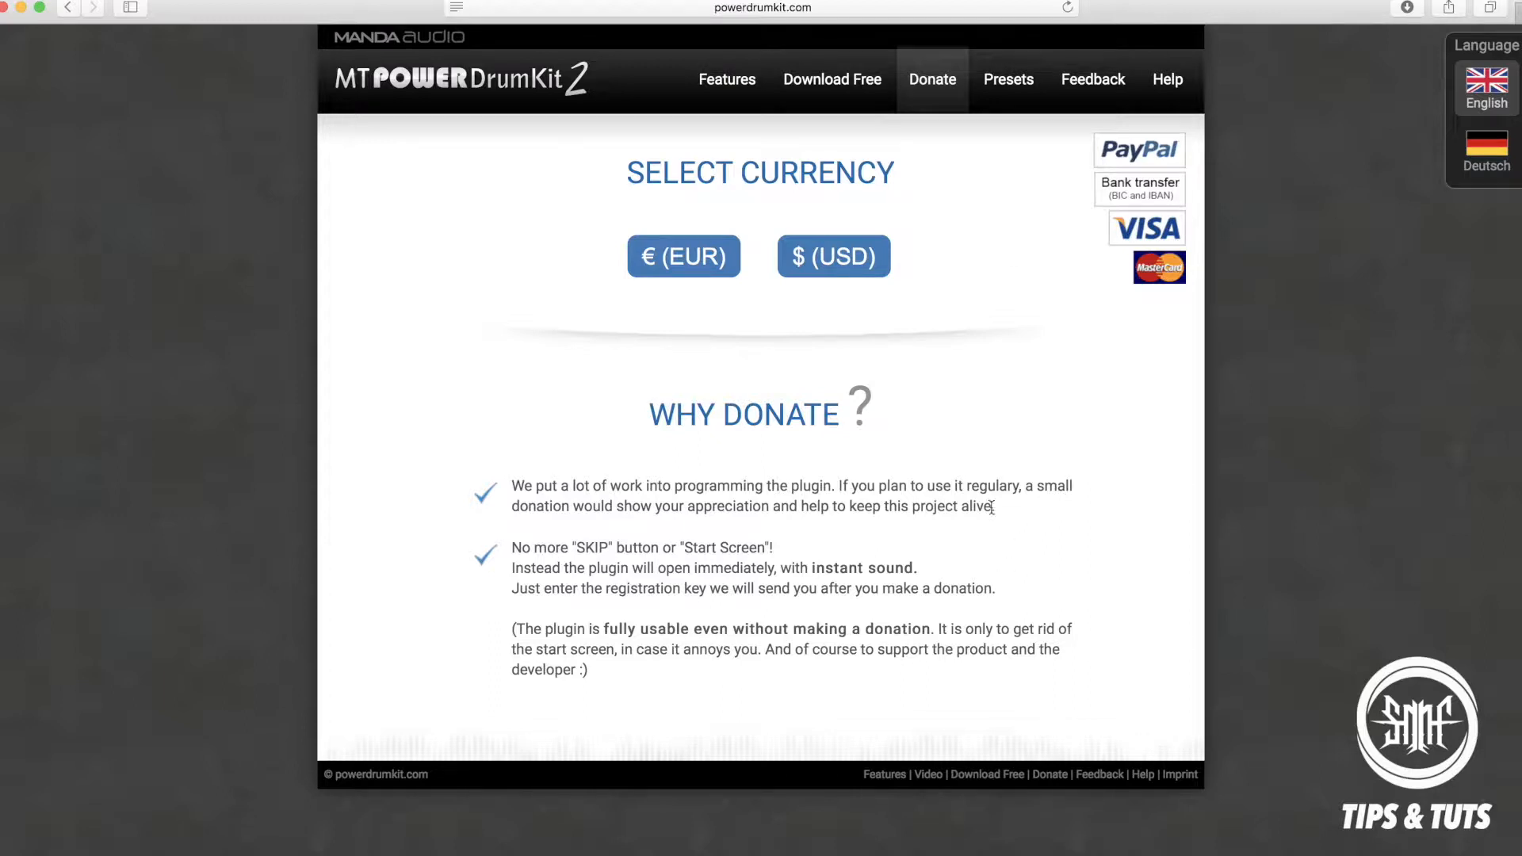
left_click(1004, 92)
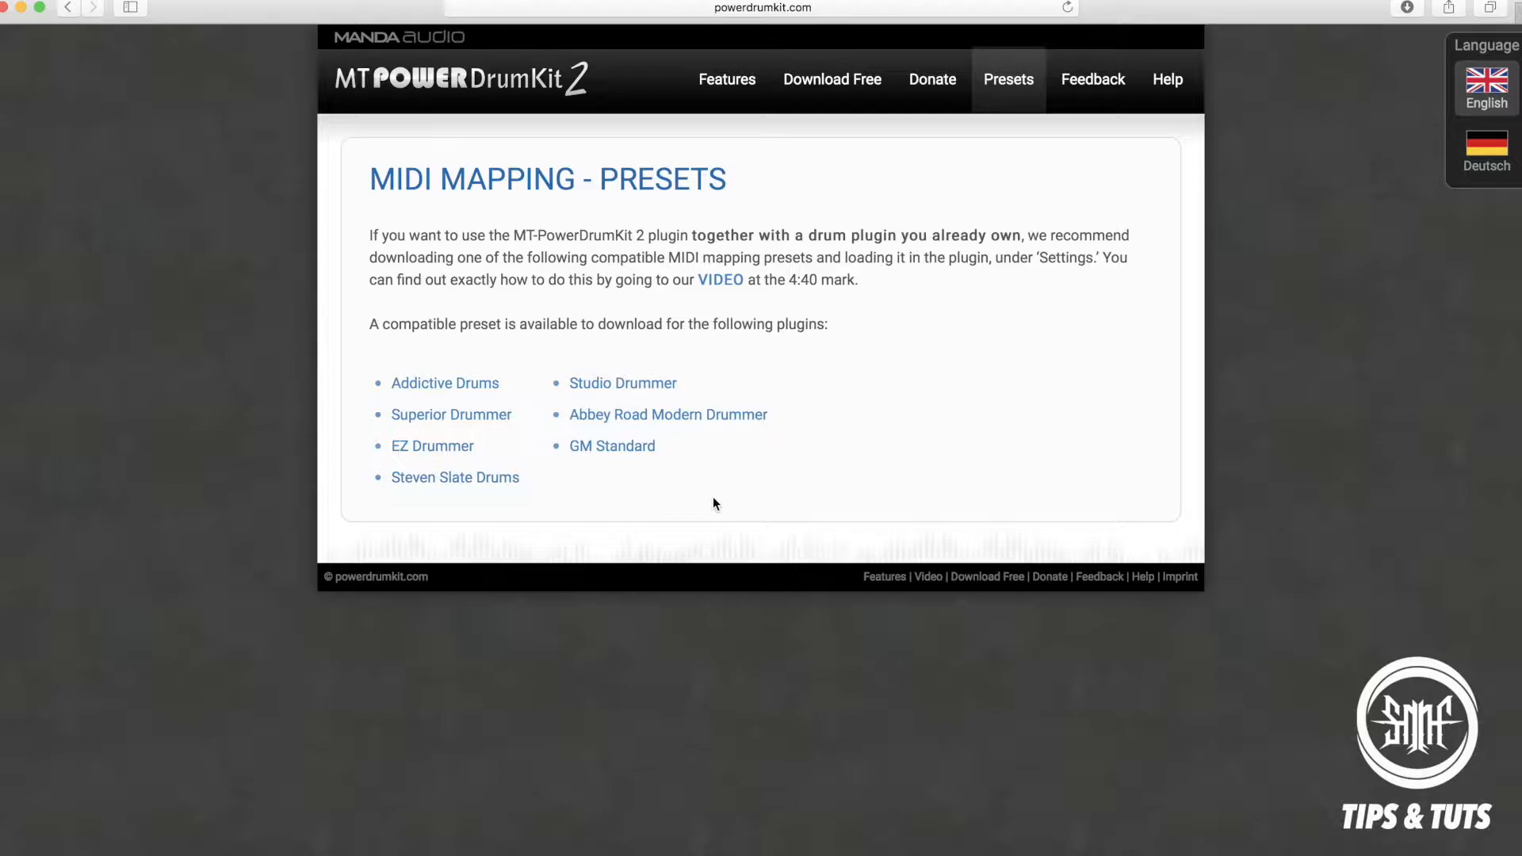
left_click(726, 81)
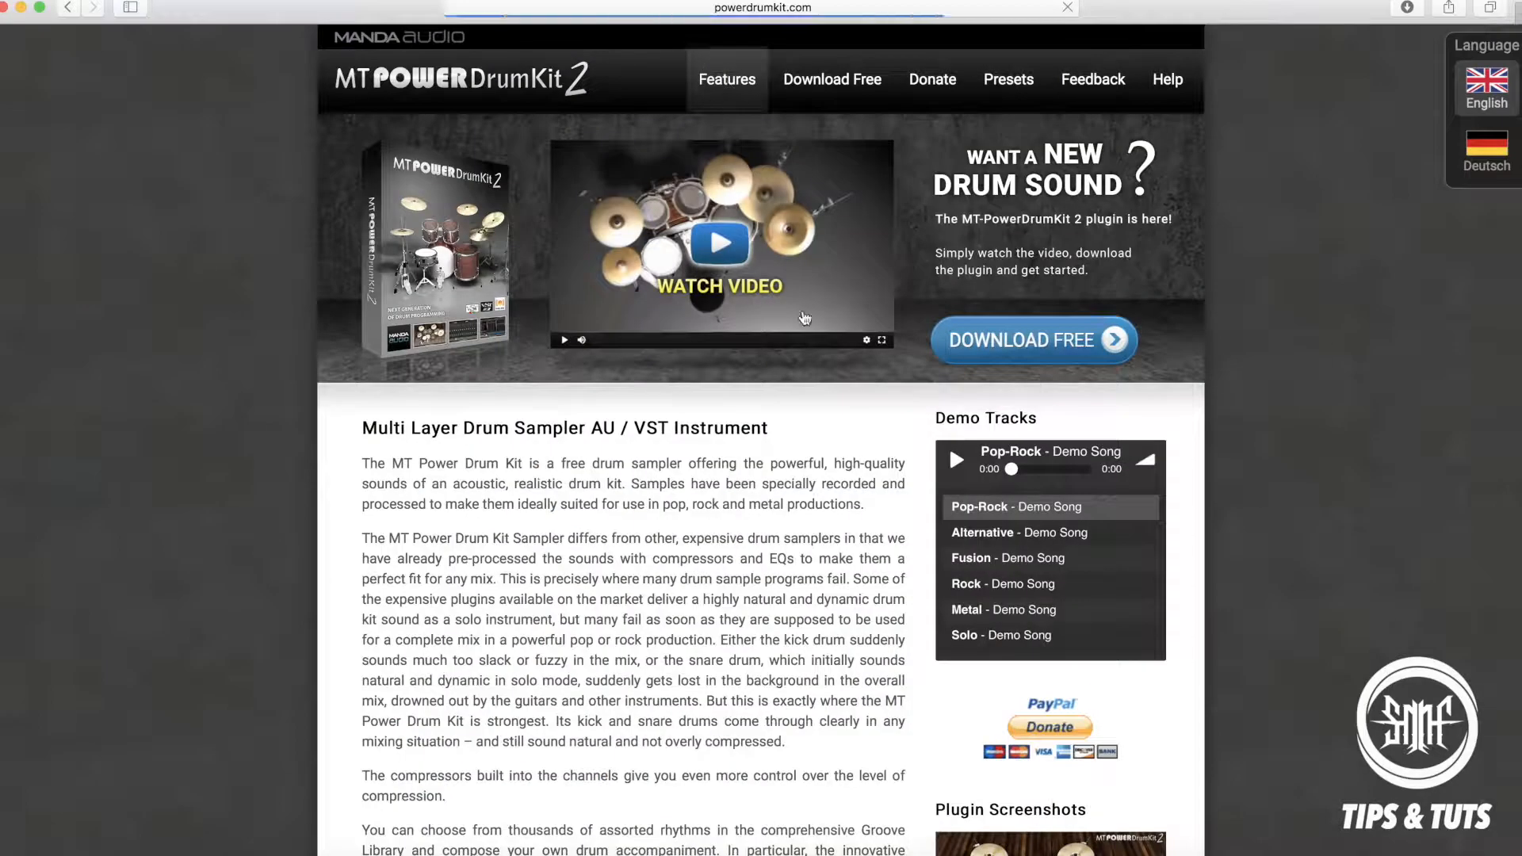
scroll(681, 561, "down", 10)
scroll(680, 561, "up", 10)
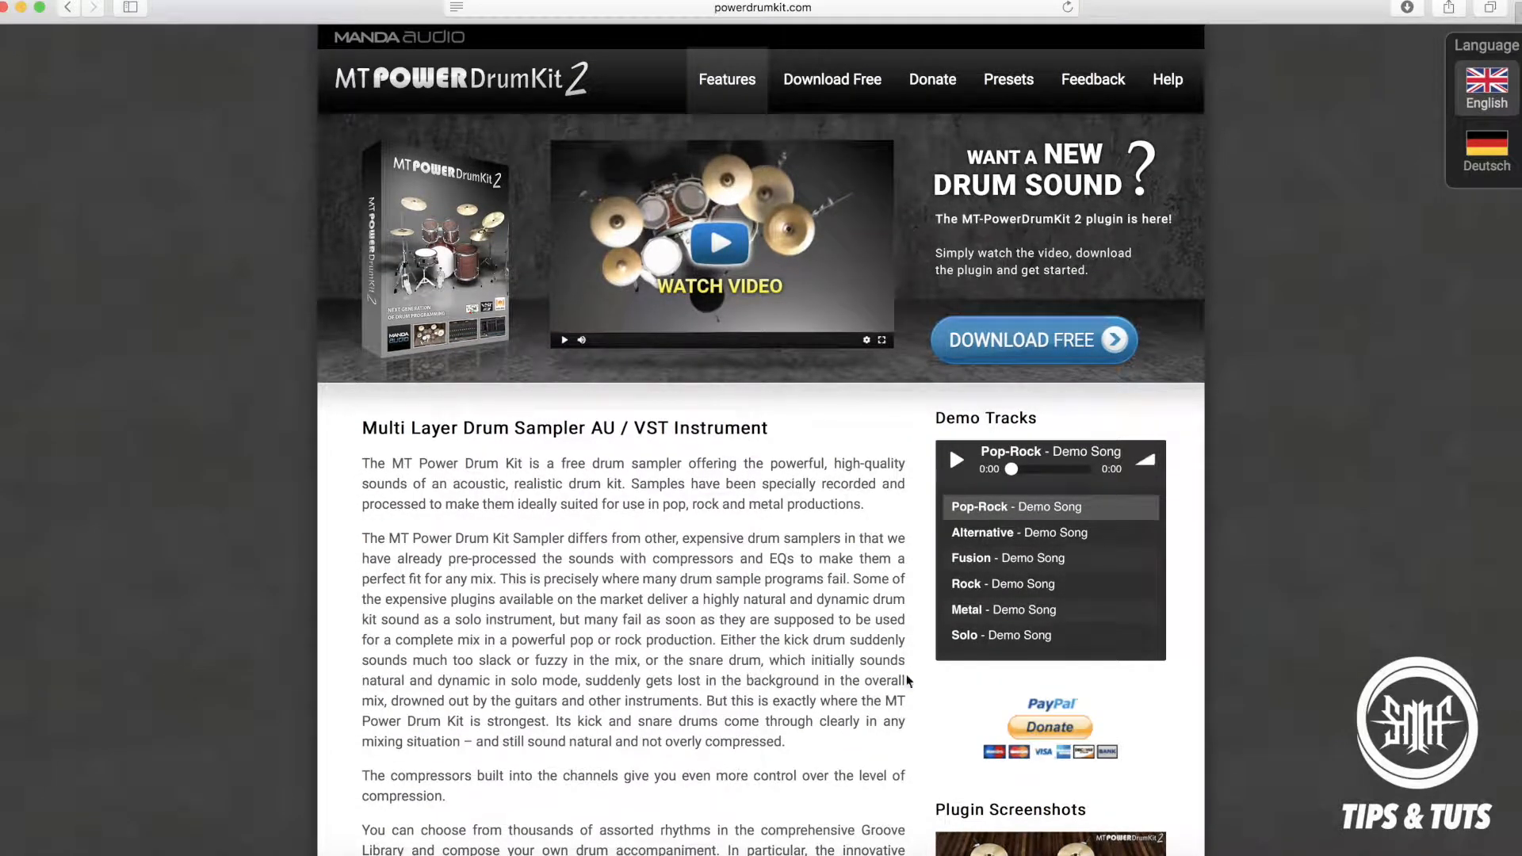
Switch to the Logic Pro project and listen to the song from bar 9 and again from bar 16, ending with playback stopped.
left_click(1083, 854)
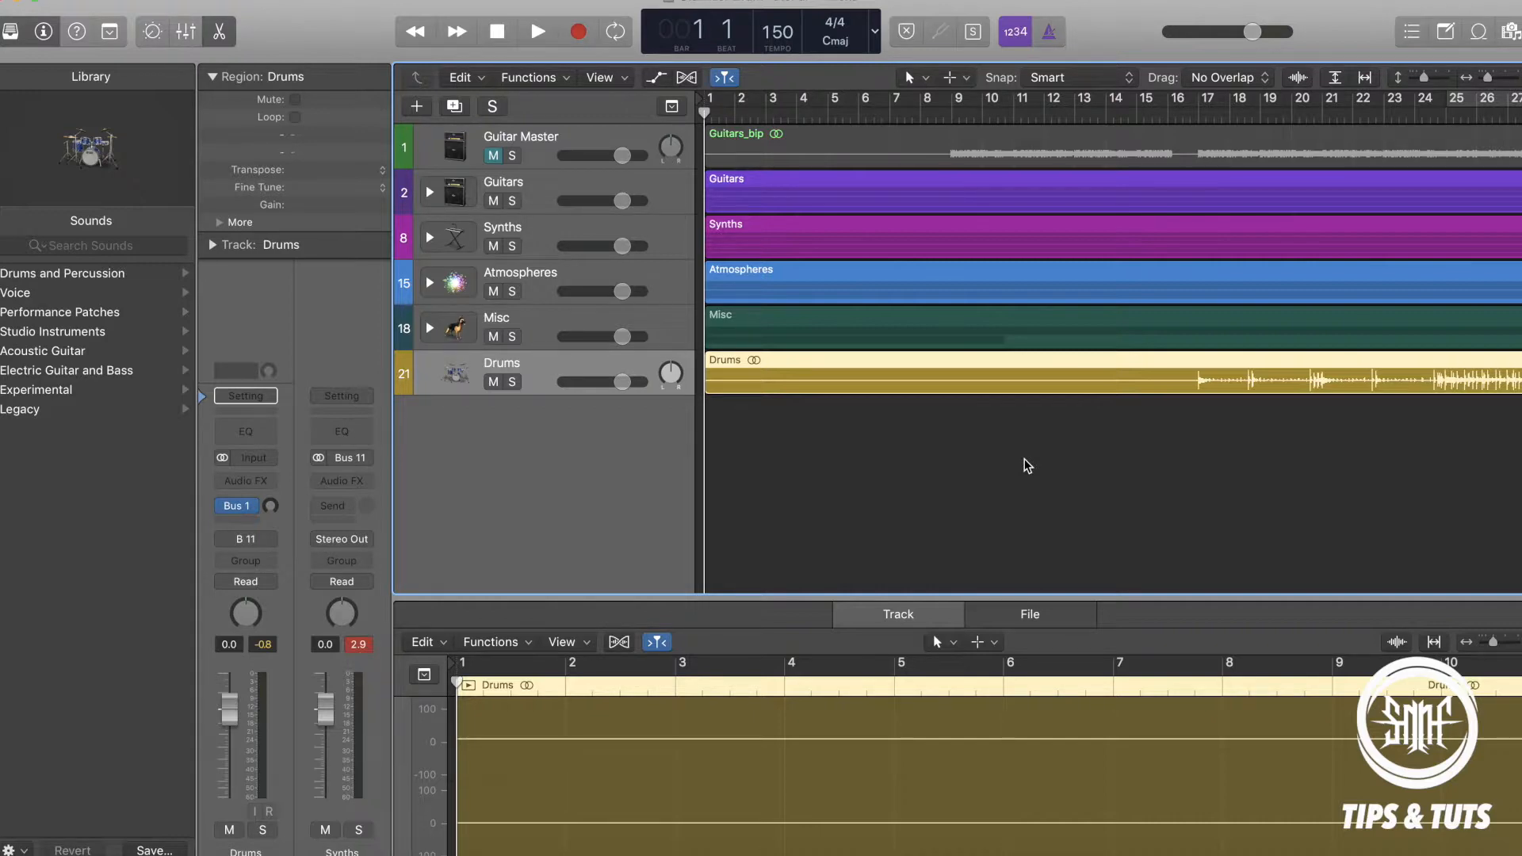
scroll(1127, 487, "right", 3)
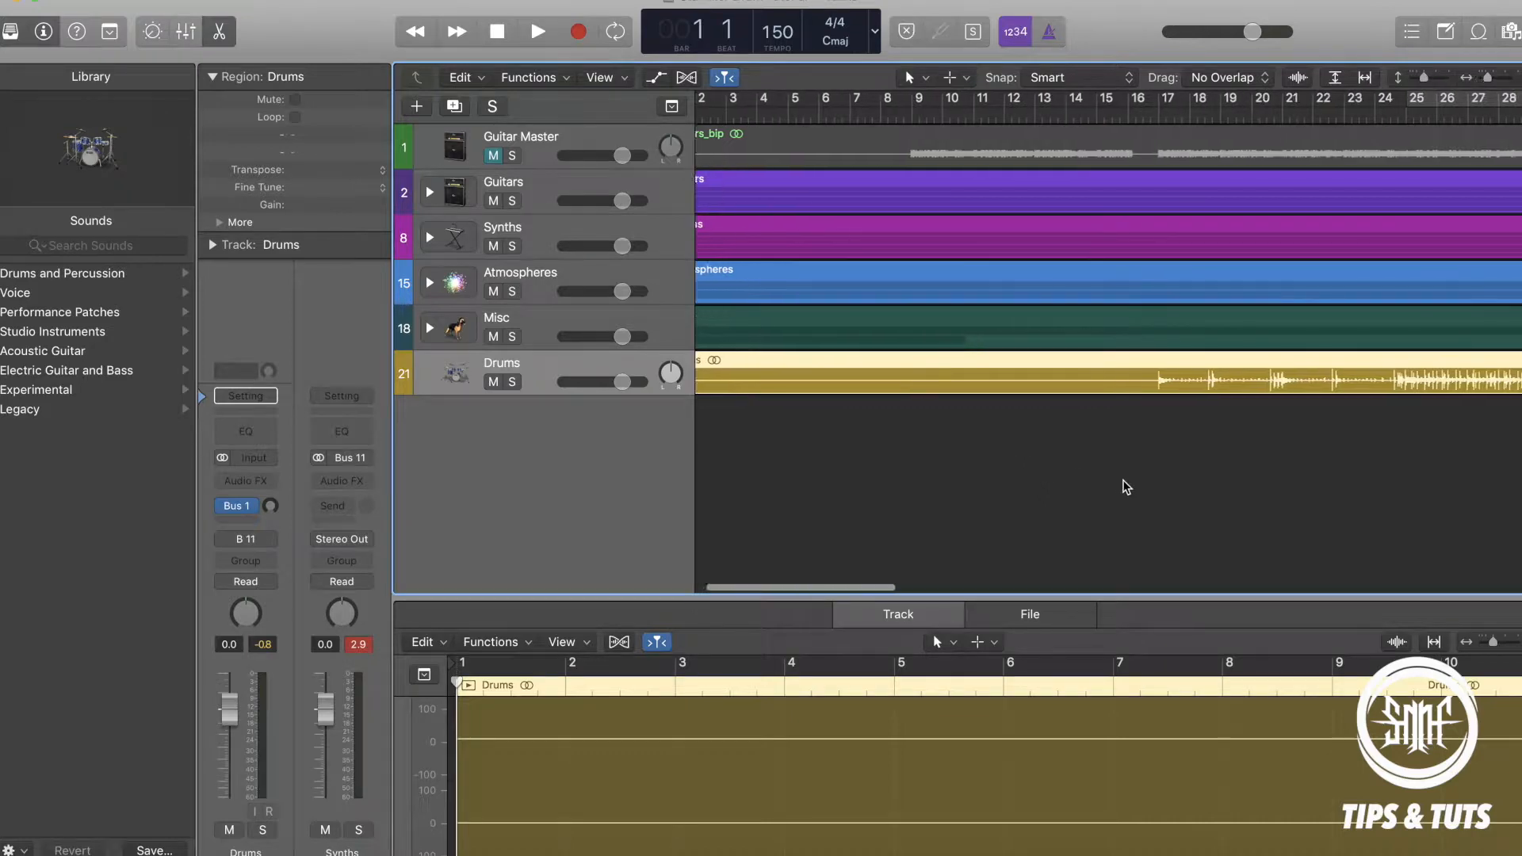
scroll(1127, 487, "left", 3)
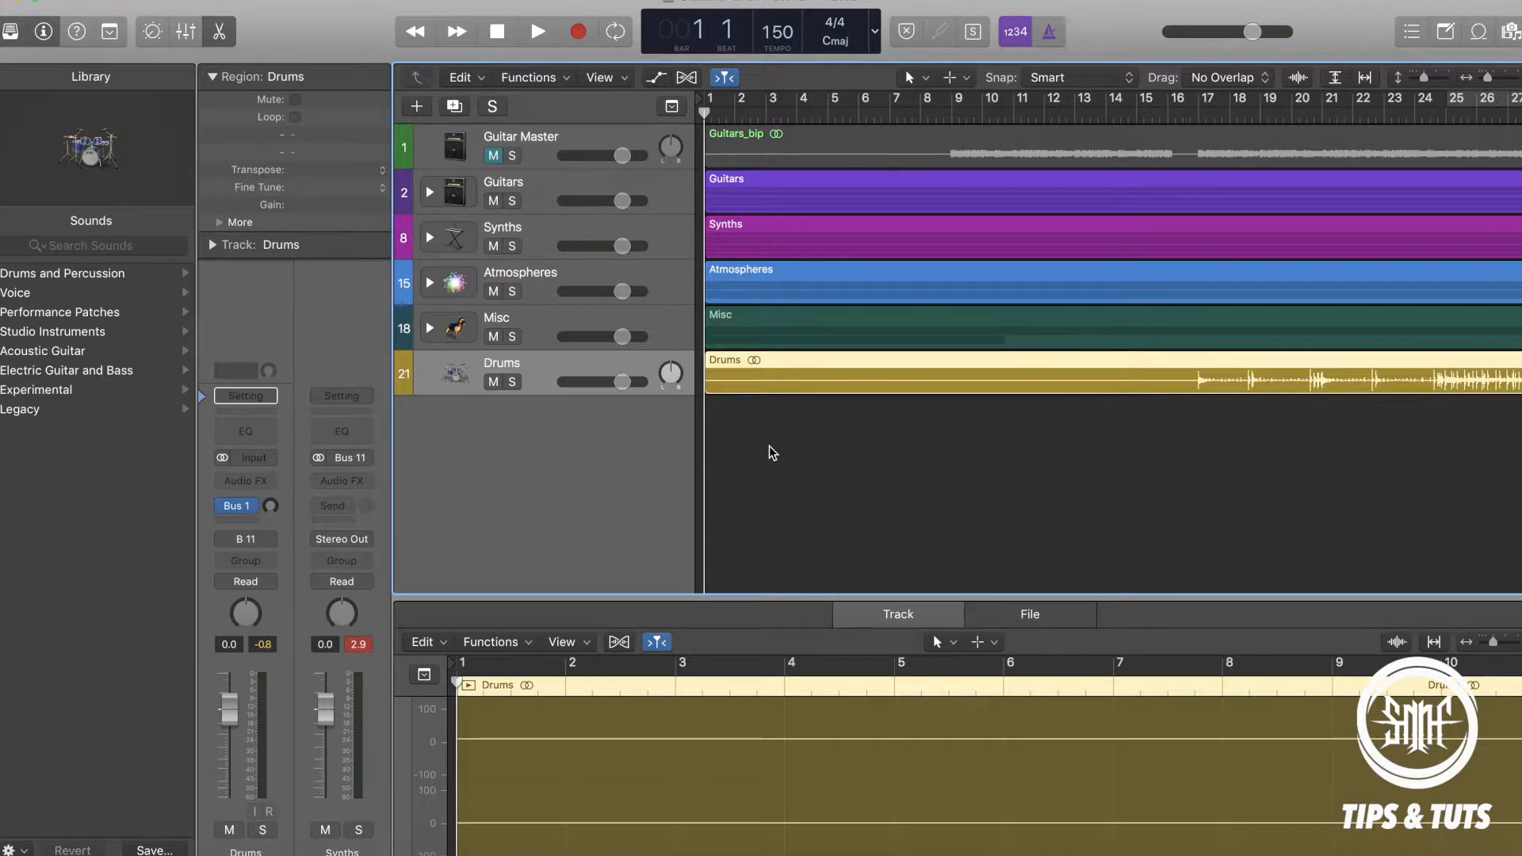
double_click(956, 116)
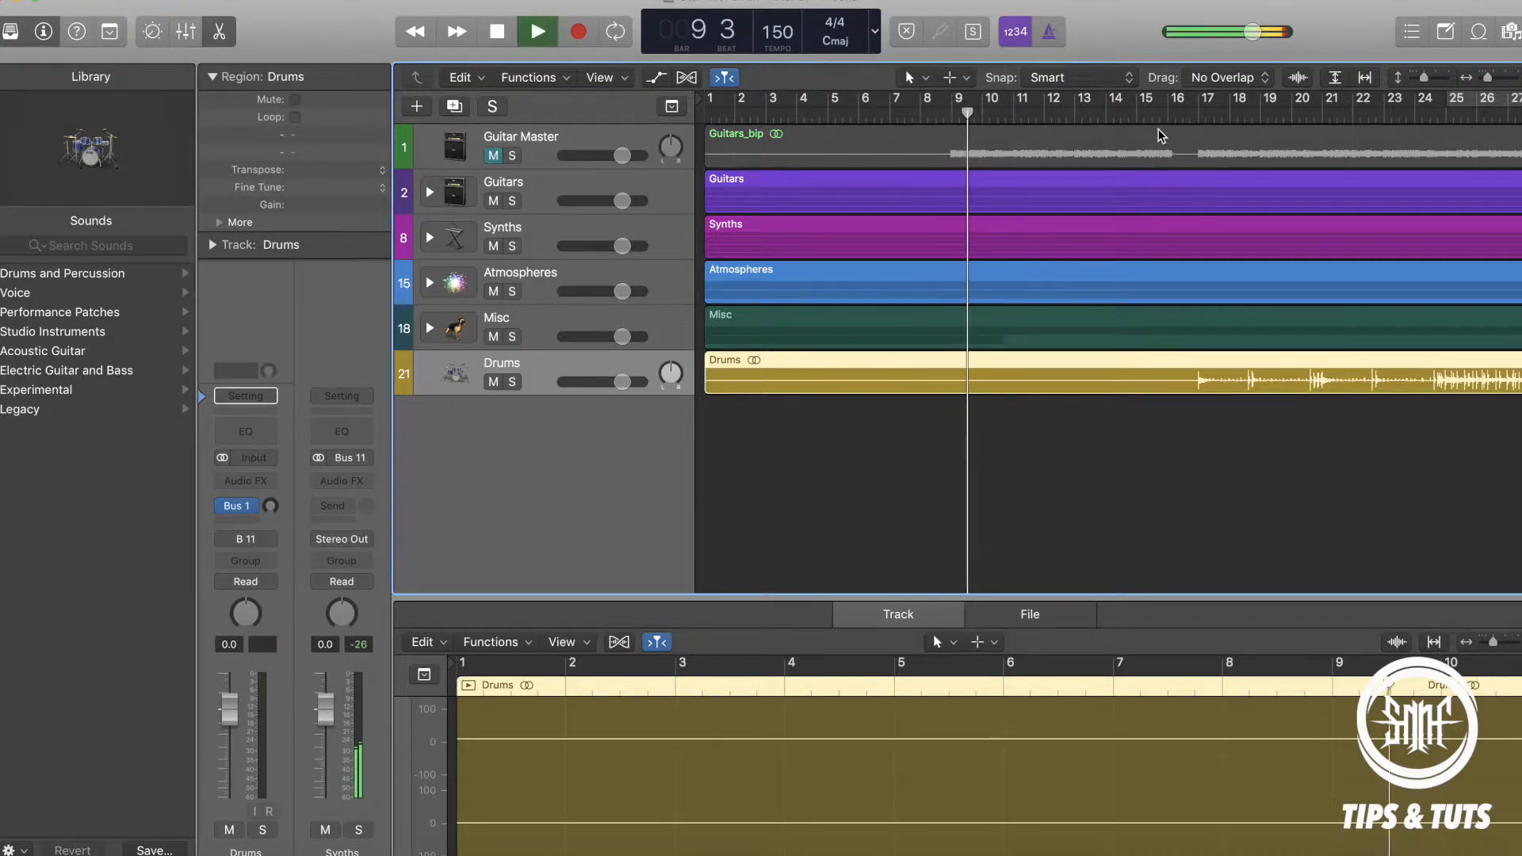
double_click(1182, 115)
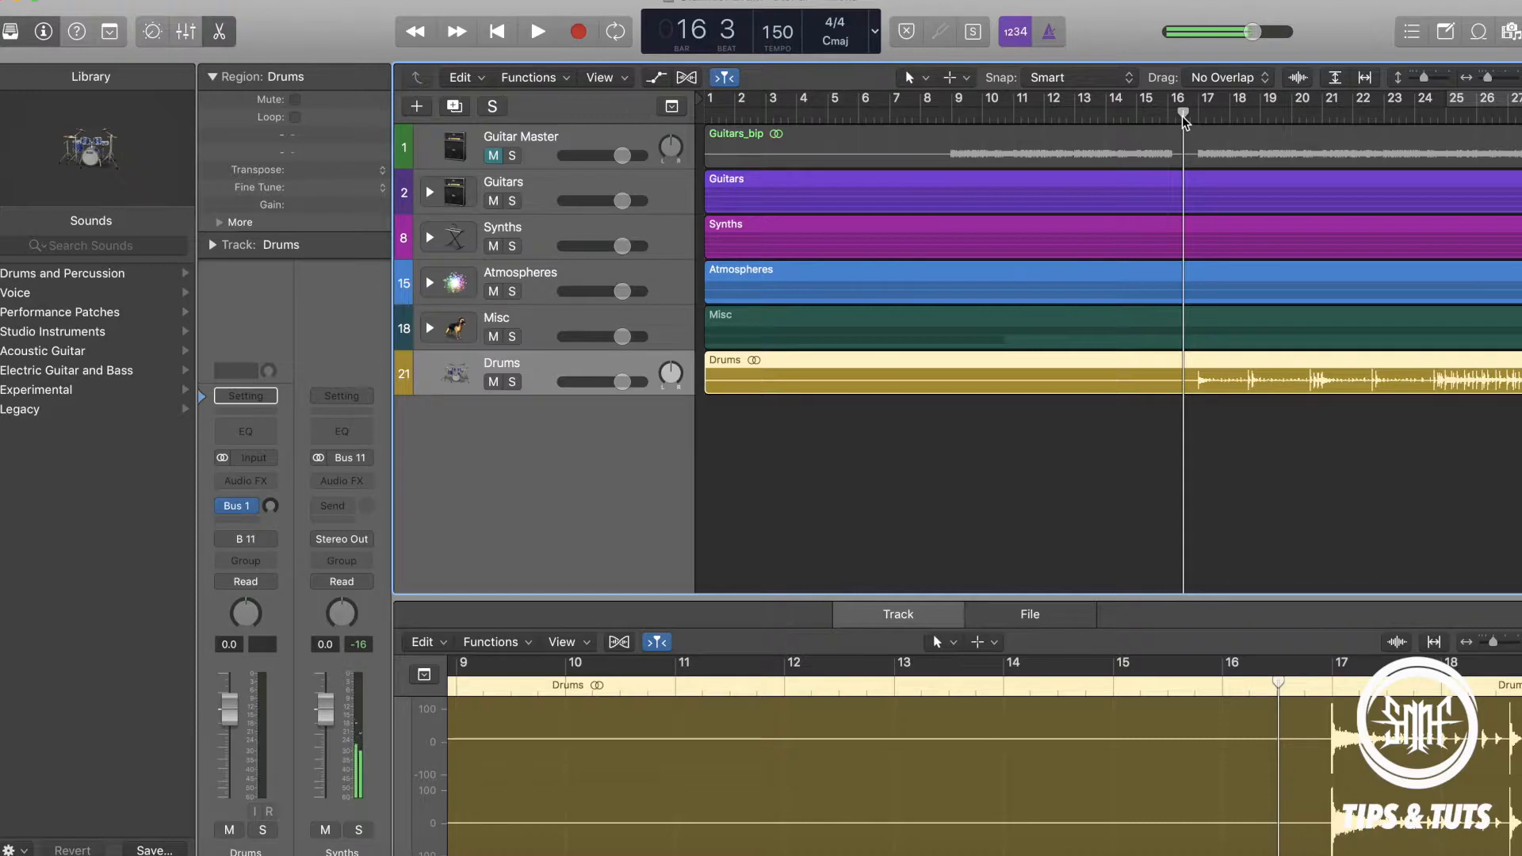
double_click(1184, 117)
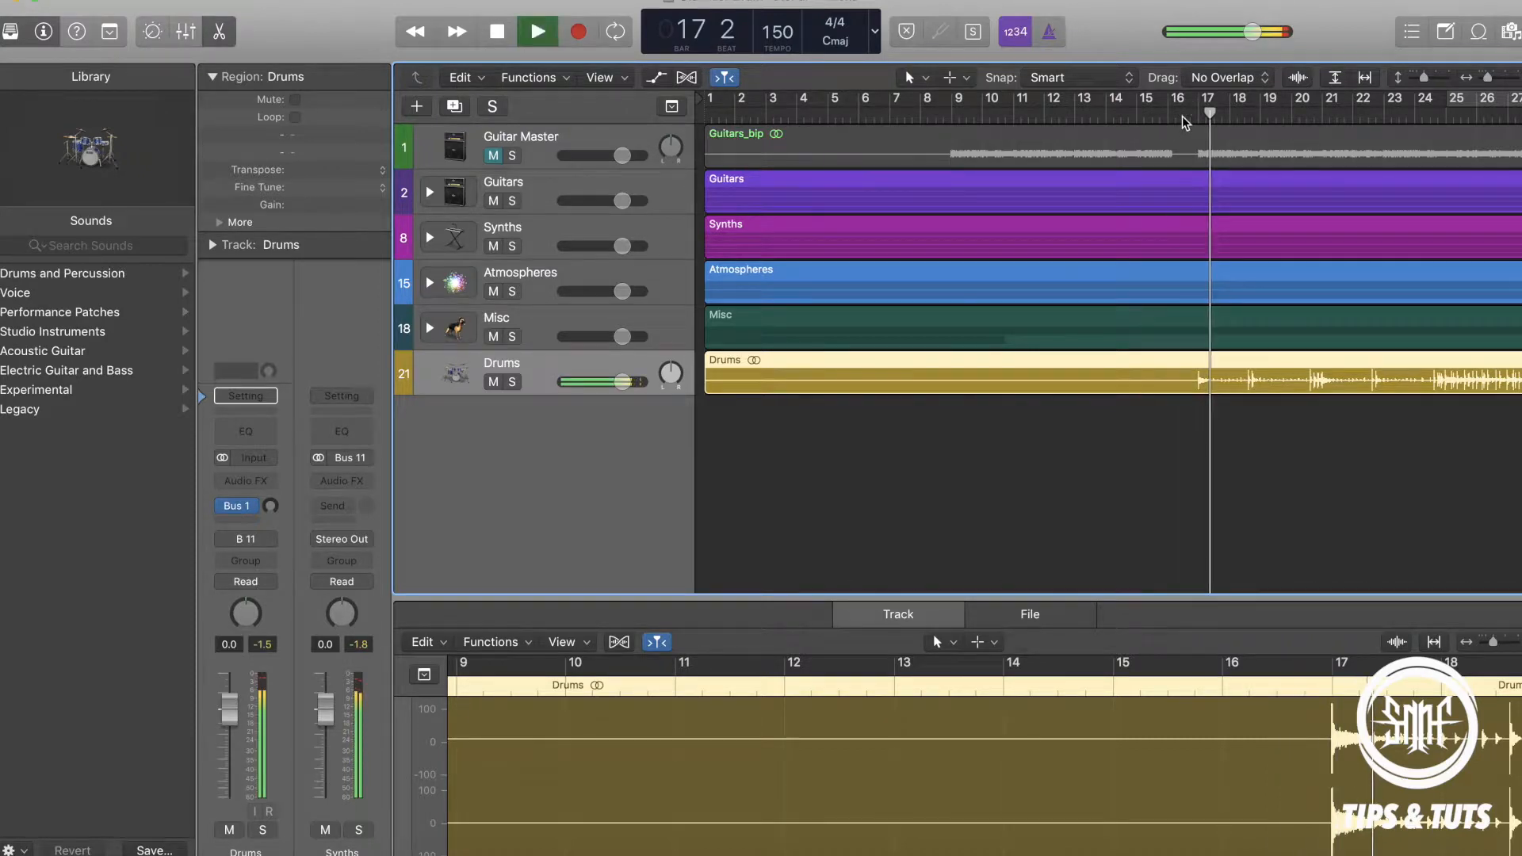
scroll(1099, 516, "right", 5)
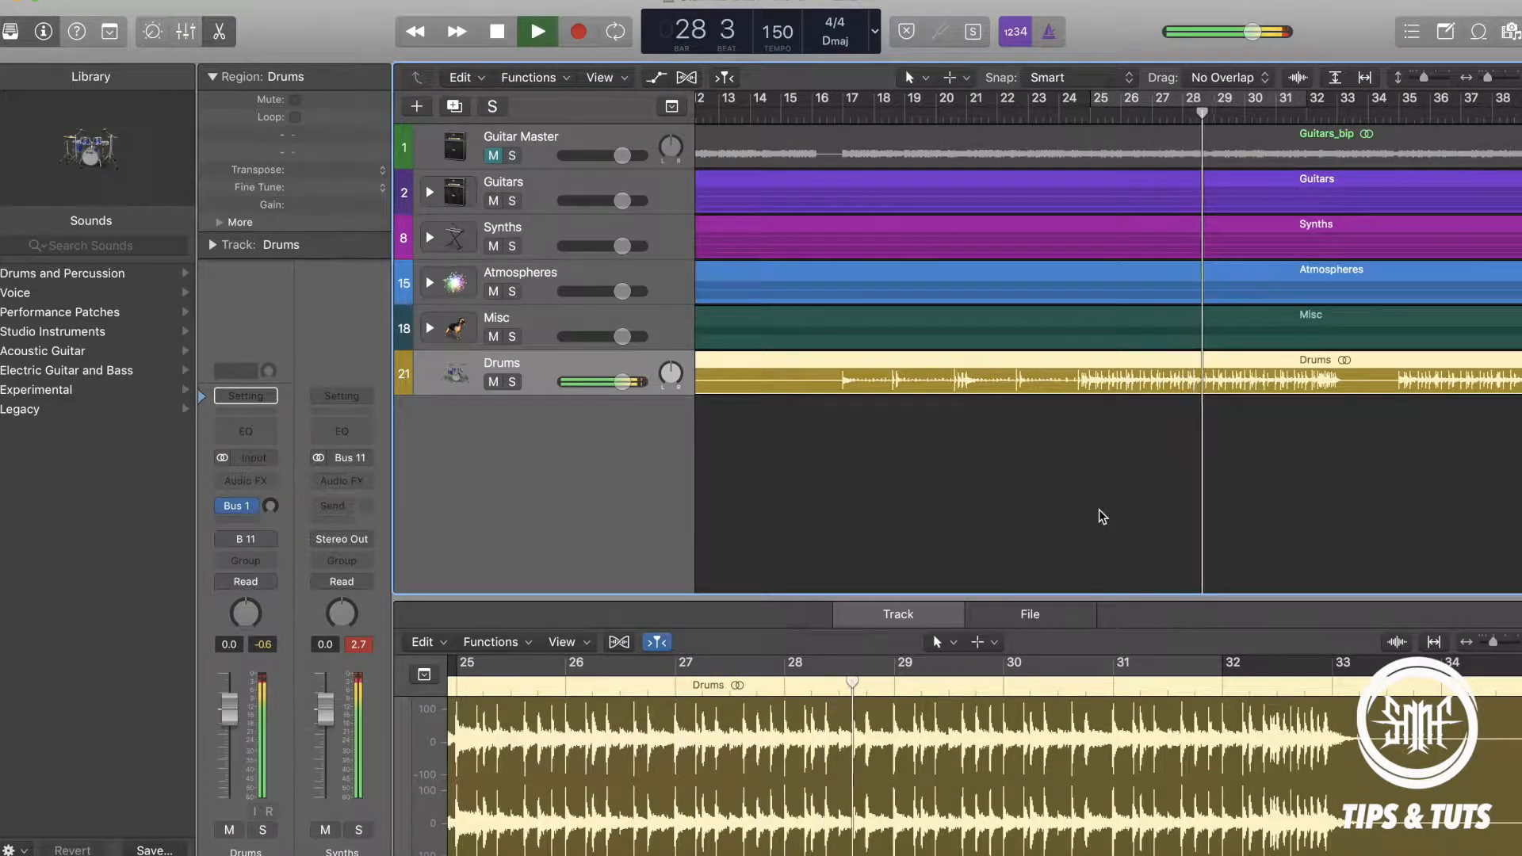
key("space")
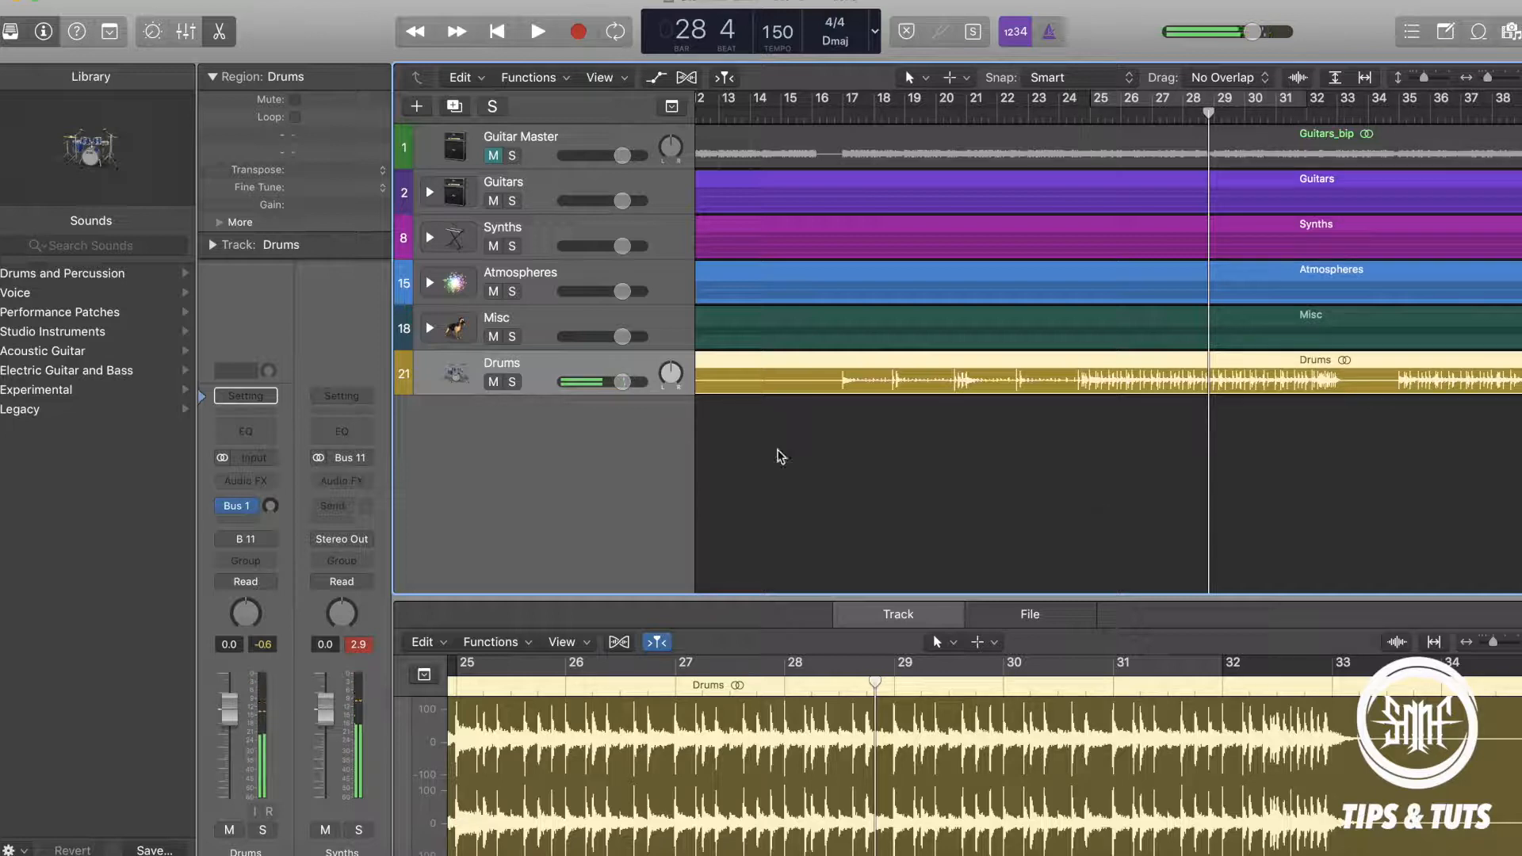
Solo the Guitar Master track and inspect the individual tracks inside the Guitars stack, leaving the stack collapsed.
left_click(512, 158)
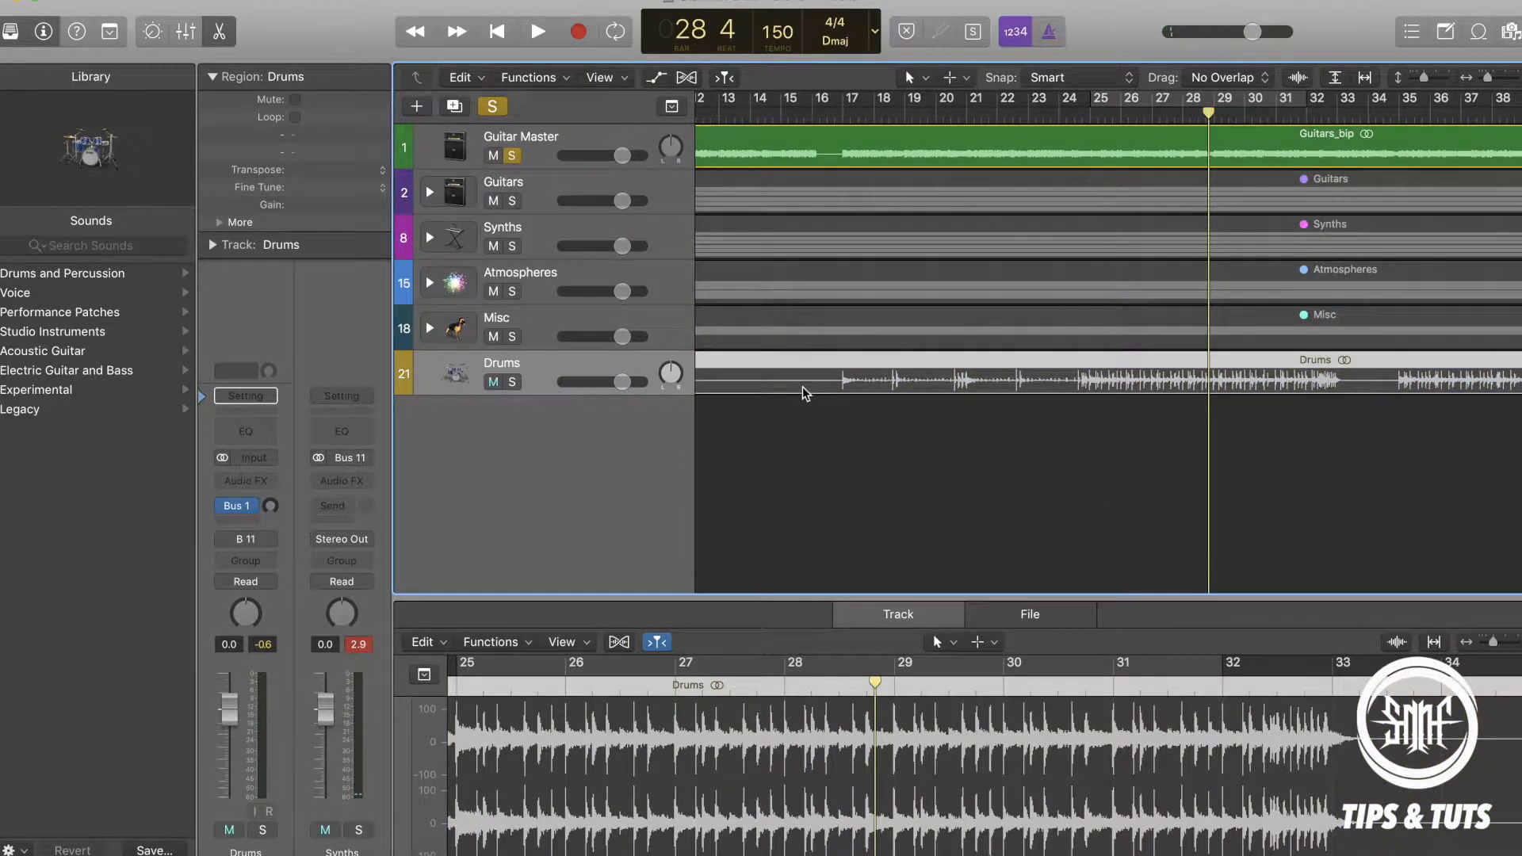
left_click(493, 382)
left_click(428, 194)
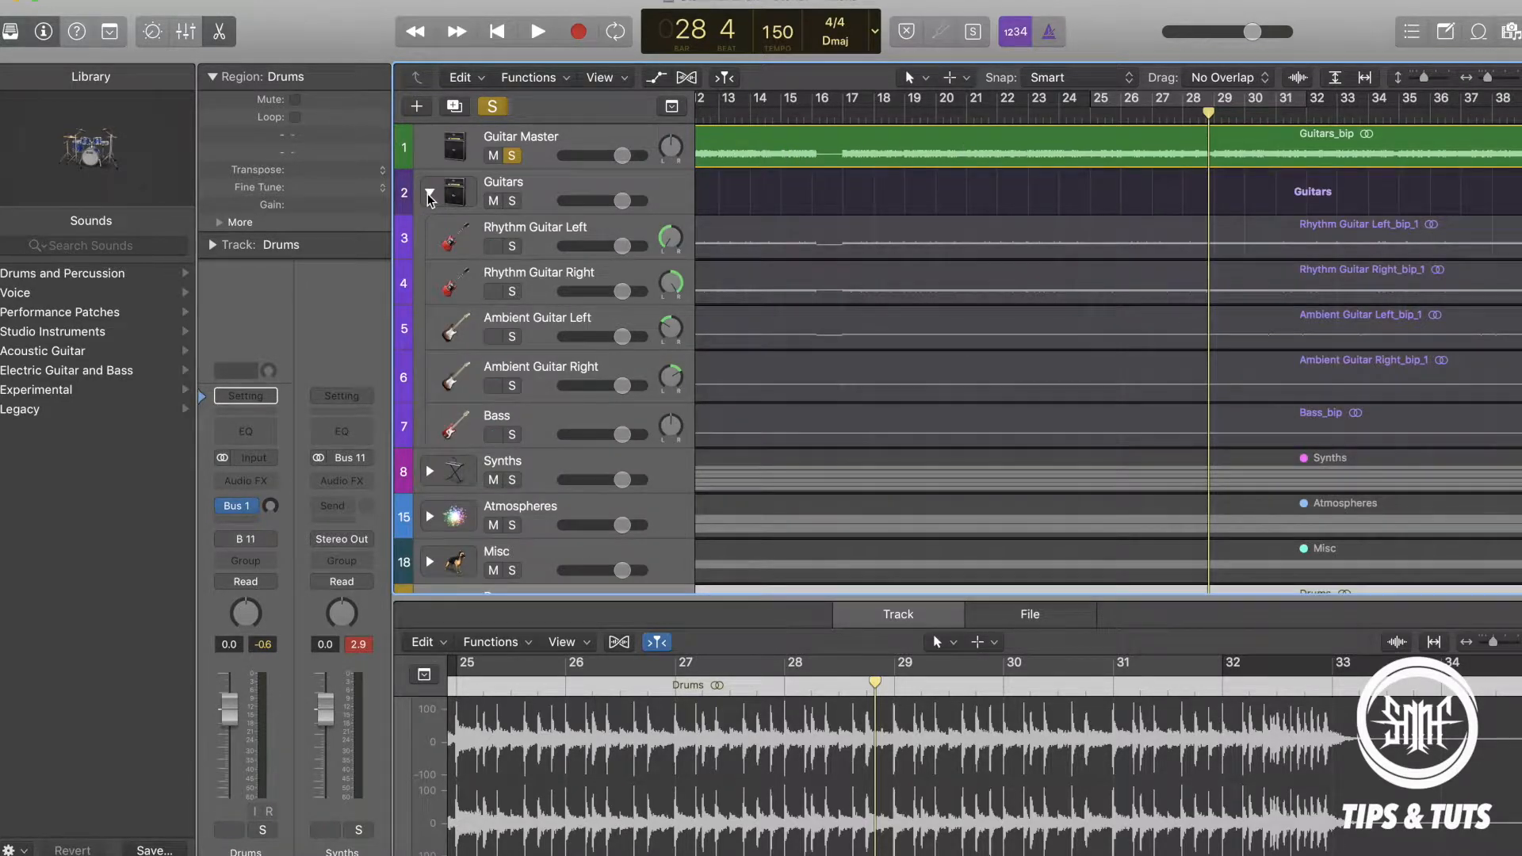
left_click(428, 194)
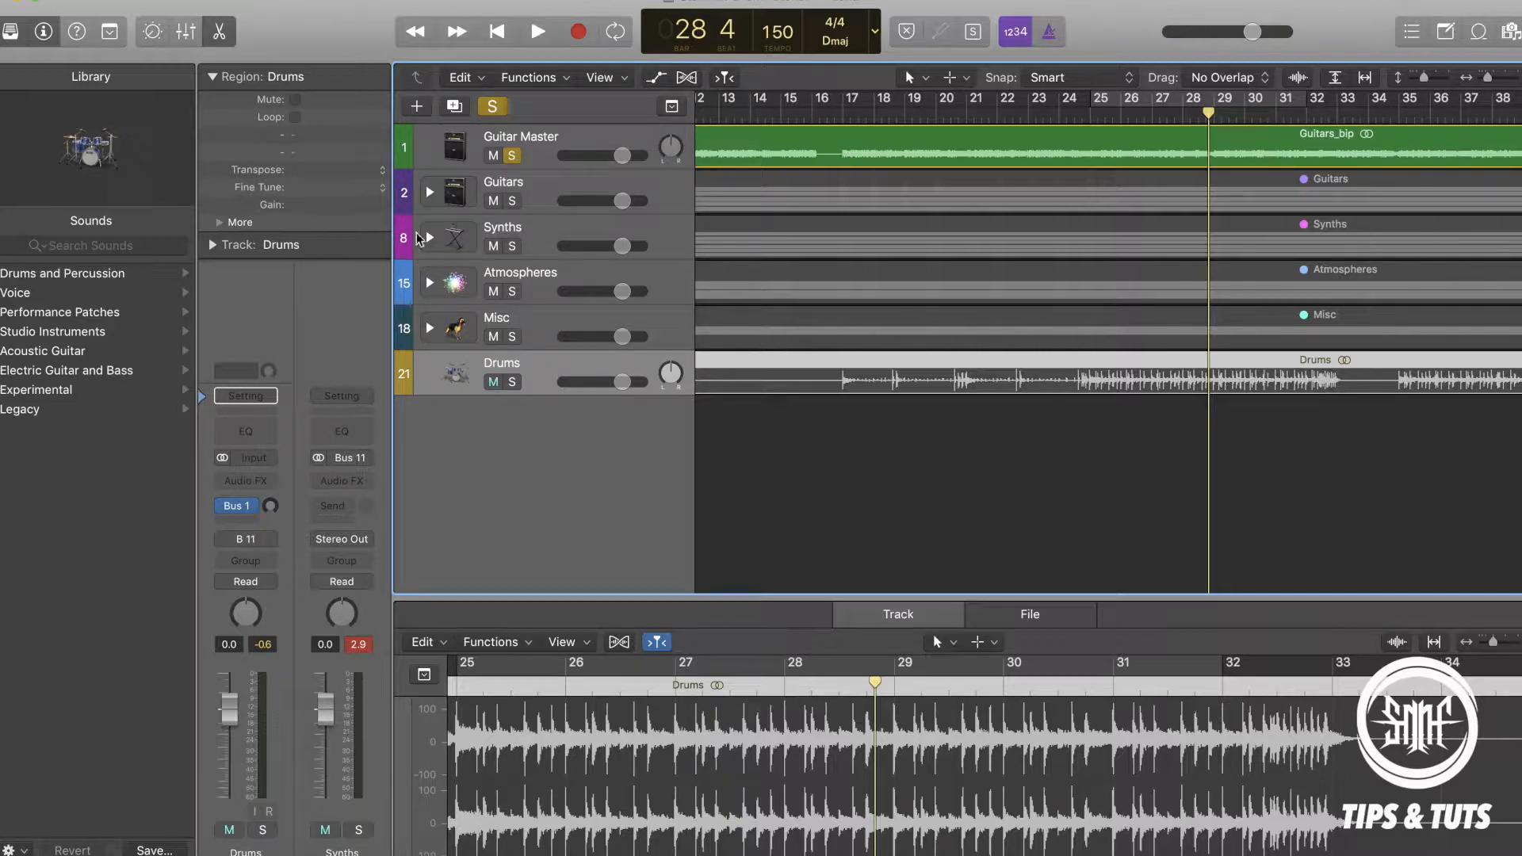
Add a new Drummer track below the Drums track and browse the available rock drummers.
left_click(222, 1)
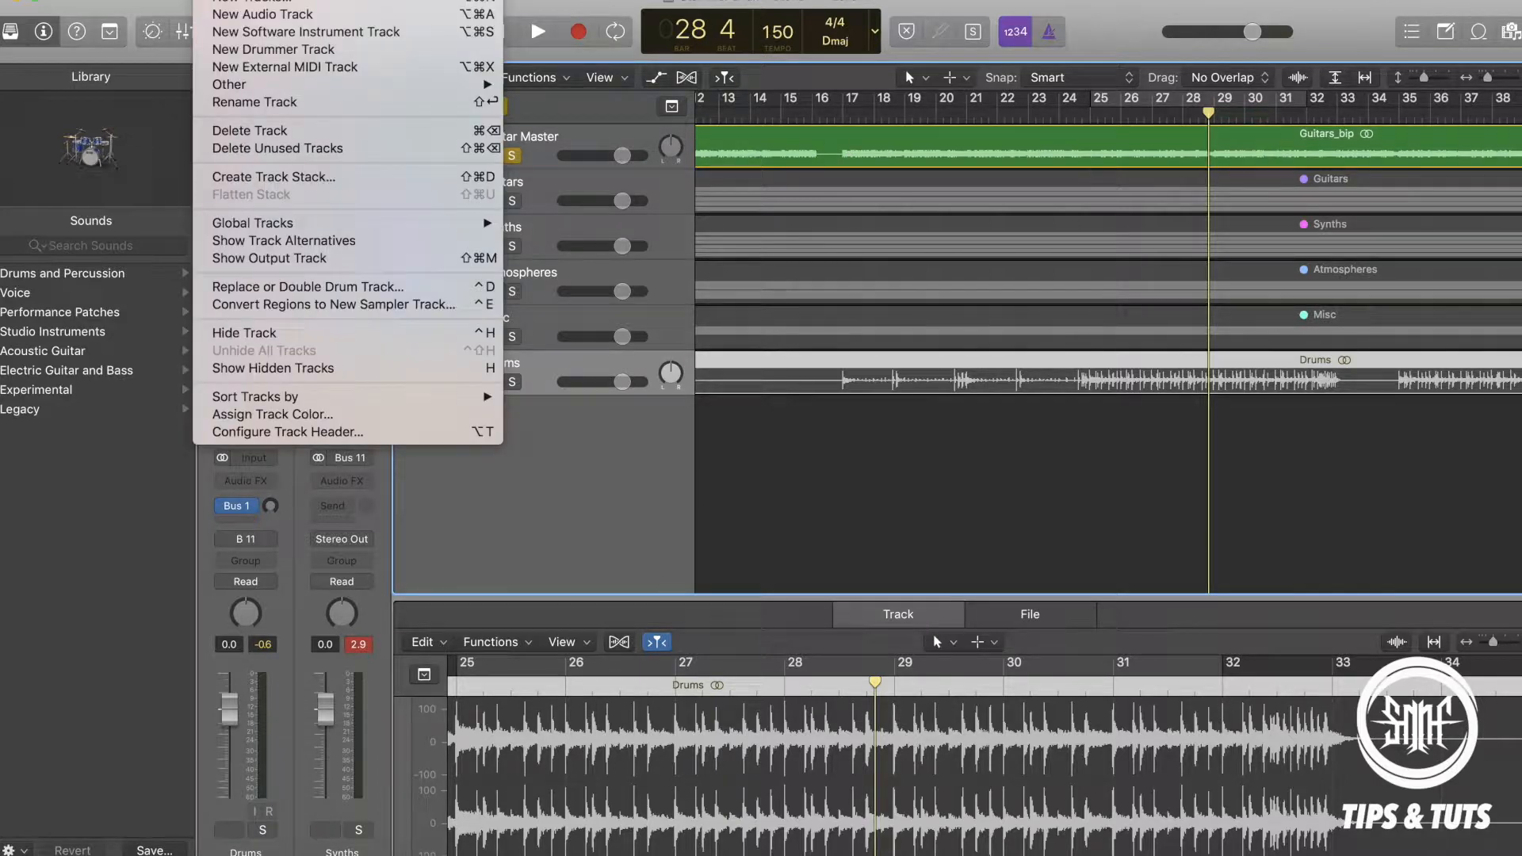
left_click(254, 49)
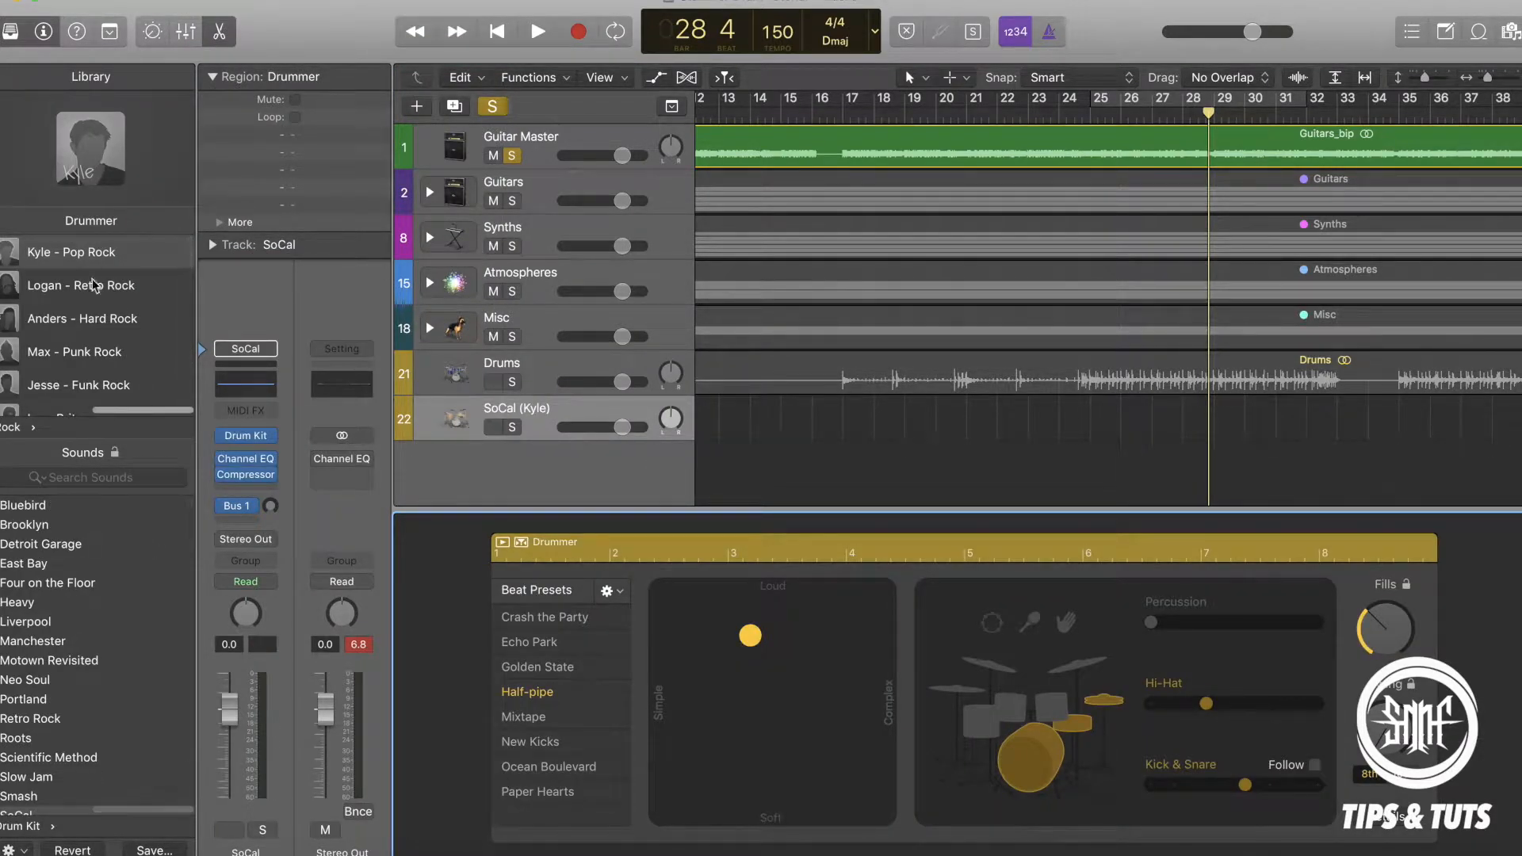
scroll(123, 295, "up", 1)
scroll(123, 294, "down", 1)
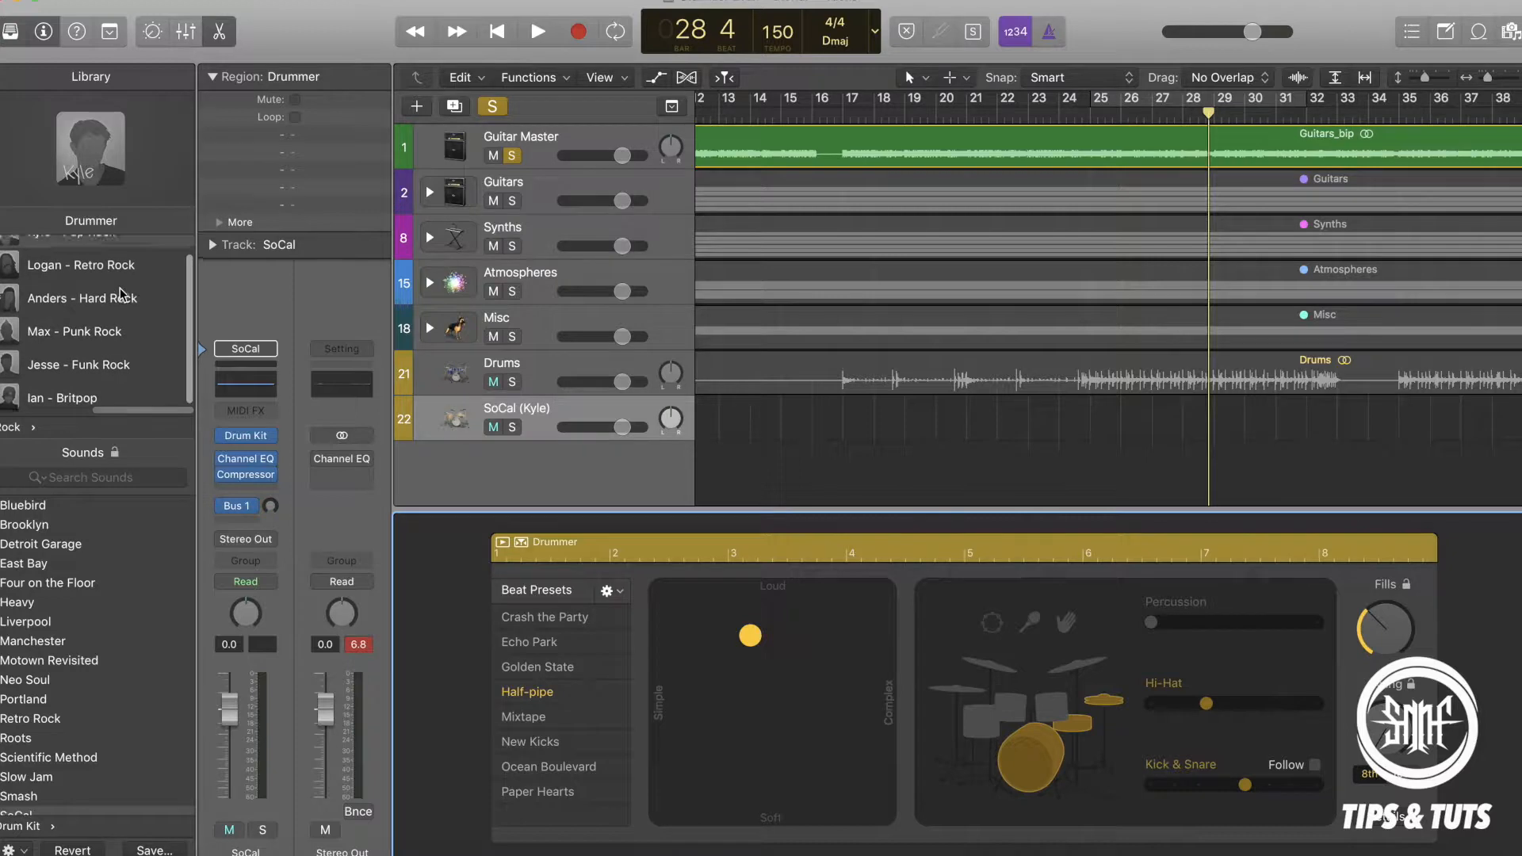
Assign the Anders - Hard Rock drummer to the new track and solo that track.
scroll(97, 303, "up", 1)
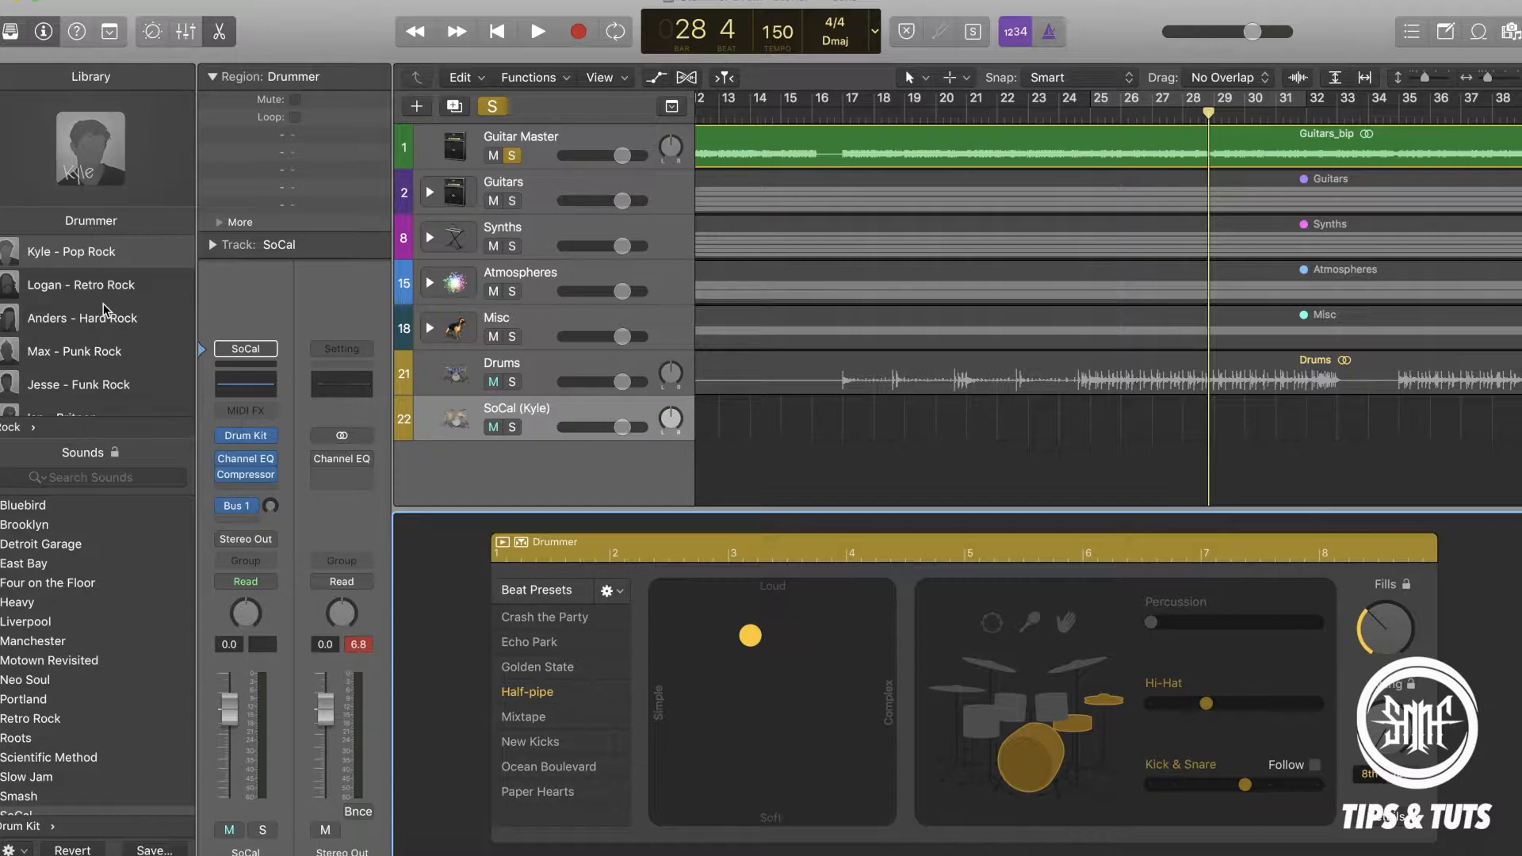
mouse_move(171, 294)
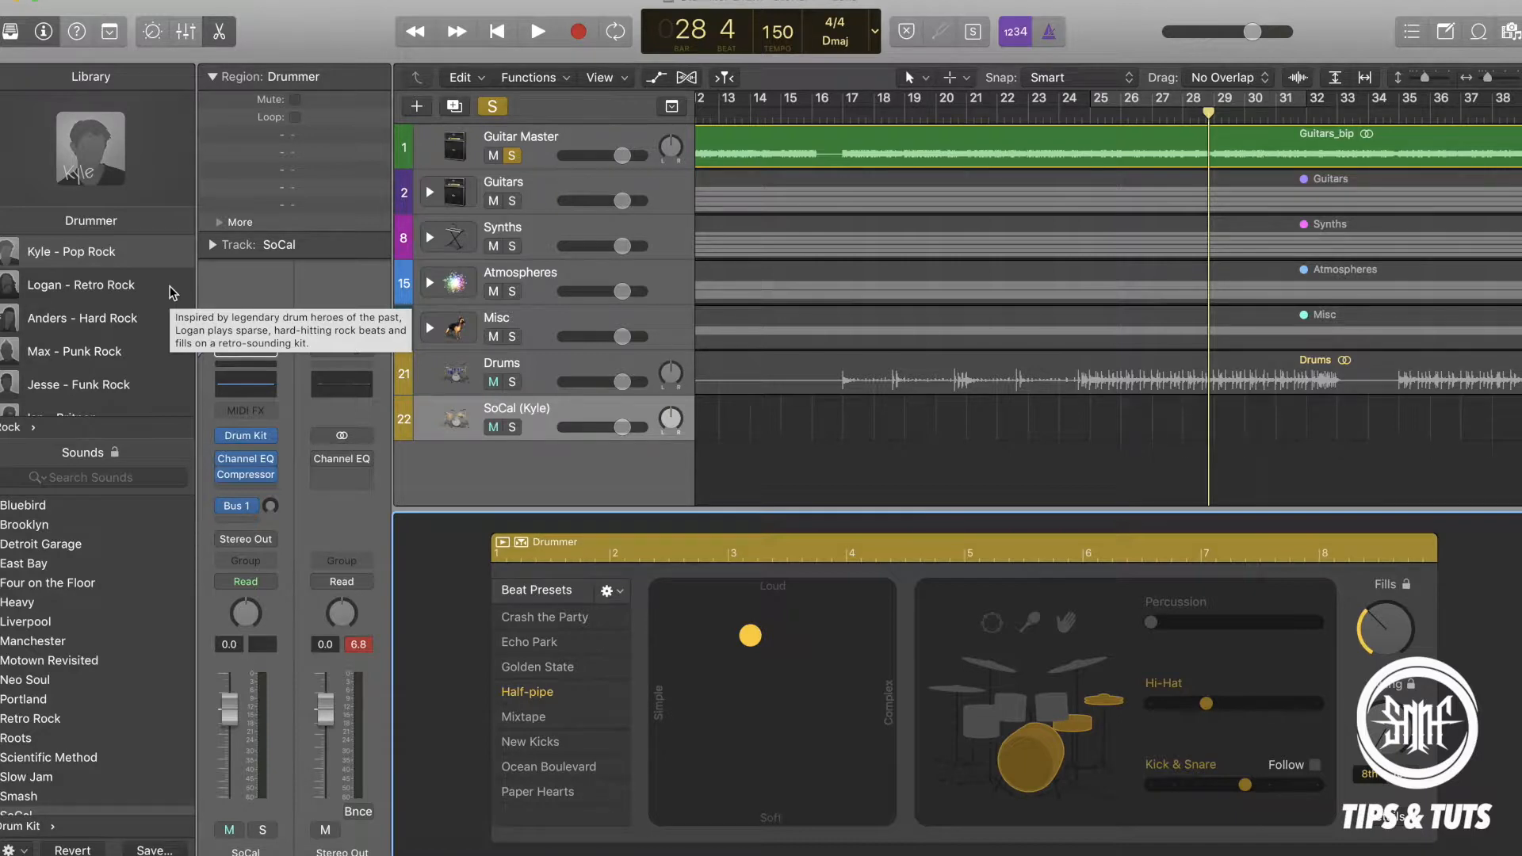
left_click(92, 321)
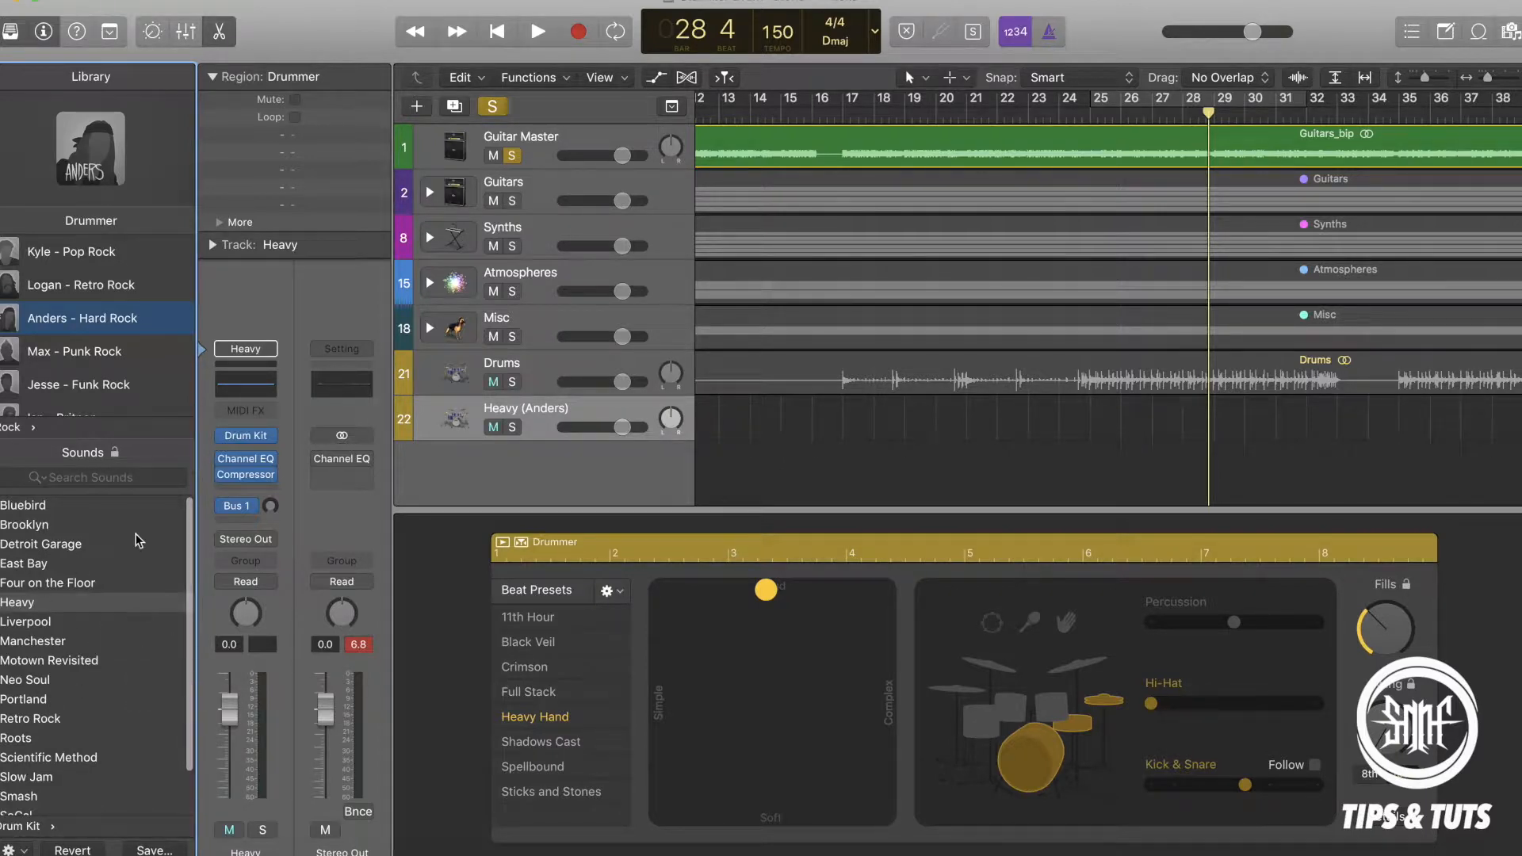
scroll(891, 373, "left", 10)
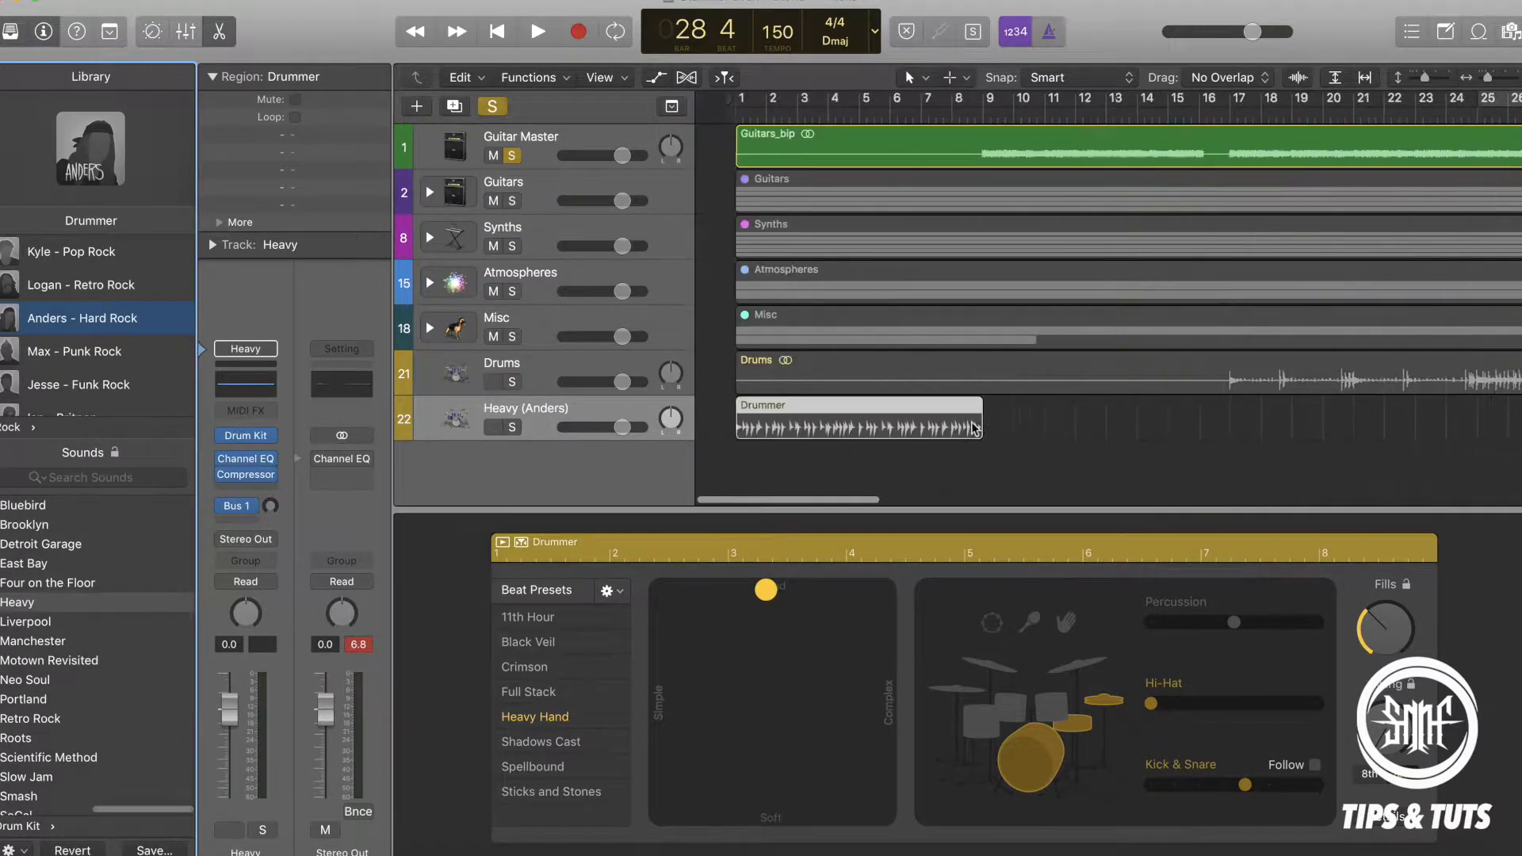
left_click(512, 427)
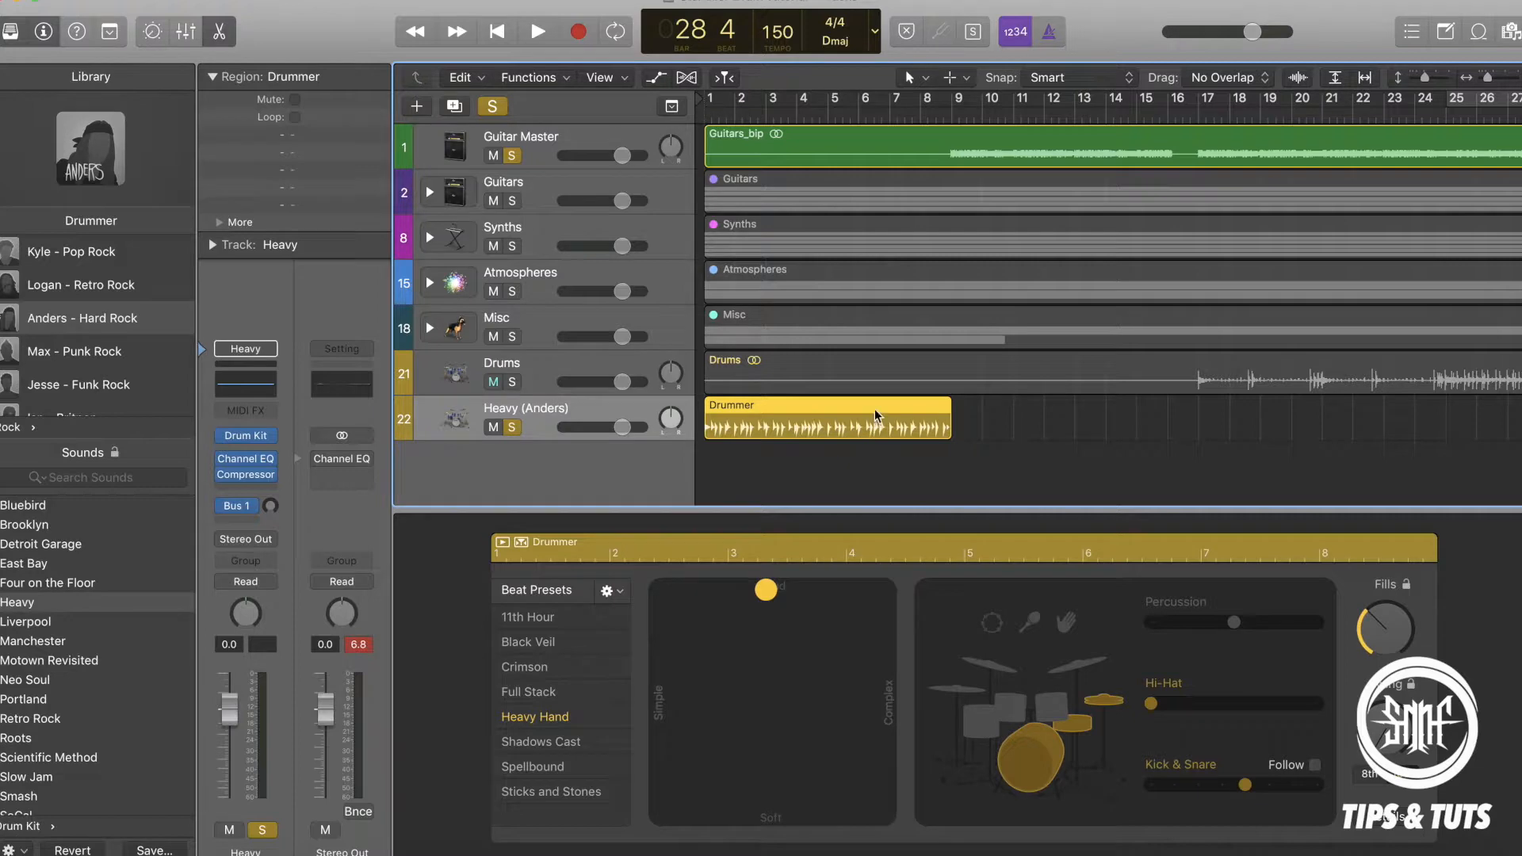
Replace the default Drummer region with two consecutive regions starting at bars 1 and 9, extending the second to about bar 21.
key("Delete")
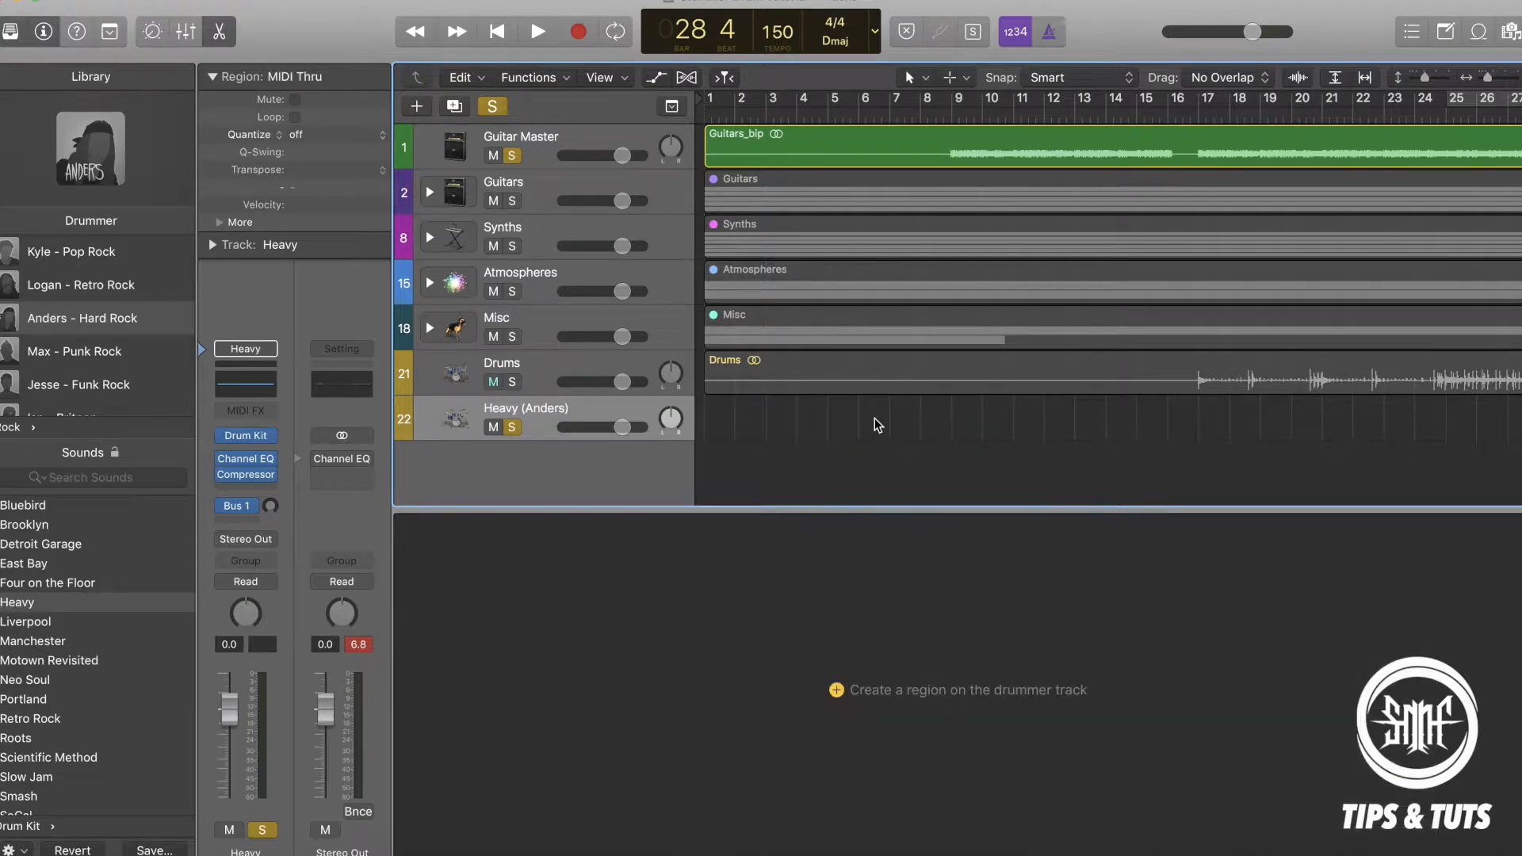
mouse_move(807, 431)
scroll(1010, 404, "right", 10)
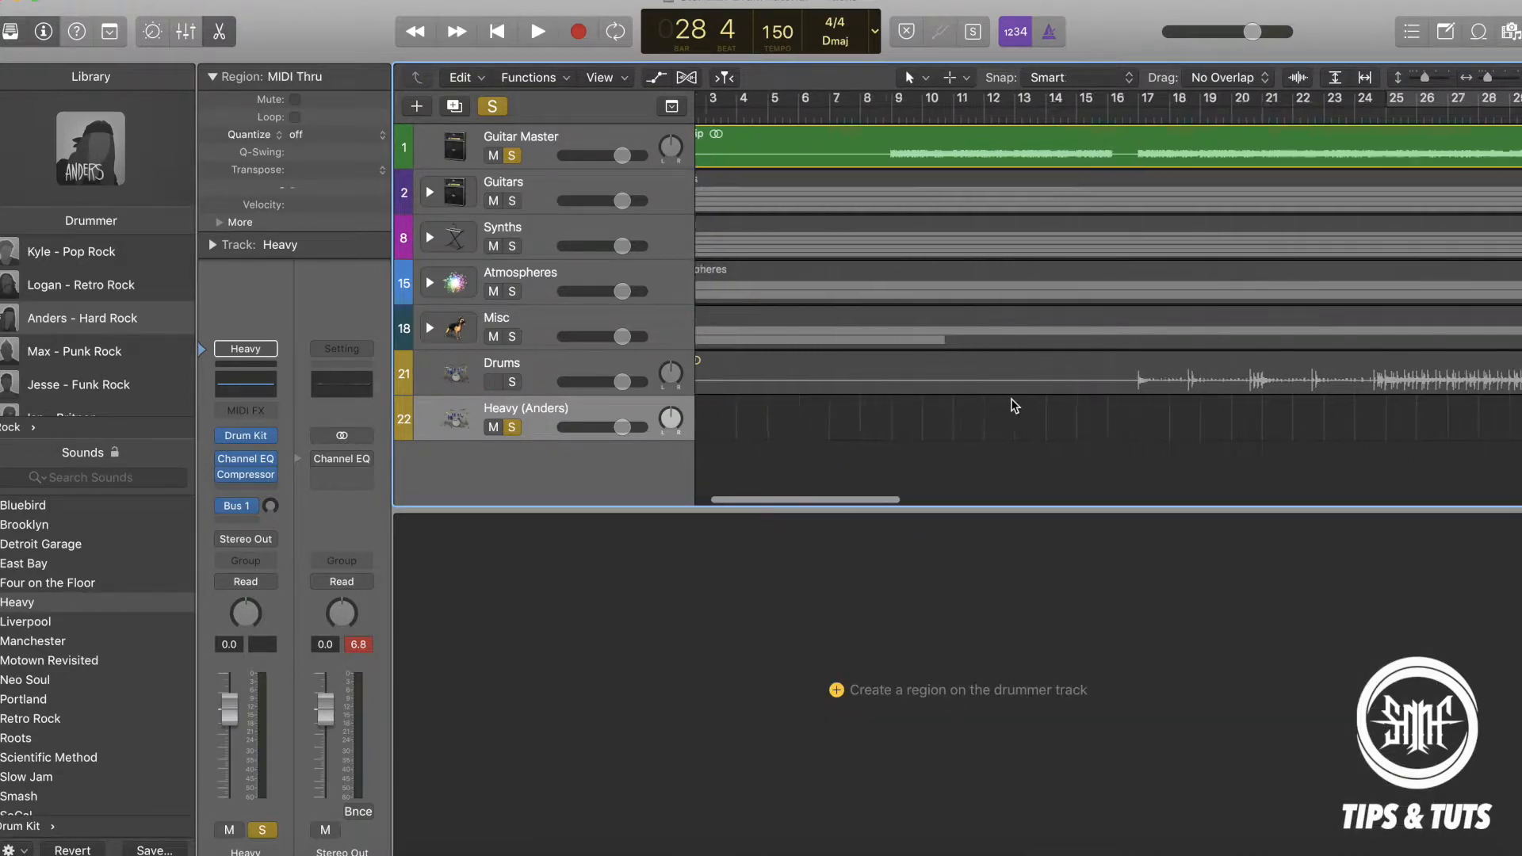
scroll(1013, 404, "left", 10)
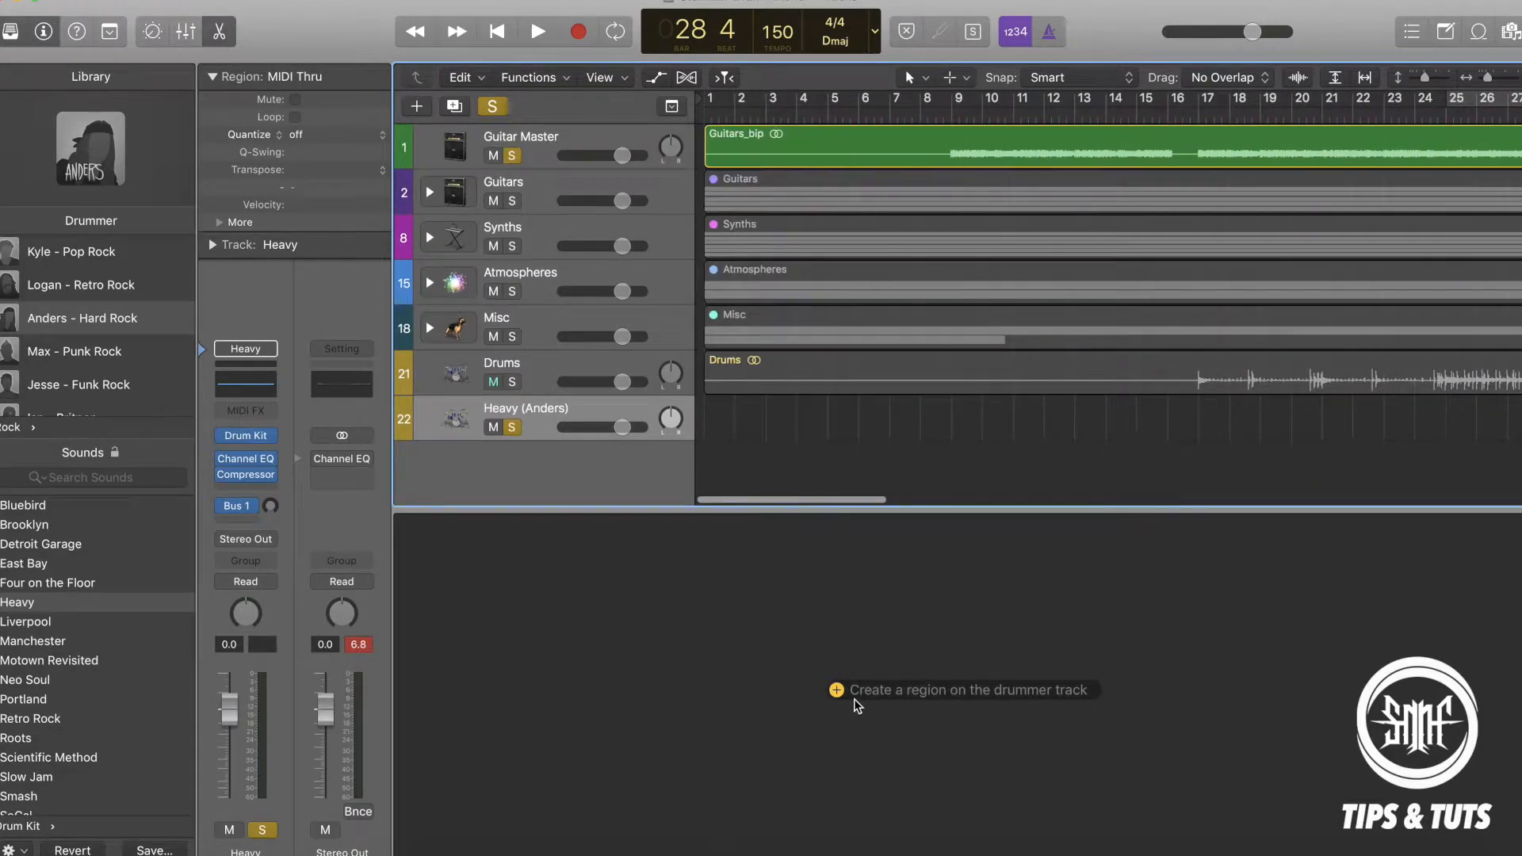
left_click(716, 417)
left_click(964, 419)
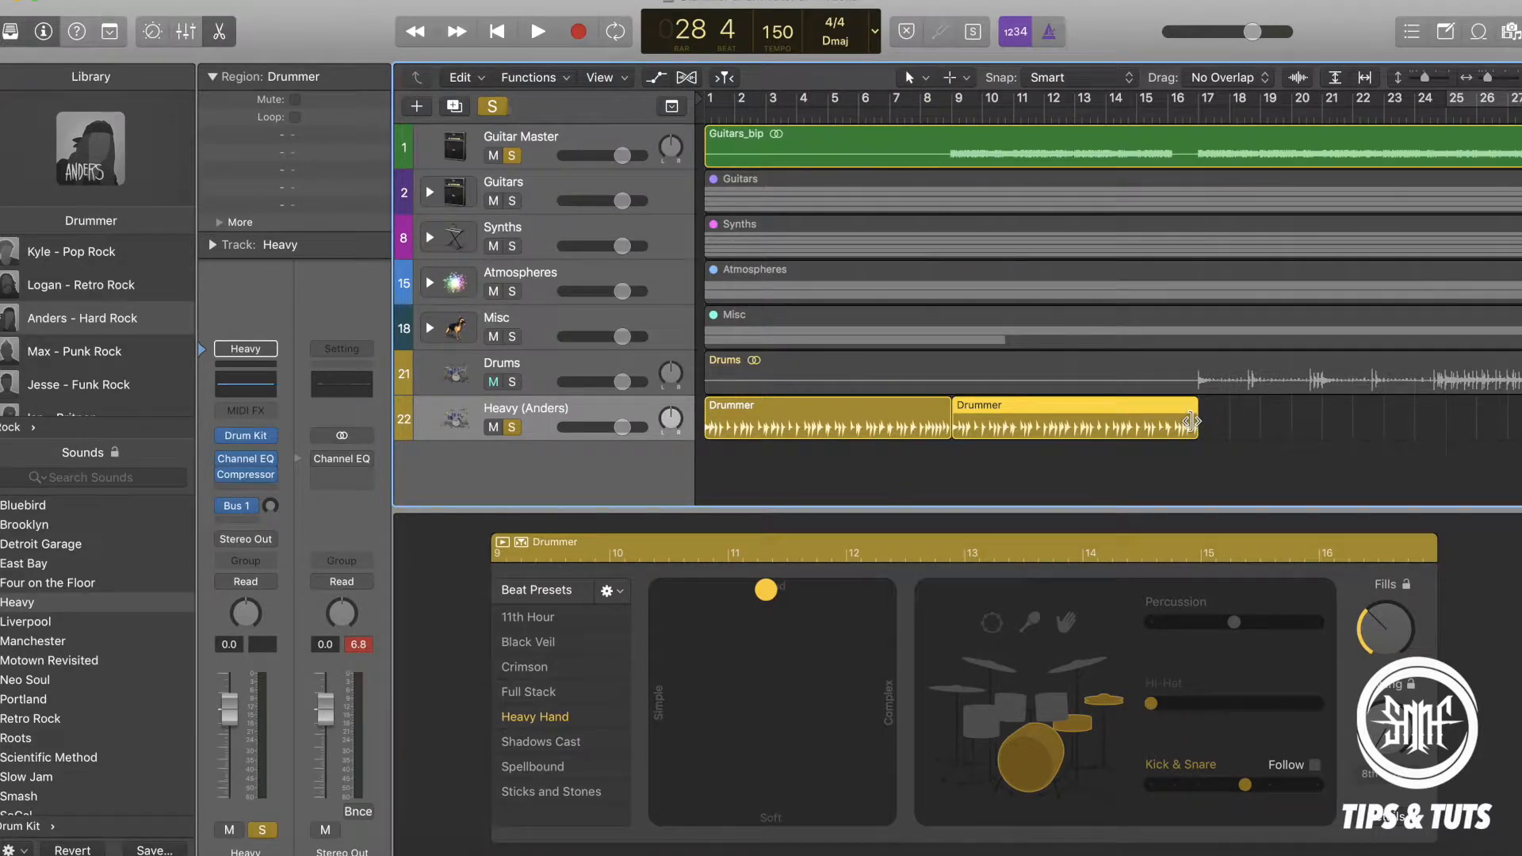
left_click_drag(1191, 421, 1329, 421)
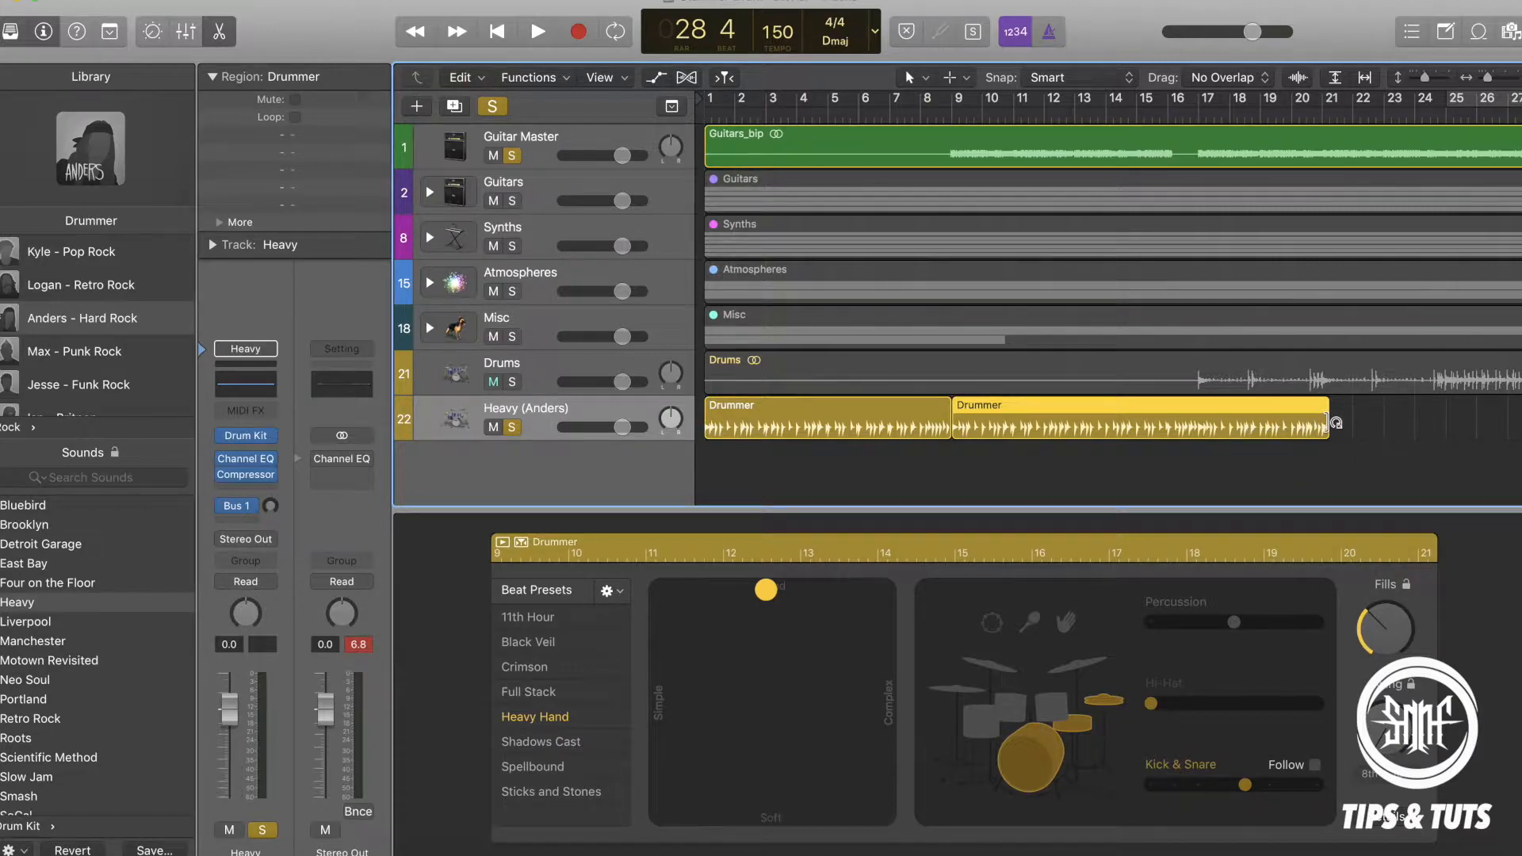
Make the drummer's Kick & Snare follow the Guitar Master track.
left_click(1317, 768)
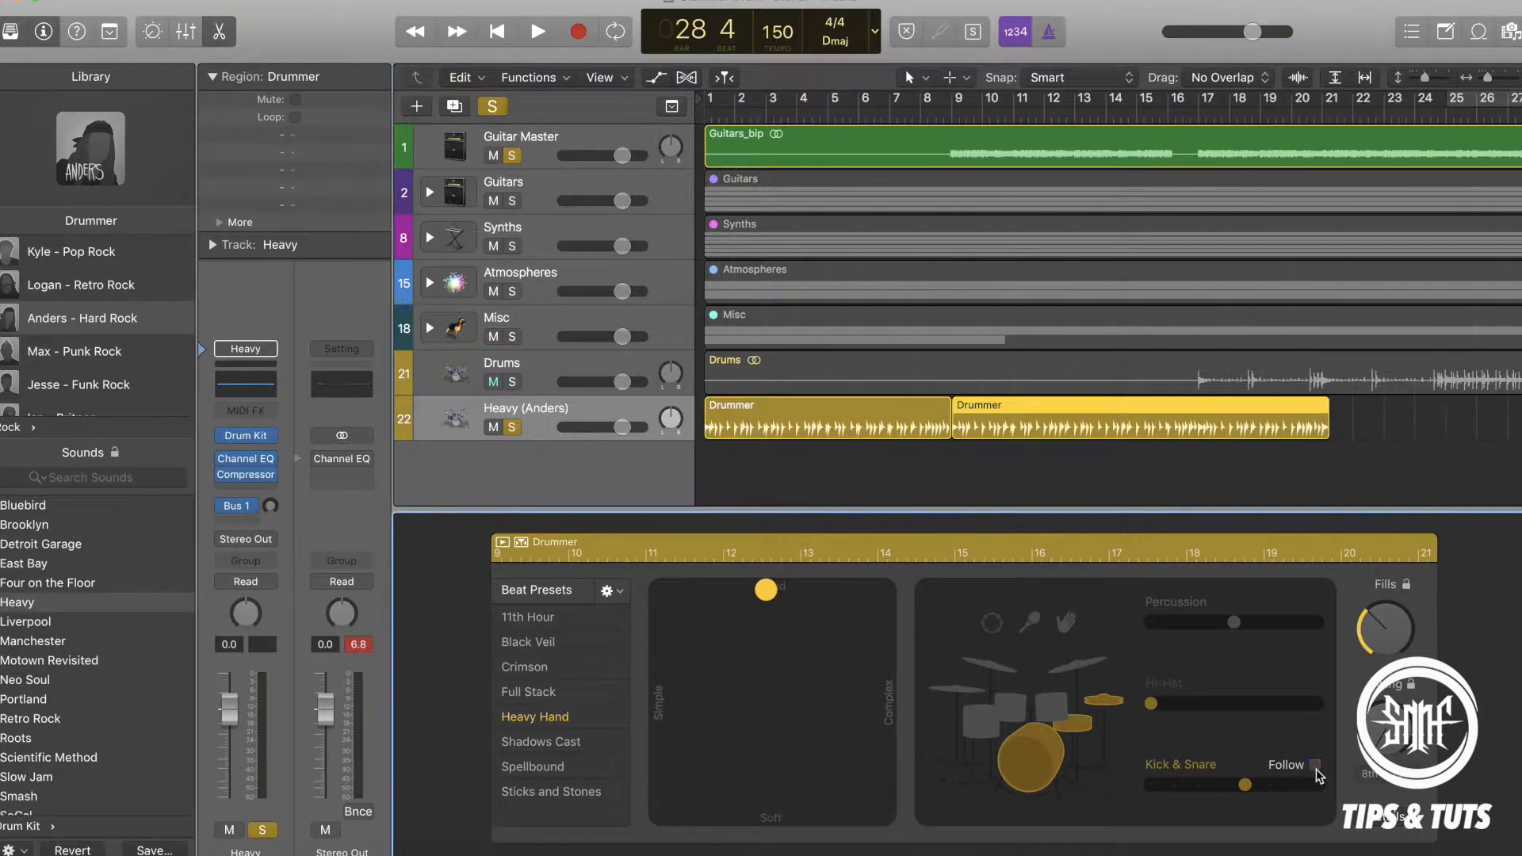
left_click(1259, 782)
left_click(1252, 449)
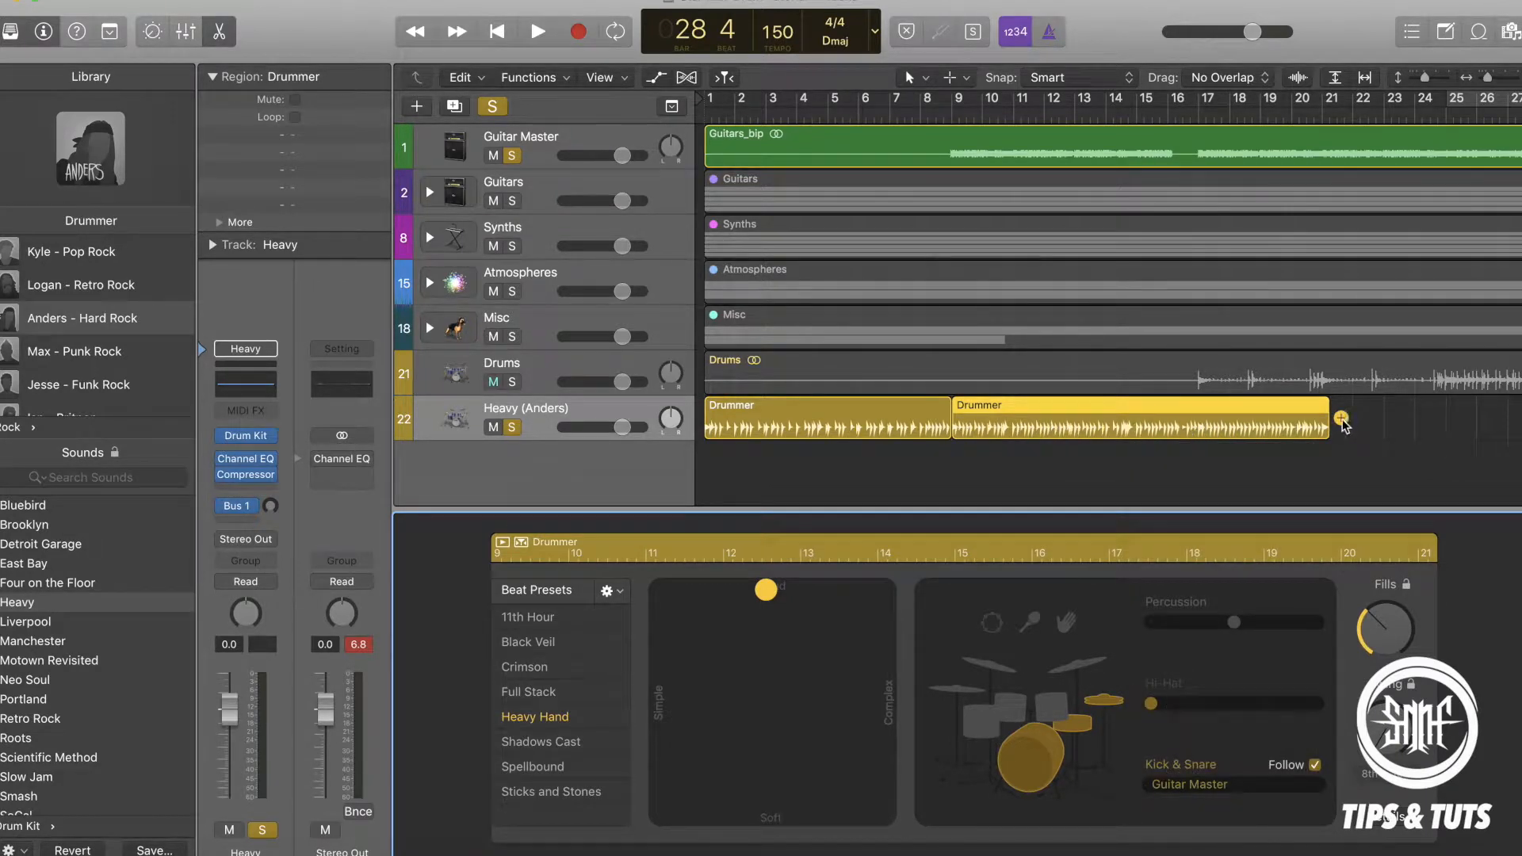
Shorten the second Drummer region to end at about bar 19 and delete the first region.
left_click_drag(1324, 418, 1260, 418)
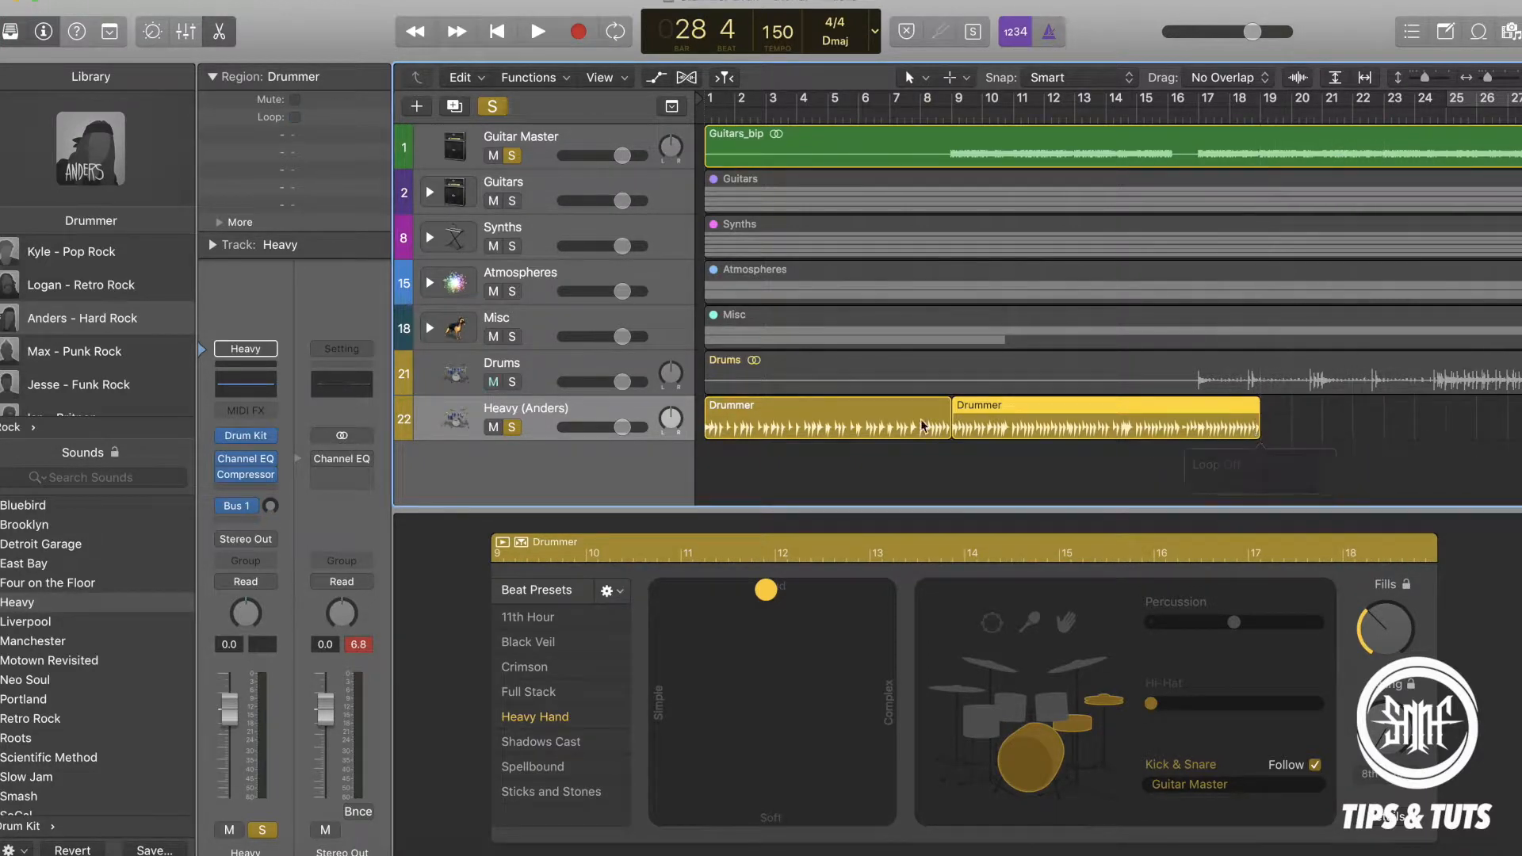
left_click(887, 414)
key("Delete")
Move the remaining Drummer region to bar 25 and trim its end to bar 32, matching the cycle range.
left_click_drag(1055, 416, 803, 422)
scroll(803, 421, "left", 1)
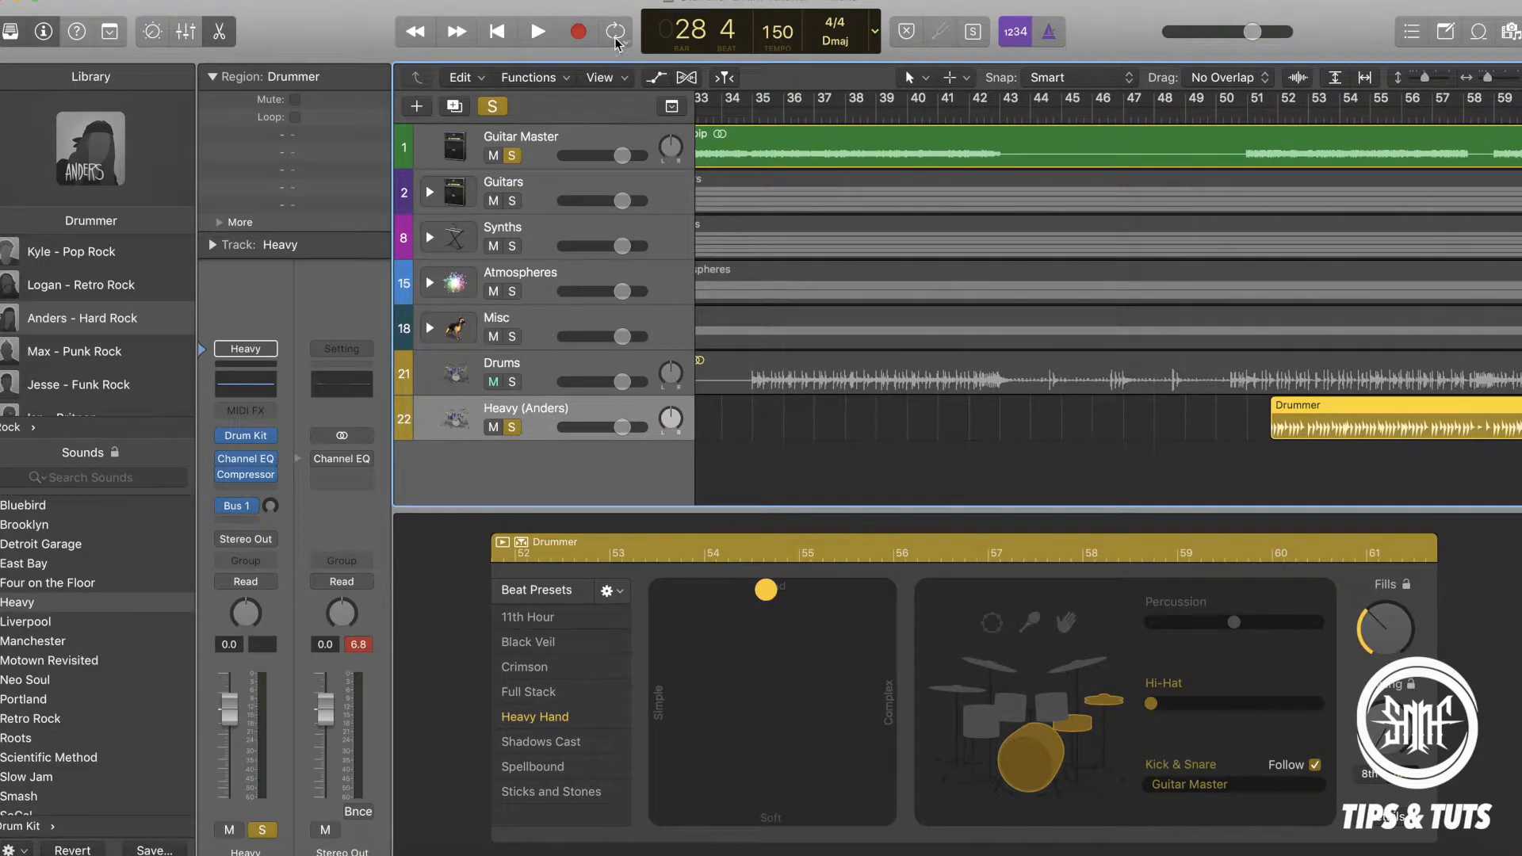
left_click_drag(1364, 420, 836, 428)
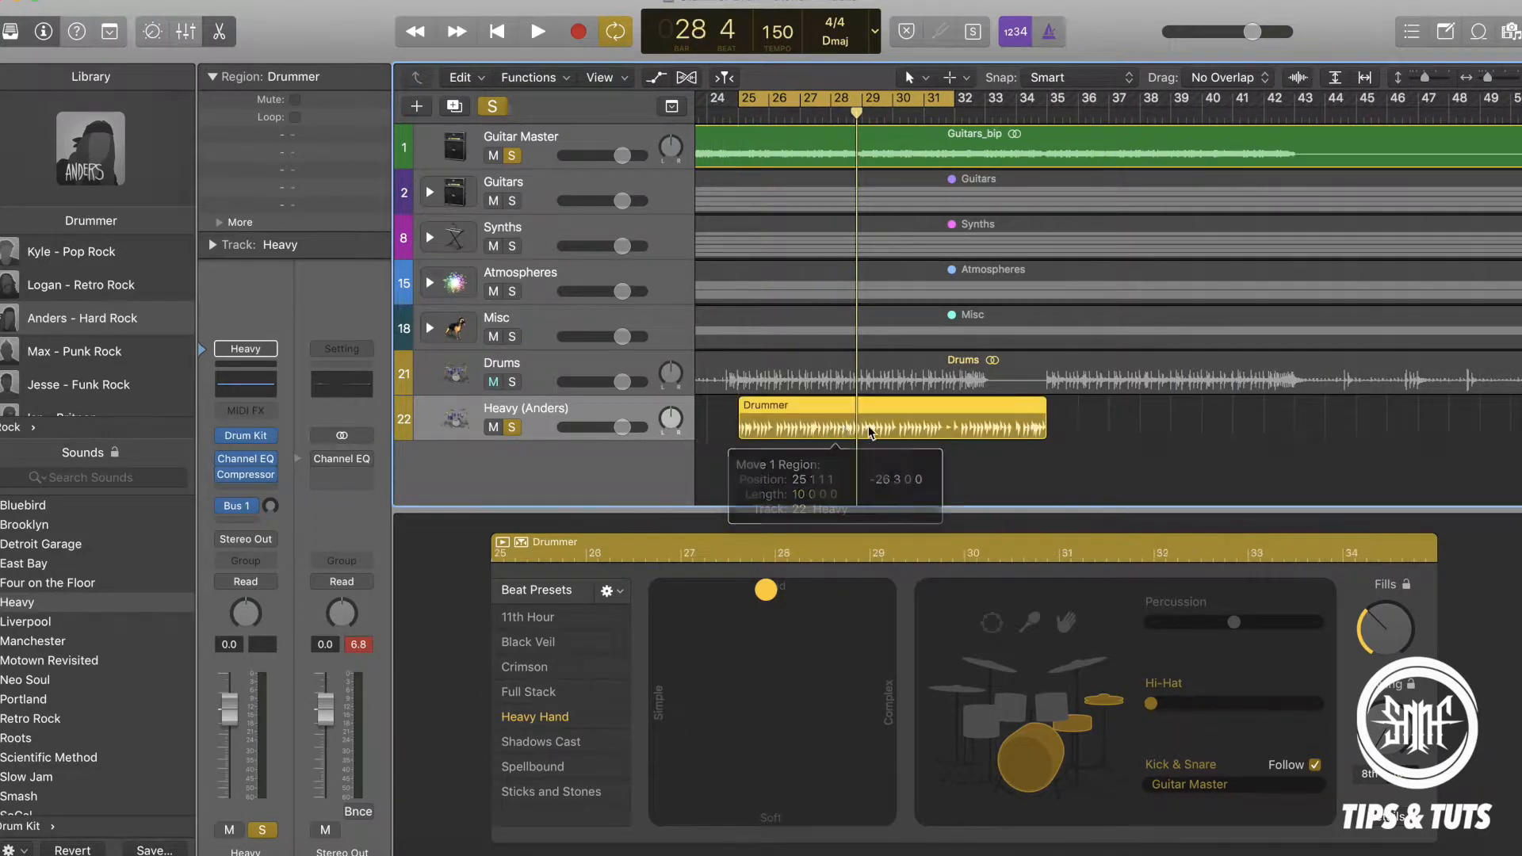
left_click_drag(1038, 421, 954, 426)
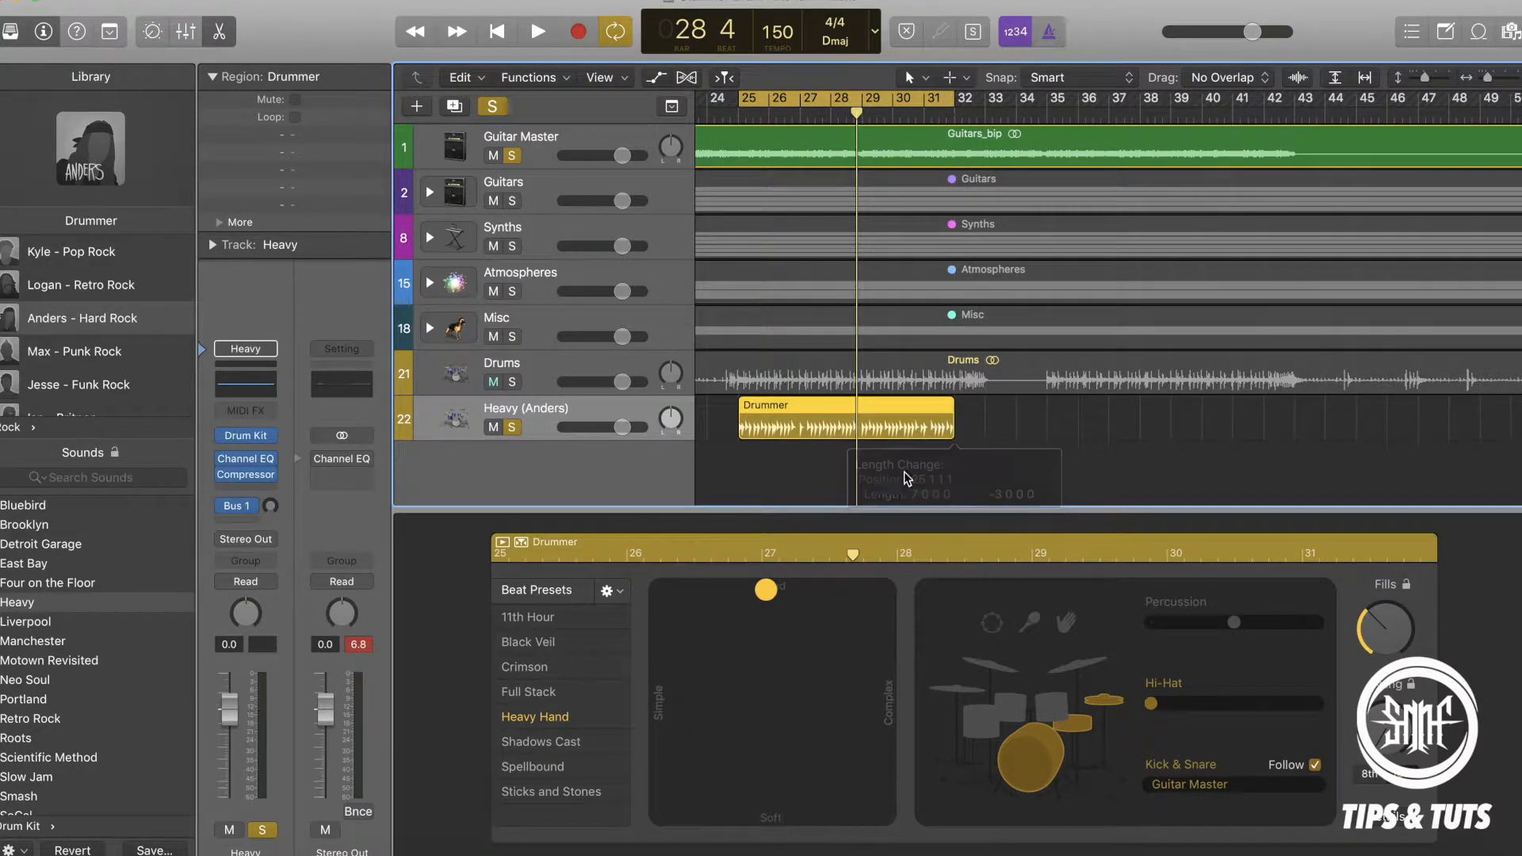
Apply the Black Veil beat preset and switch the kit from toms to cymbals with a middle pattern variation.
left_click(547, 640)
left_click_drag(732, 680, 805, 667)
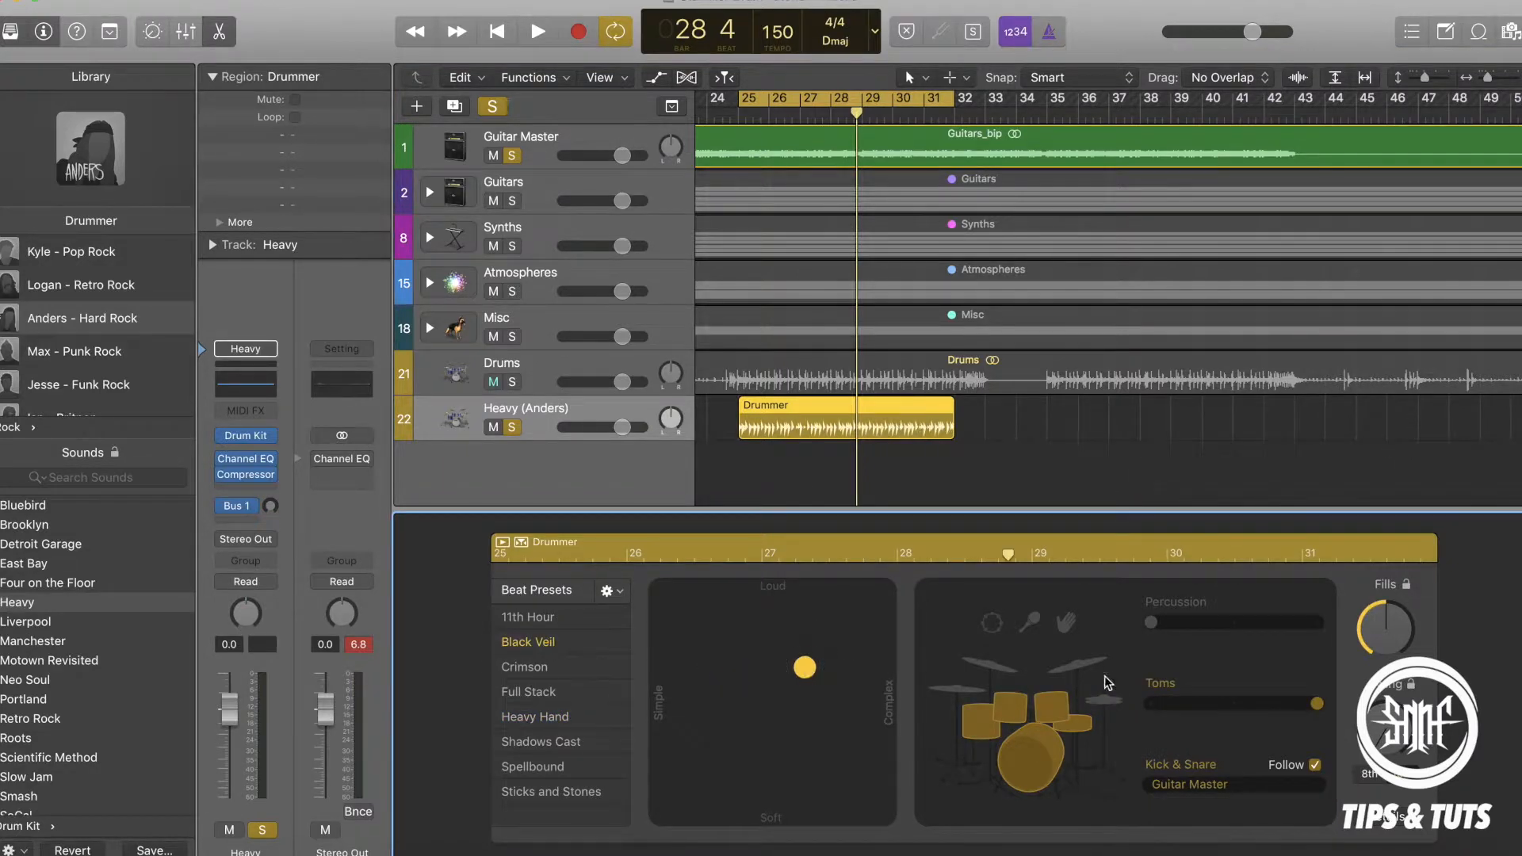
left_click(1099, 659)
left_click_drag(1241, 703, 1206, 703)
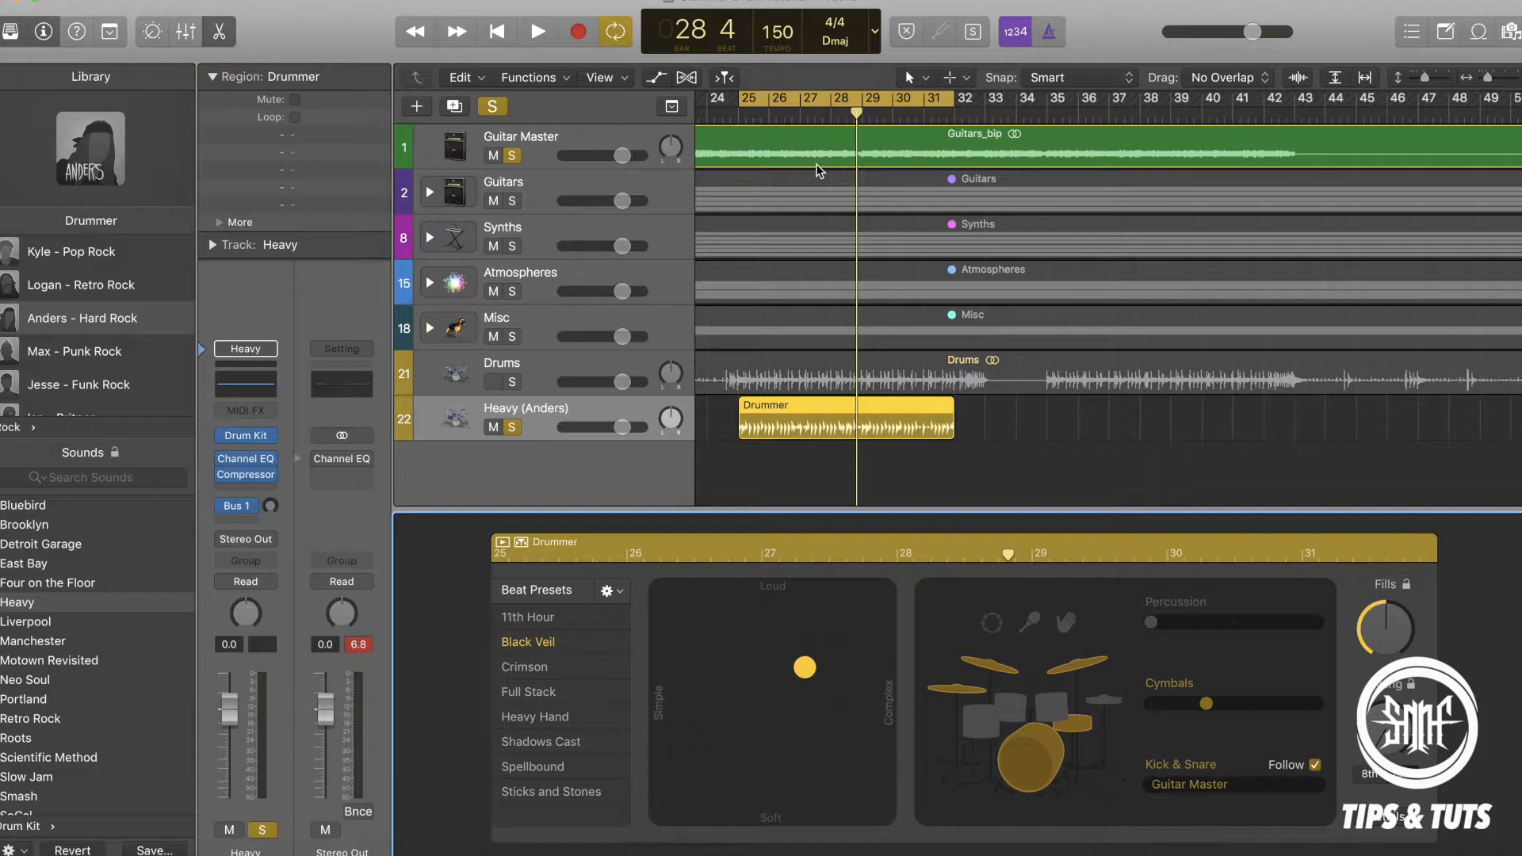
Make the beat maximally loud and complex and switch the cymbals to toms while listening to the cycle.
key("space")
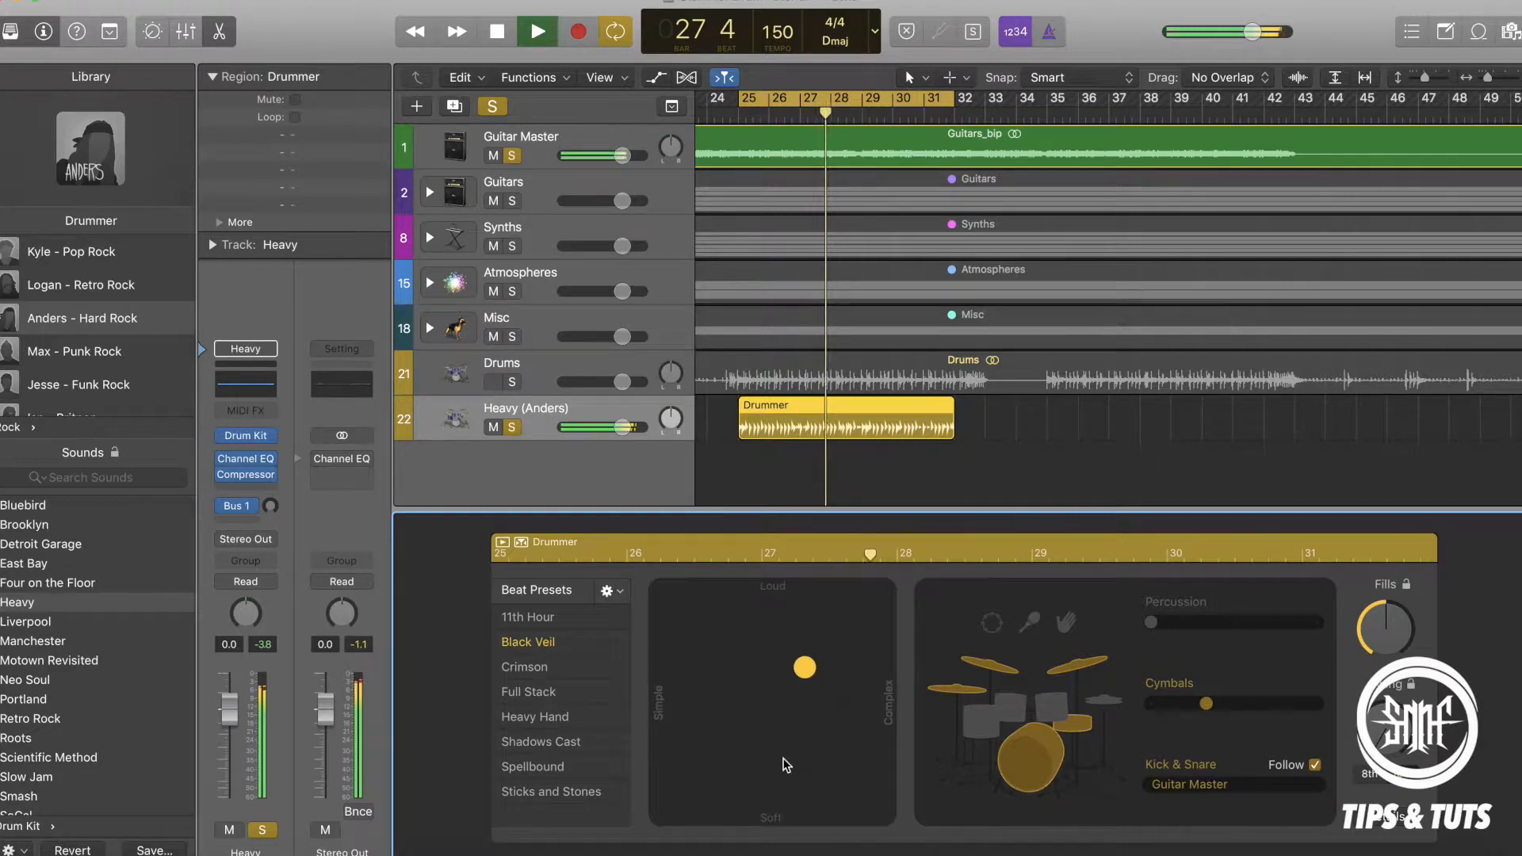
left_click(884, 590)
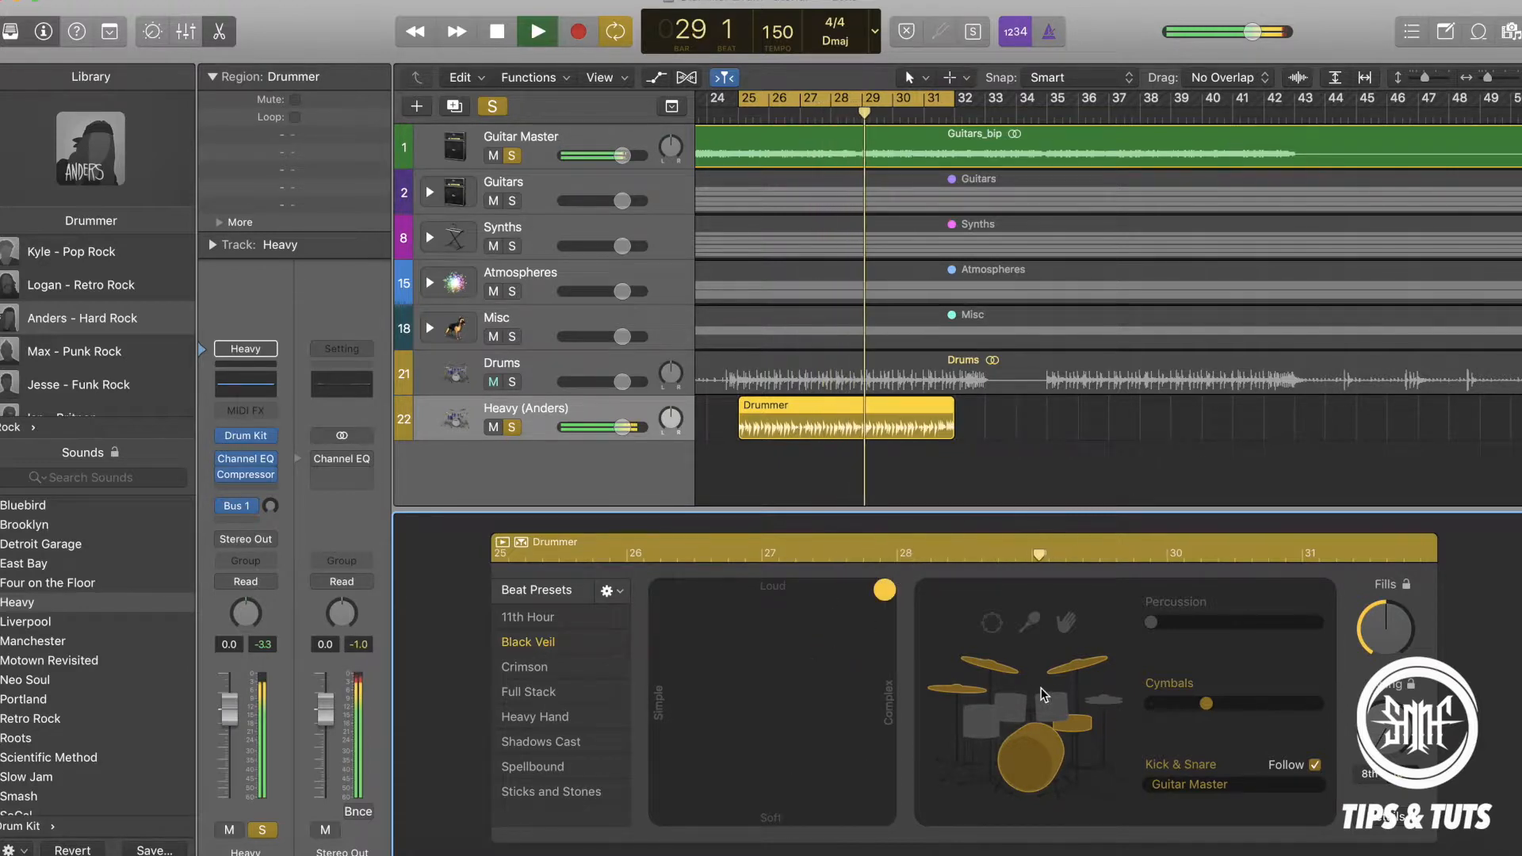
left_click(1056, 704)
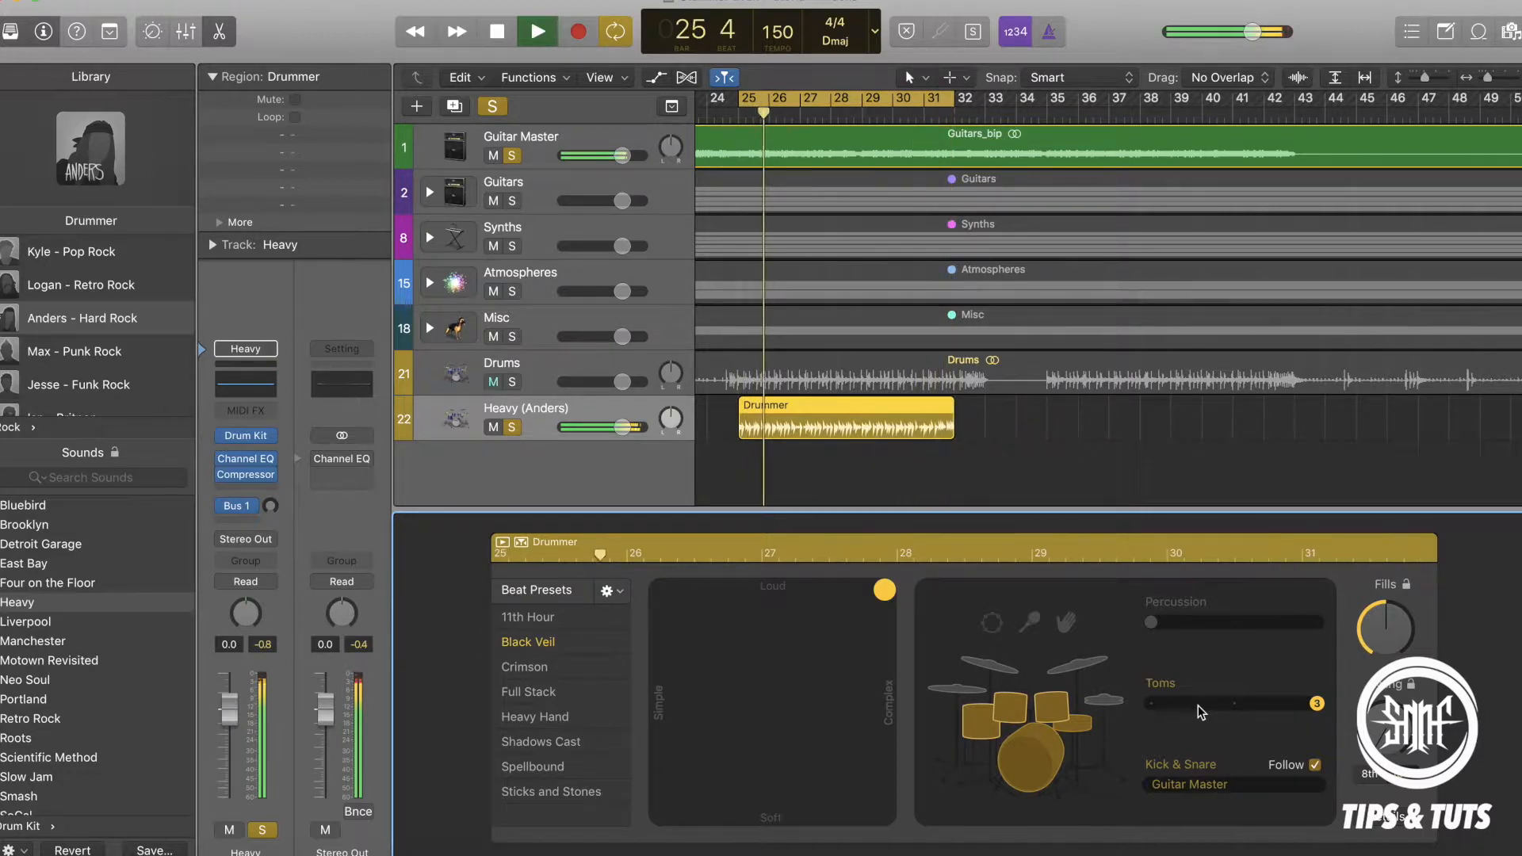
key("space")
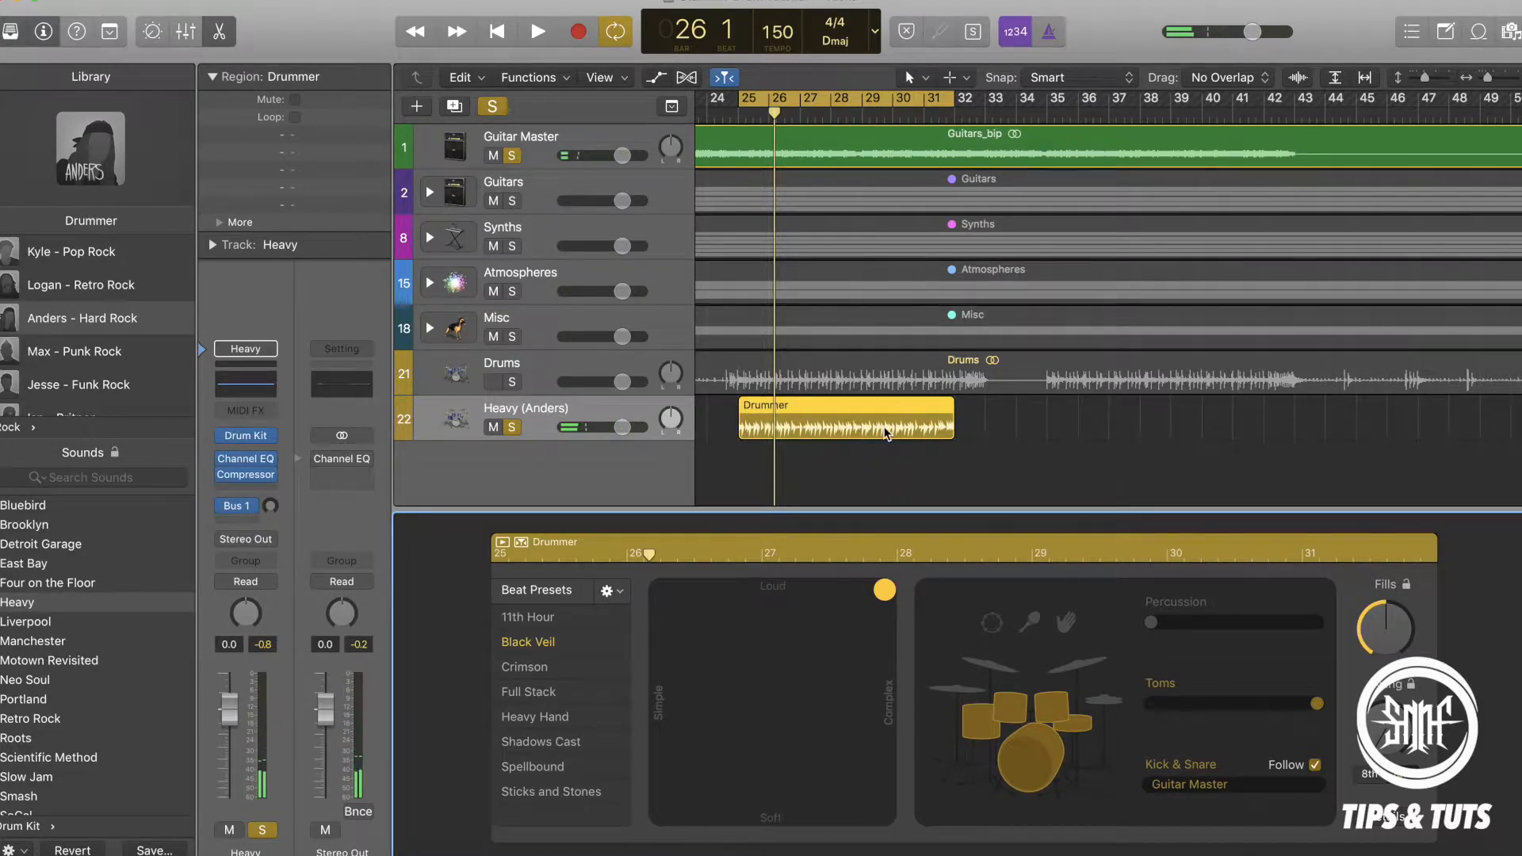
Unsolo the Guitar Master track and listen to the drummer part alone, ending with playback stopped.
left_click(511, 156)
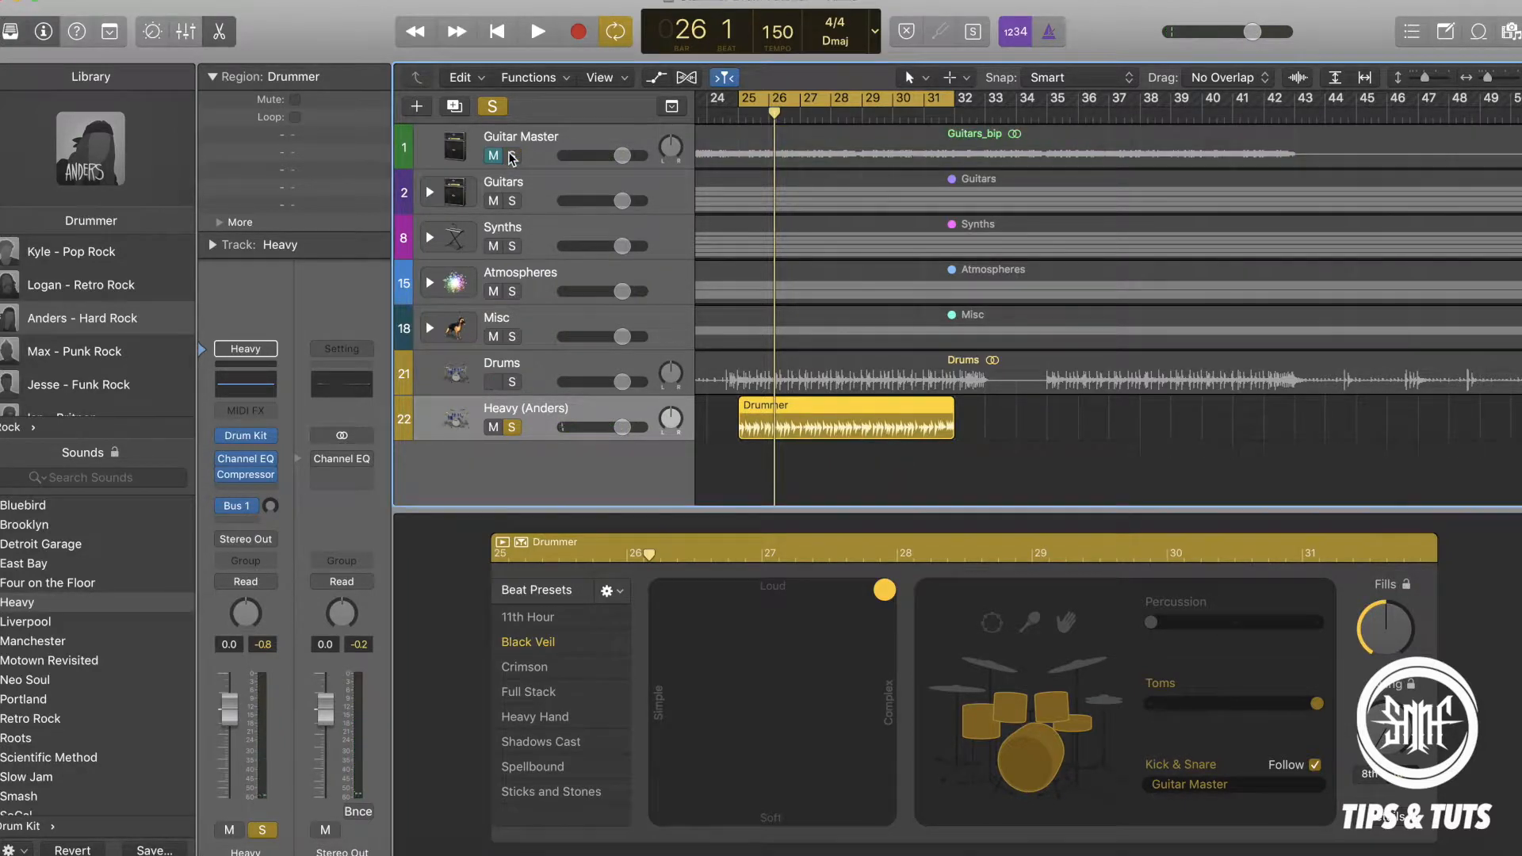
key("space")
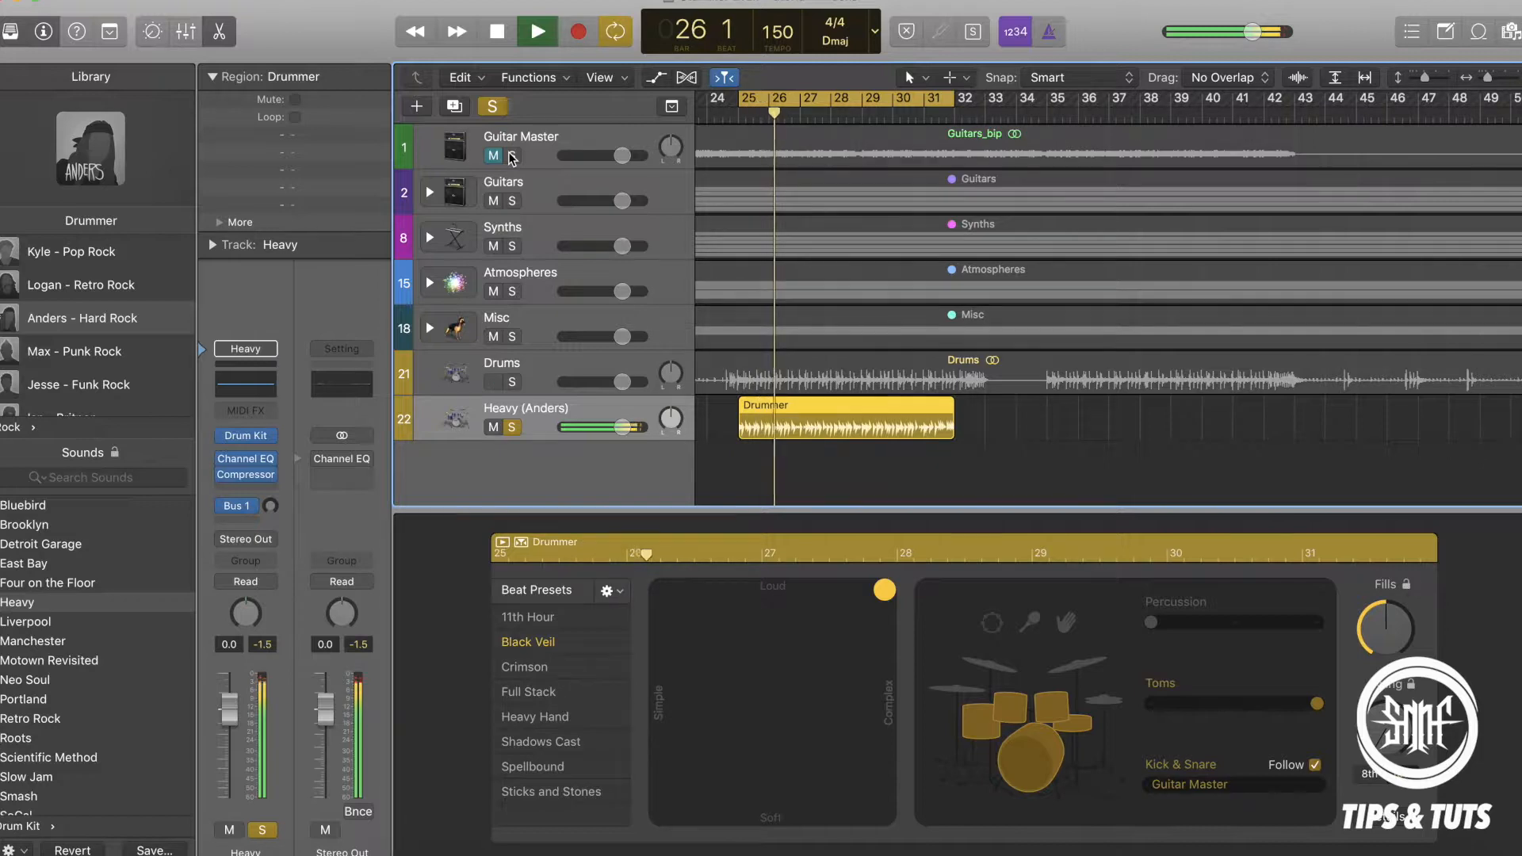
key("space")
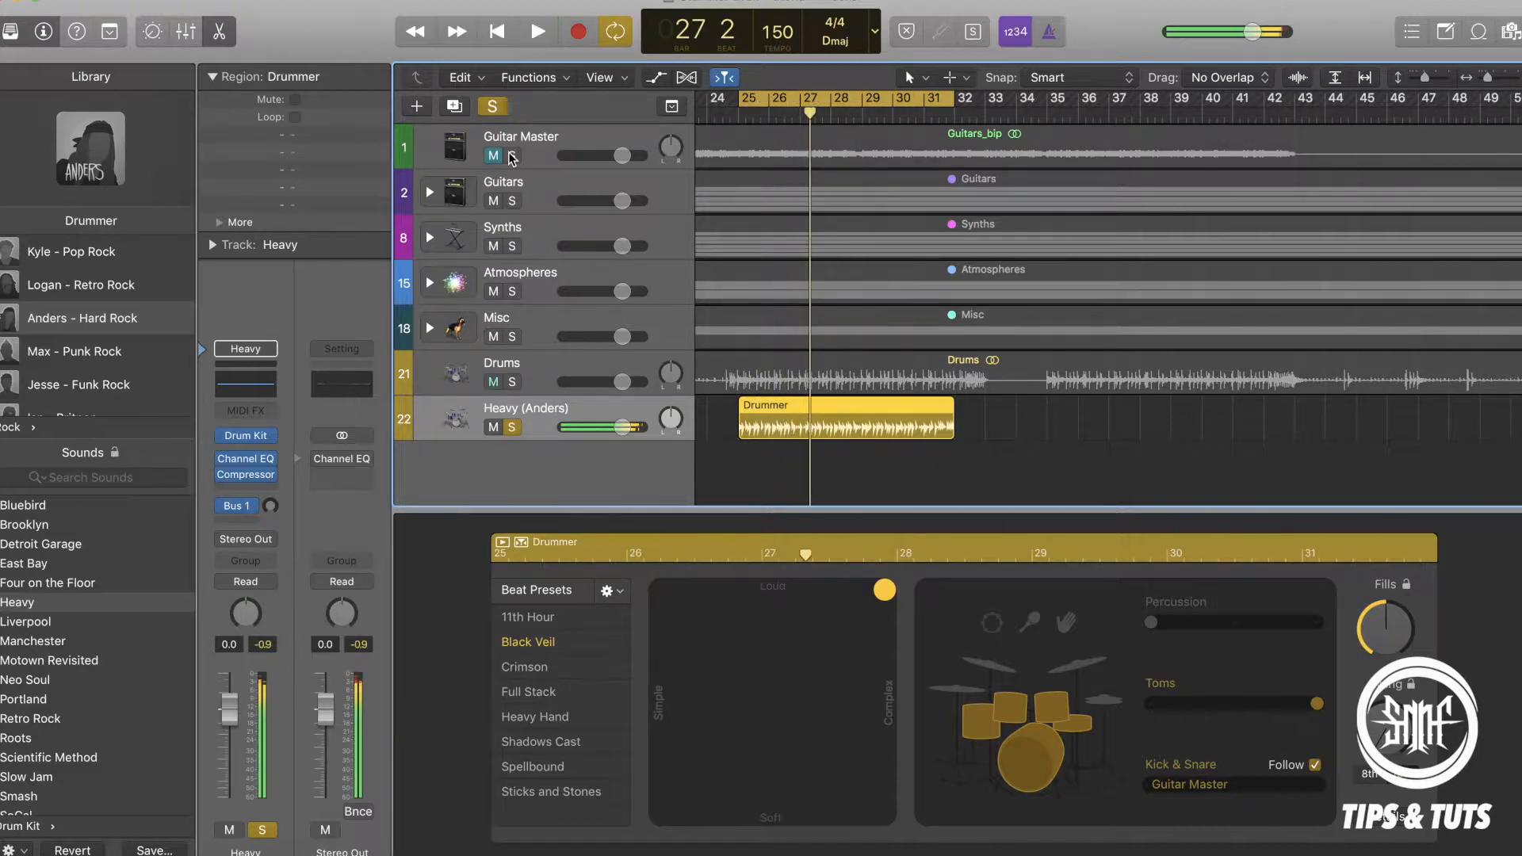
Convert the Drummer region at bar 25 to a MIDI region.
left_click(929, 414)
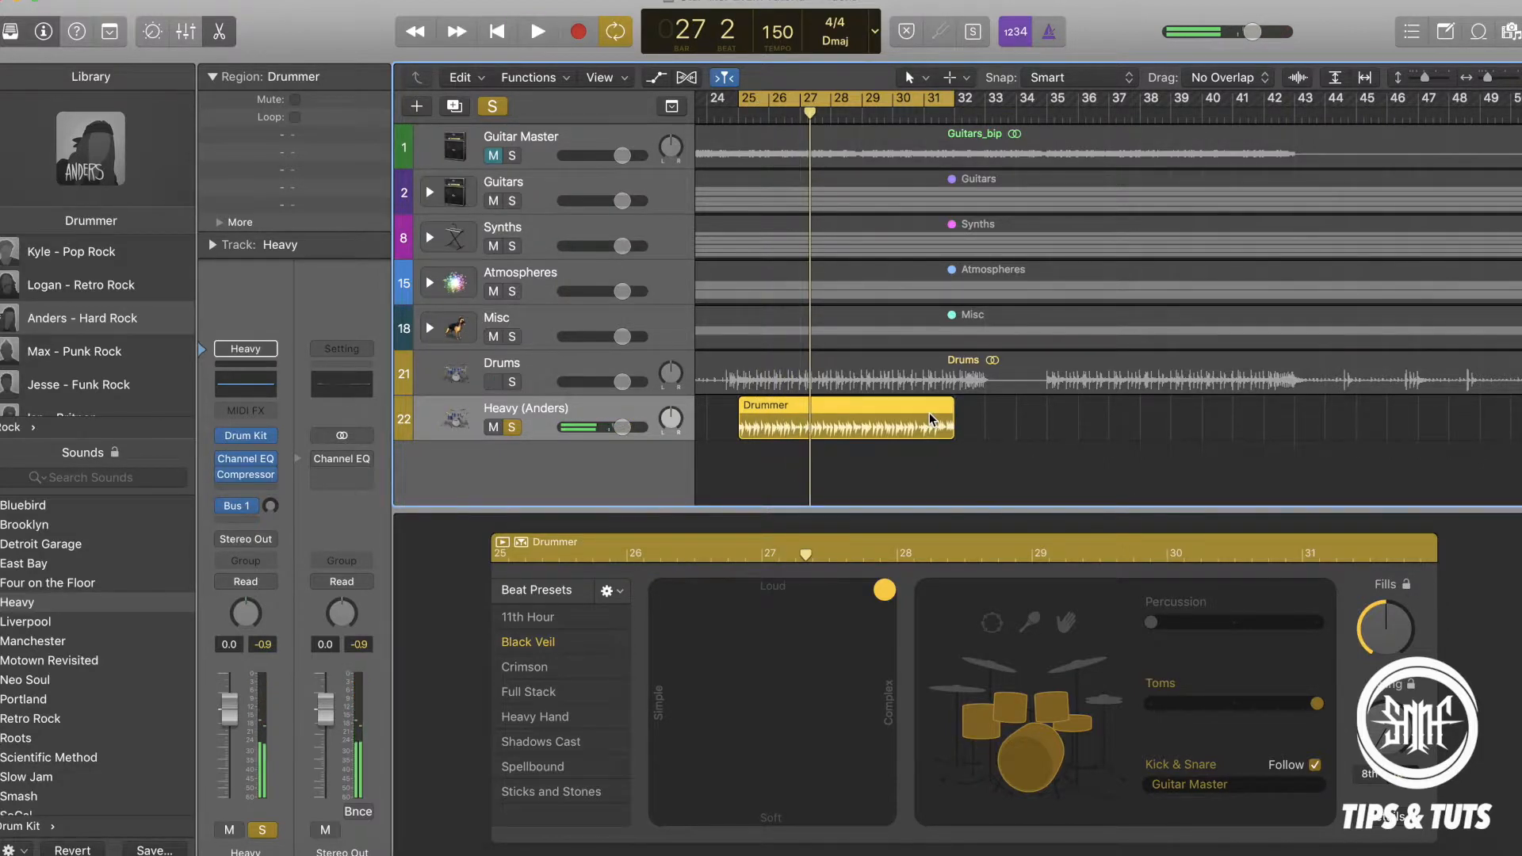
right_click(929, 412)
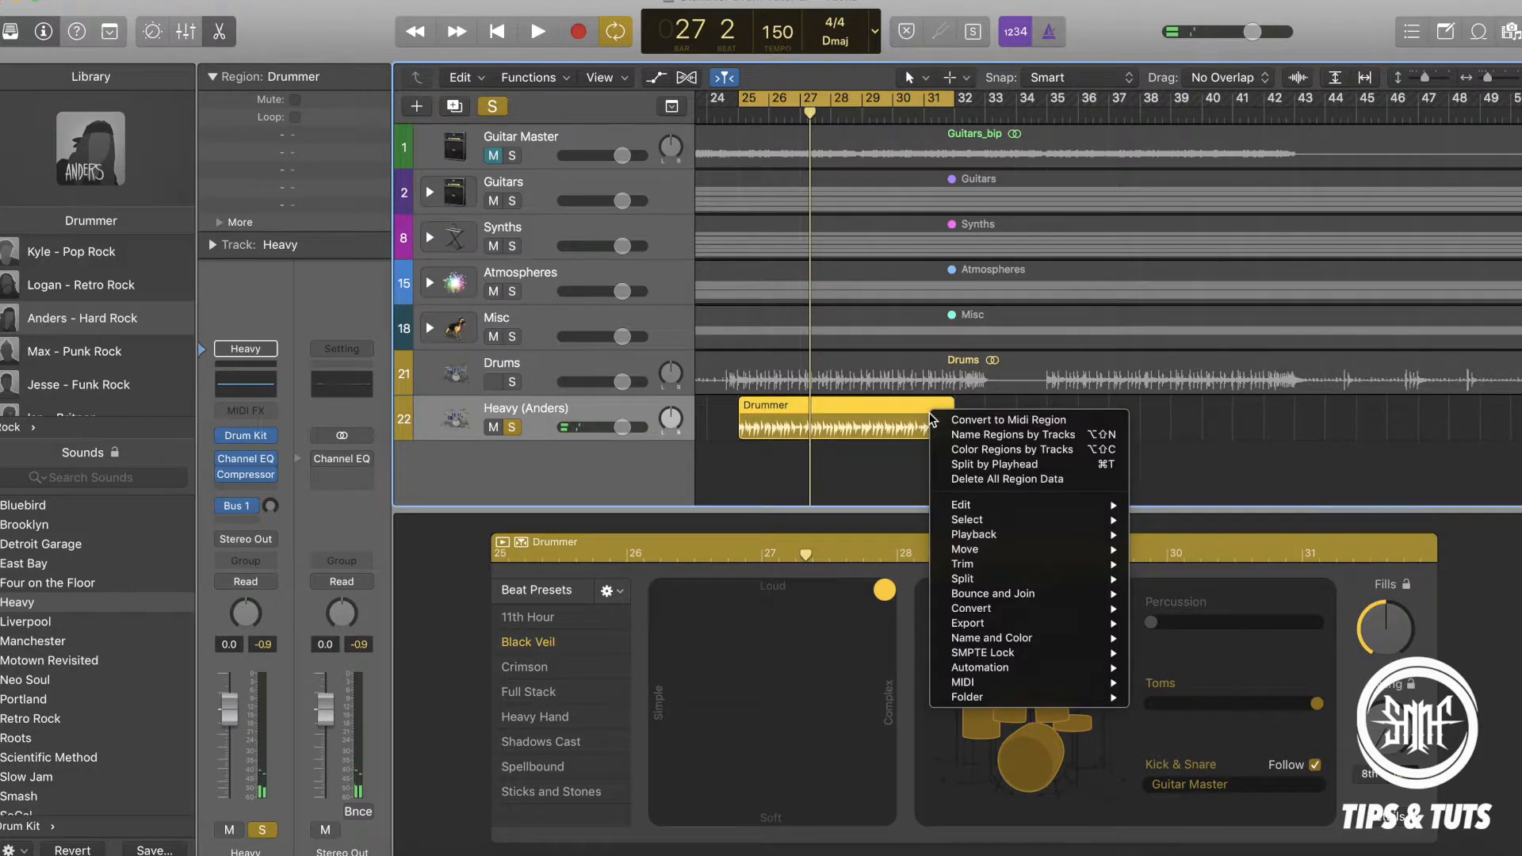
left_click(1010, 426)
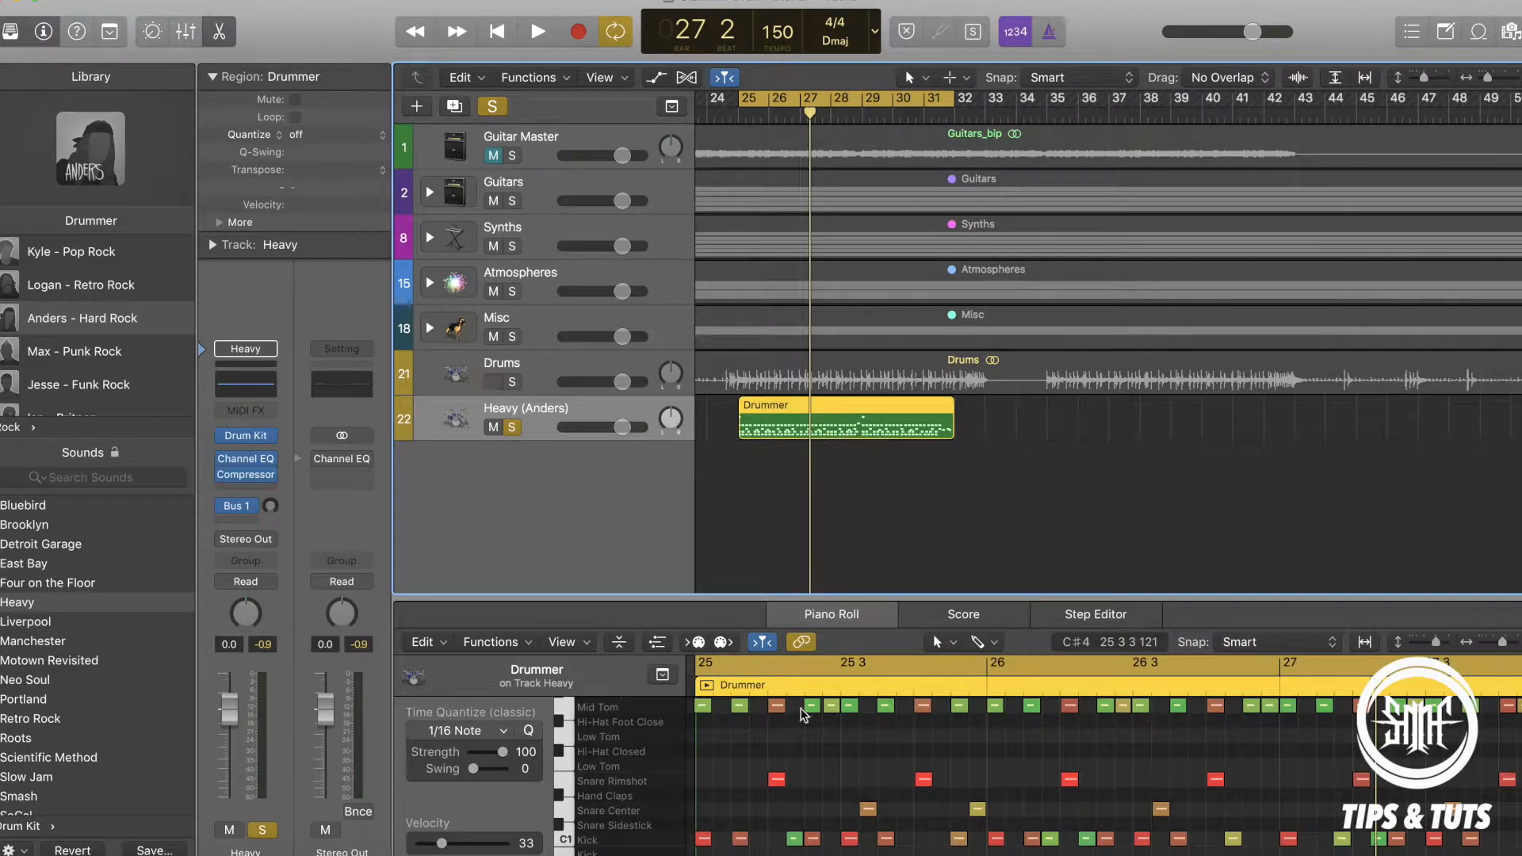
Look through the region's drum notes in the Piano Roll and delete all kick notes at pitch C1.
scroll(761, 761, "up", 2)
scroll(707, 806, "down", 5)
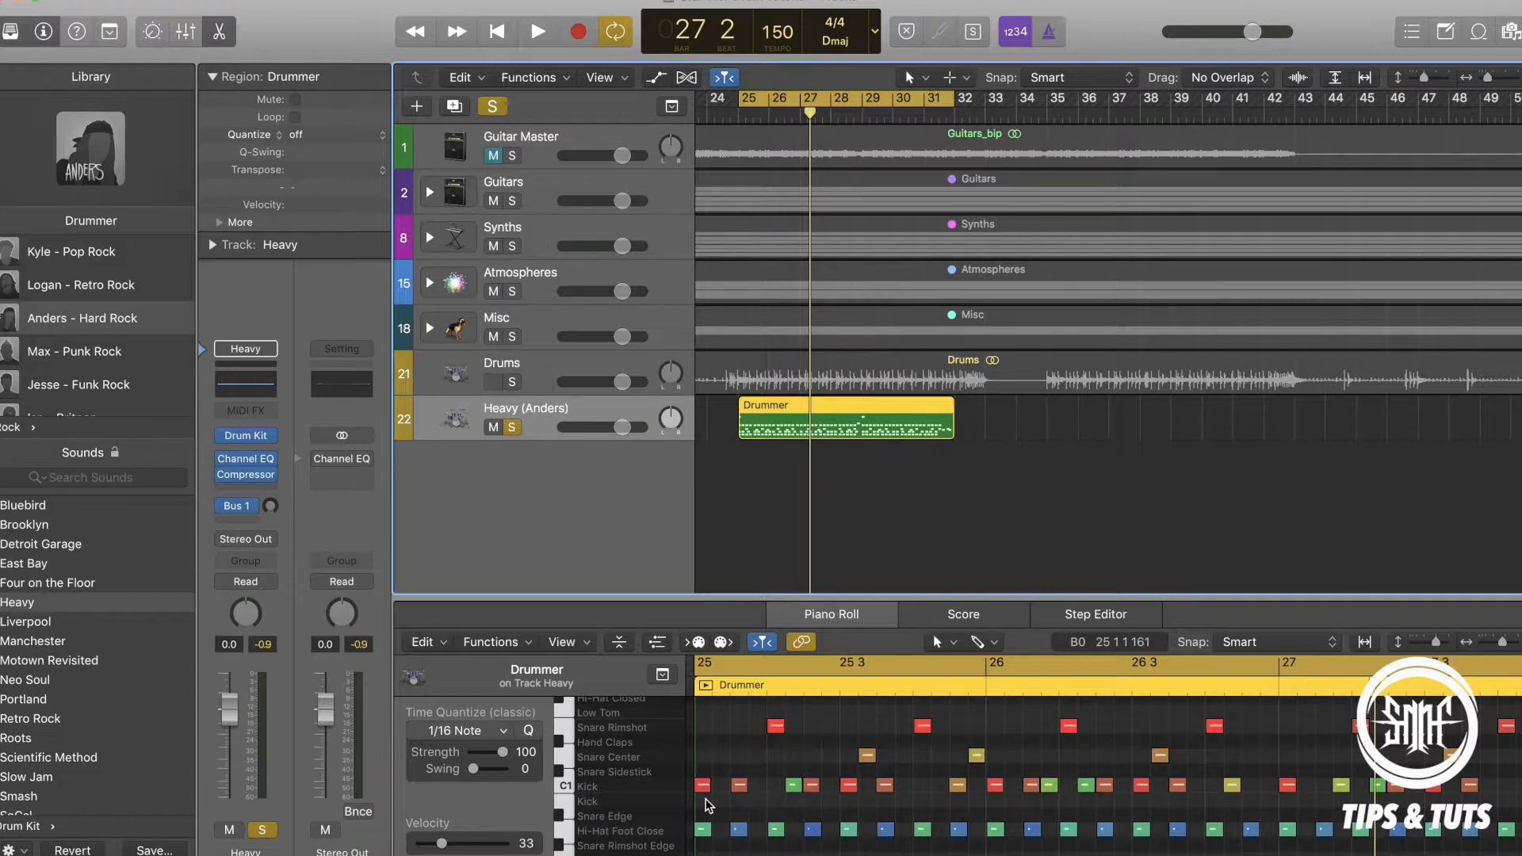
scroll(772, 809, "up", 6)
scroll(772, 809, "up", 8)
scroll(775, 815, "down", 12)
scroll(776, 815, "up", 6)
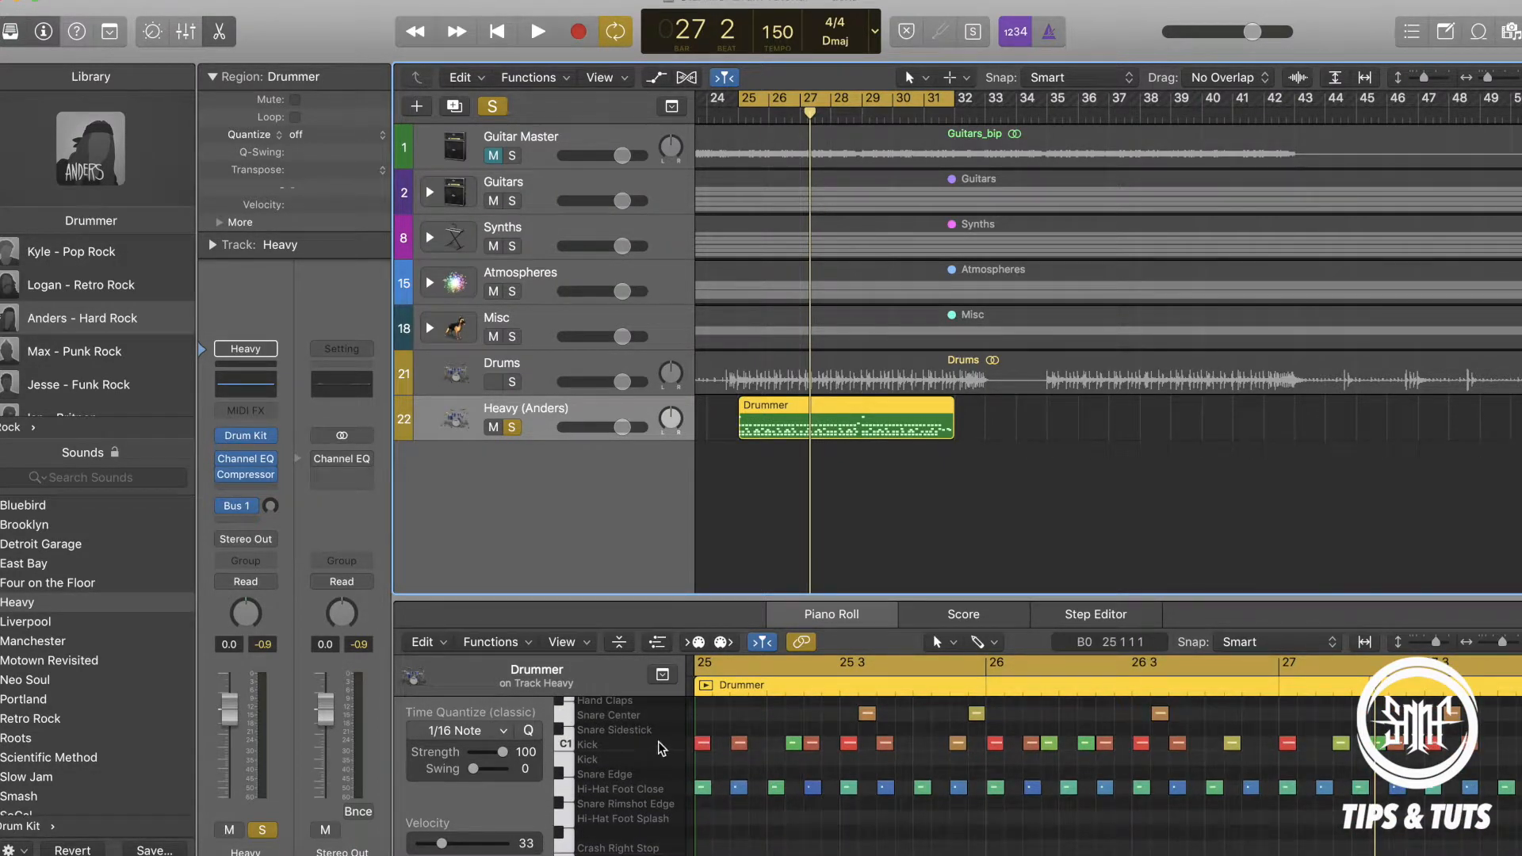
left_click(569, 748)
key("Delete")
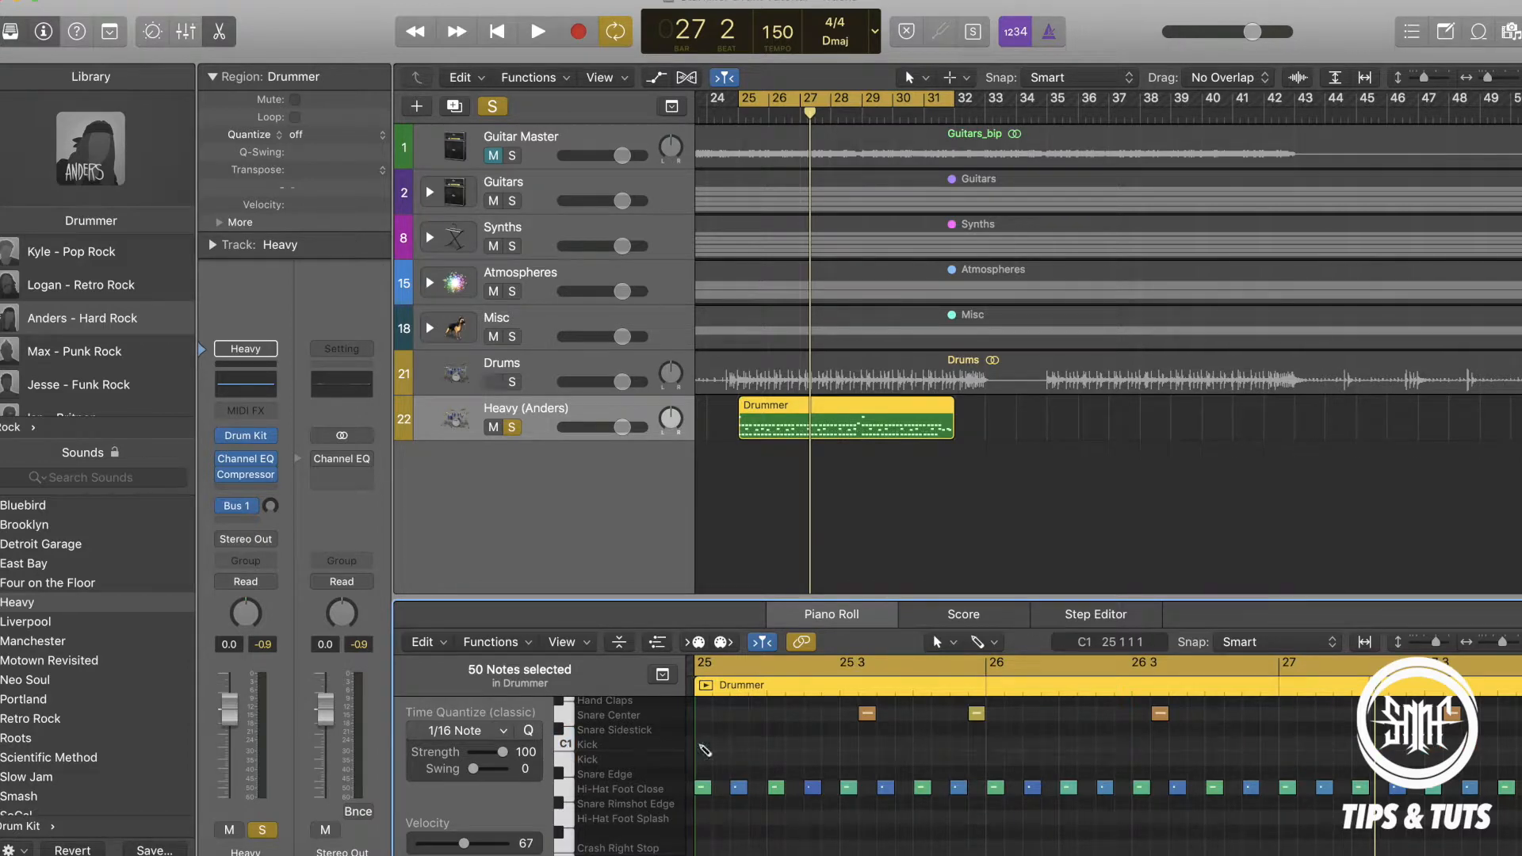
Draw six consecutive sixteenth-spaced kick notes from the start of bar 25, alternating between the C1 and B0 Kick lanes.
left_click(703, 743)
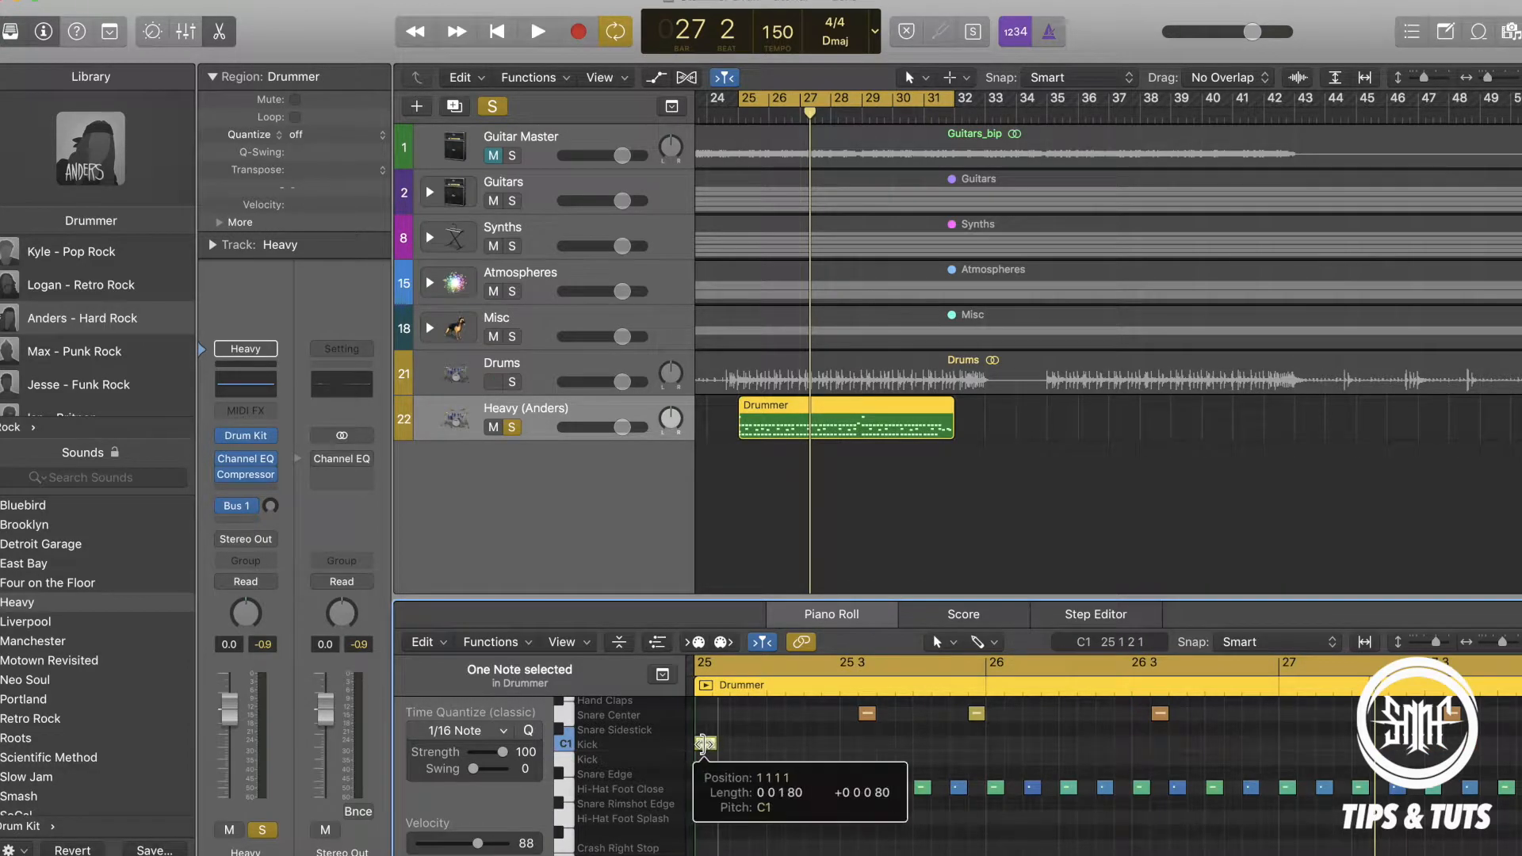
left_click_drag(695, 744, 690, 743)
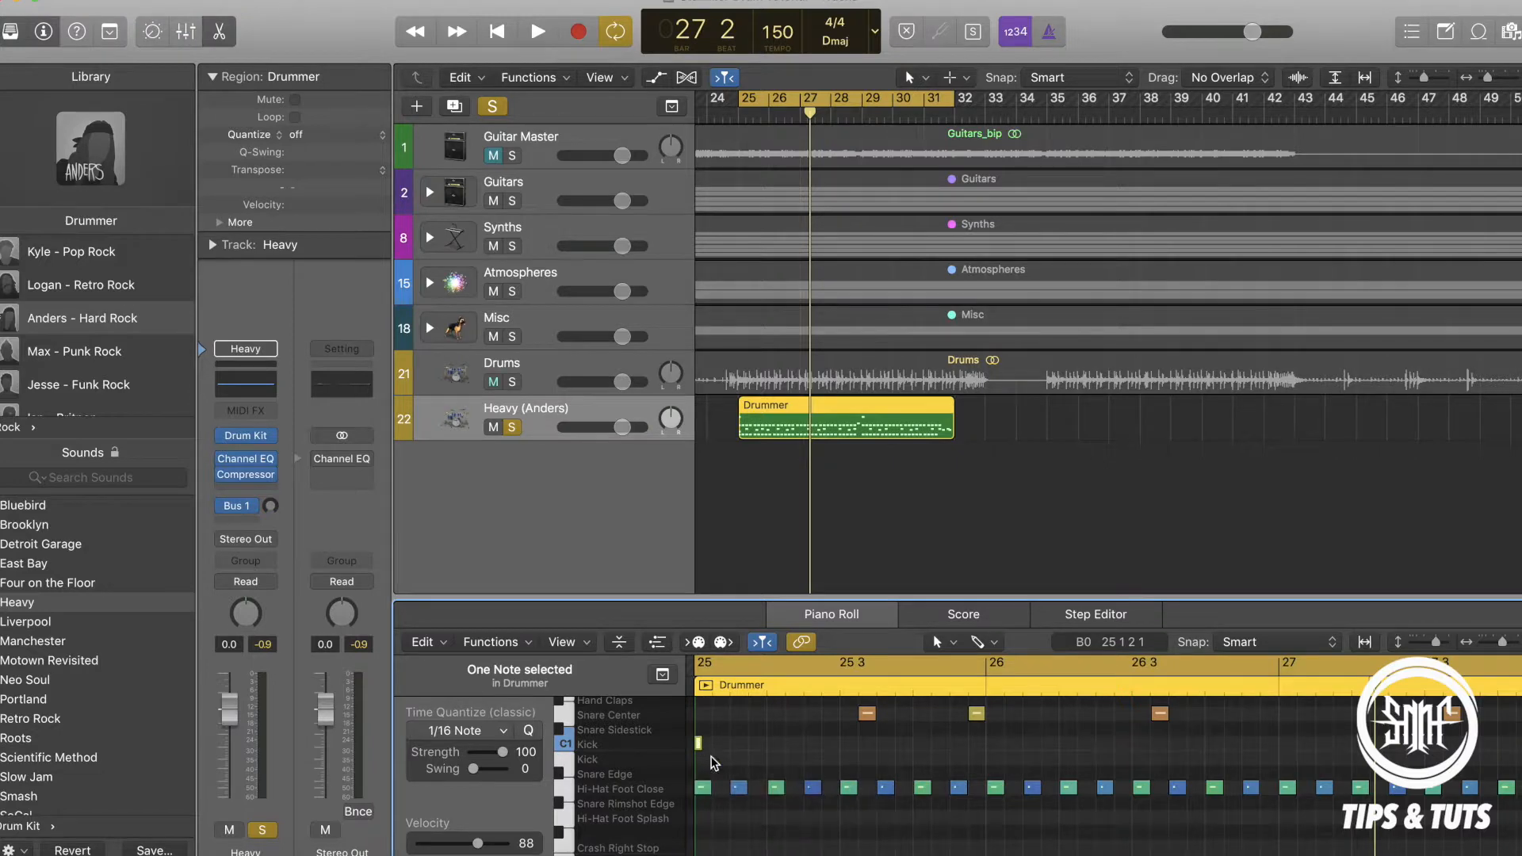
left_click(716, 759)
left_click(734, 743)
left_click(752, 757)
left_click(772, 742)
left_click(790, 758)
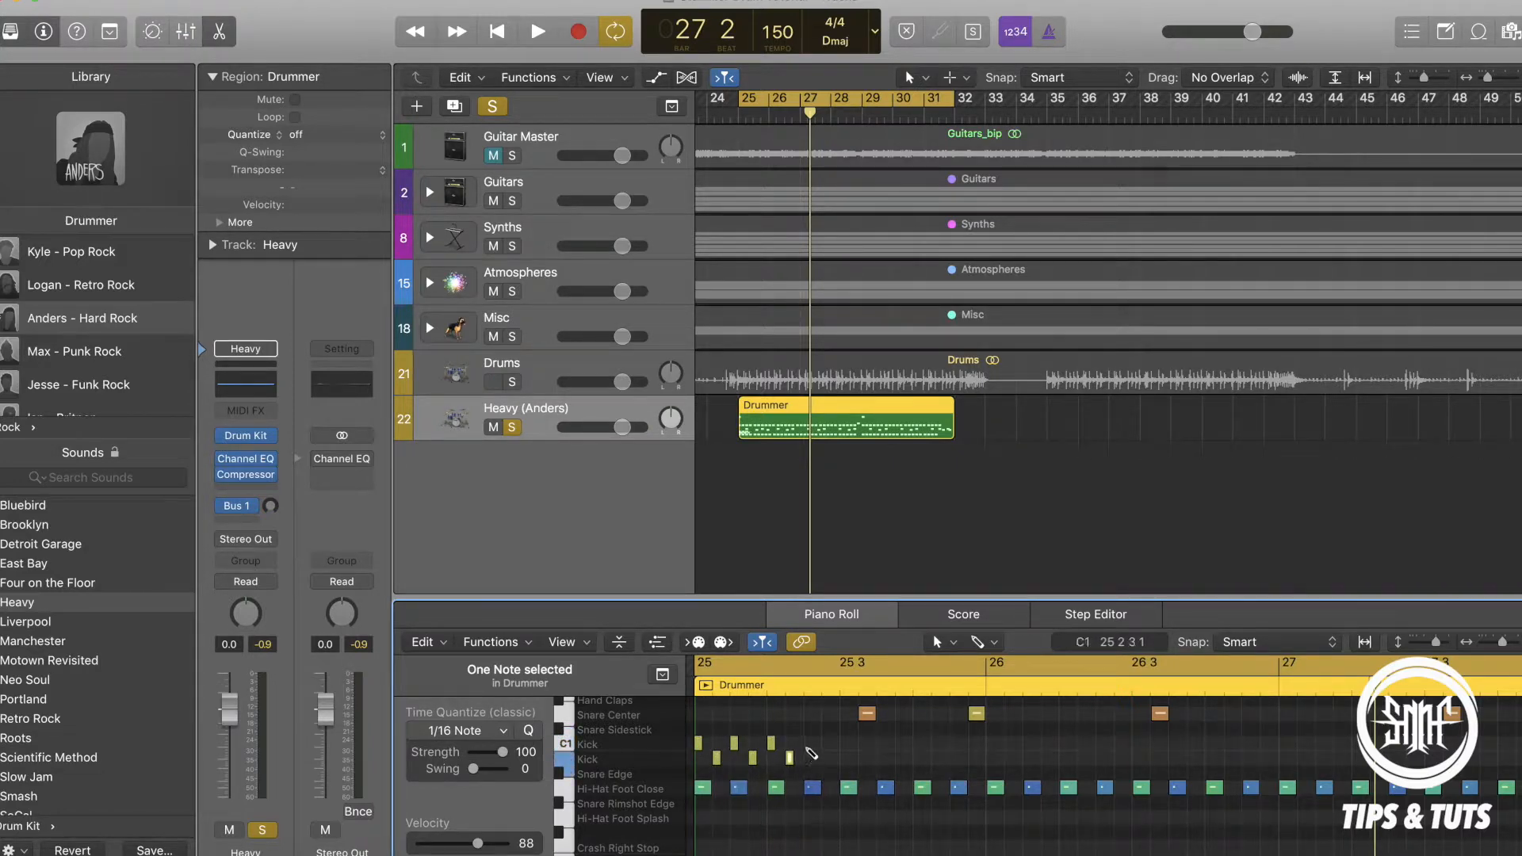
Add eight consecutive sixteenth-spaced kick notes from bar 25 beat 3, alternating between the C1 and B0 Kick lanes.
left_click(844, 743)
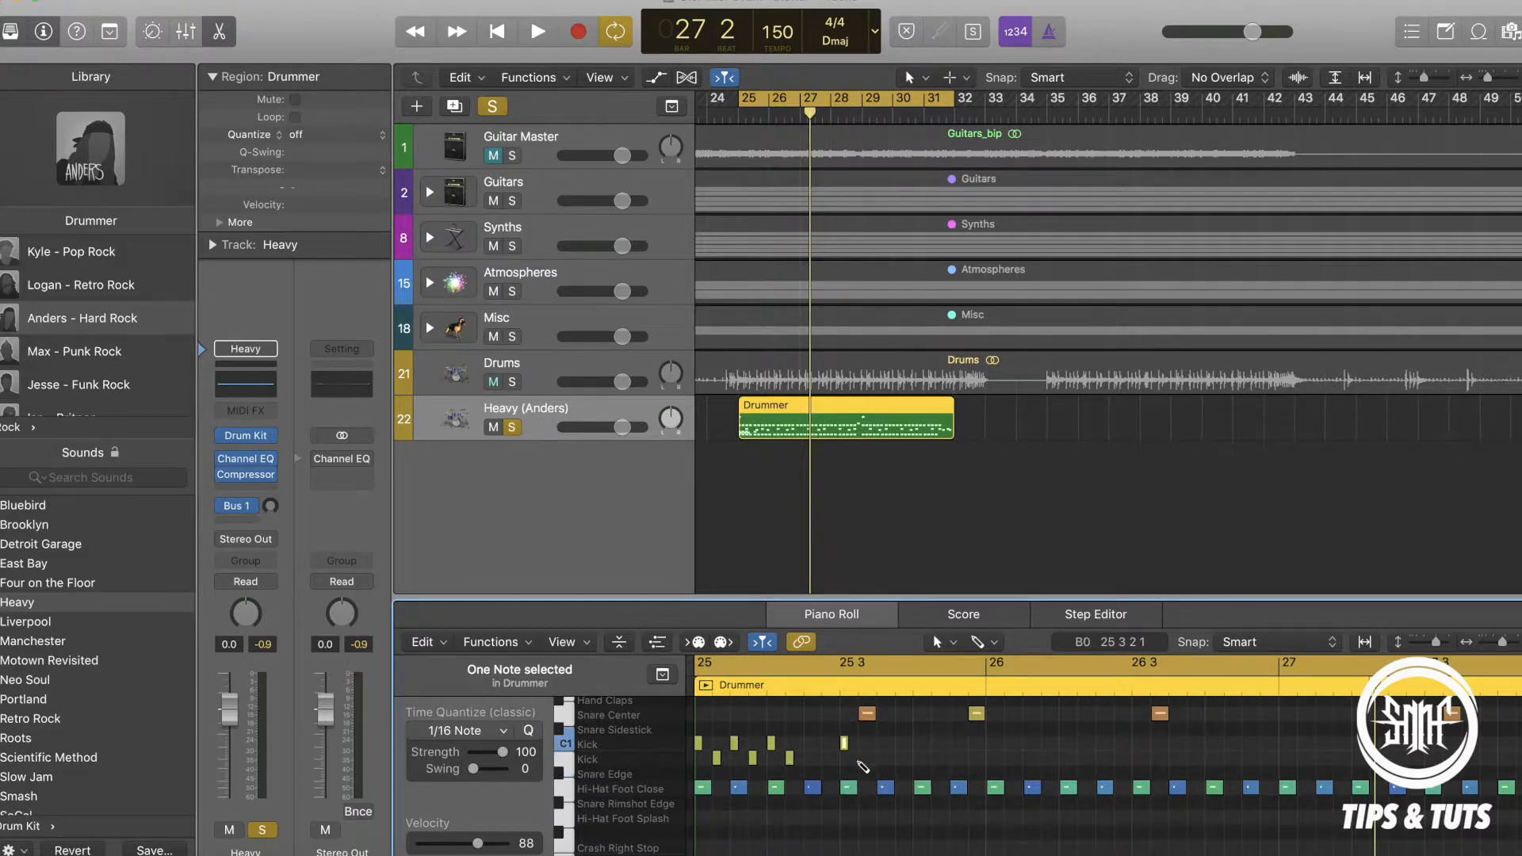
left_click(863, 758)
left_click(881, 743)
left_click(899, 758)
left_click(918, 743)
left_click(936, 758)
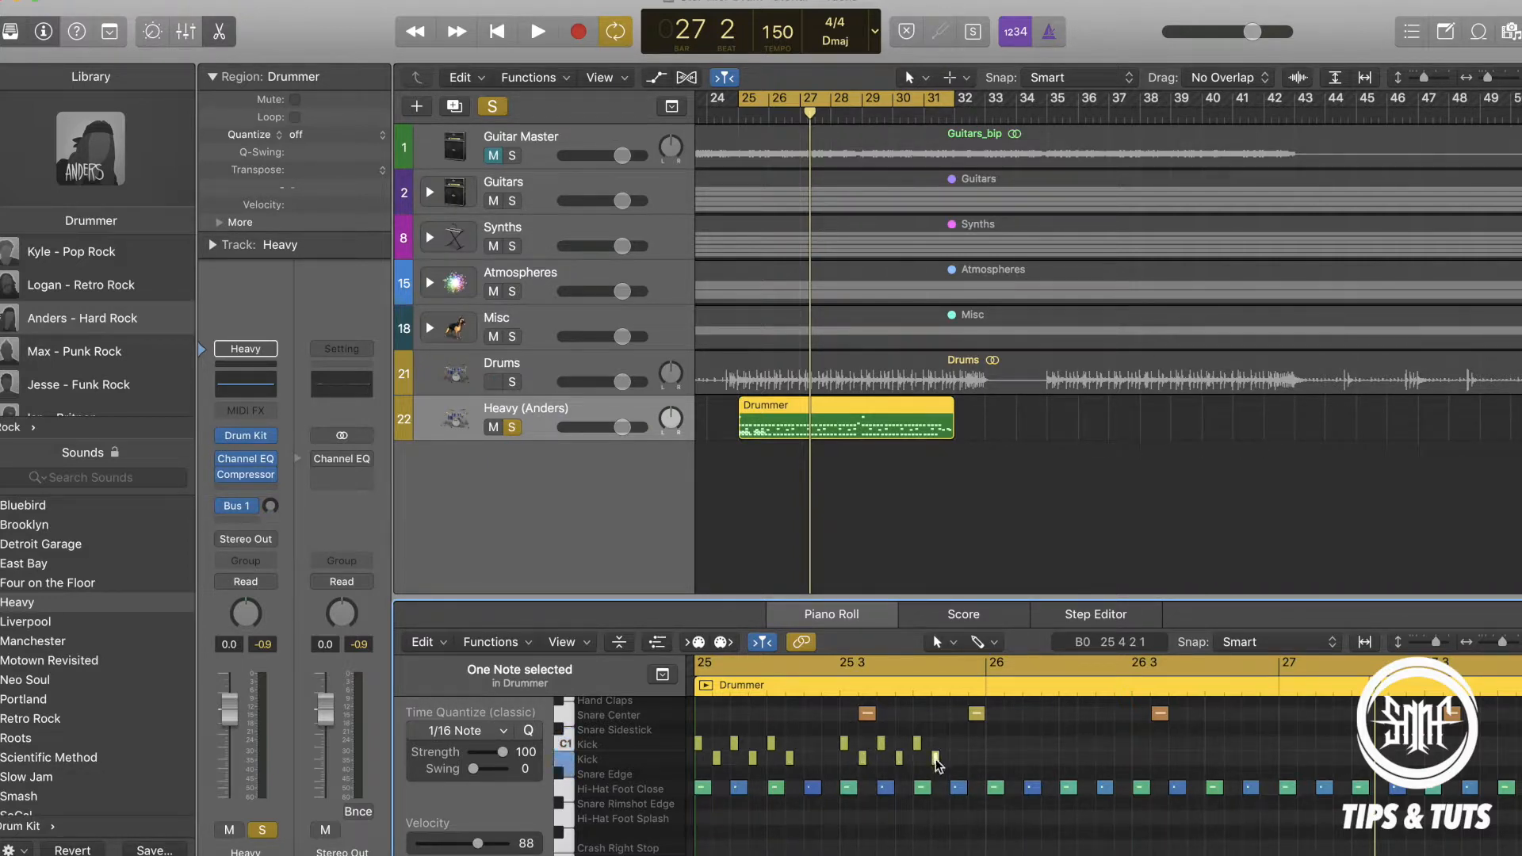
left_click(953, 742)
left_click(973, 758)
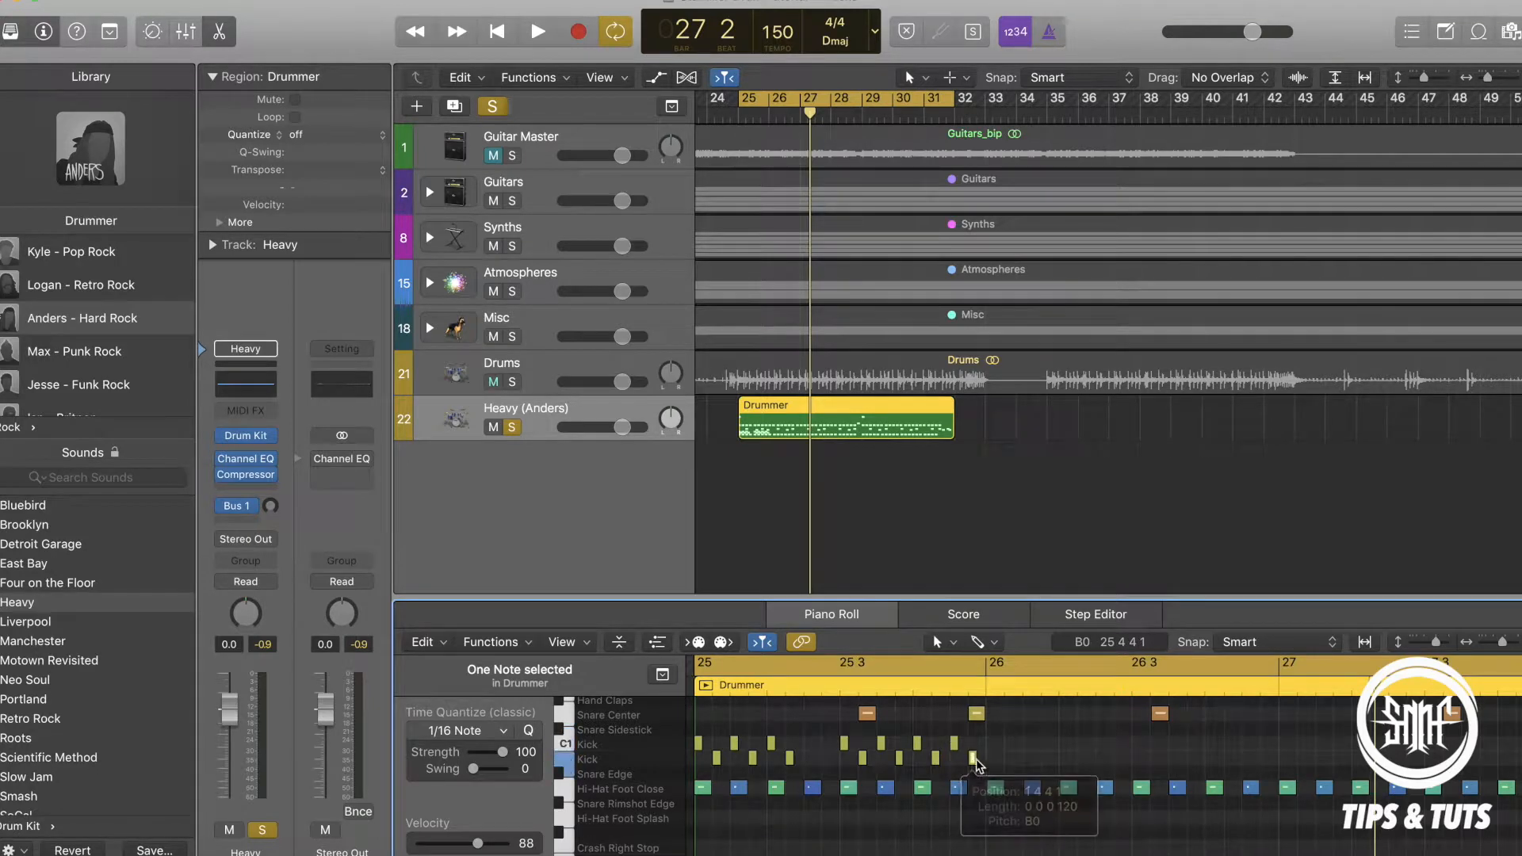
Copy the 14 kick notes of bar 25 into each of bars 26 to 31 and play back the pattern.
left_click_drag(997, 773, 699, 746)
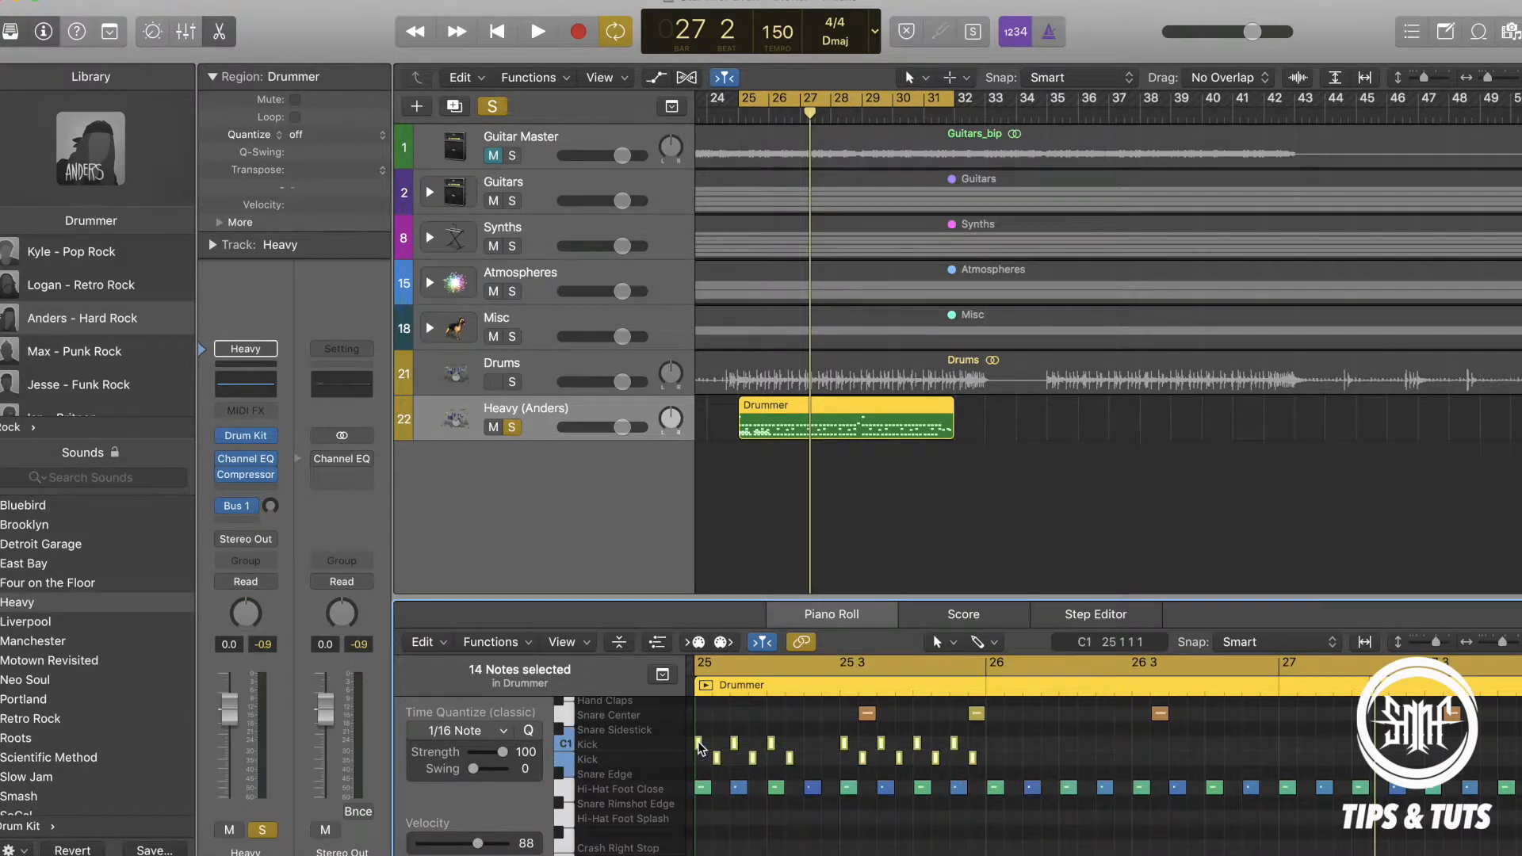
left_click(985, 685)
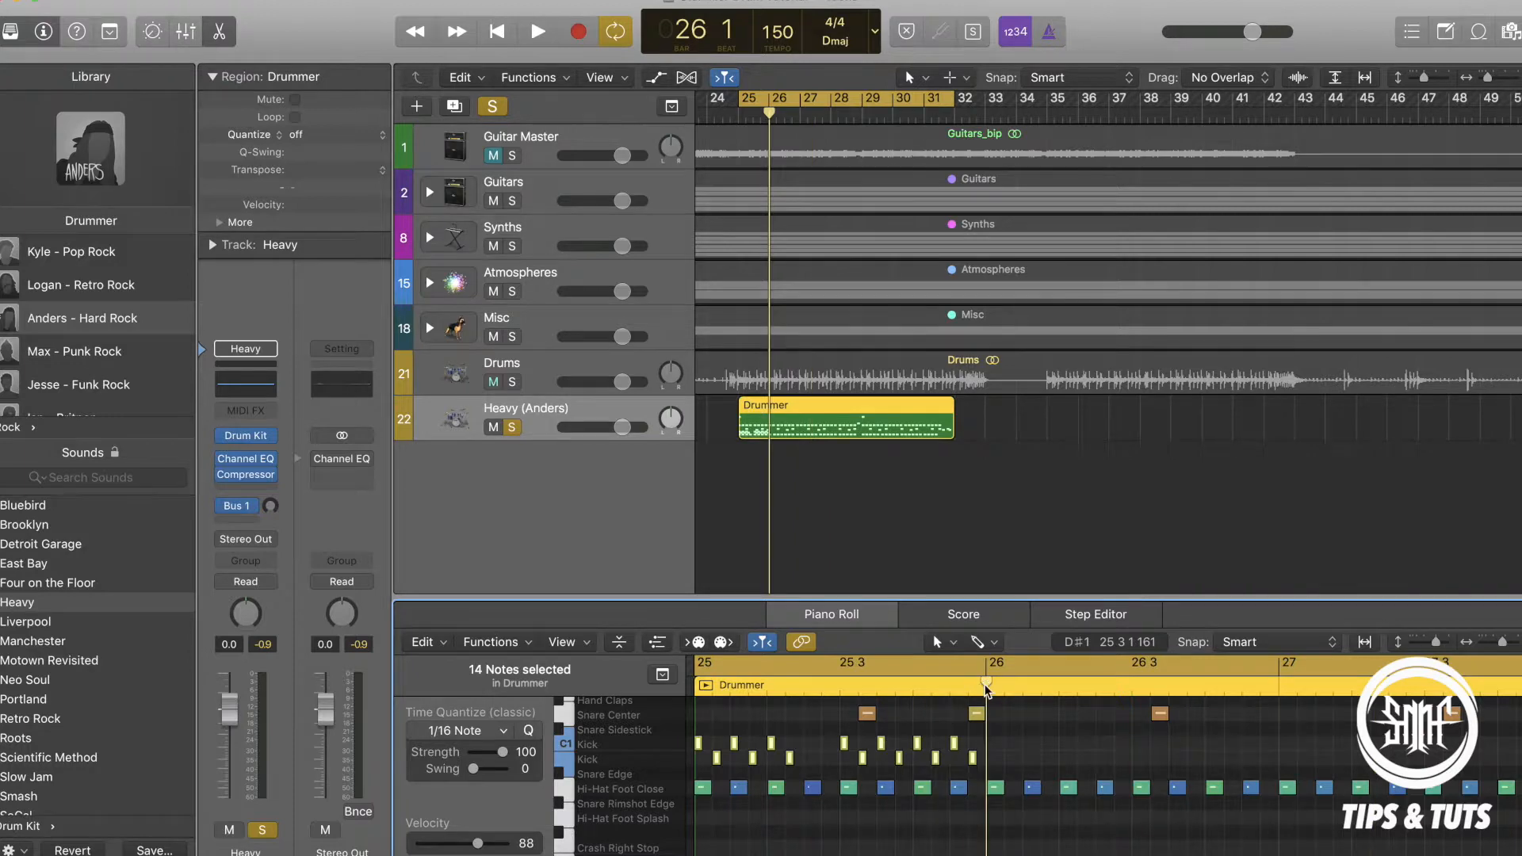
key("super+v")
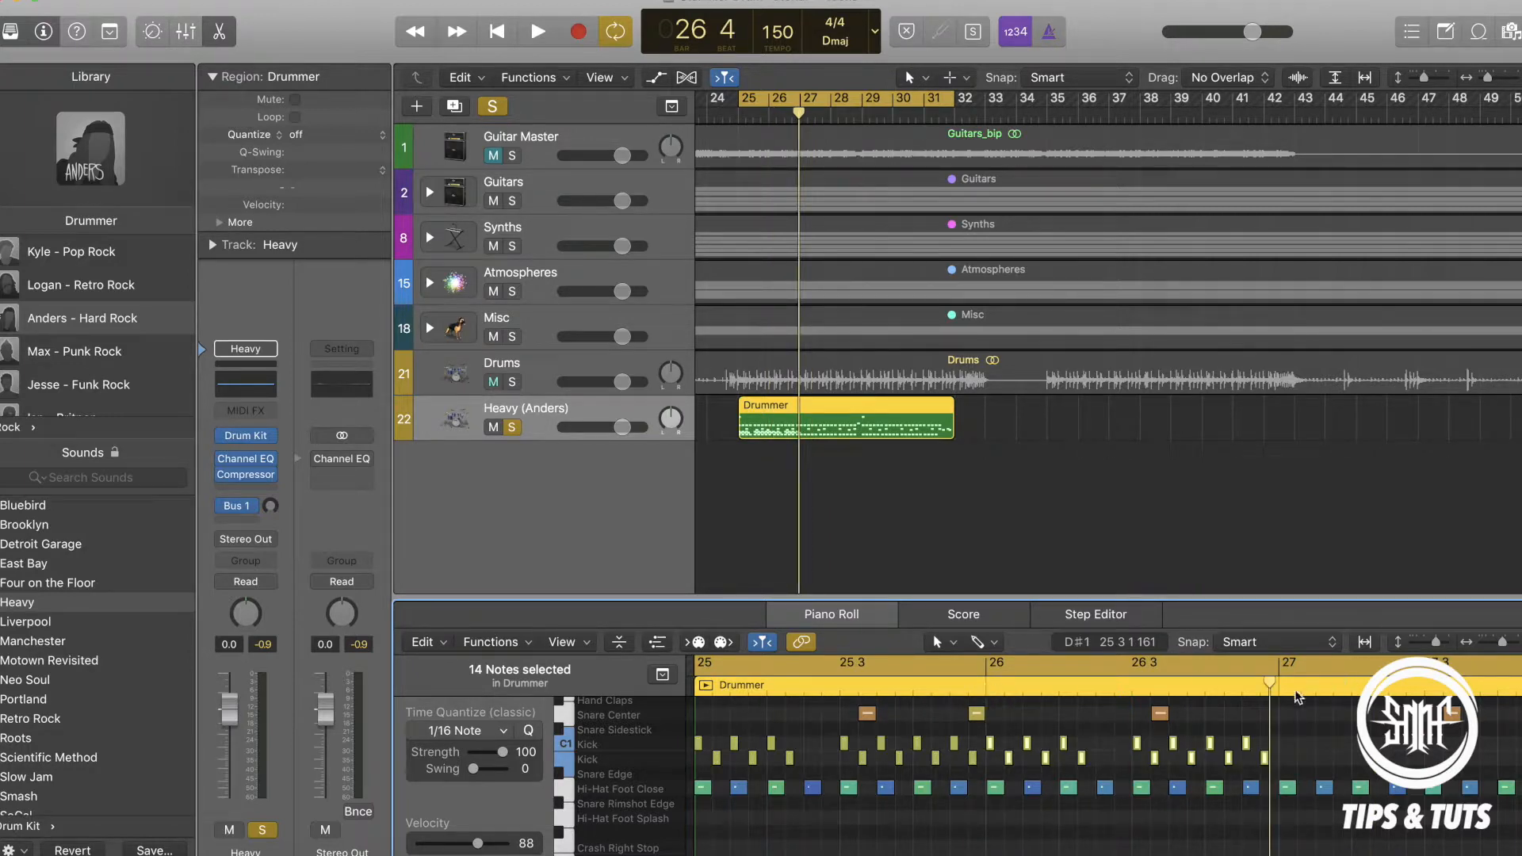
key("super+v")
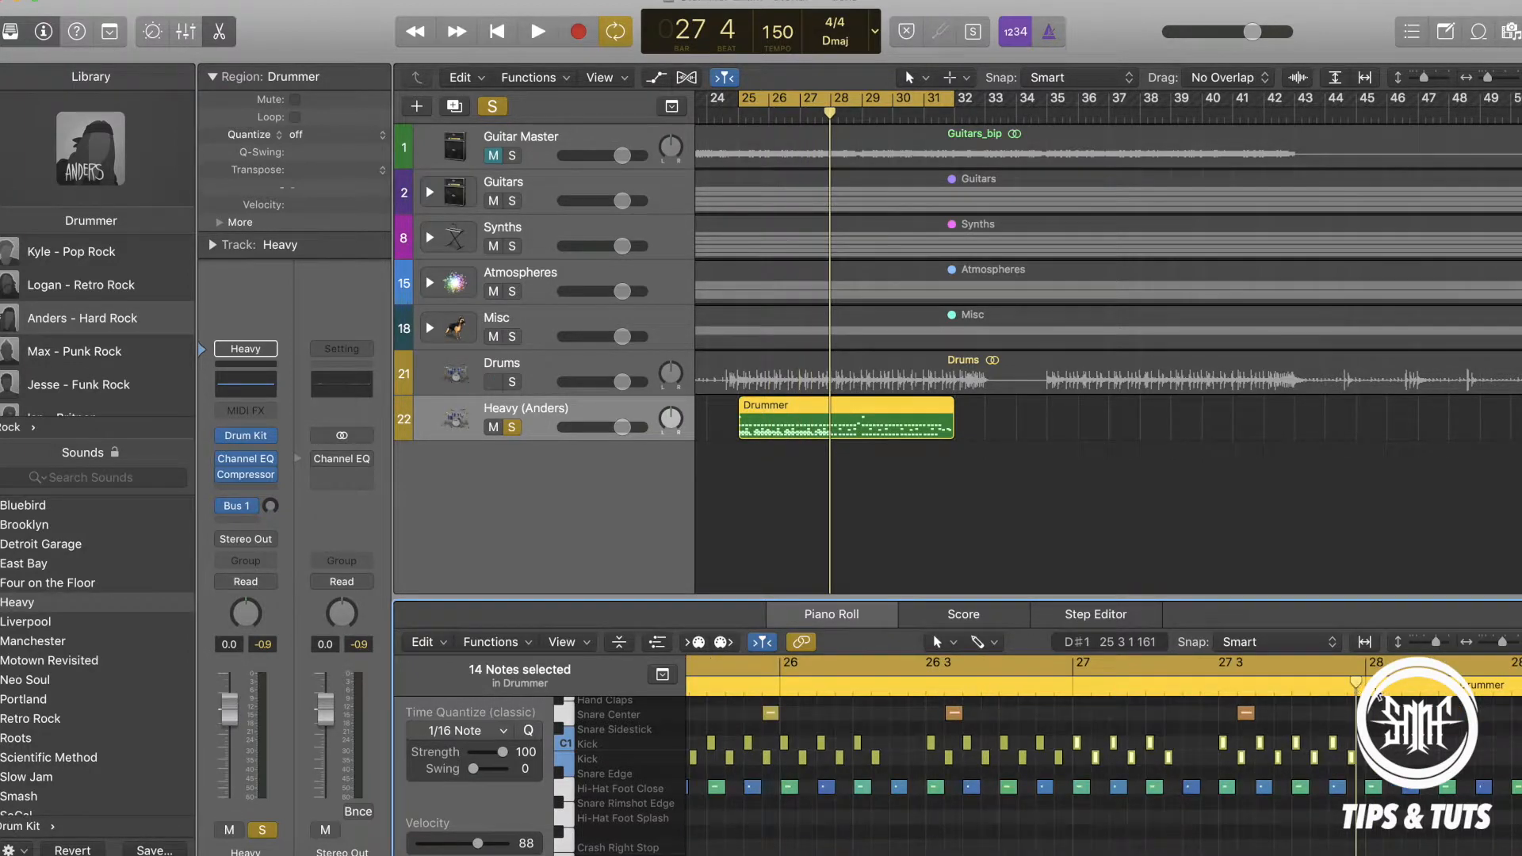
key("super+v")
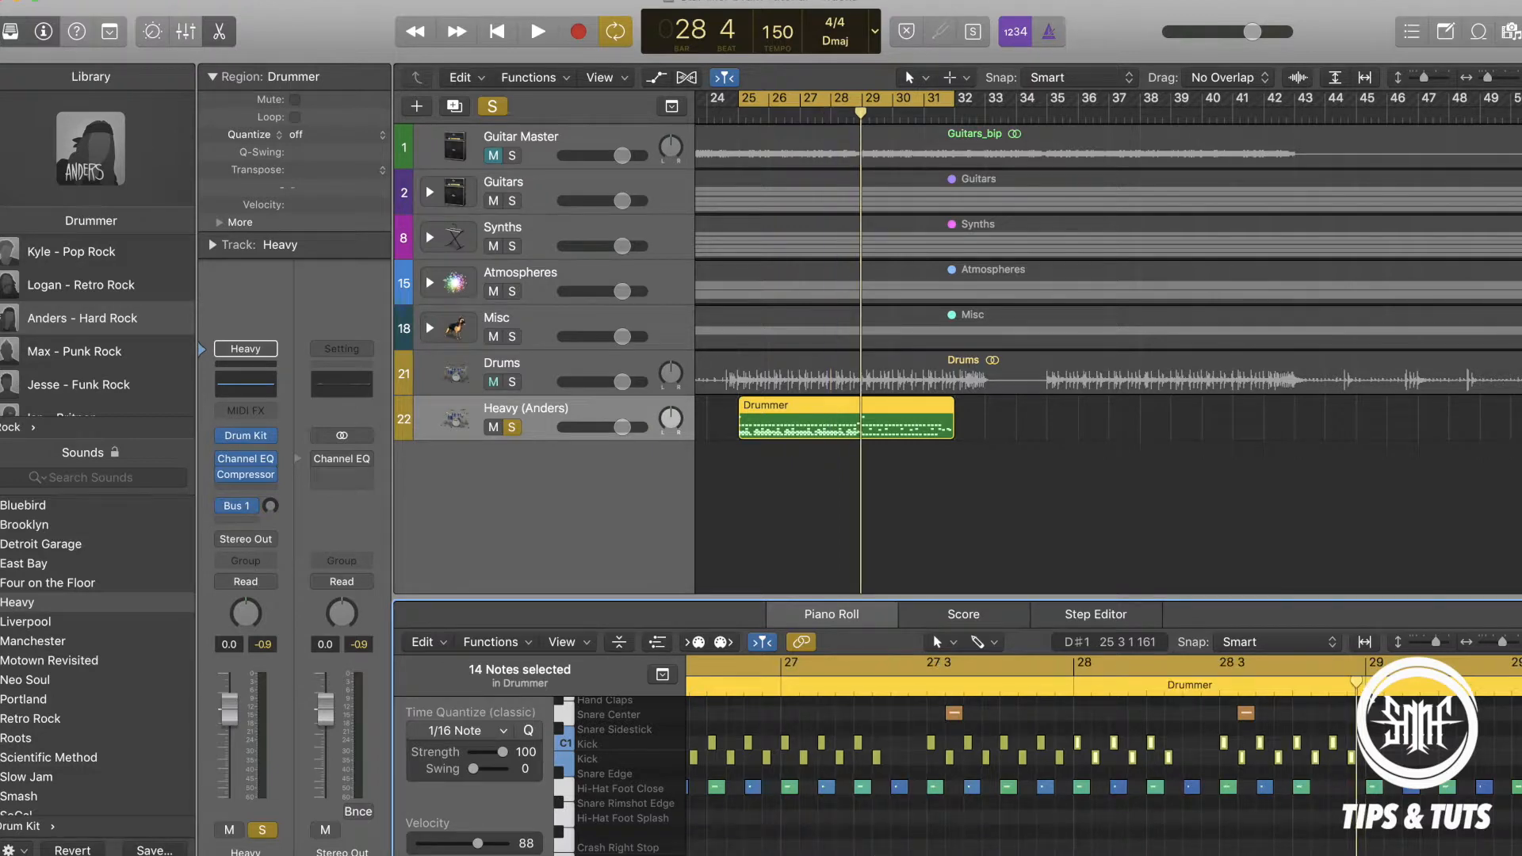
key("super+v")
key("super+v")
key("super+v")
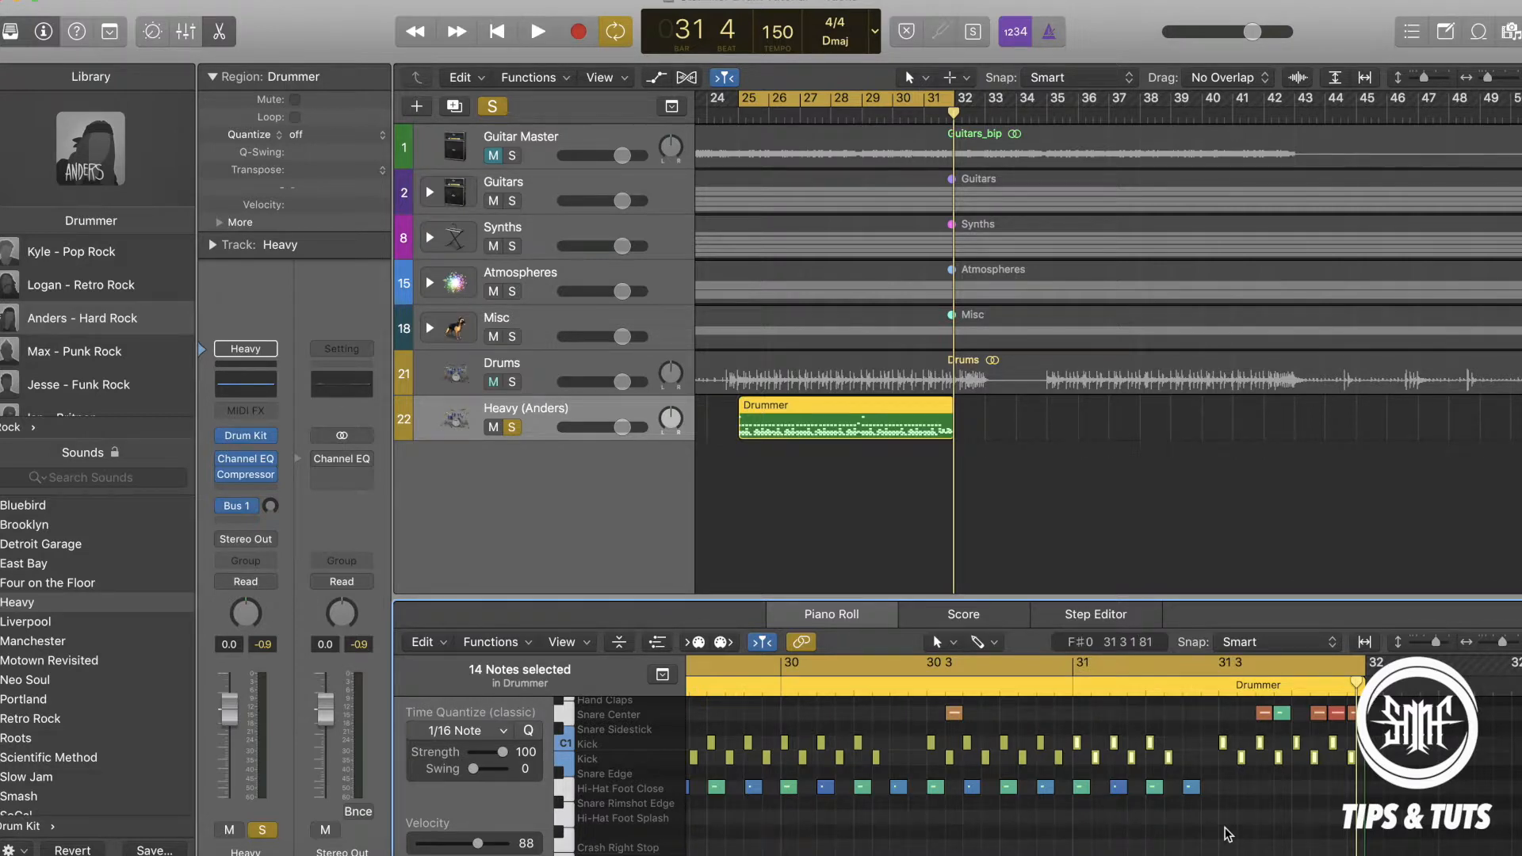
key("space")
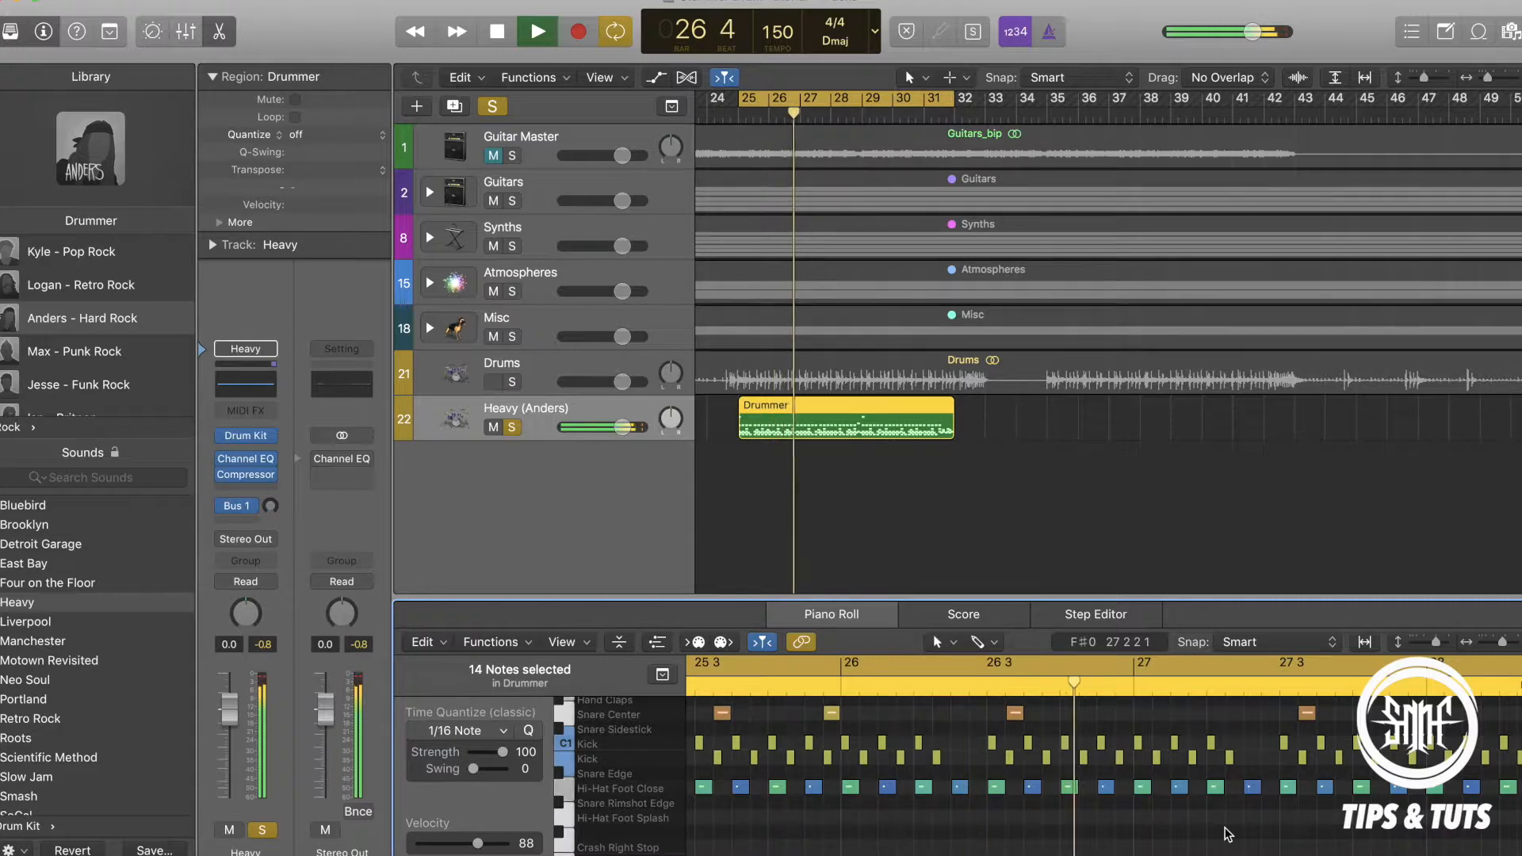
key("space")
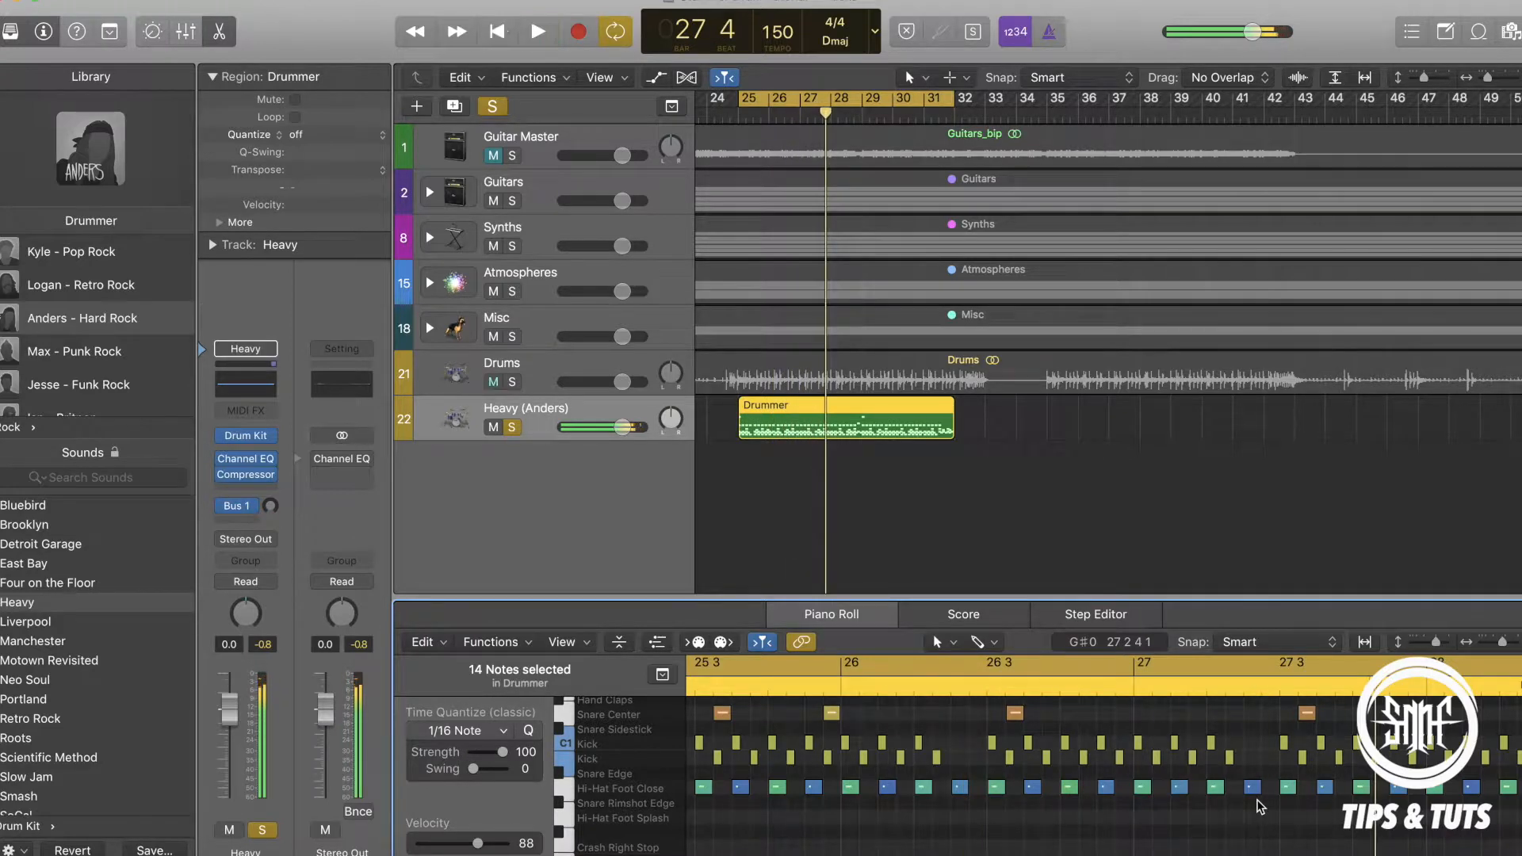
Select all notes in both Kick lanes and apply the Random Velocity MIDI transform with values between 95 and 120.
left_click(498, 642)
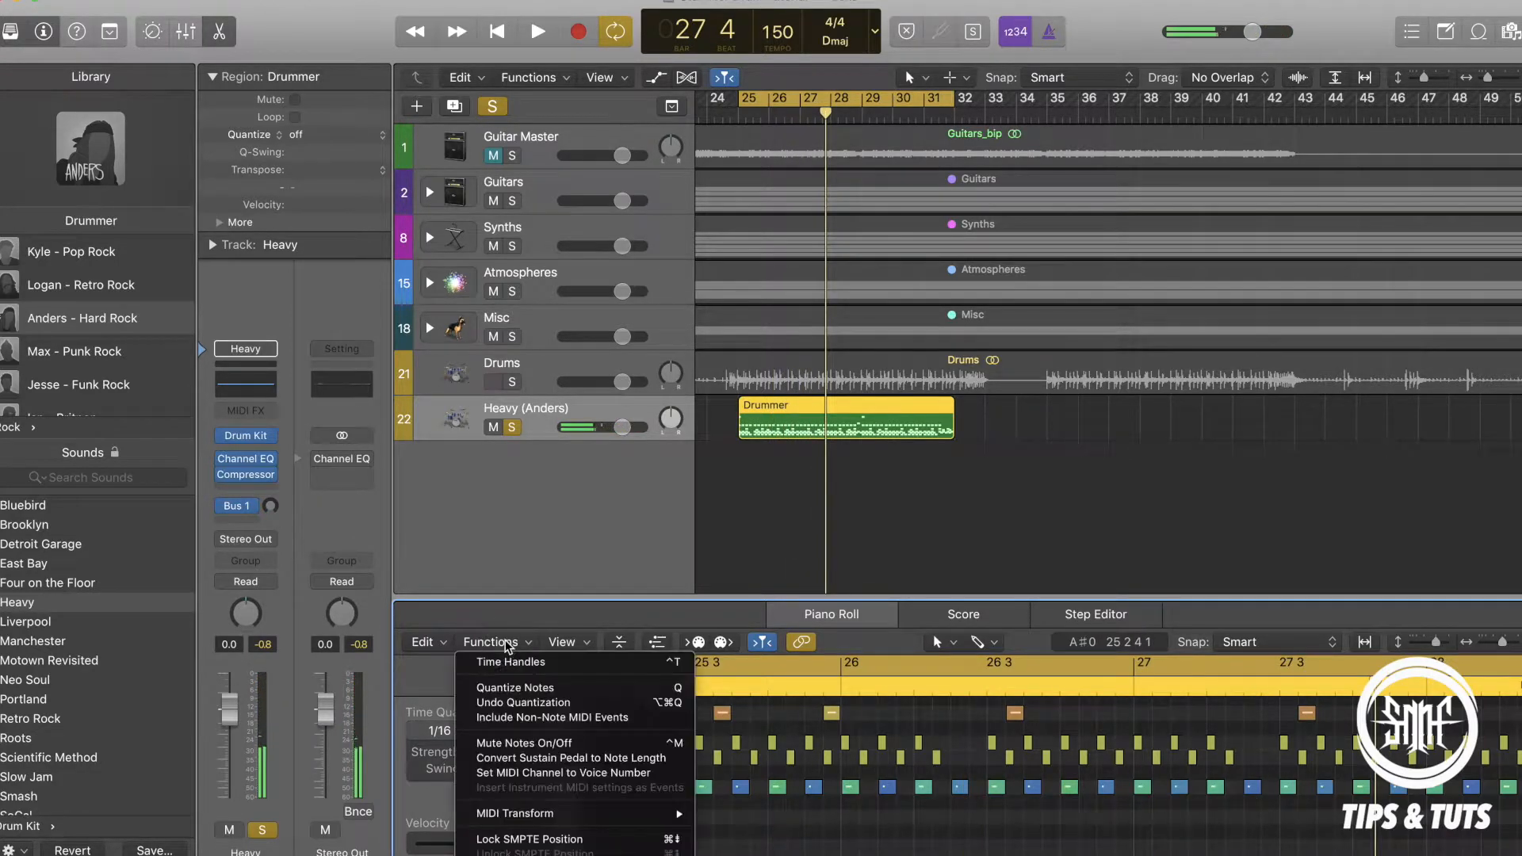
left_click(724, 730)
left_click(568, 759)
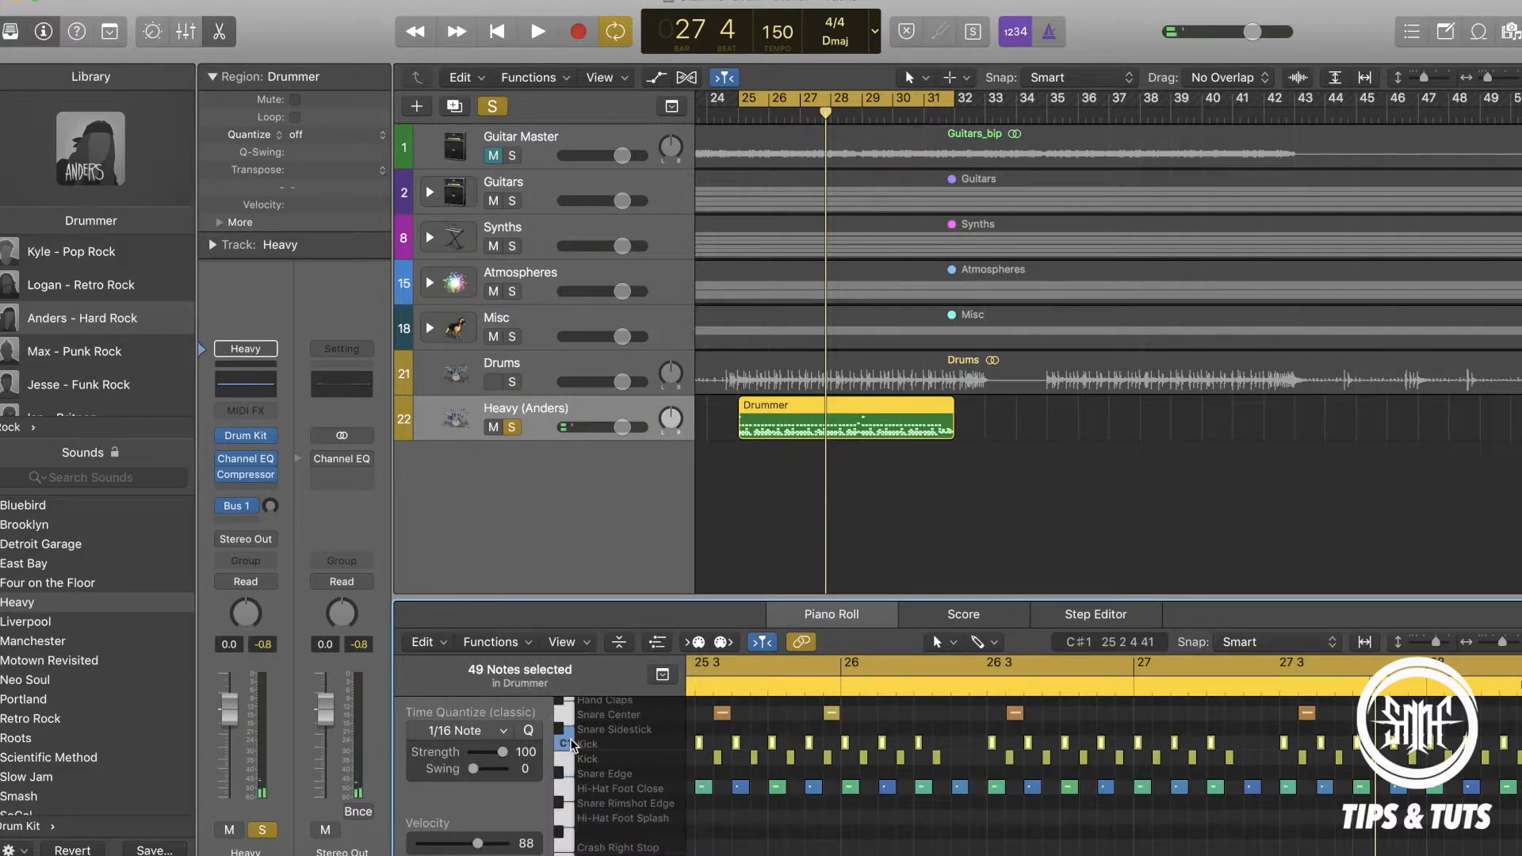
left_click(567, 762, "shift")
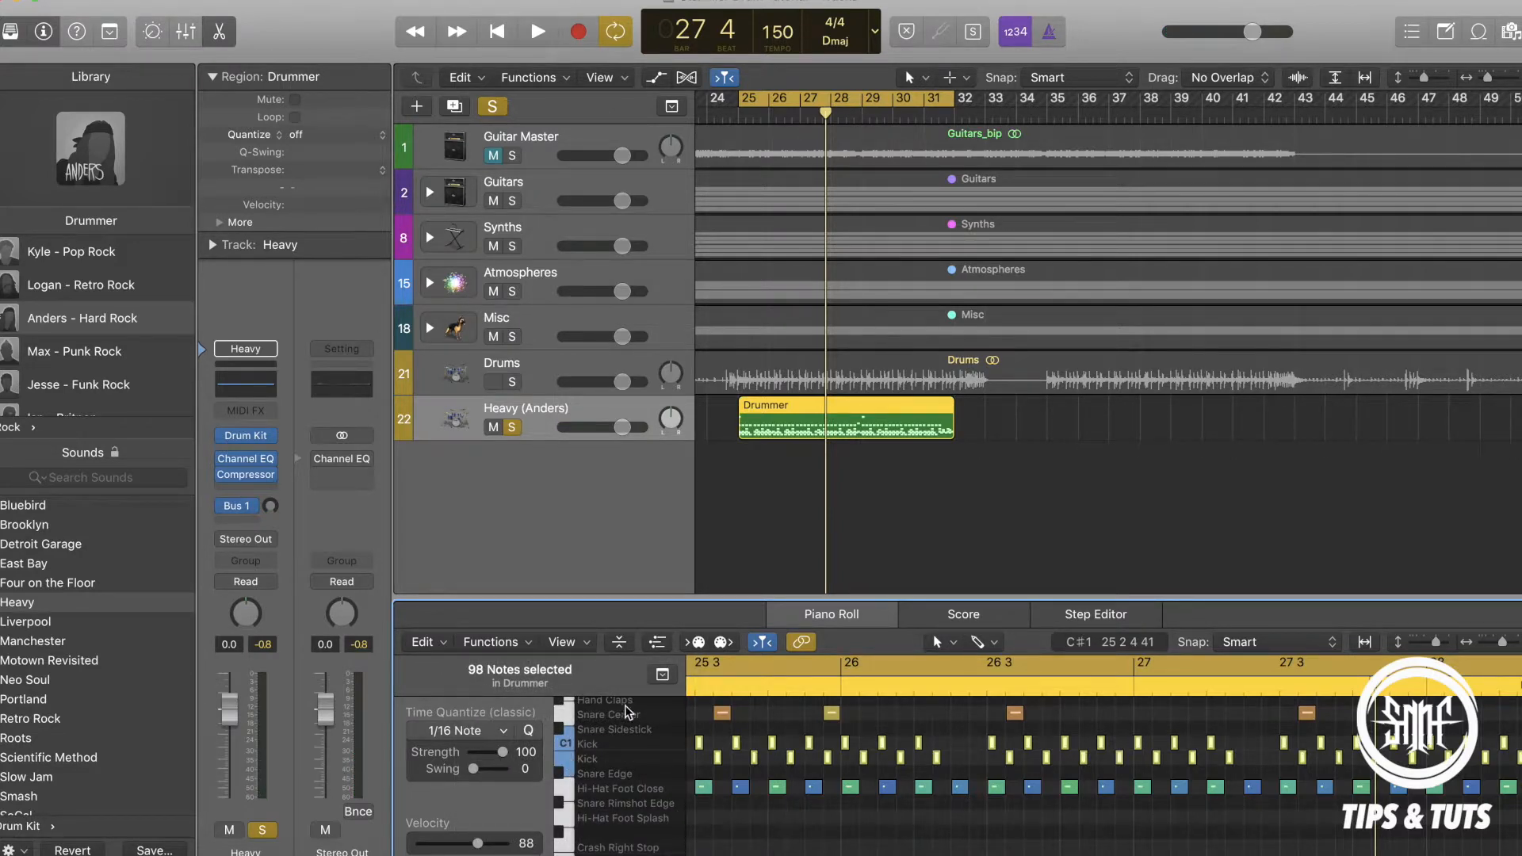
left_click(507, 644)
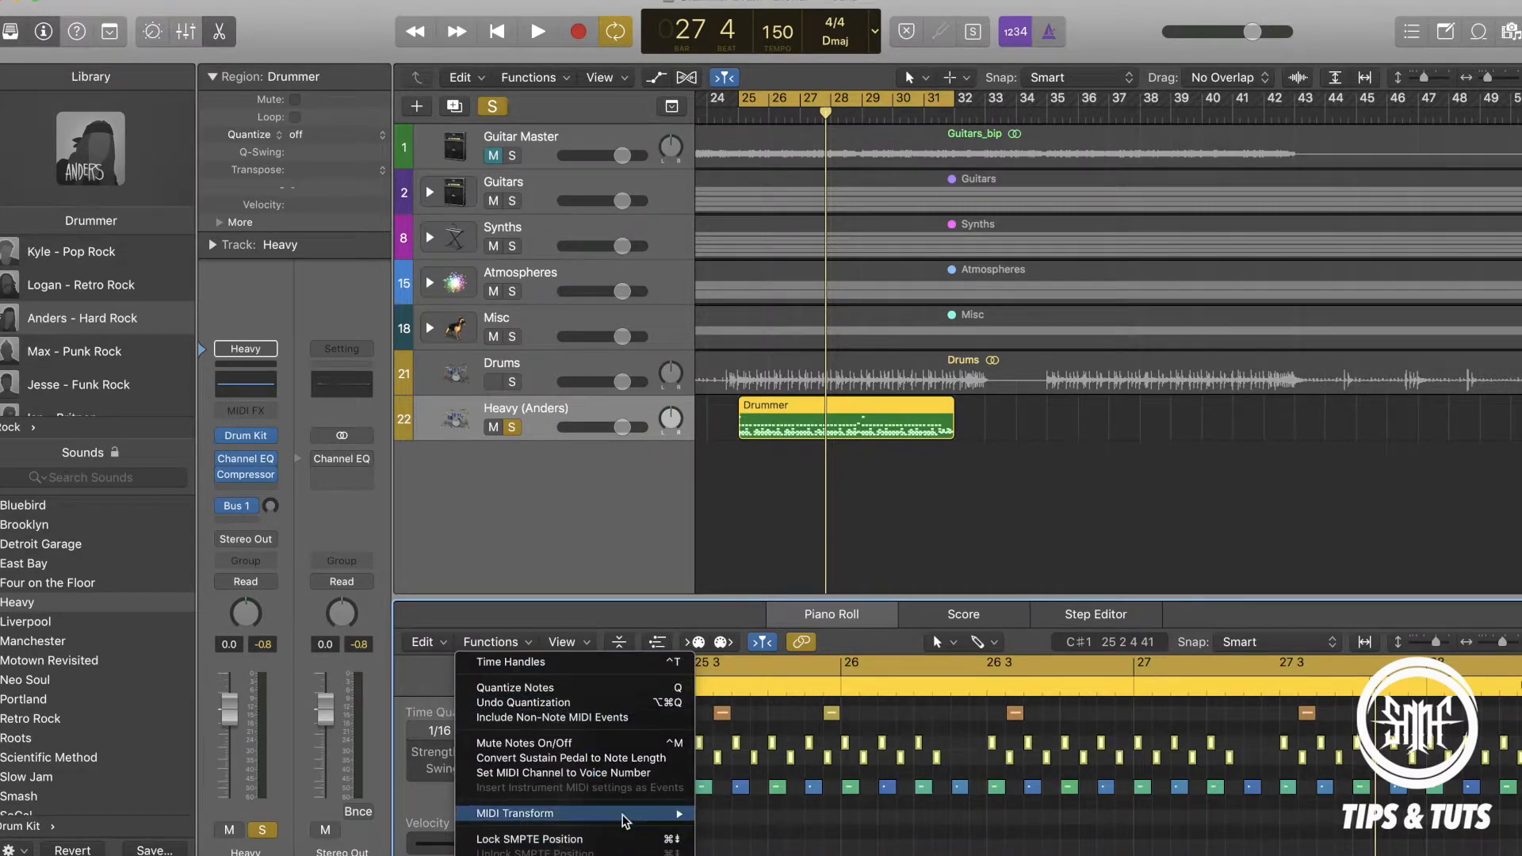
mouse_move(624, 821)
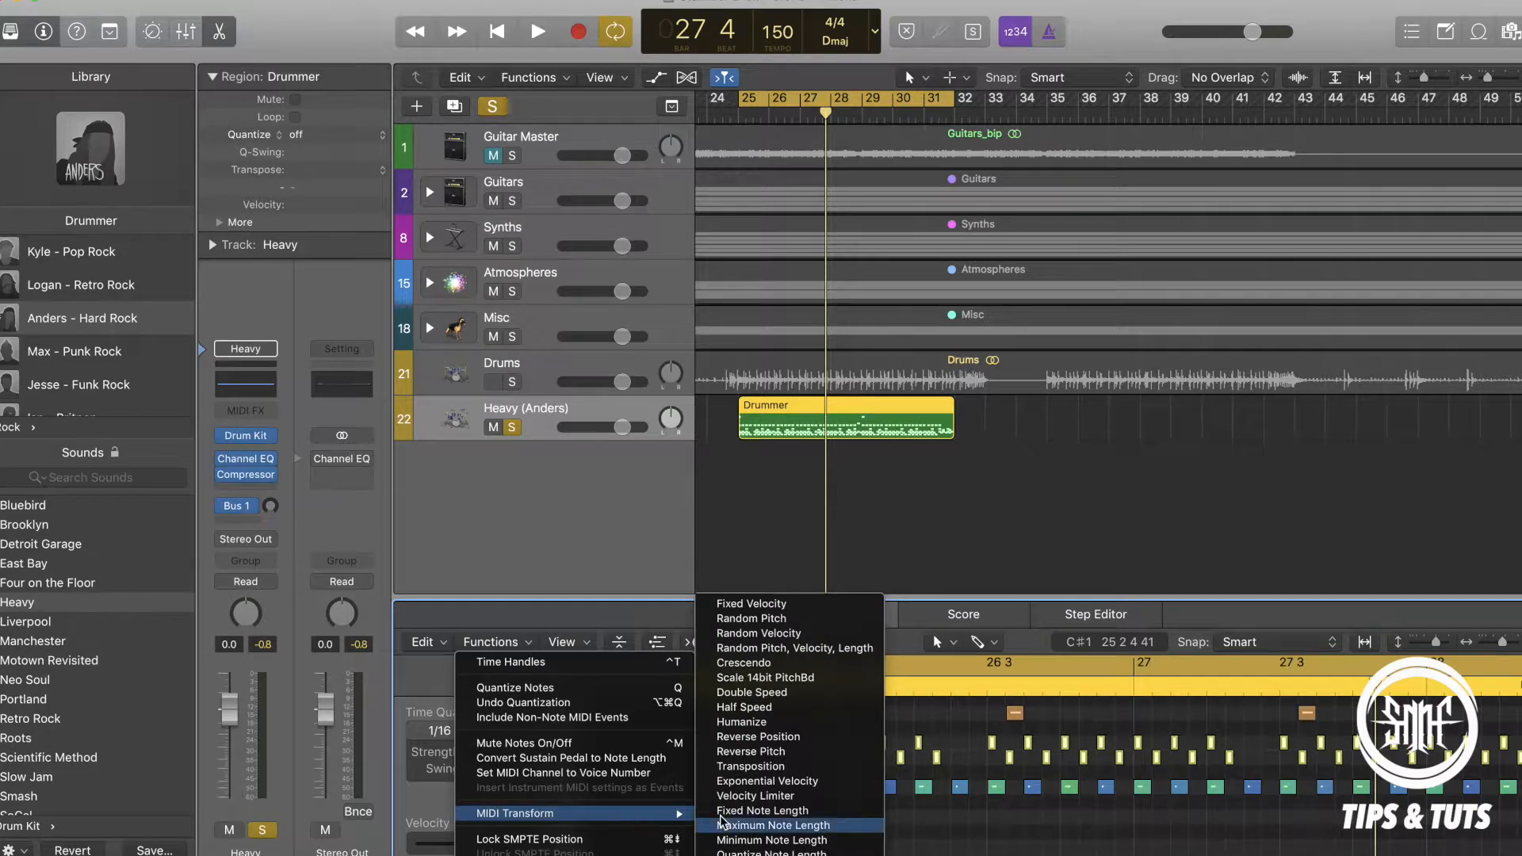
left_click(795, 635)
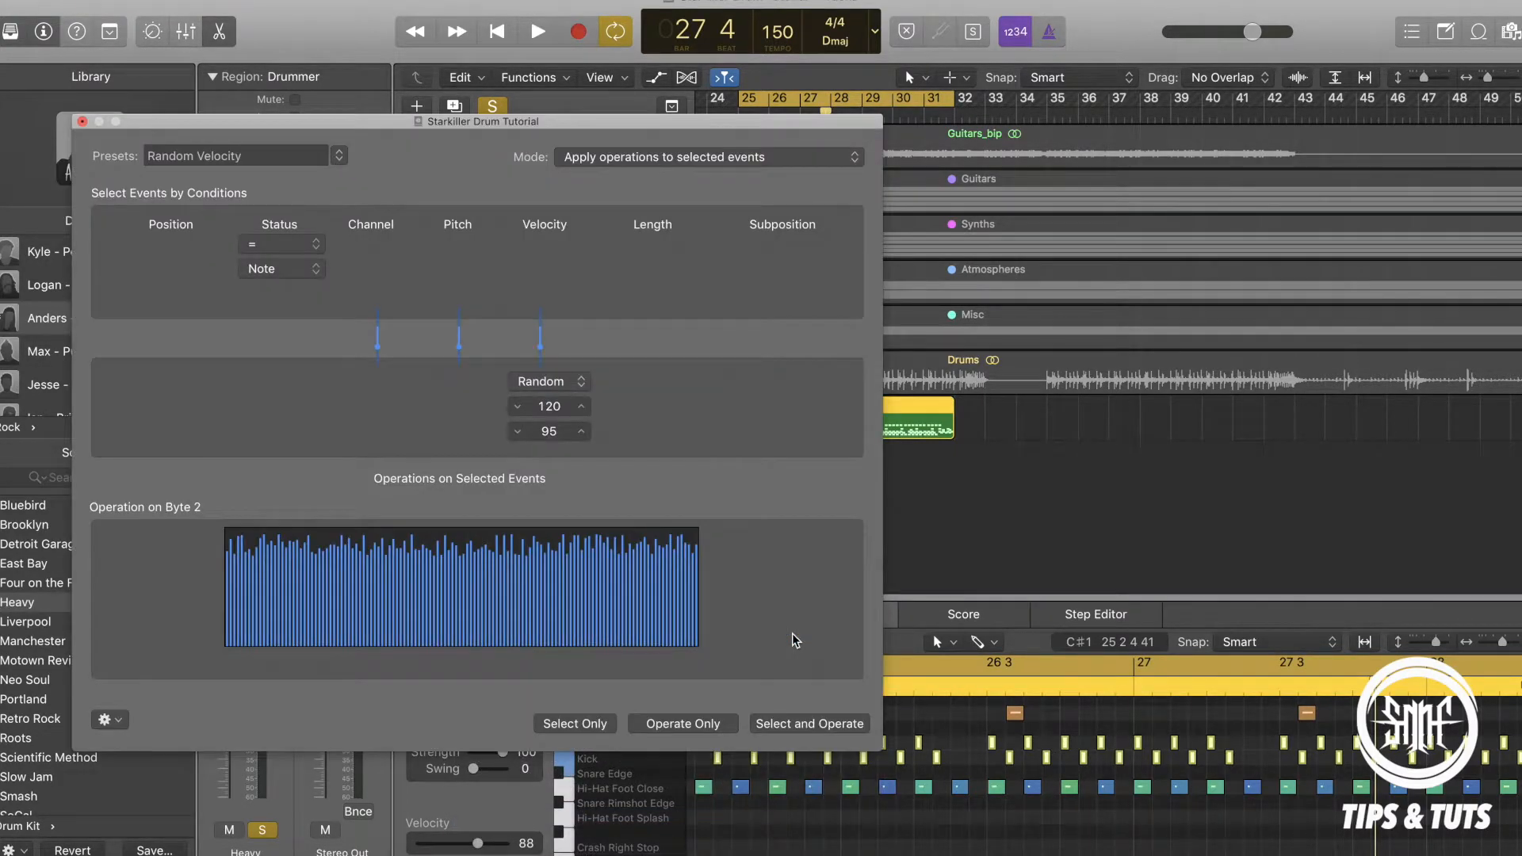
left_click(662, 727)
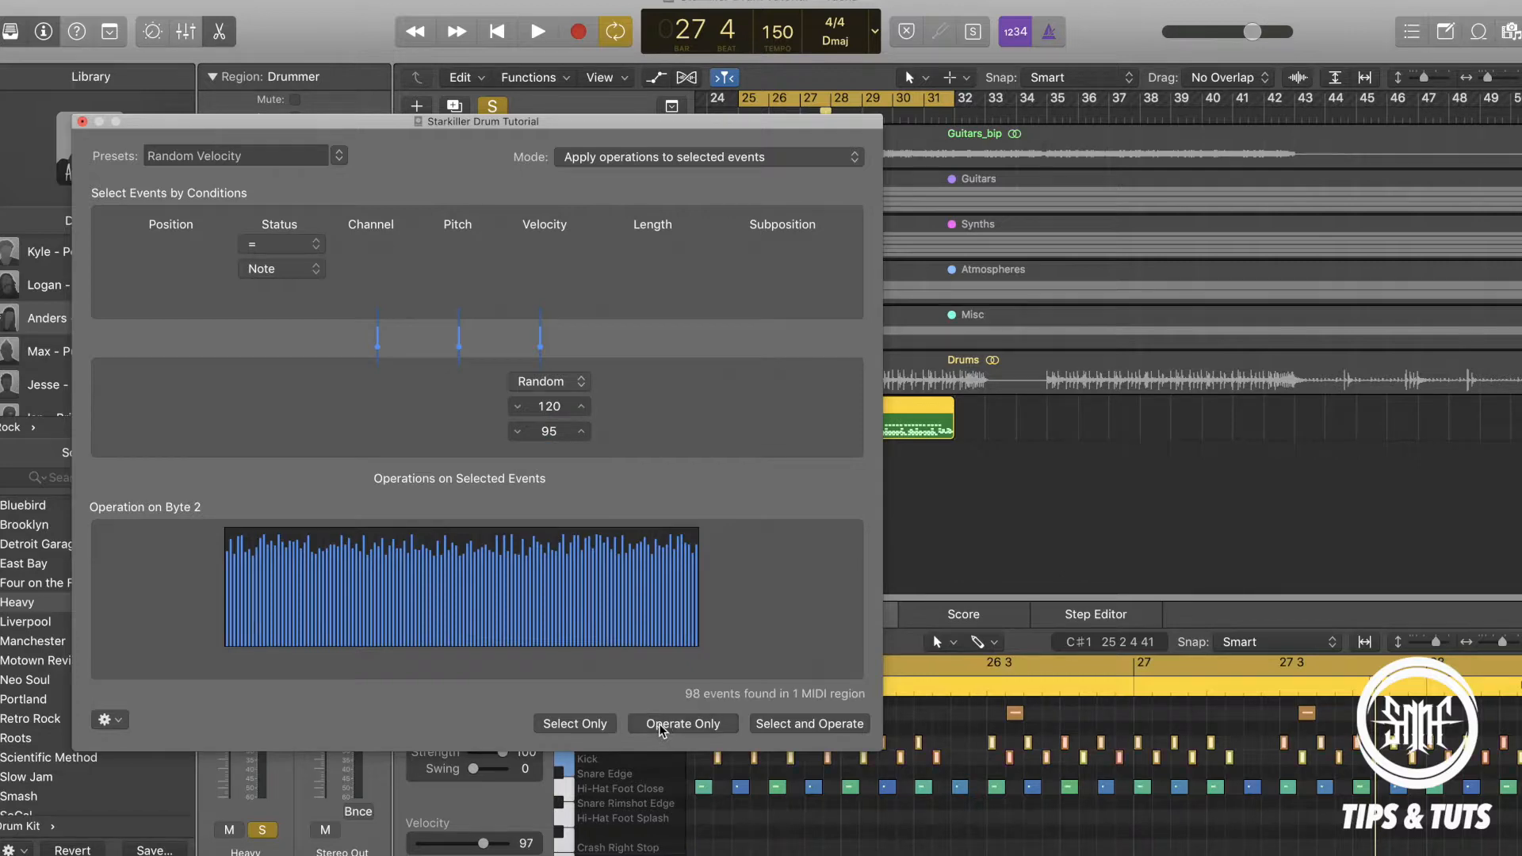
left_click(82, 121)
Look over the randomized kick notes in the Piano Roll and listen to the drum pattern.
scroll(1038, 759, "right", 10)
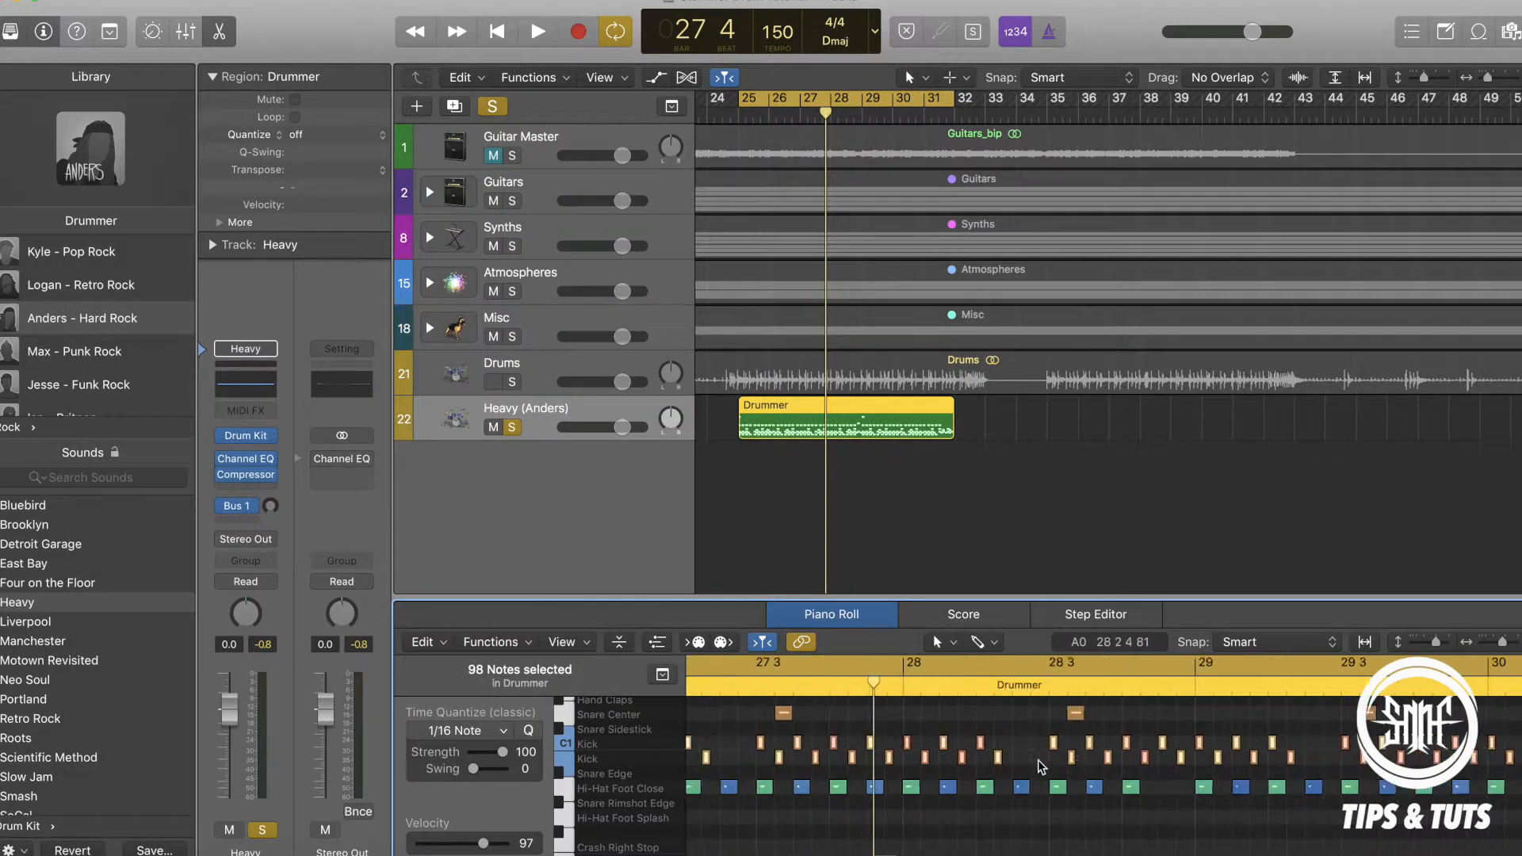
scroll(1038, 760, "left", 10)
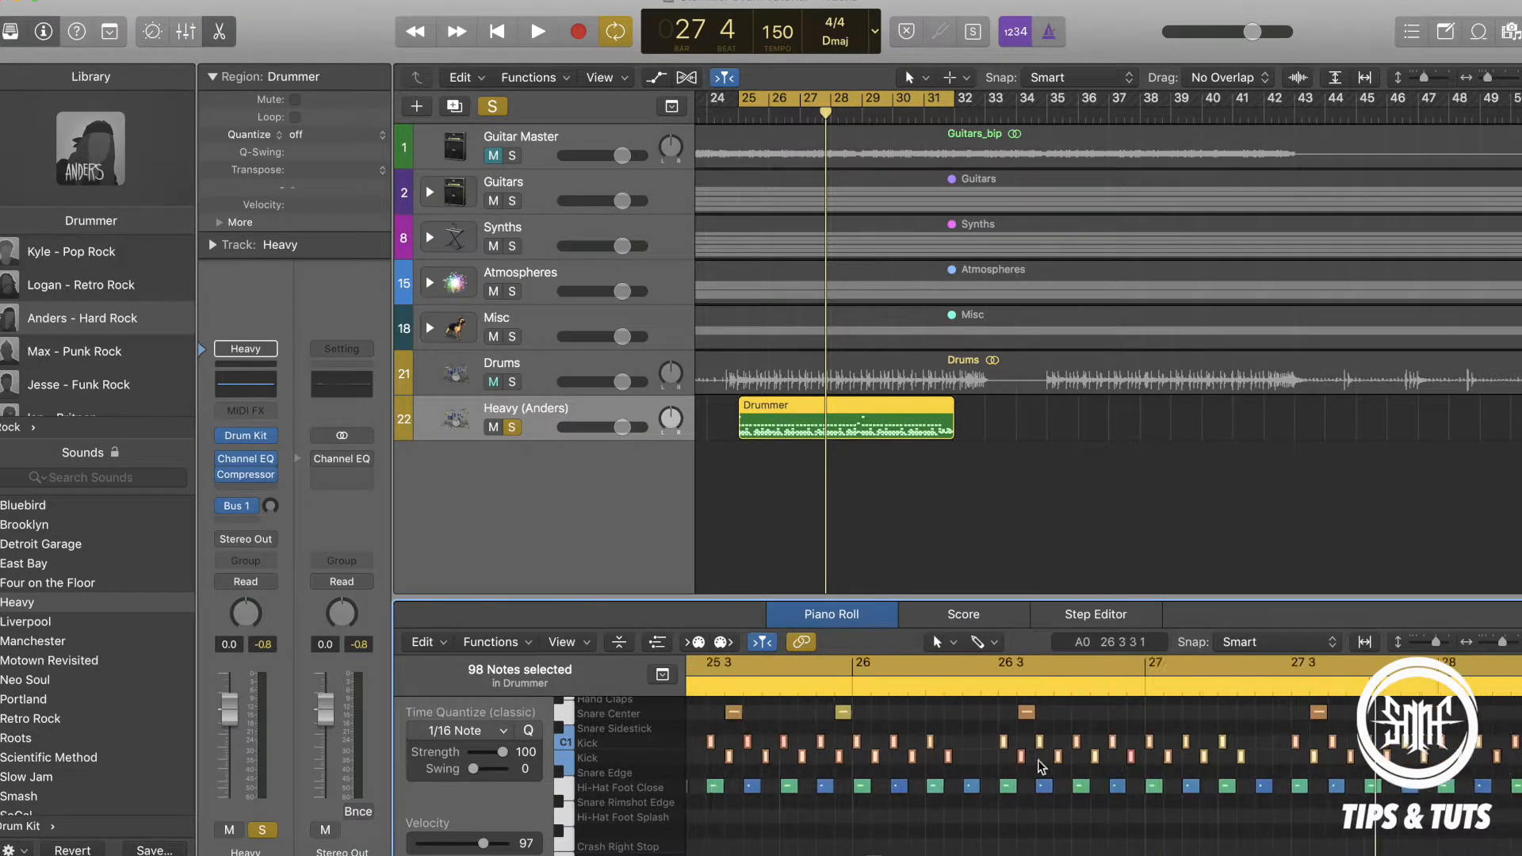
key("space")
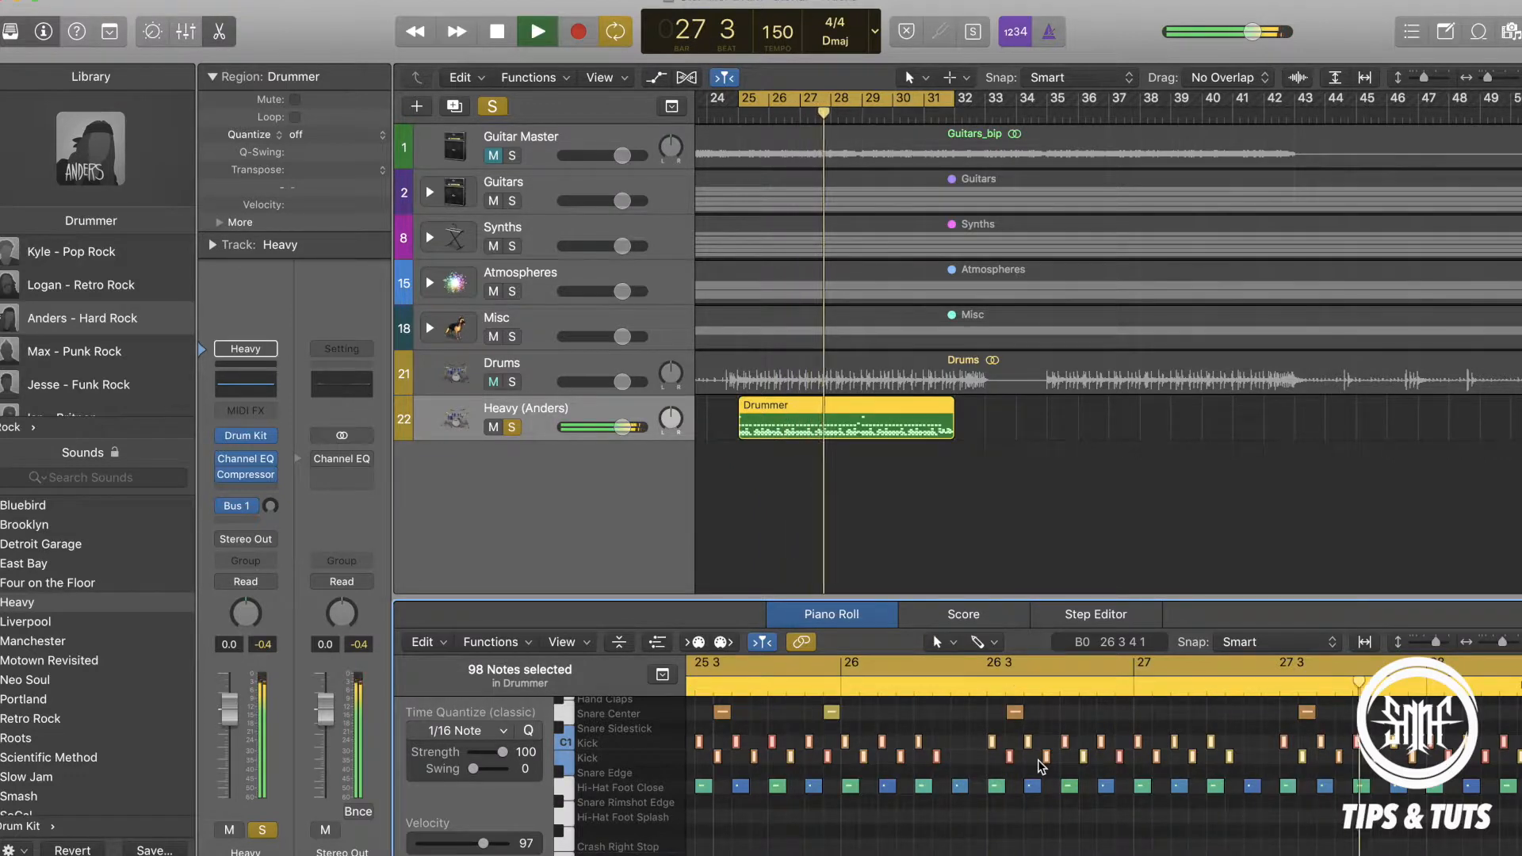
key("space")
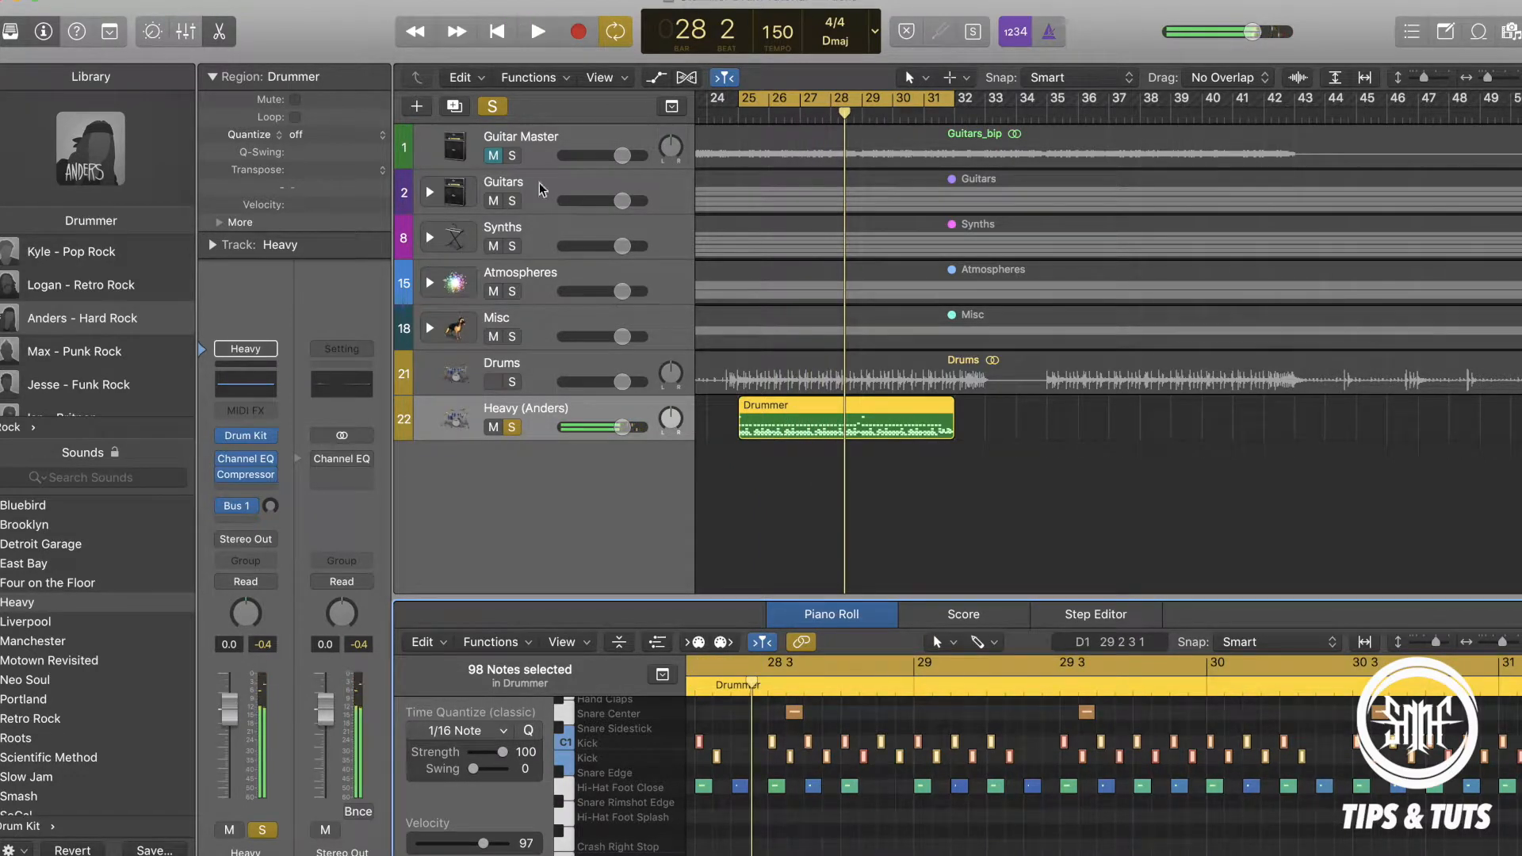
Solo the Guitar Master track as well and listen to the guitars together with the drums.
left_click(512, 155)
key("space")
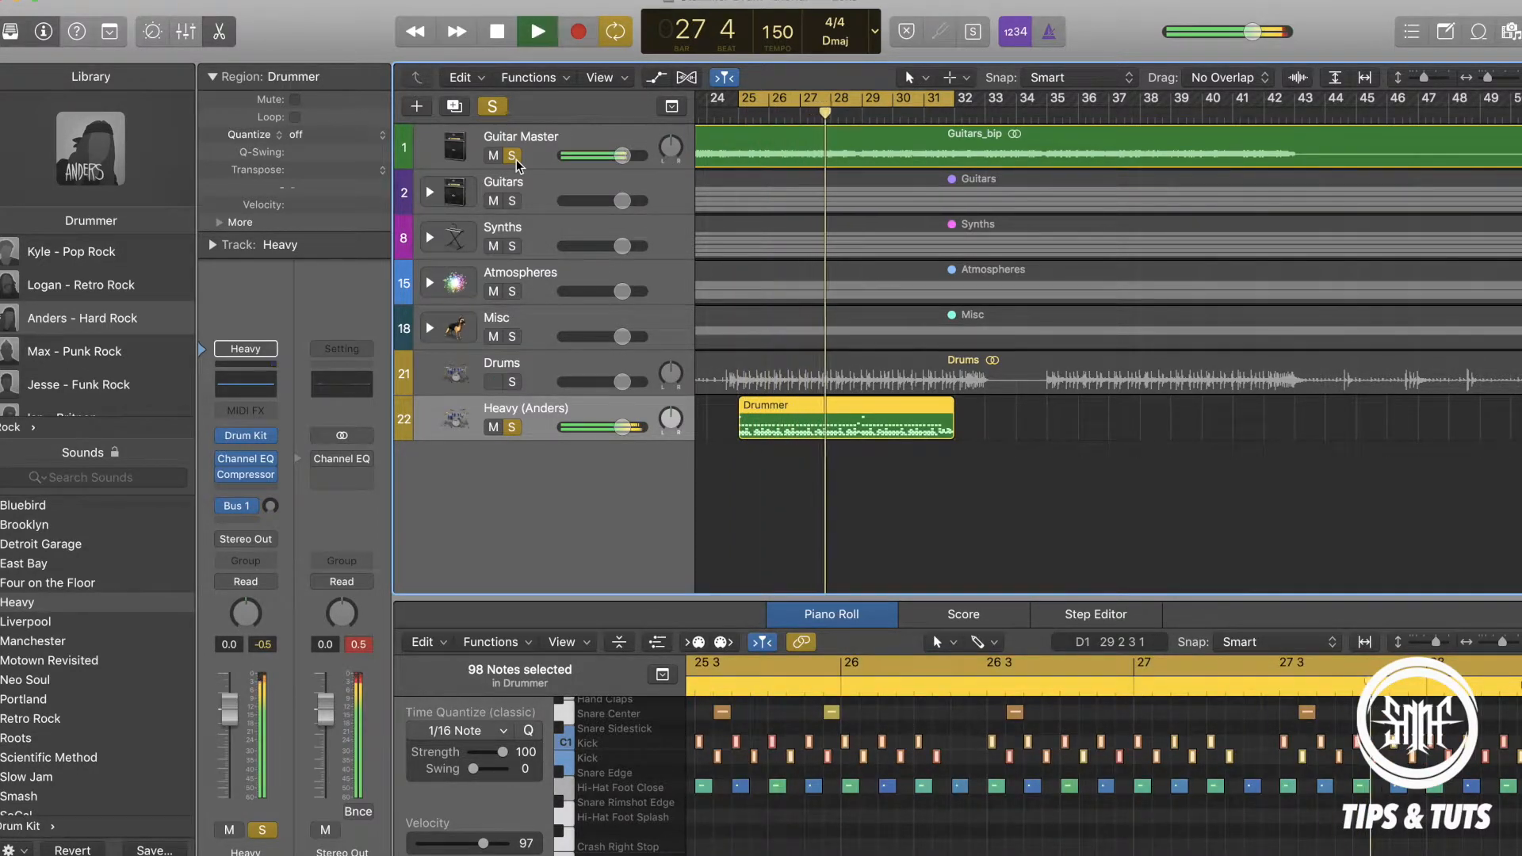
key("space")
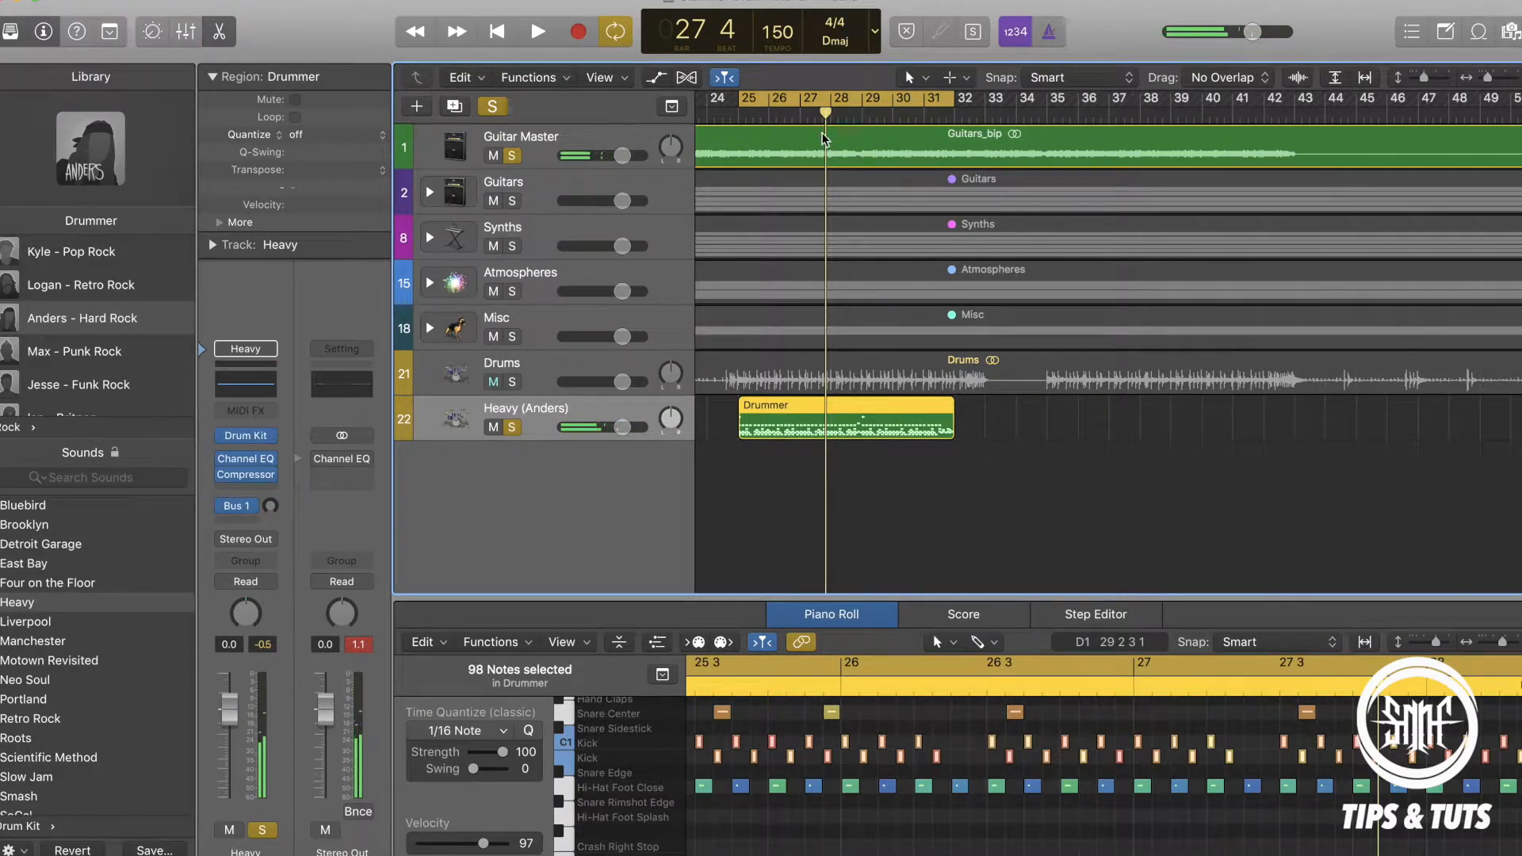
Add a Crash Left note and a Ride Out note at the start of bar 27, each a sixteenth note long.
left_click(796, 121)
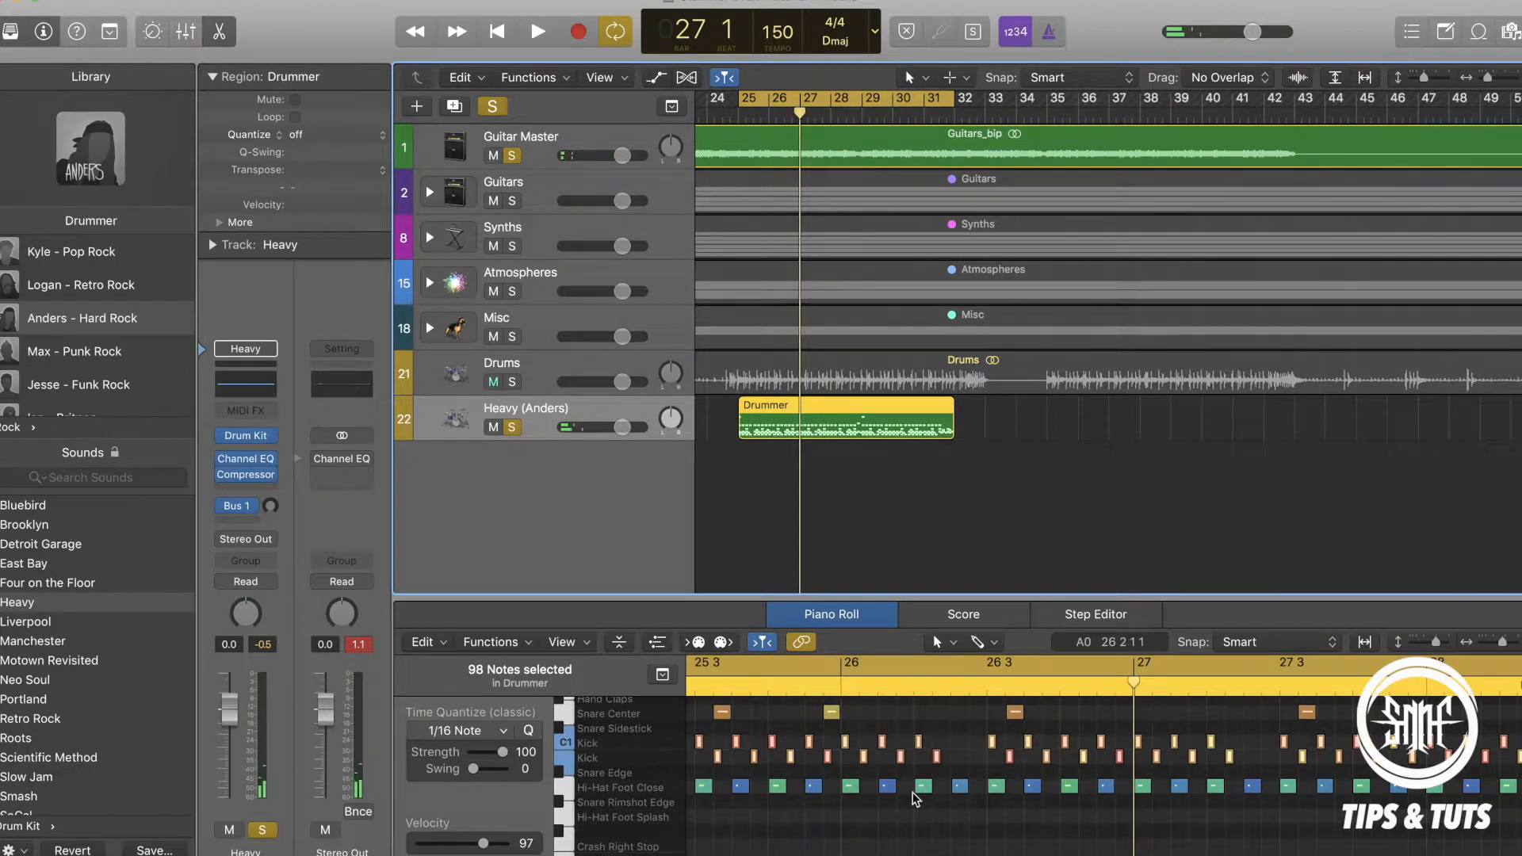
scroll(912, 792, "up", 5)
scroll(911, 796, "up", 3)
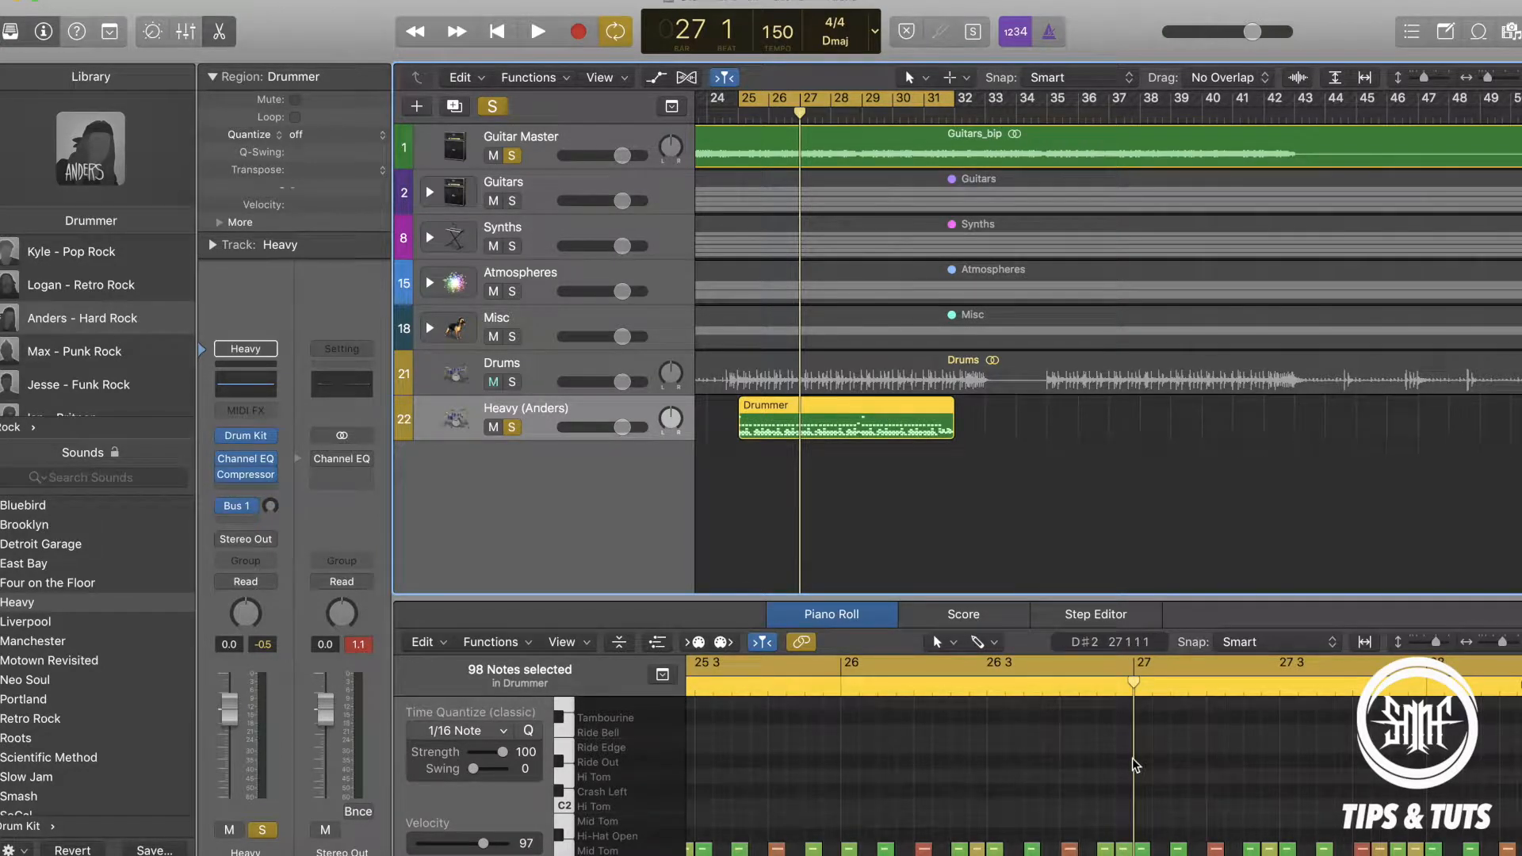
left_click(1138, 790)
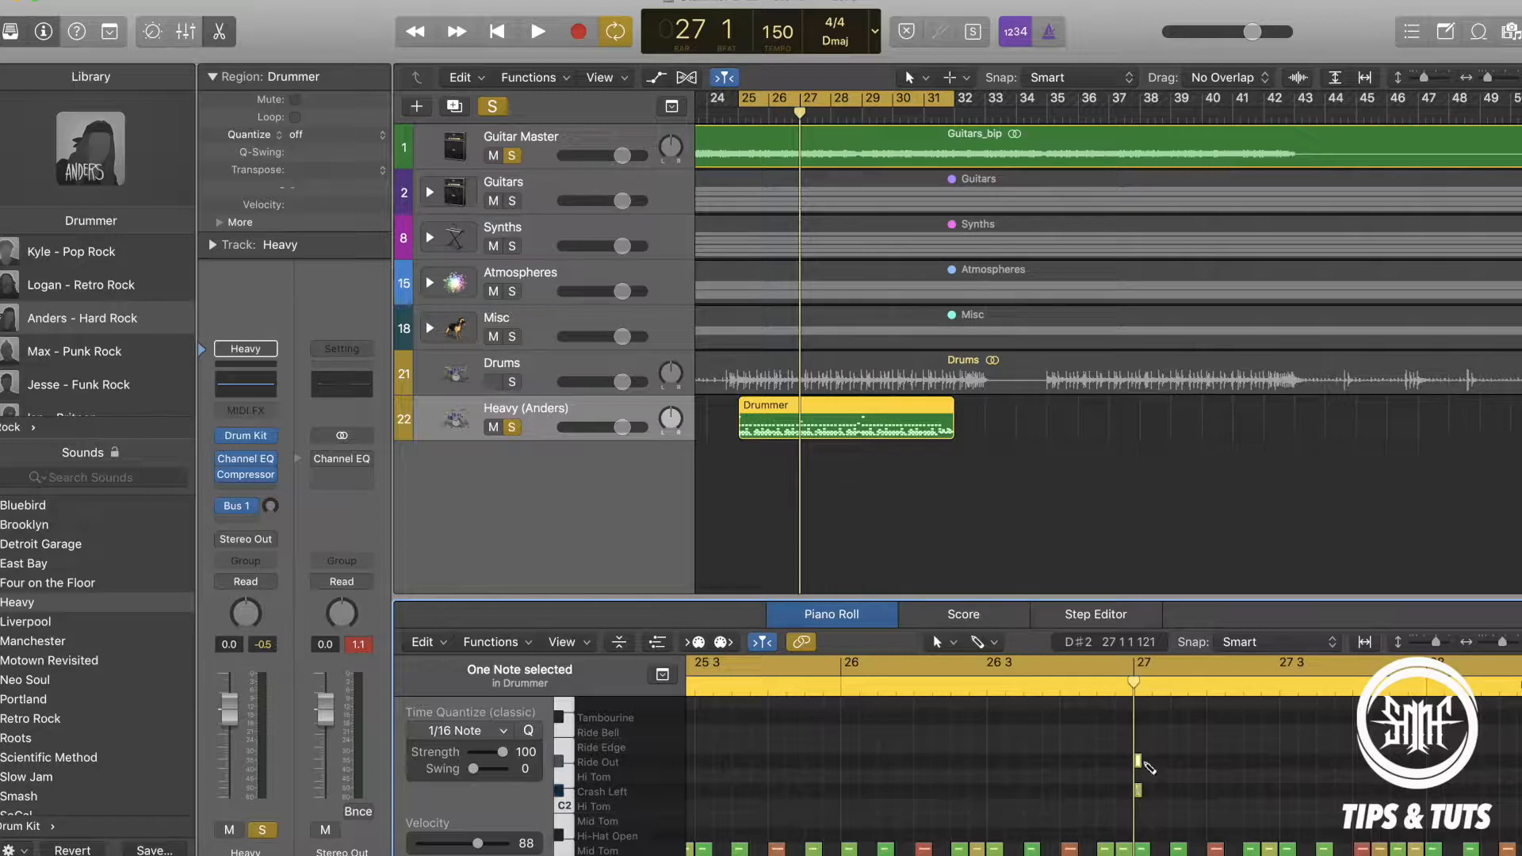
left_click(1139, 760)
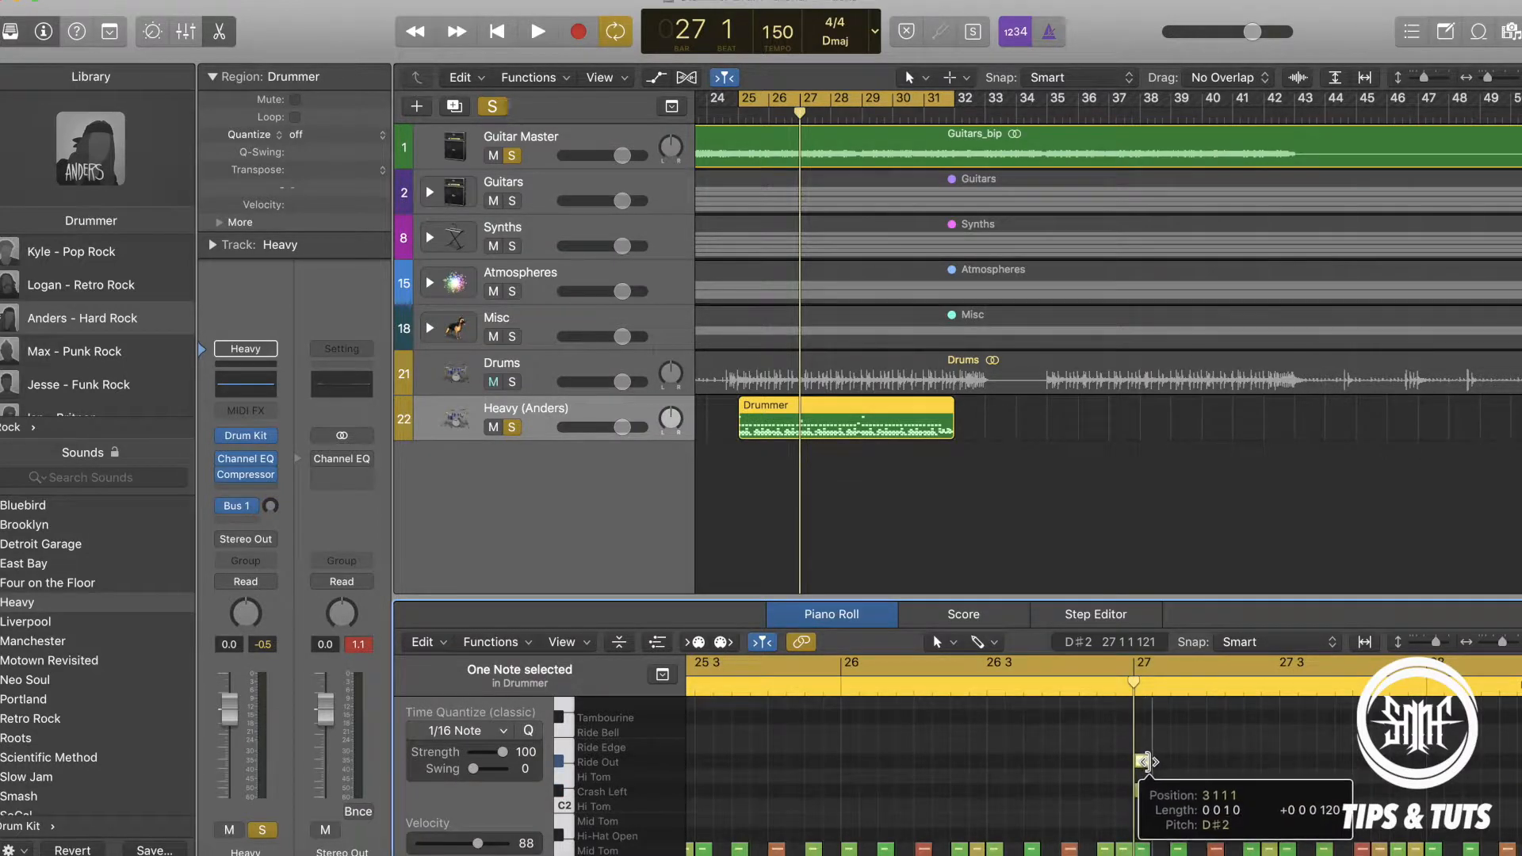
left_click(1143, 791)
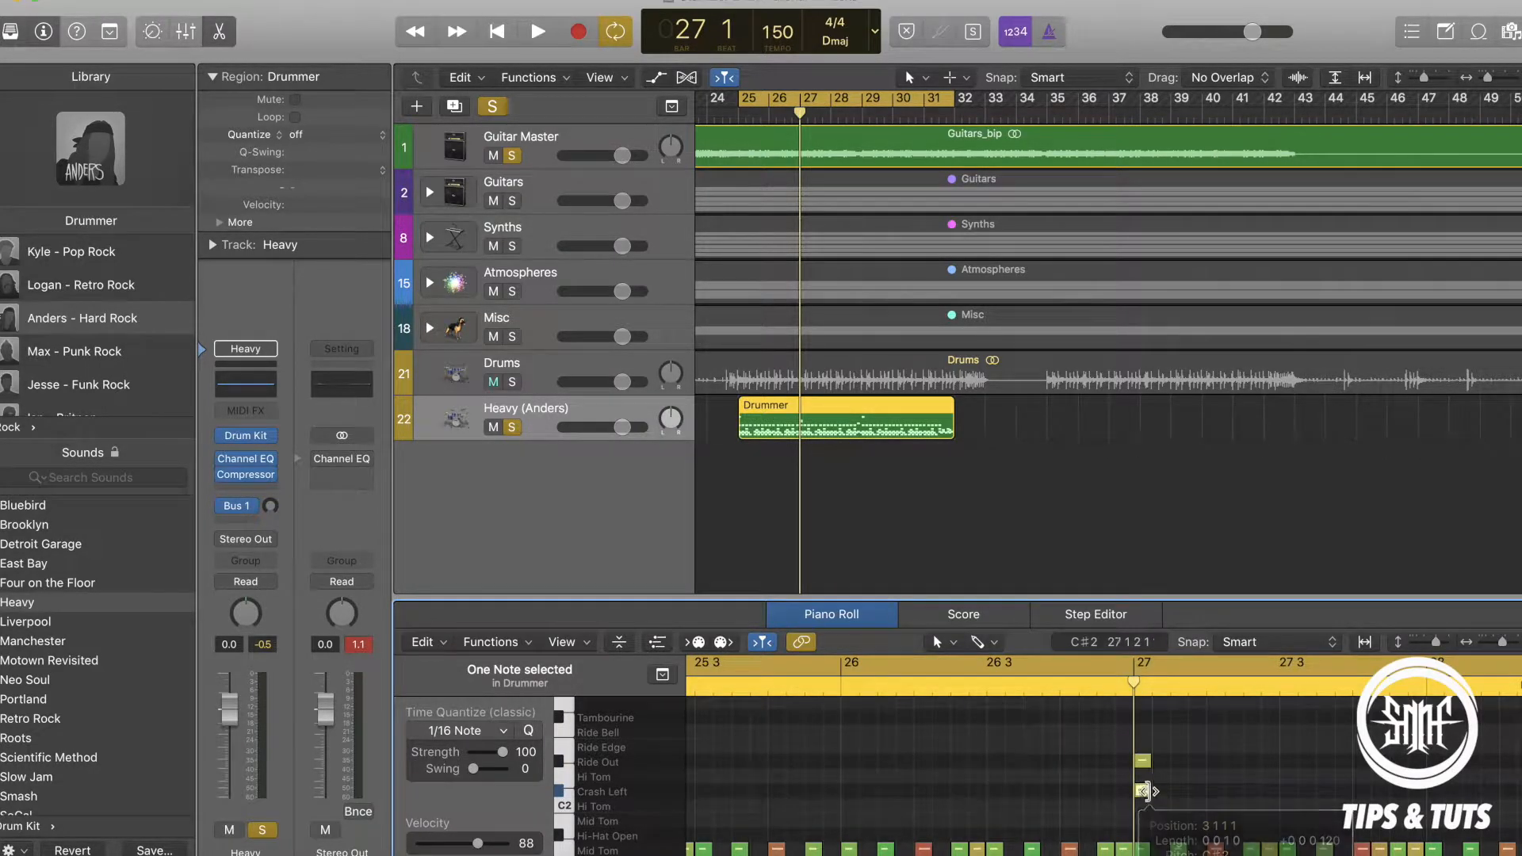
Set the playhead to bar 30 and check the Ride Out and Crash Left notes placed at bar 27.
left_click(1144, 761, "shift")
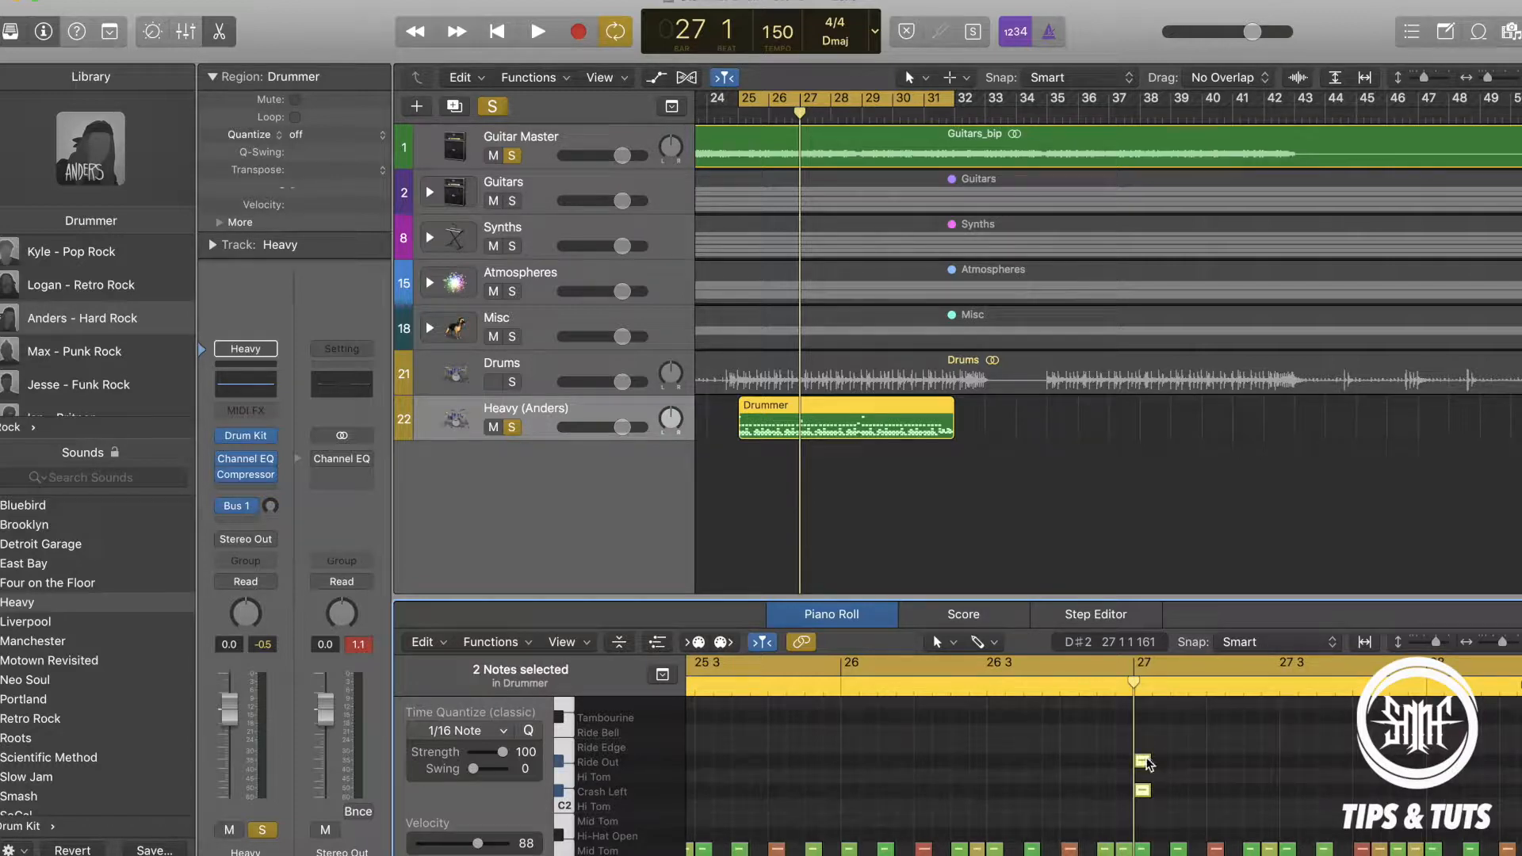
scroll(1147, 763, "right", 5)
scroll(1221, 759, "right", 3)
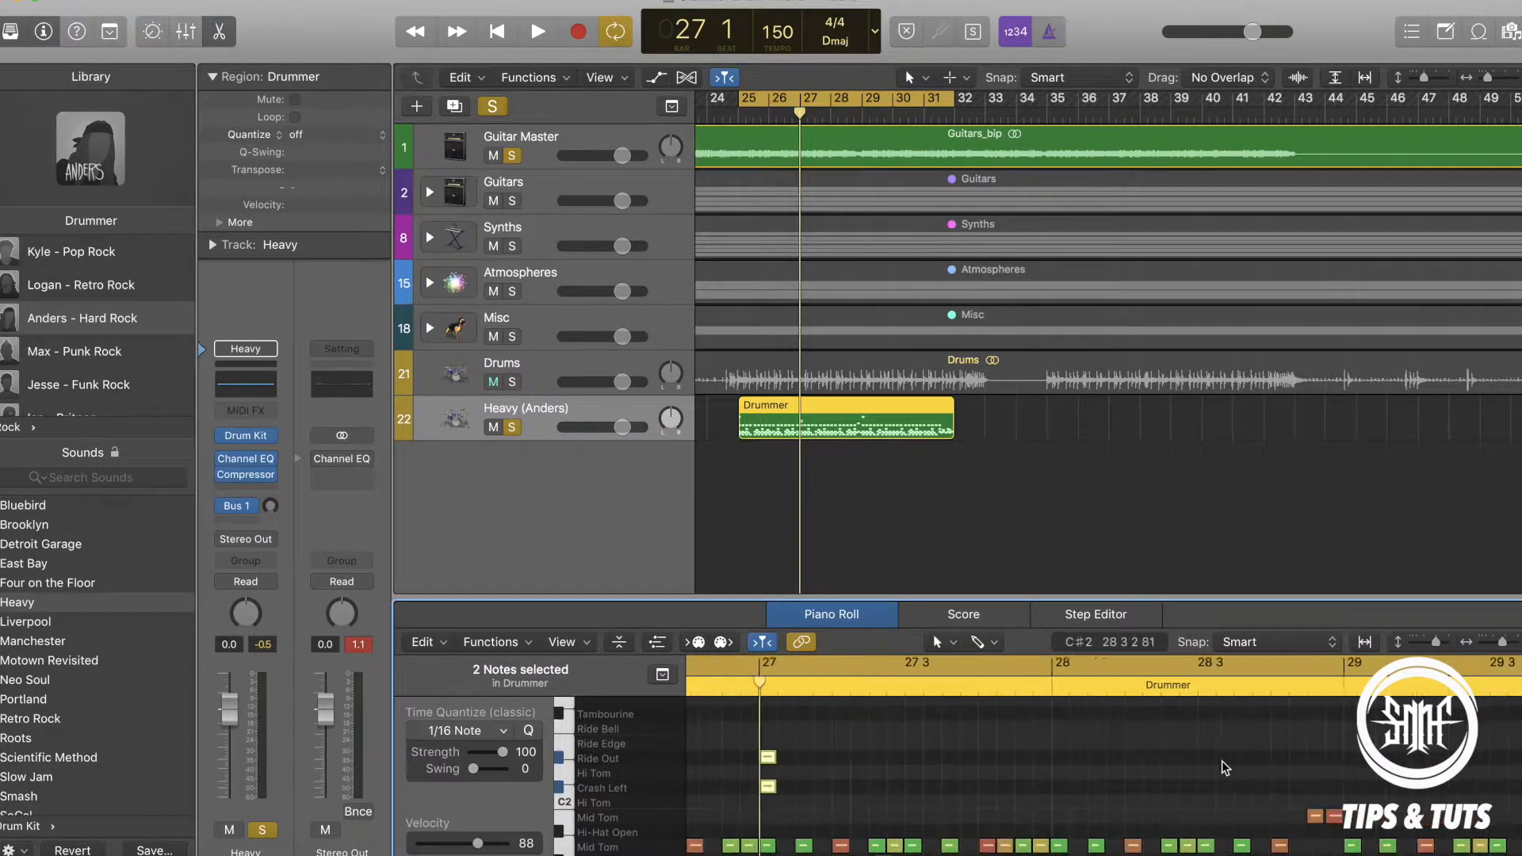
left_click(895, 116)
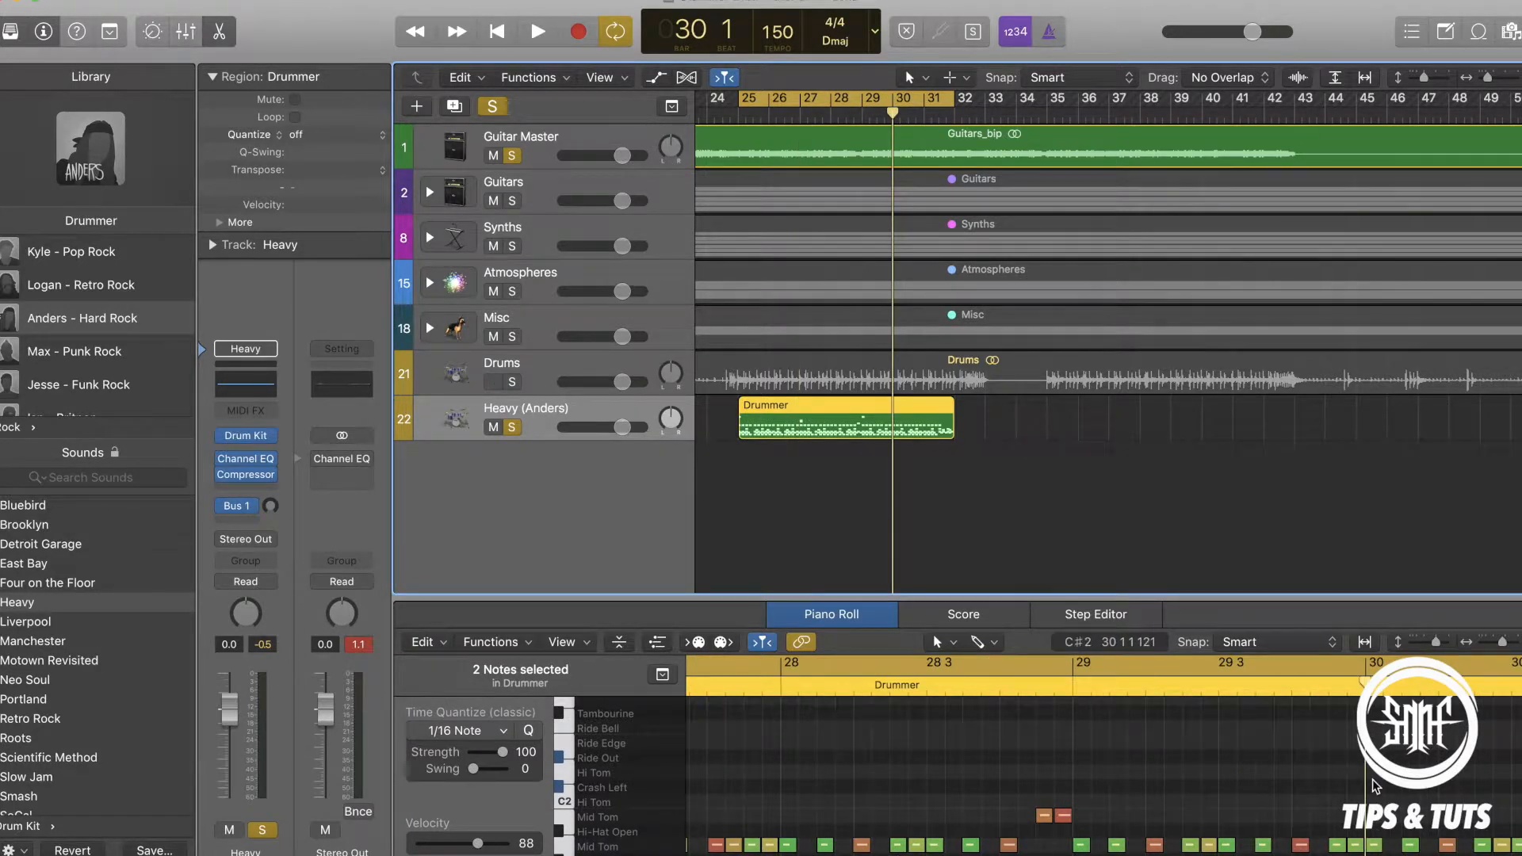
left_click(1108, 111)
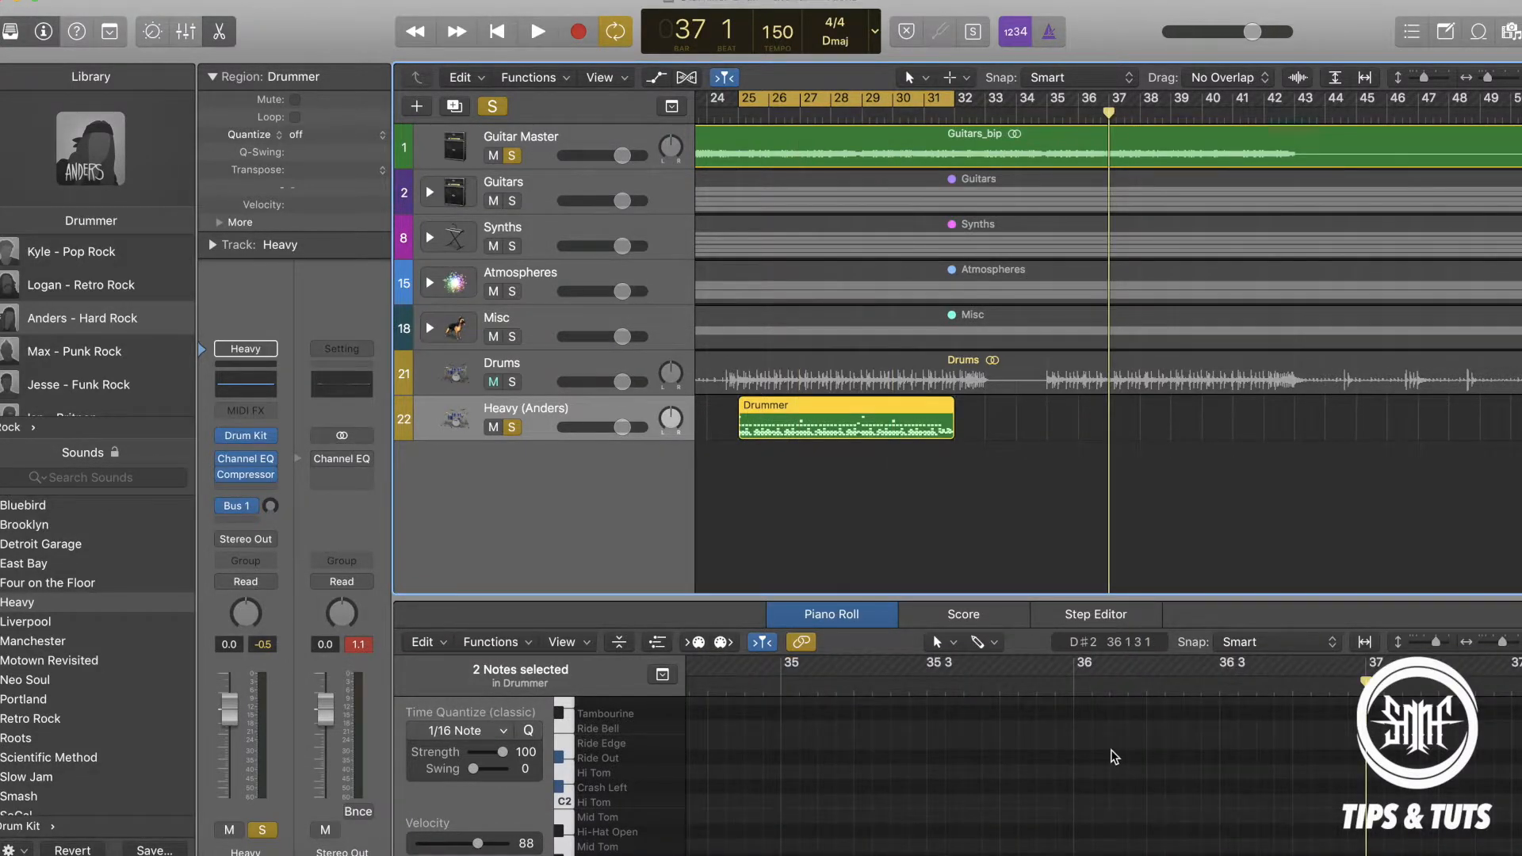
scroll(1115, 757, "down", 9)
scroll(1115, 758, "left", 20)
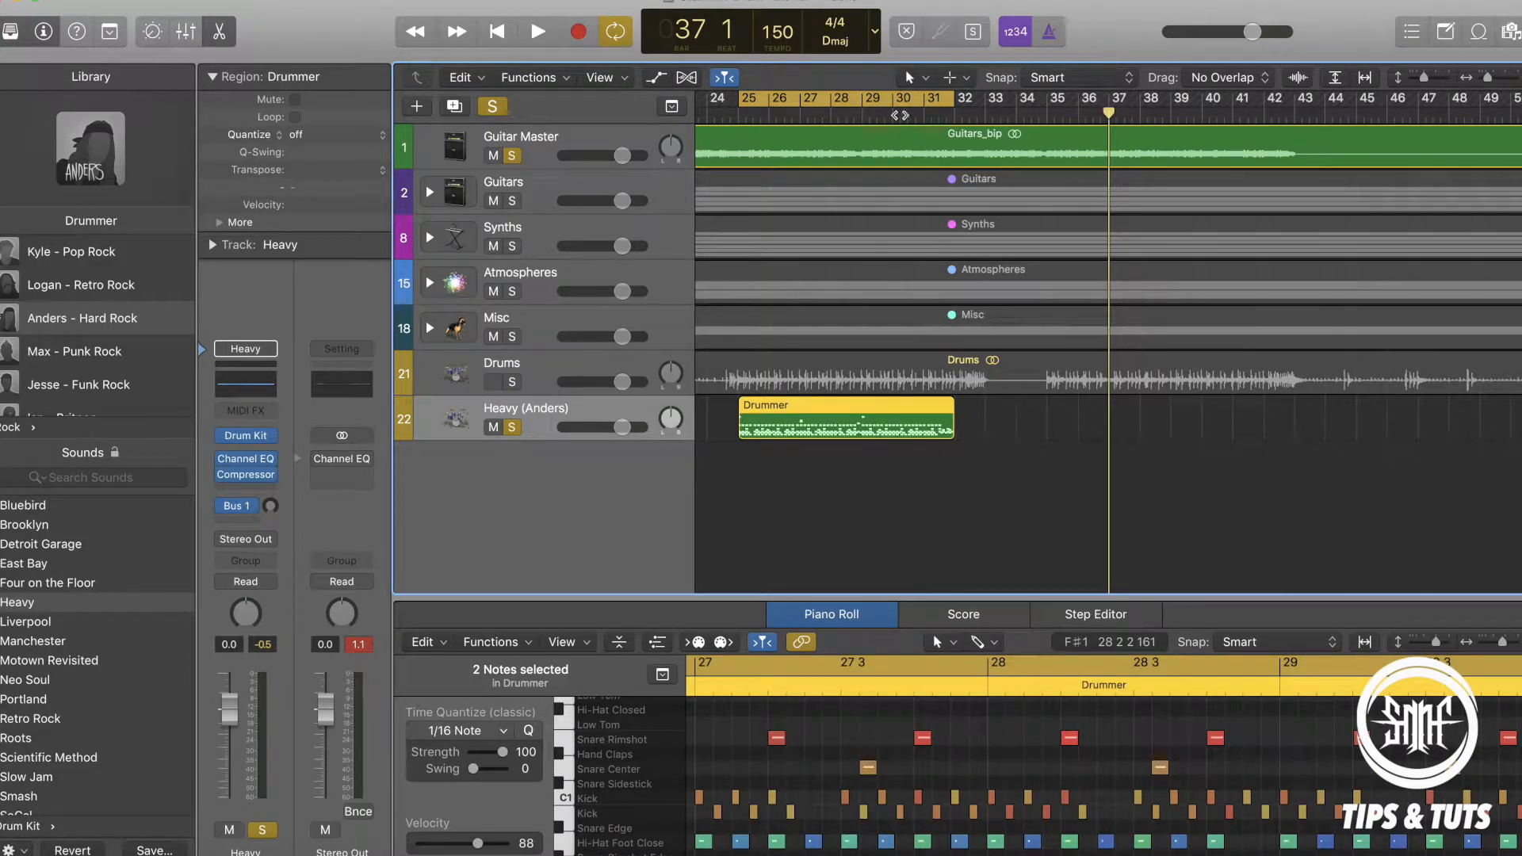
left_click(894, 114)
scroll(1154, 764, "up", 4)
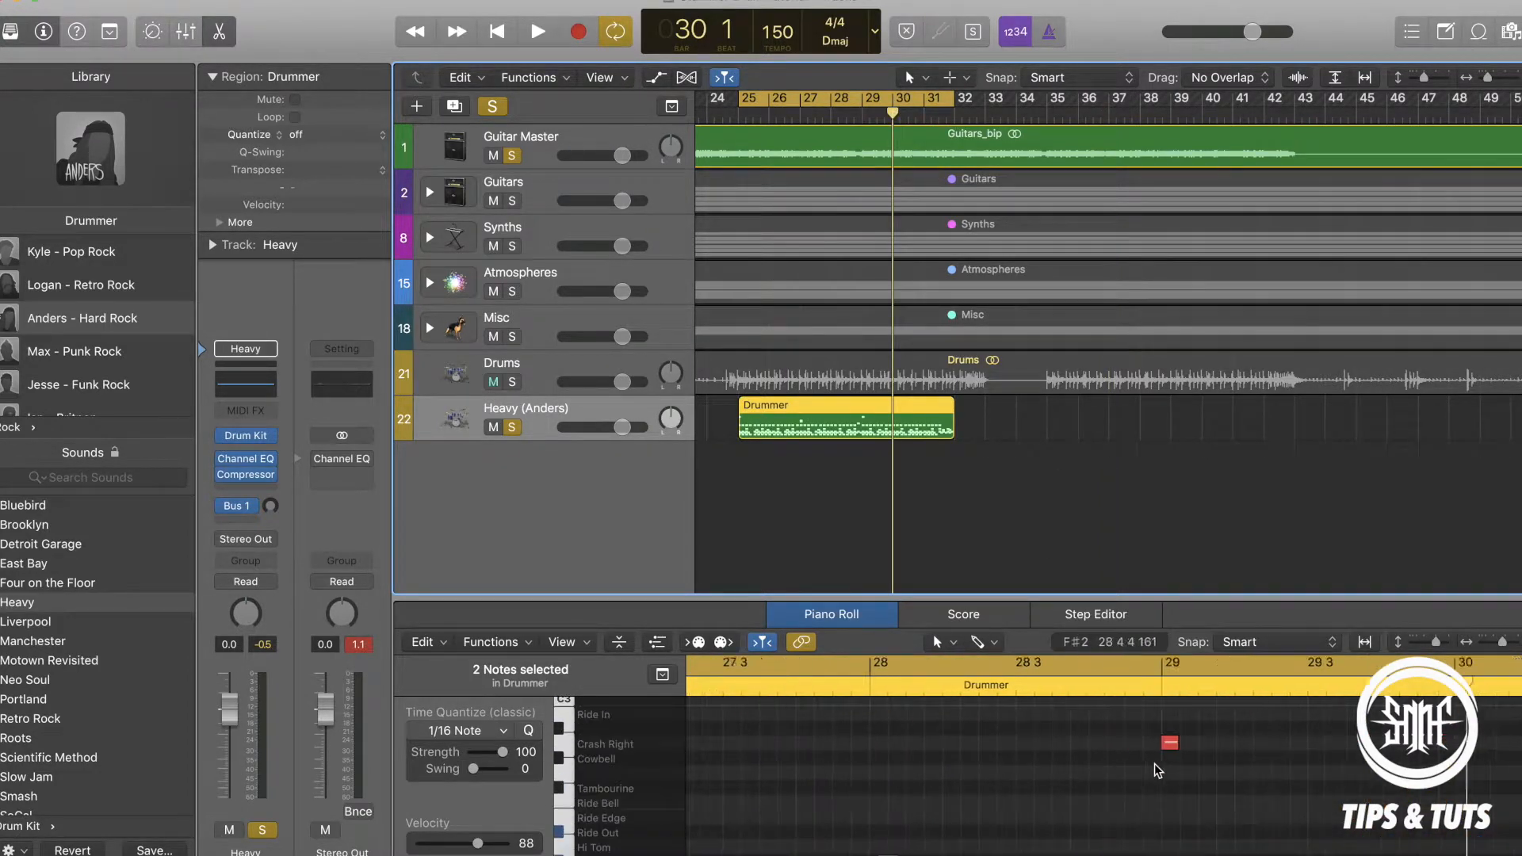
scroll(1154, 764, "left", 5)
left_click(921, 758)
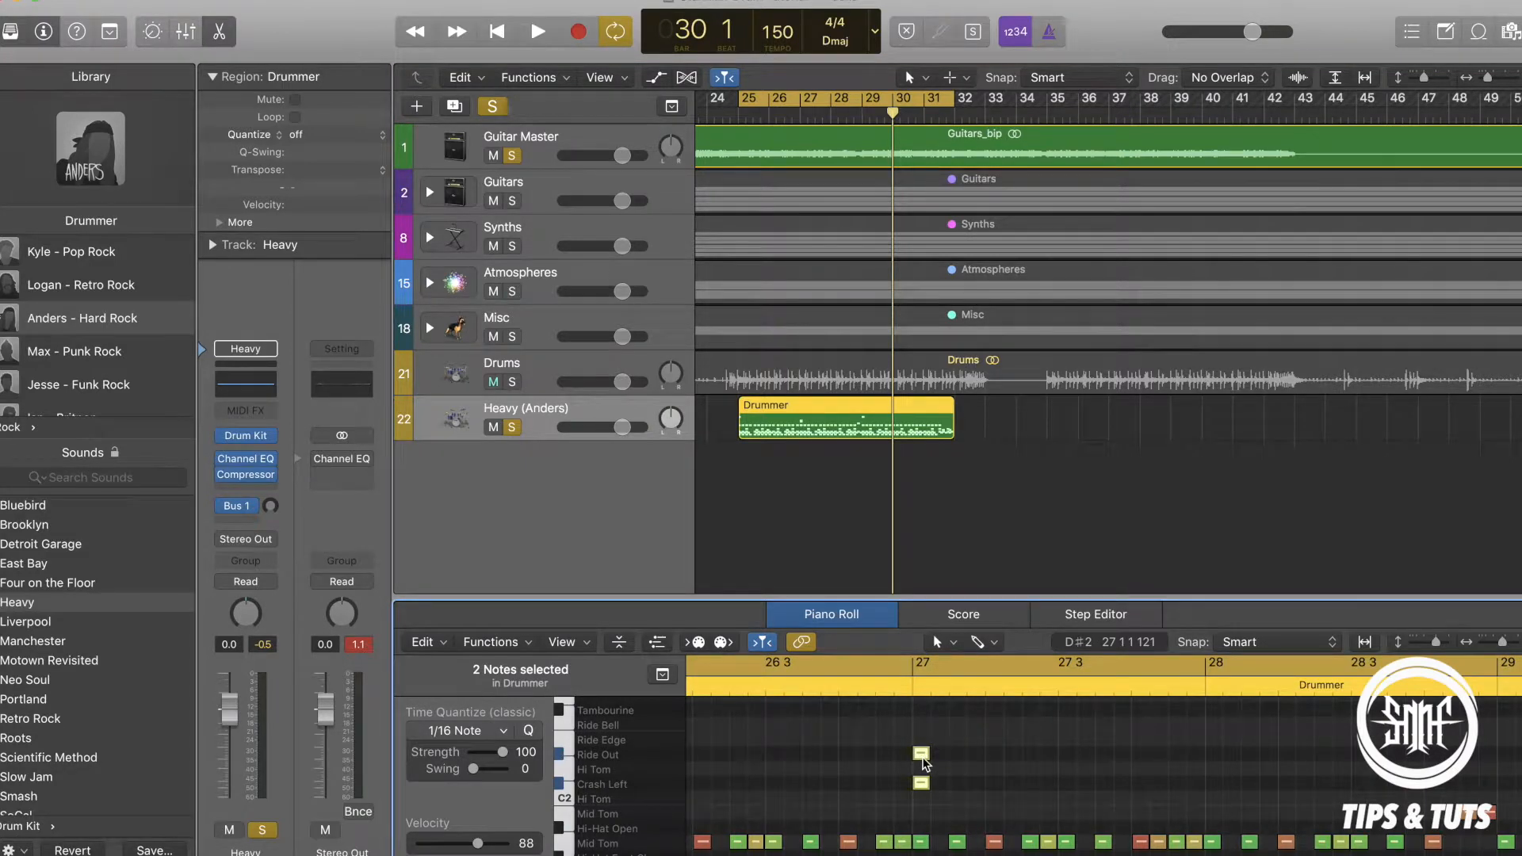
left_click(921, 783)
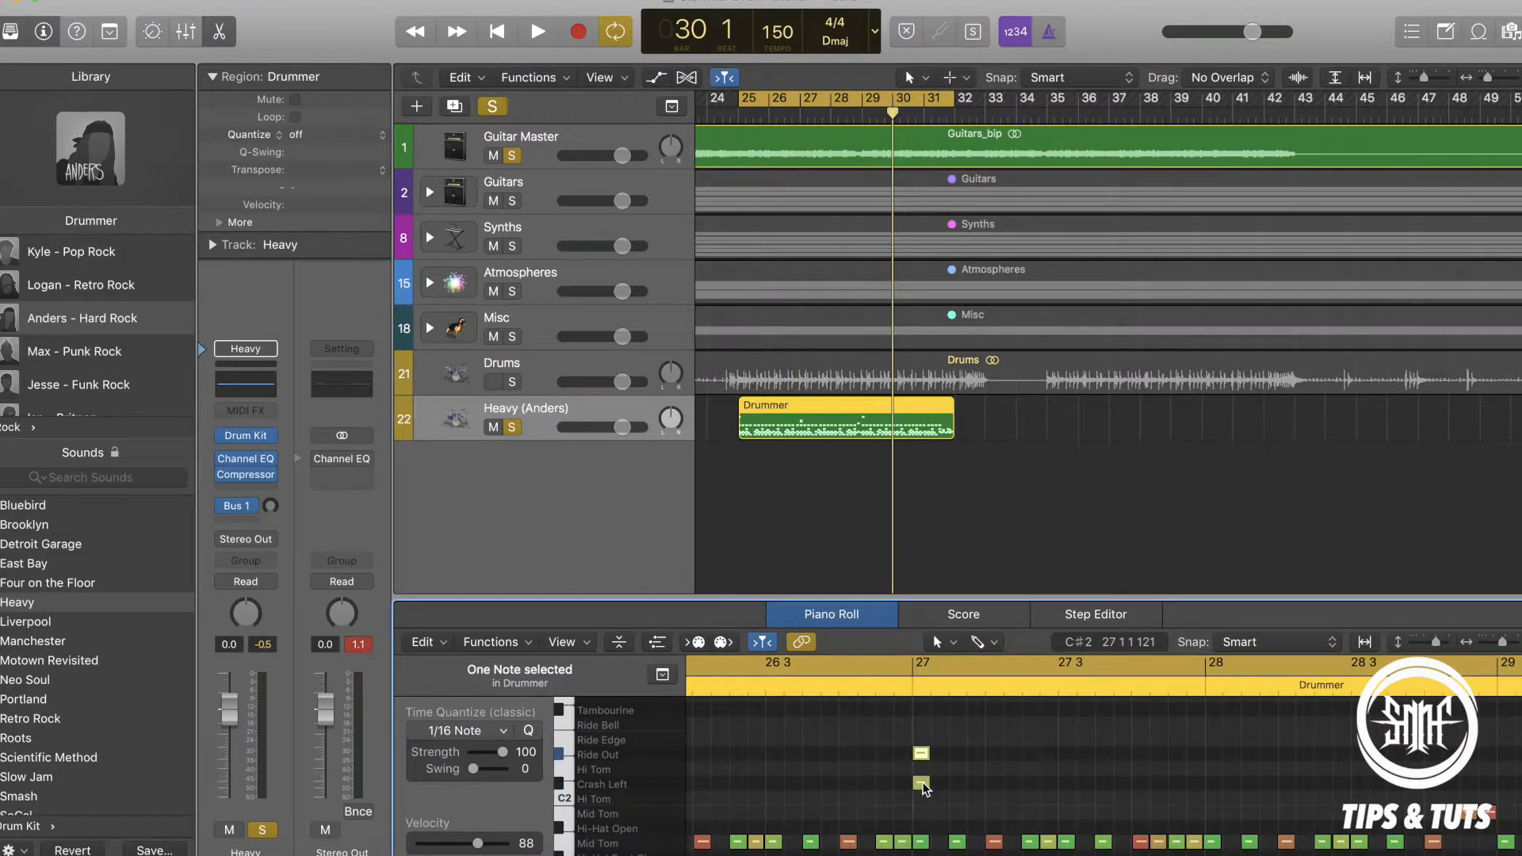
Add a Crash Left note and a Ride Out note at the start of bar 30, removing the misplaced Hi Tom note.
scroll(926, 789, "right", 6)
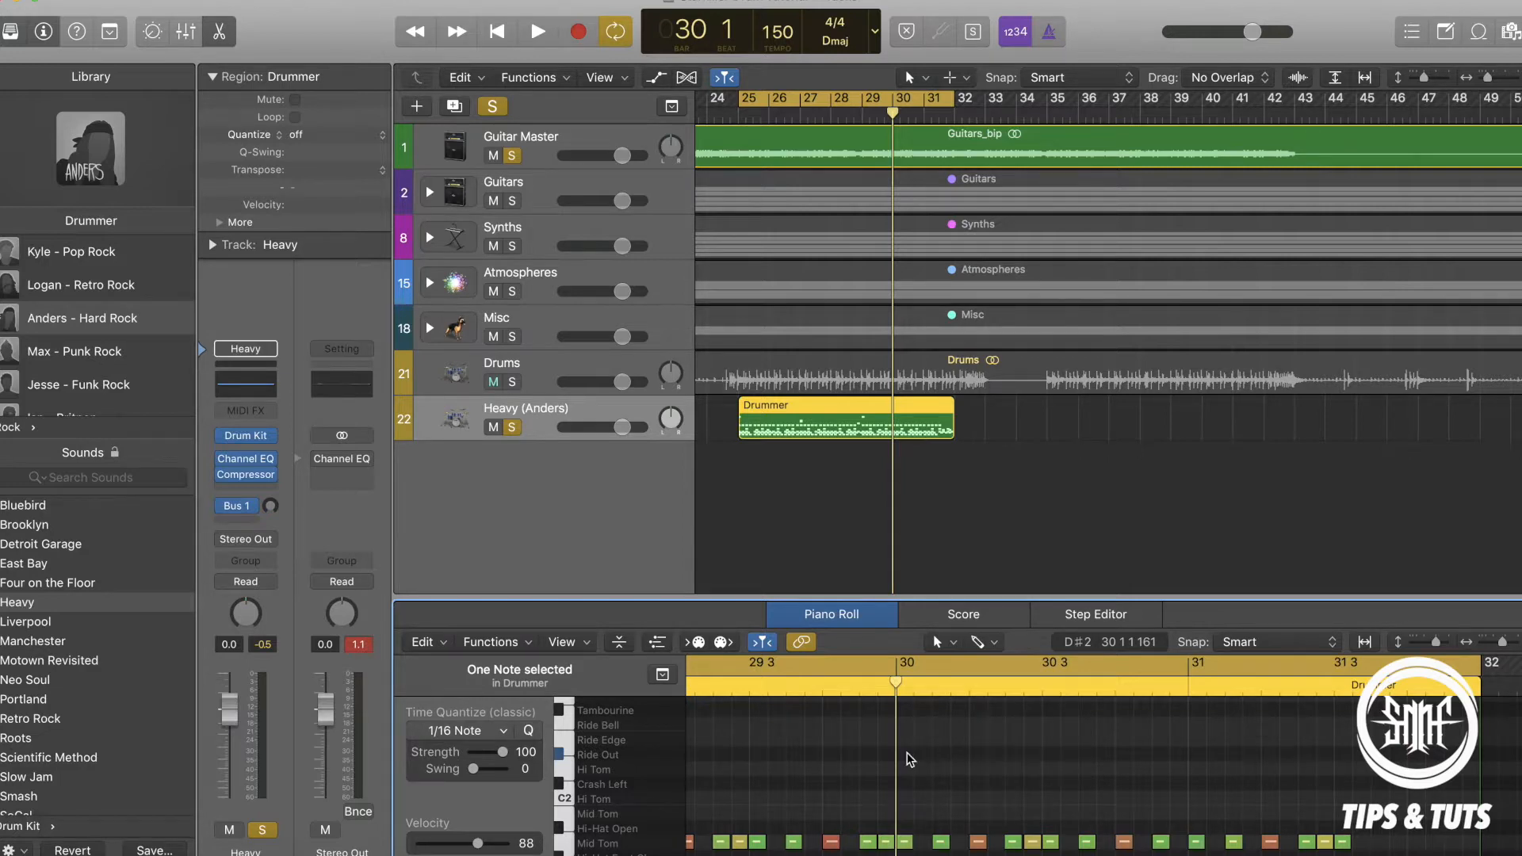
left_click(979, 641)
left_click(979, 641)
left_click(978, 641)
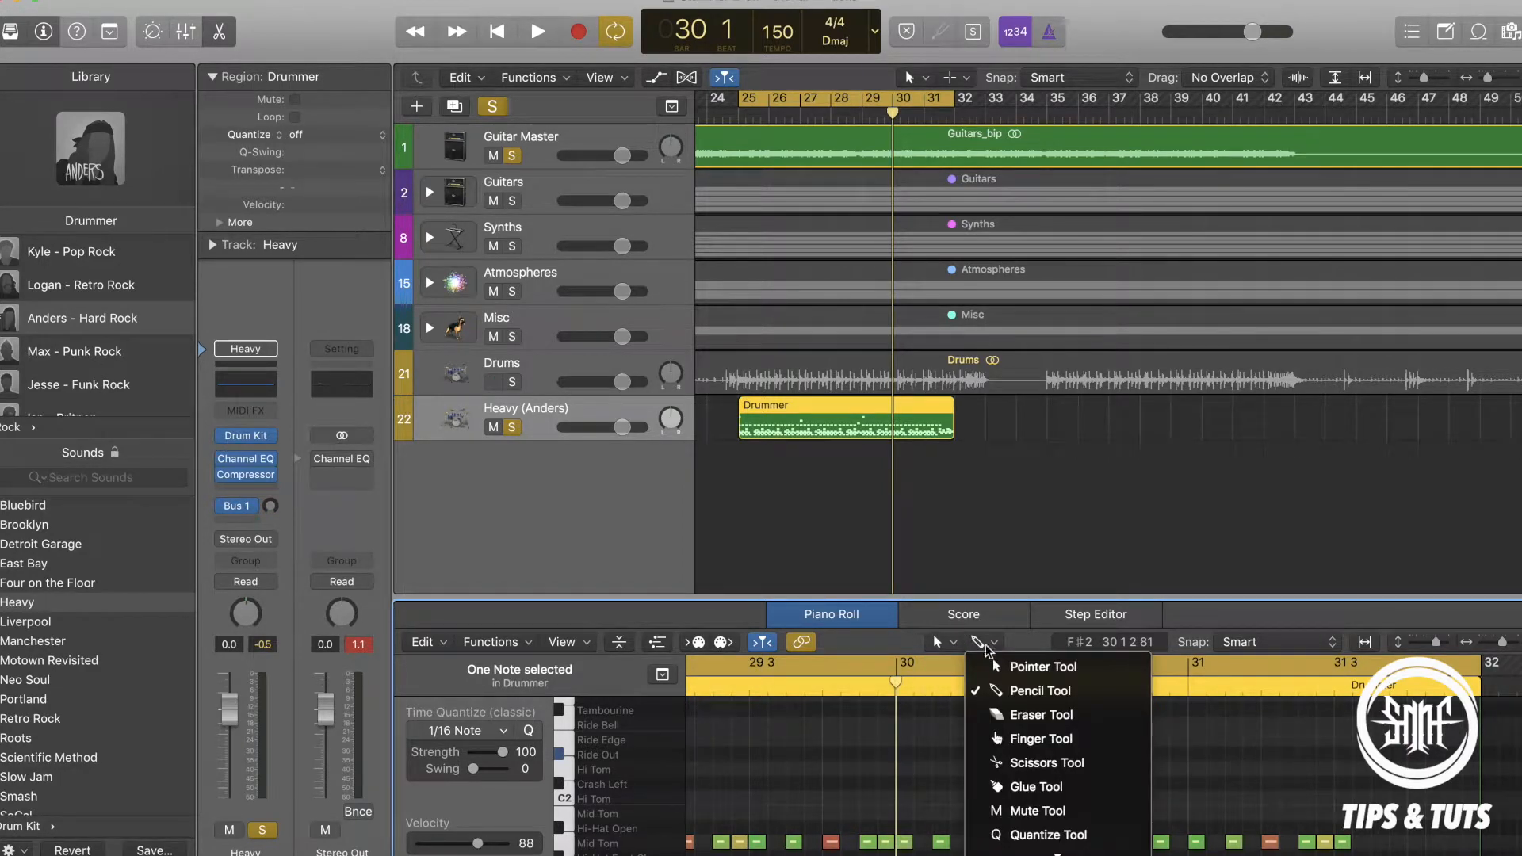
left_click(1011, 690)
left_click(906, 769)
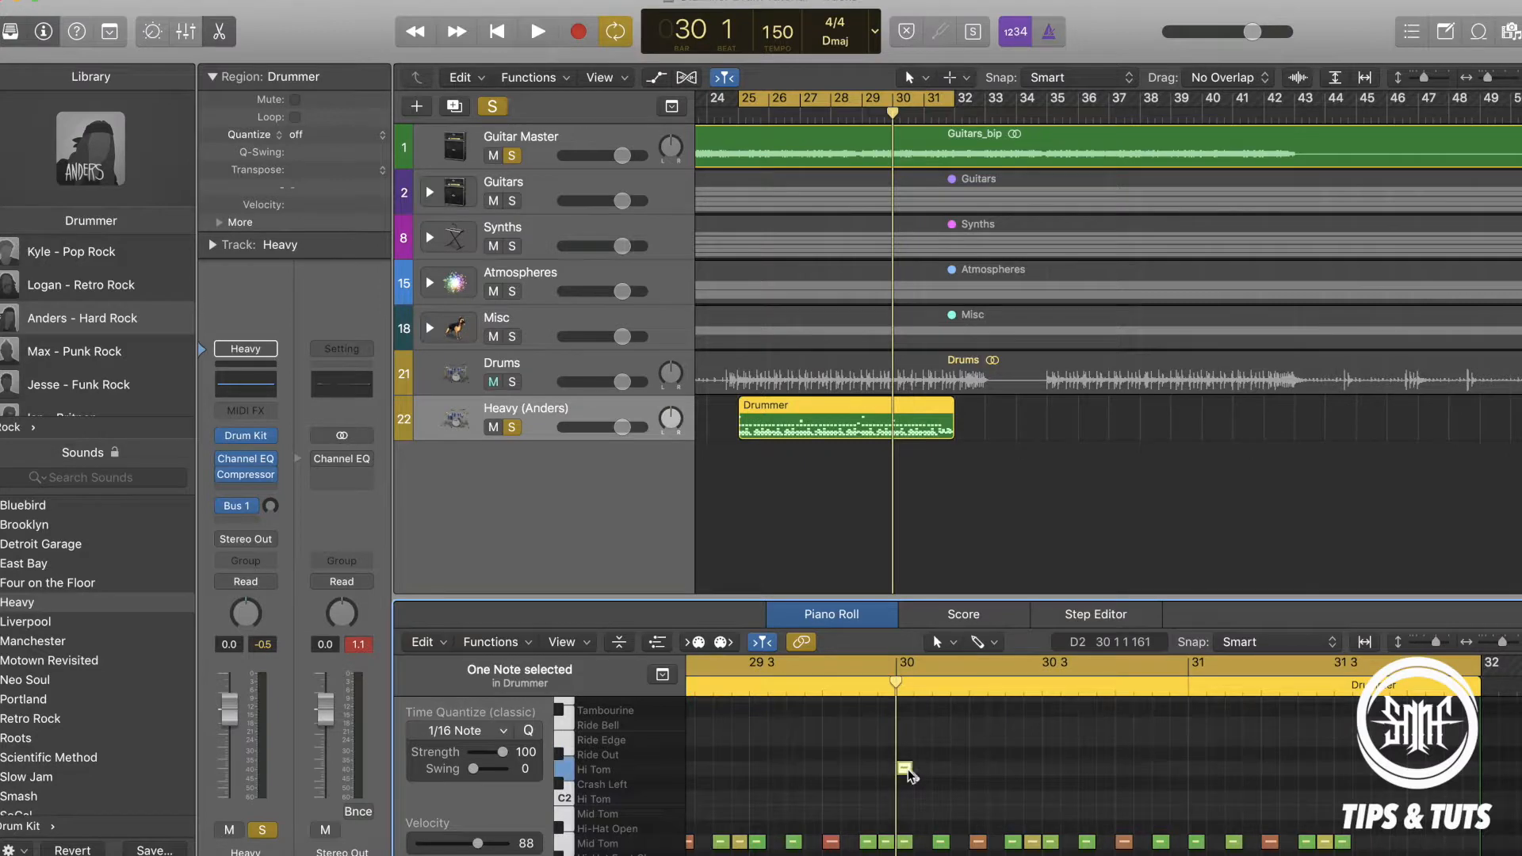
left_click(907, 785)
left_click(905, 771)
key("Delete")
left_click(905, 755)
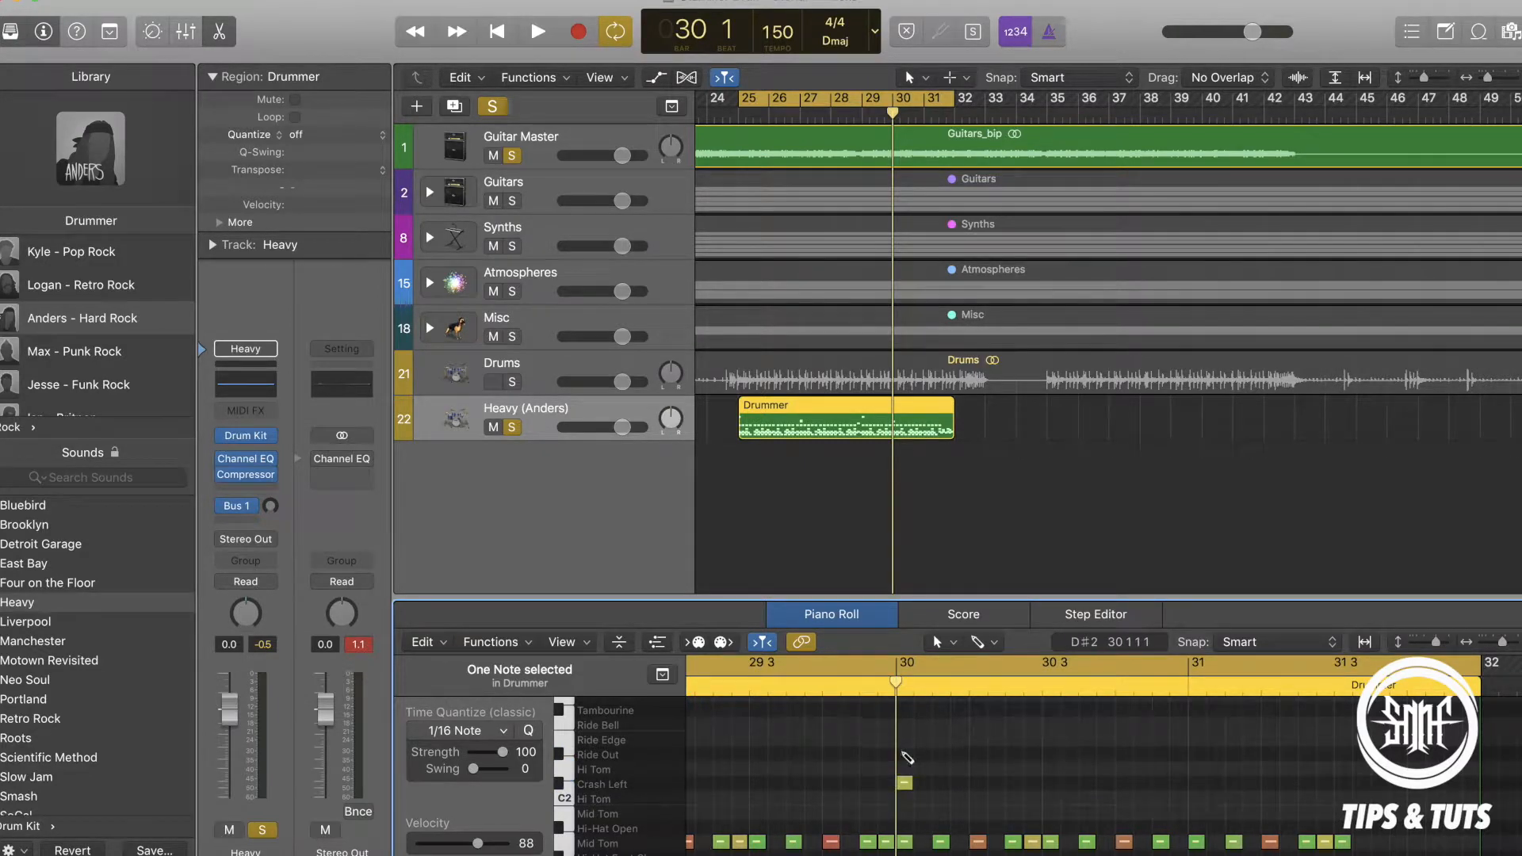
Raise the velocity of the Crash Left and Ride Out notes at bars 30 and 27, setting bar 27's to 119, and play the pattern.
left_click(907, 785, "shift")
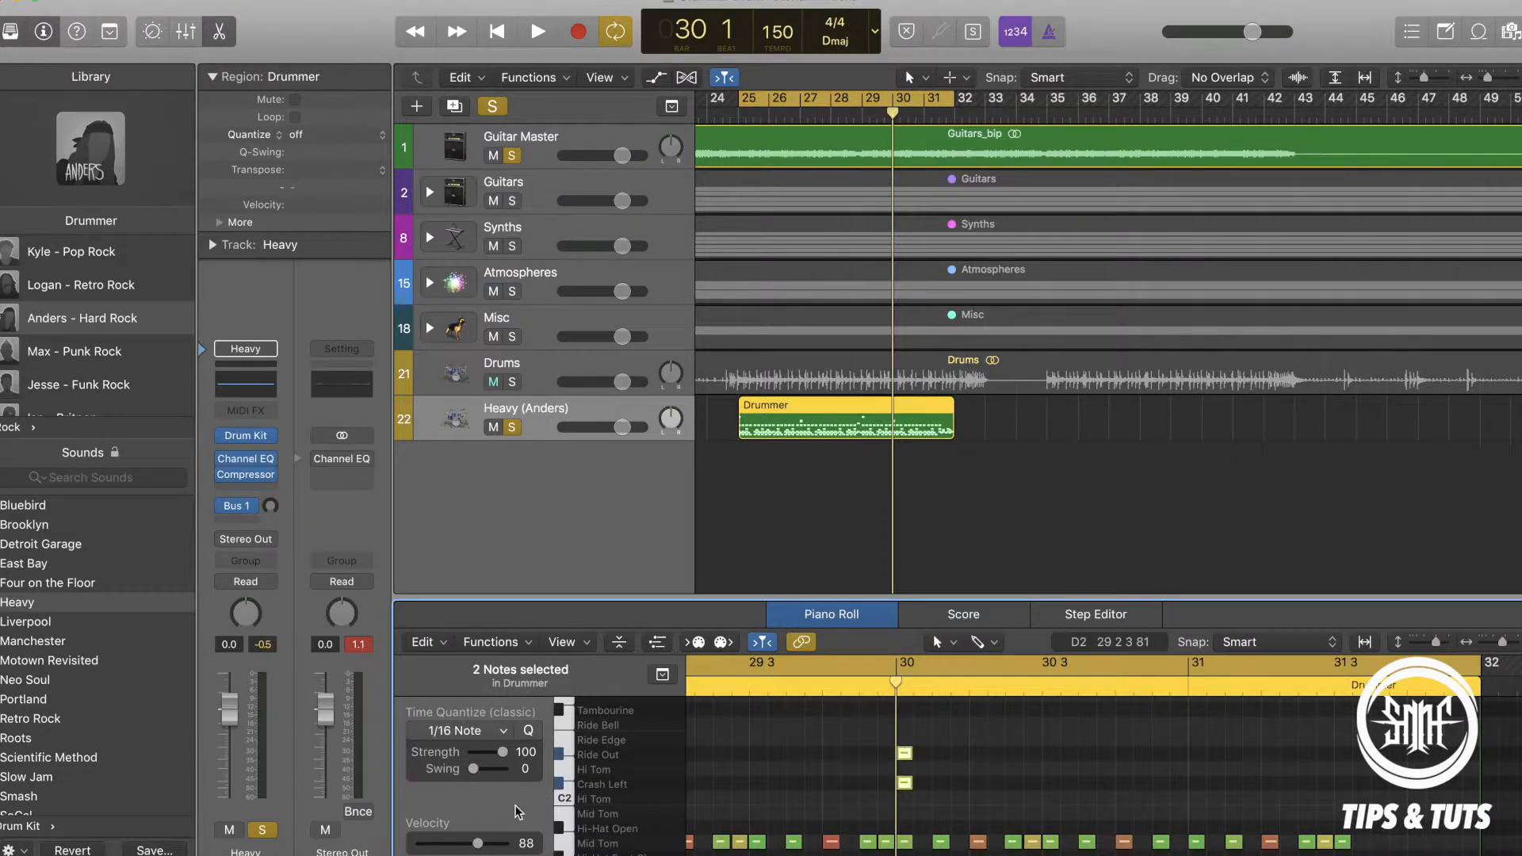
left_click_drag(484, 845, 498, 845)
scroll(846, 728, "left", 10)
left_click_drag(837, 712, 884, 810)
left_click_drag(480, 847, 498, 849)
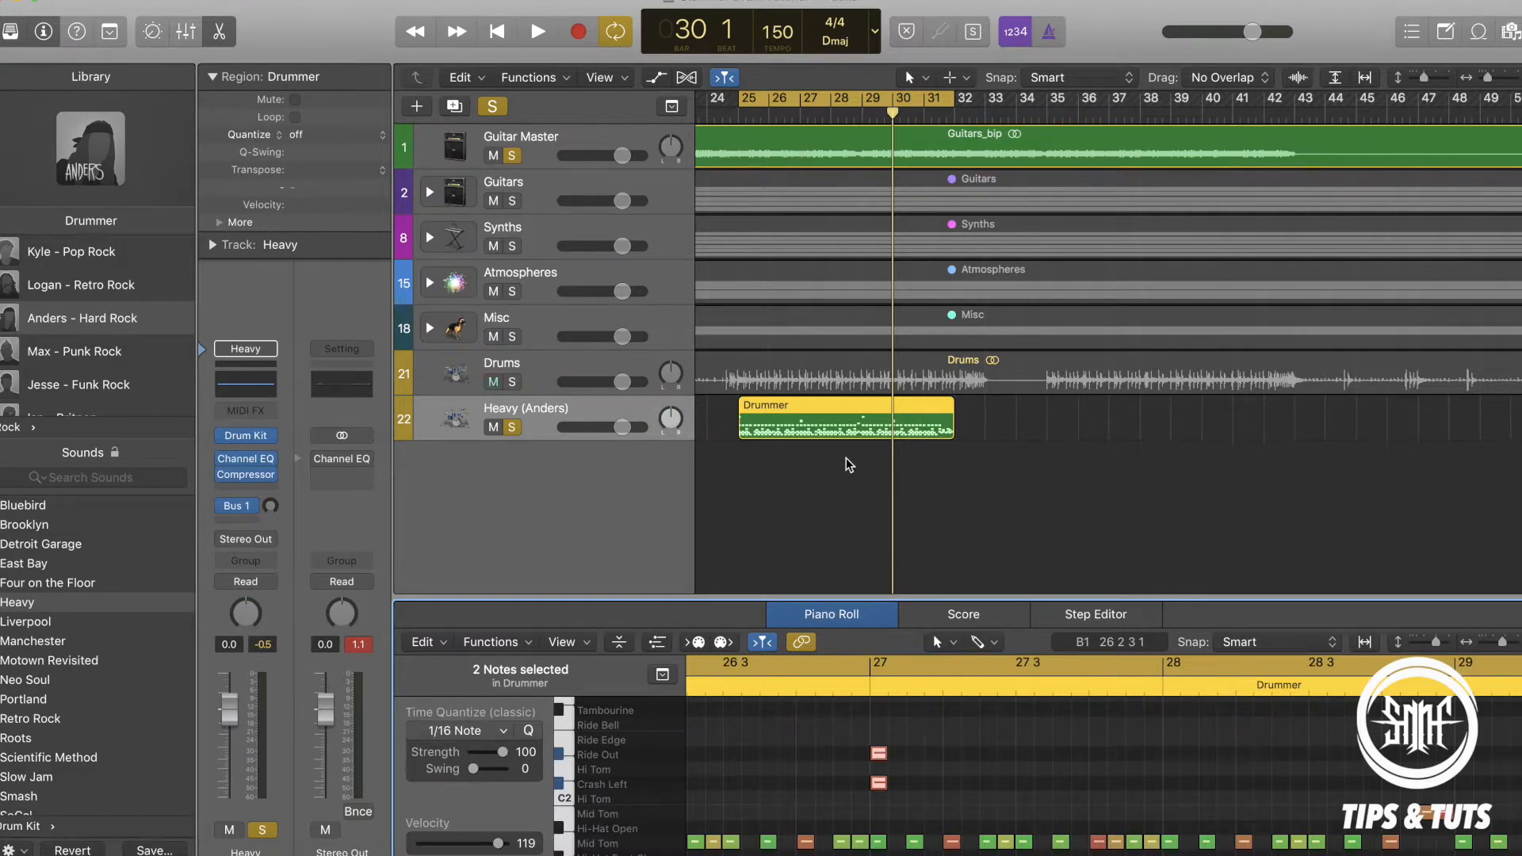
key("space")
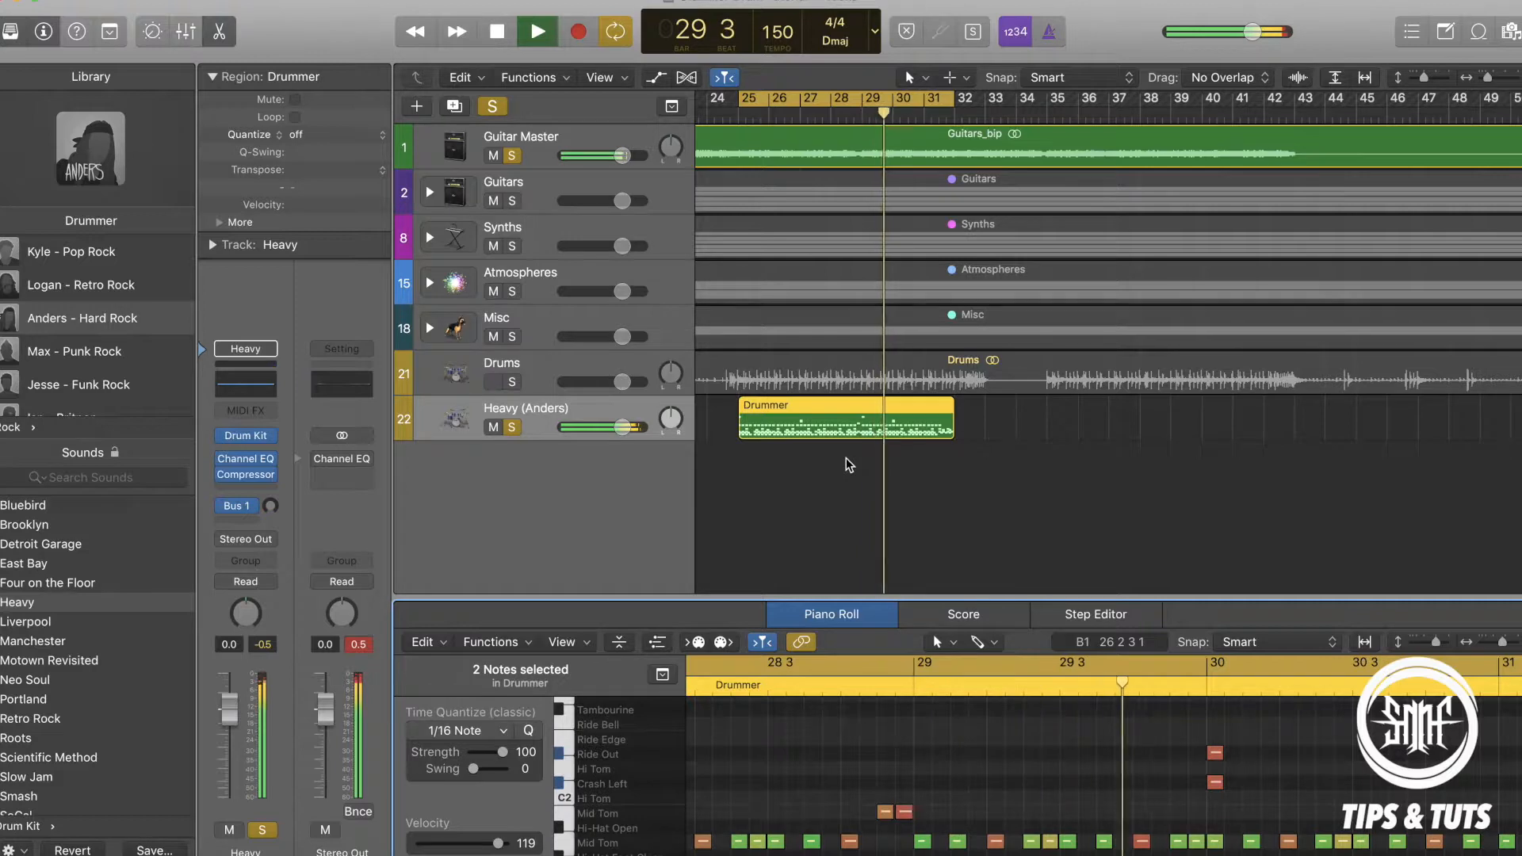
key("space")
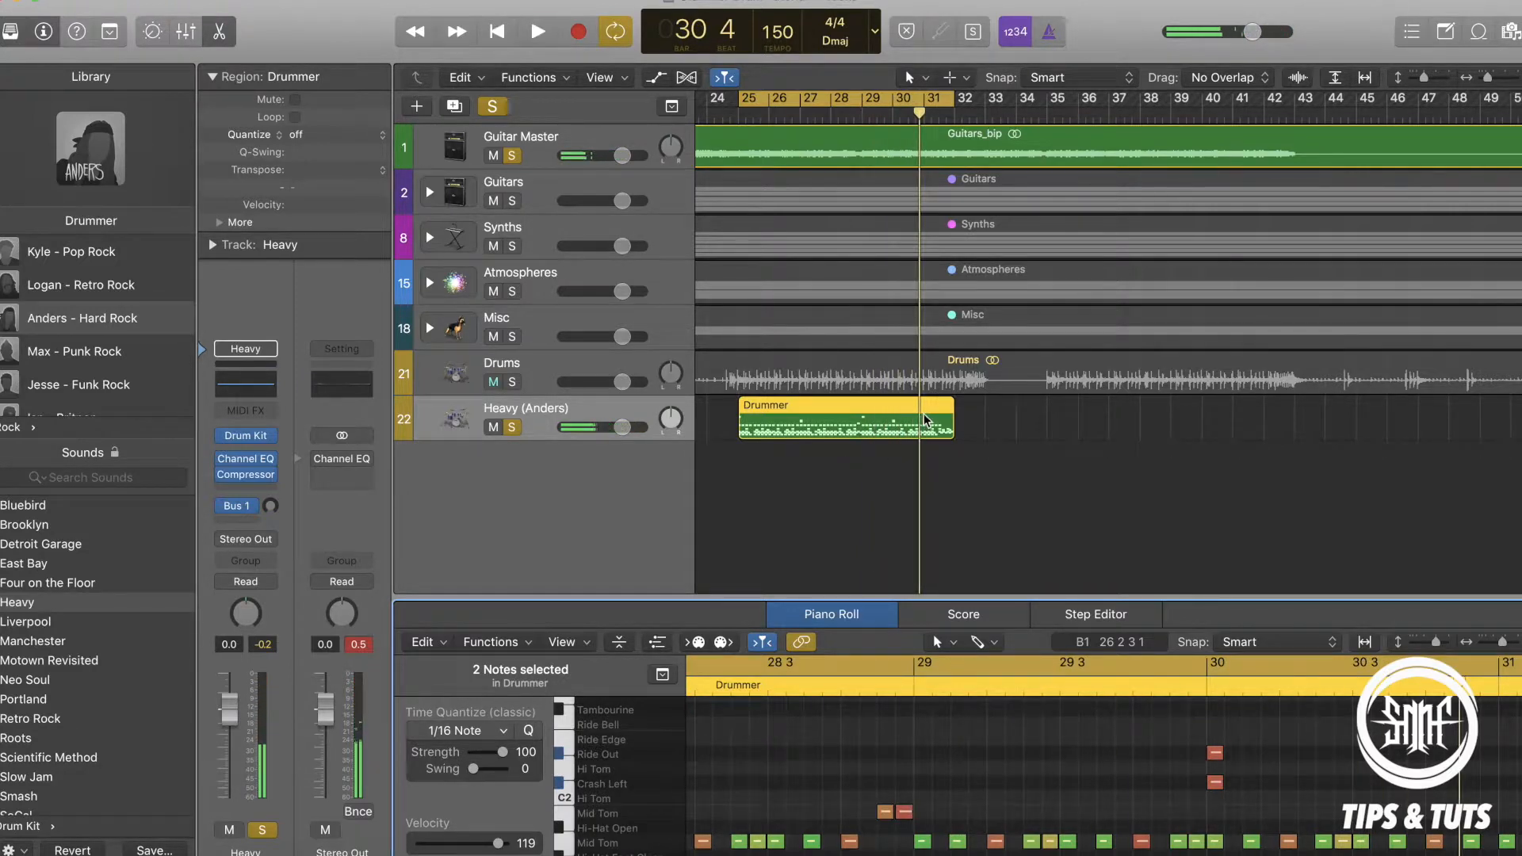
Add a new Drummer region at bar 32 with the Heavy Hand preset, and delete it again.
left_click(971, 427)
left_click(534, 717)
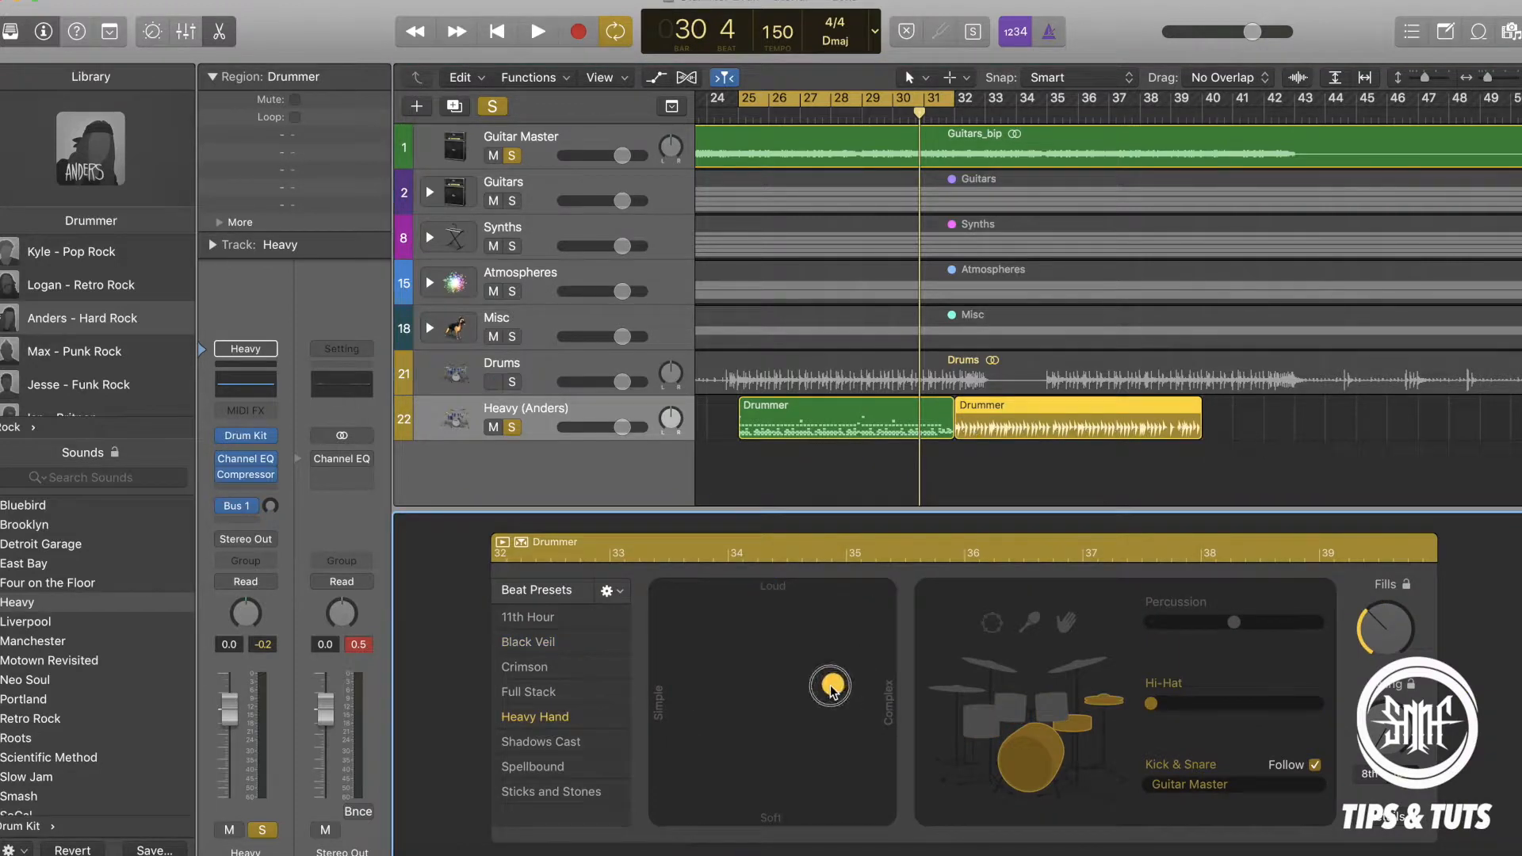
left_click(1078, 422)
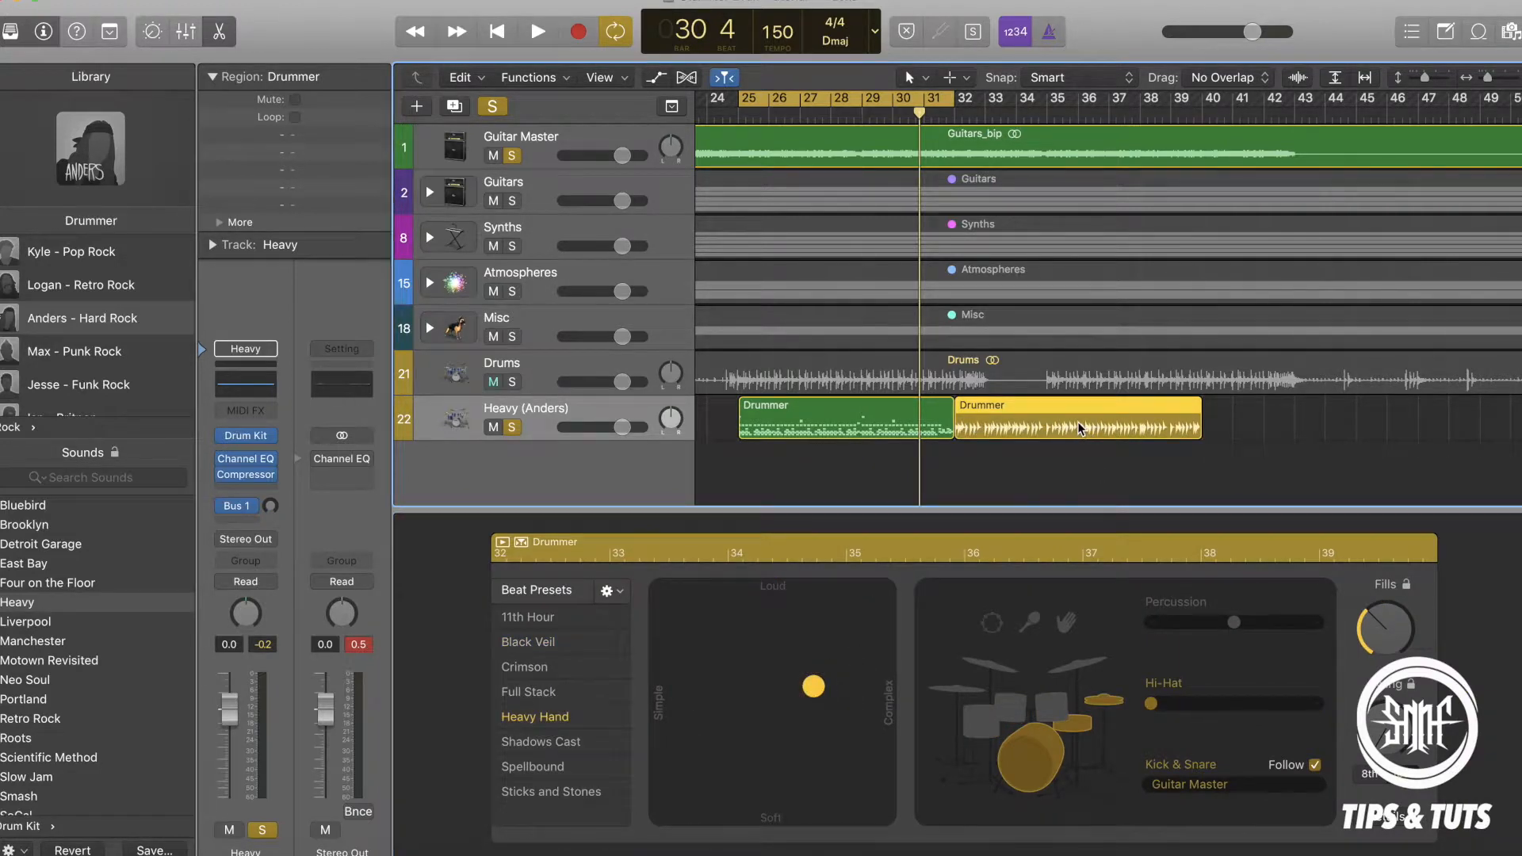
key("Delete")
Replace the Heavy track's Drum Kit Designer with the stereo MT-PowerDrumKit and skip its donation screen.
scroll(951, 420, "left", 4)
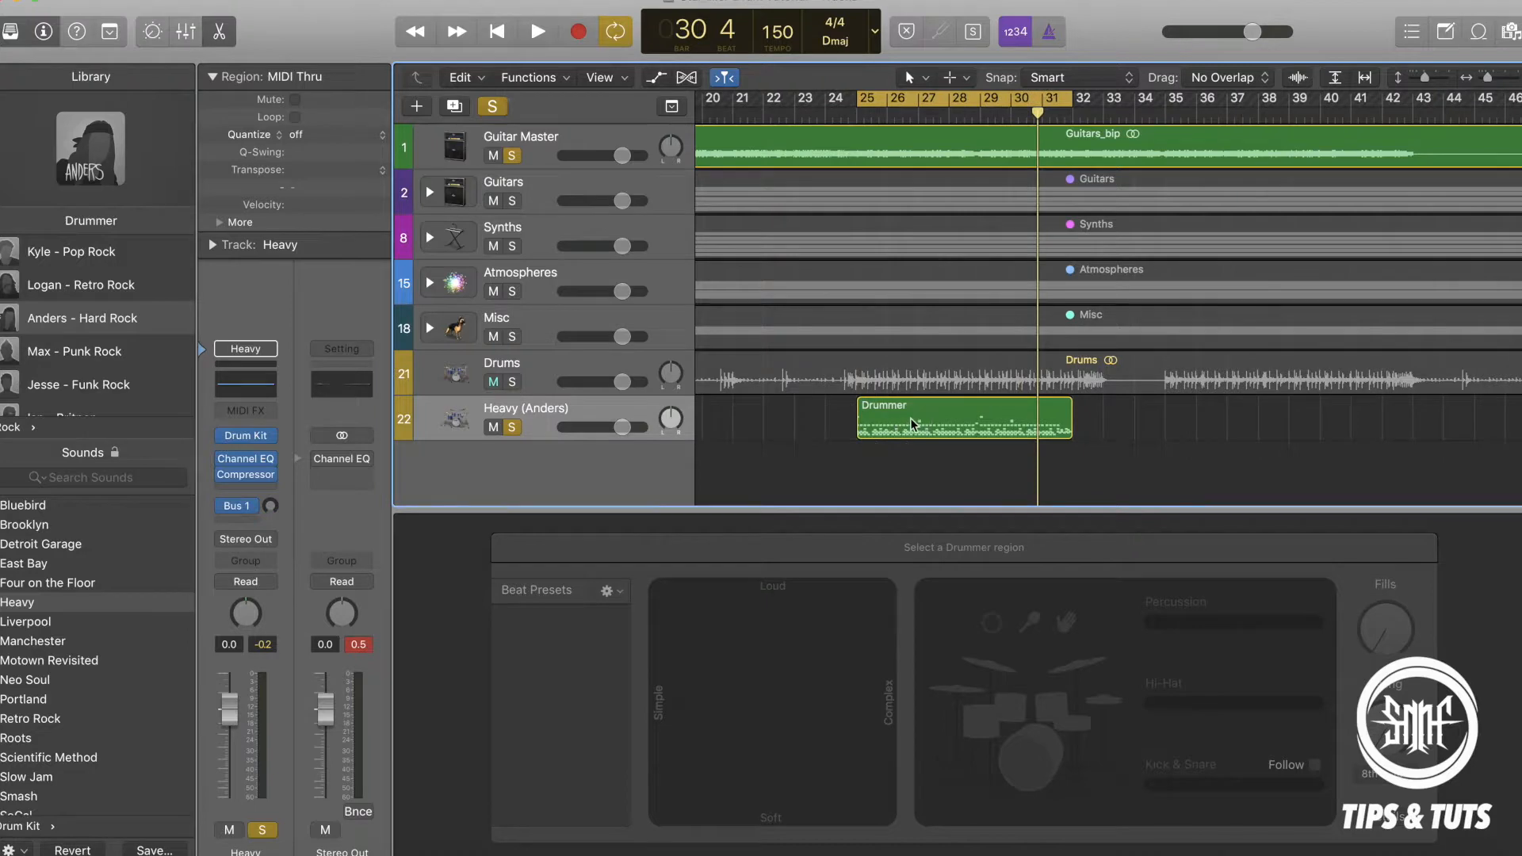
left_click(910, 417)
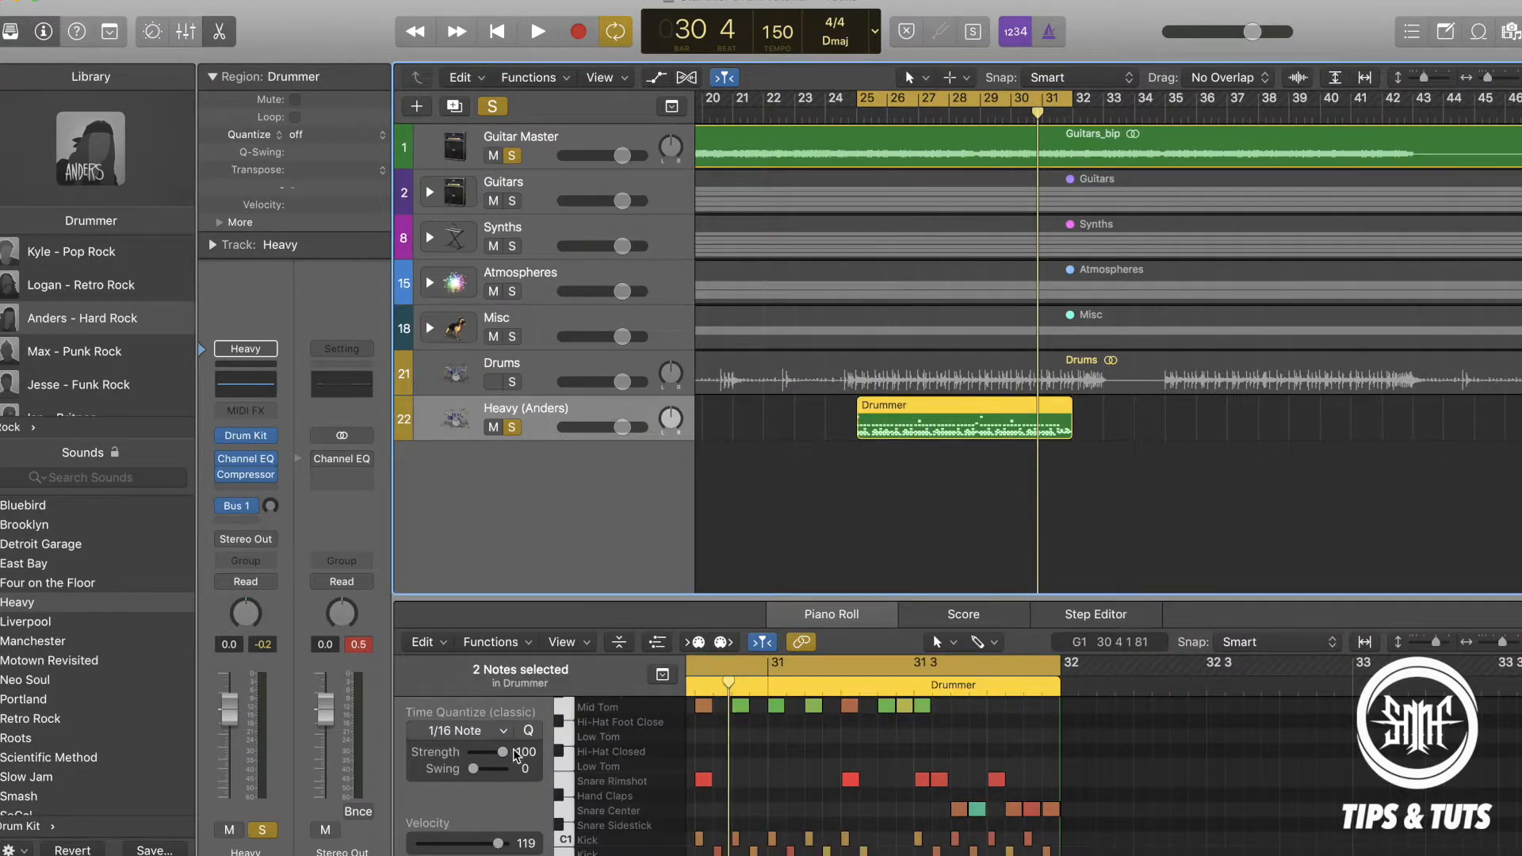
left_click(253, 436)
mouse_move(316, 442)
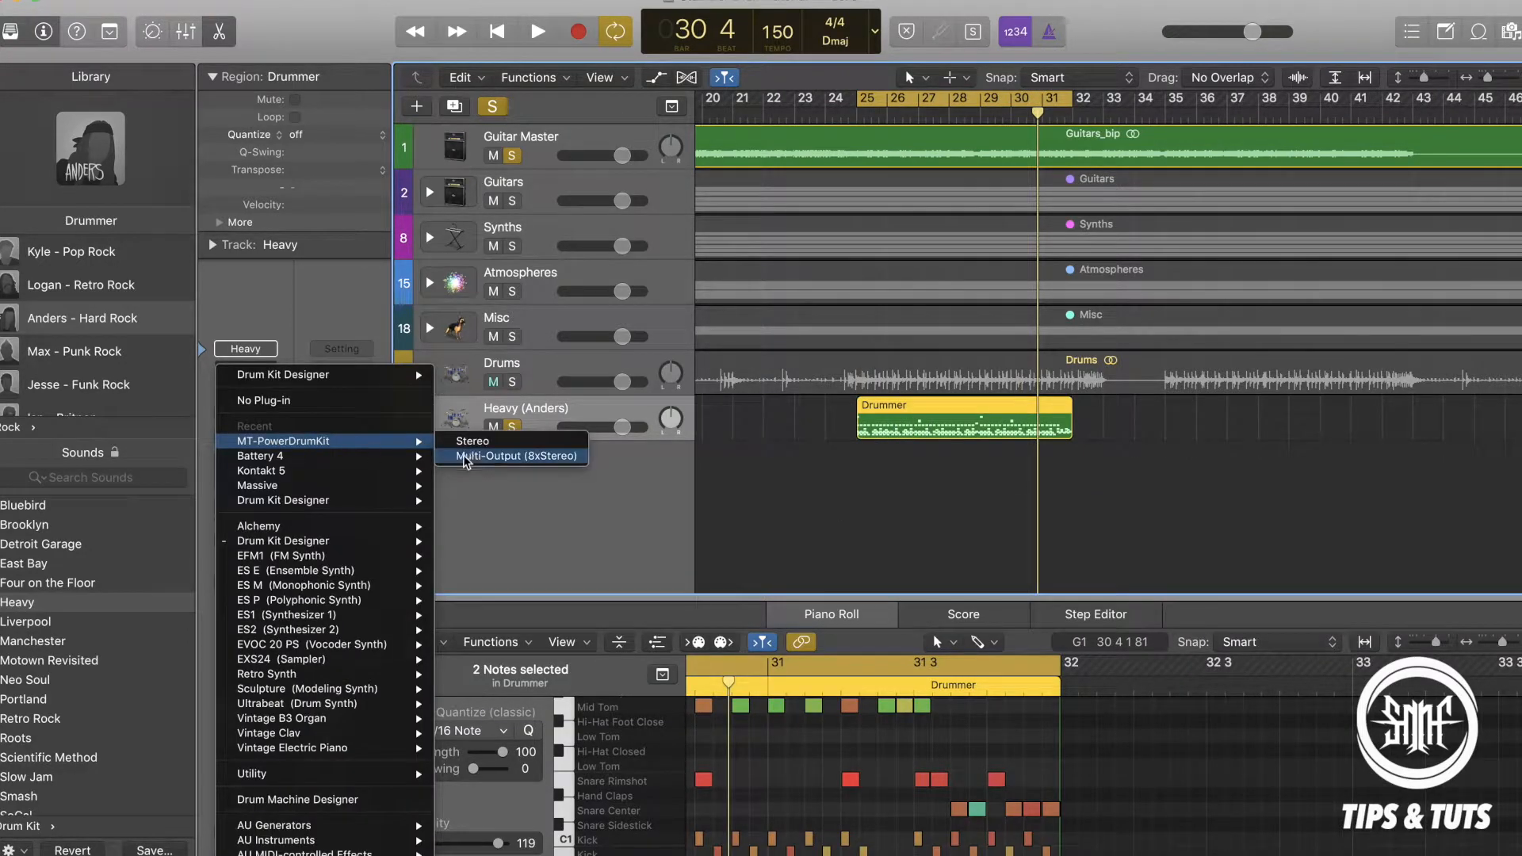
left_click(475, 441)
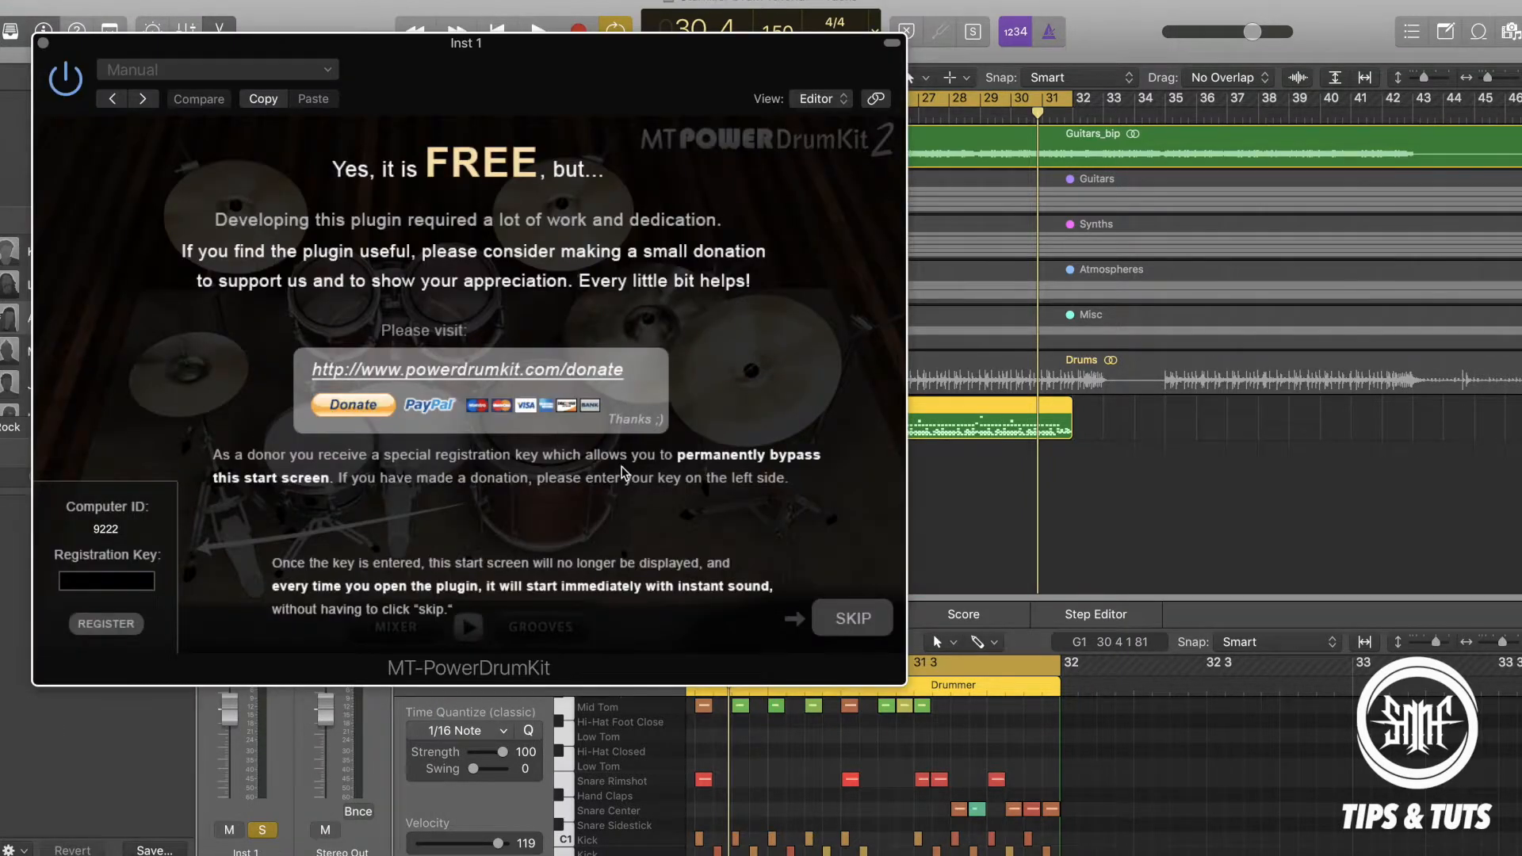
left_click(853, 618)
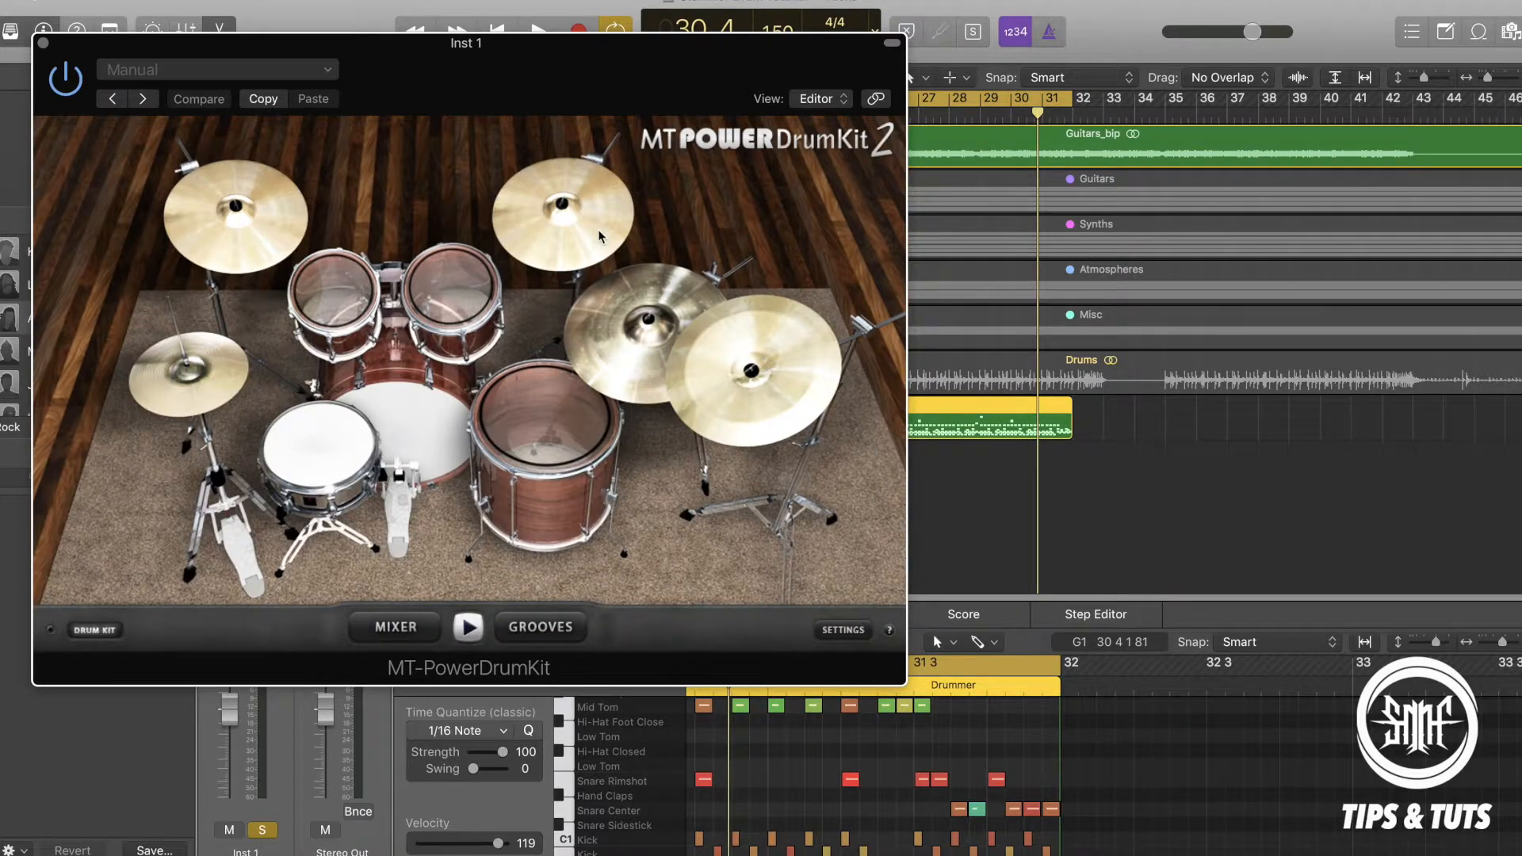
Compose Groove 04 (8th Half Open Hi-Hat) with Fill 09 and place it at bar 34 of the drum track without importing tempo.
left_click(395, 627)
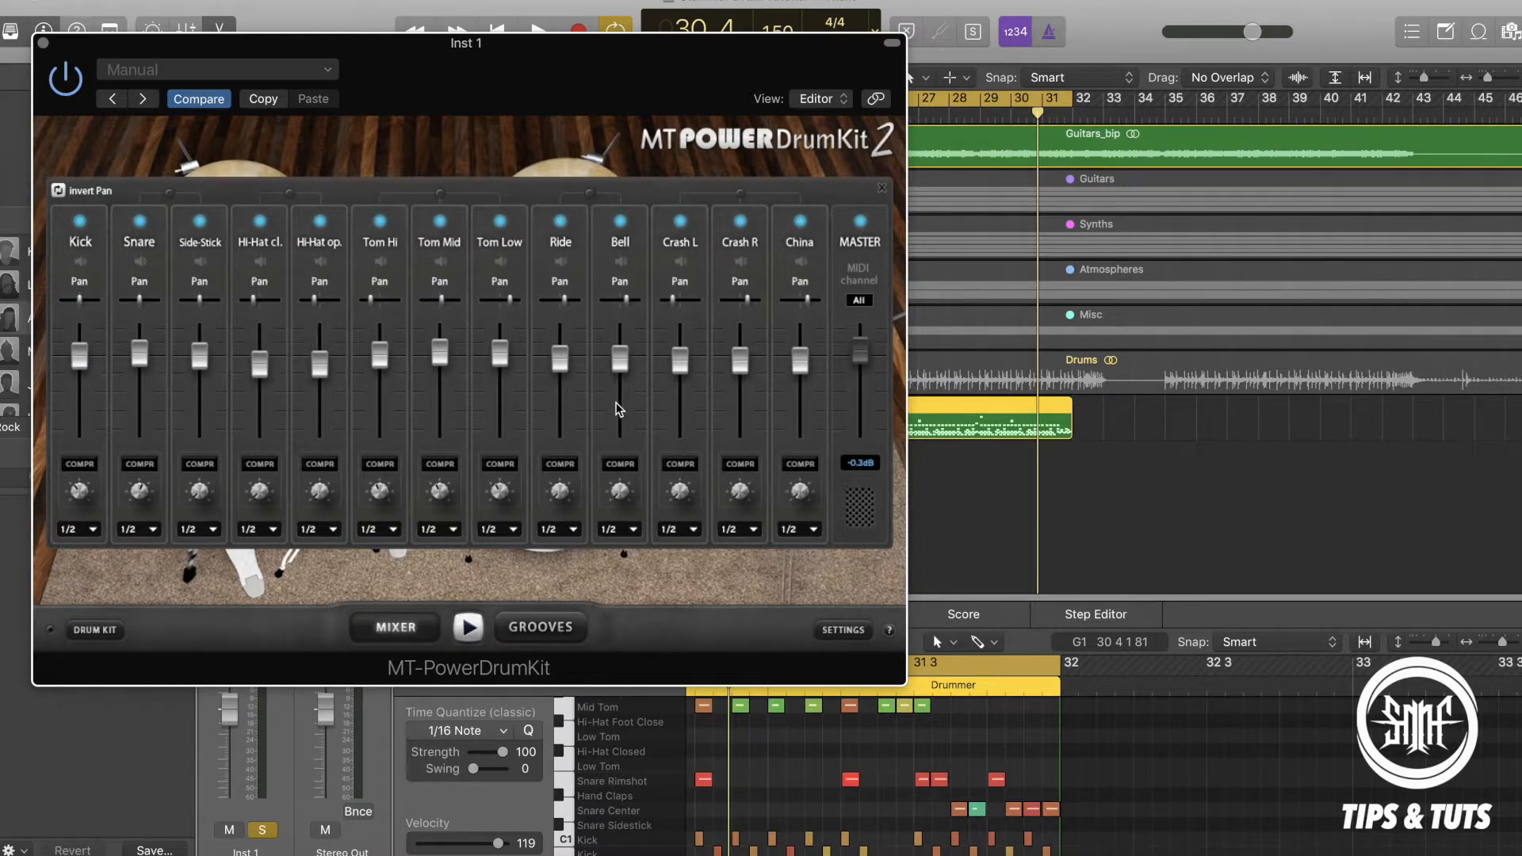
left_click(542, 628)
left_click(160, 292)
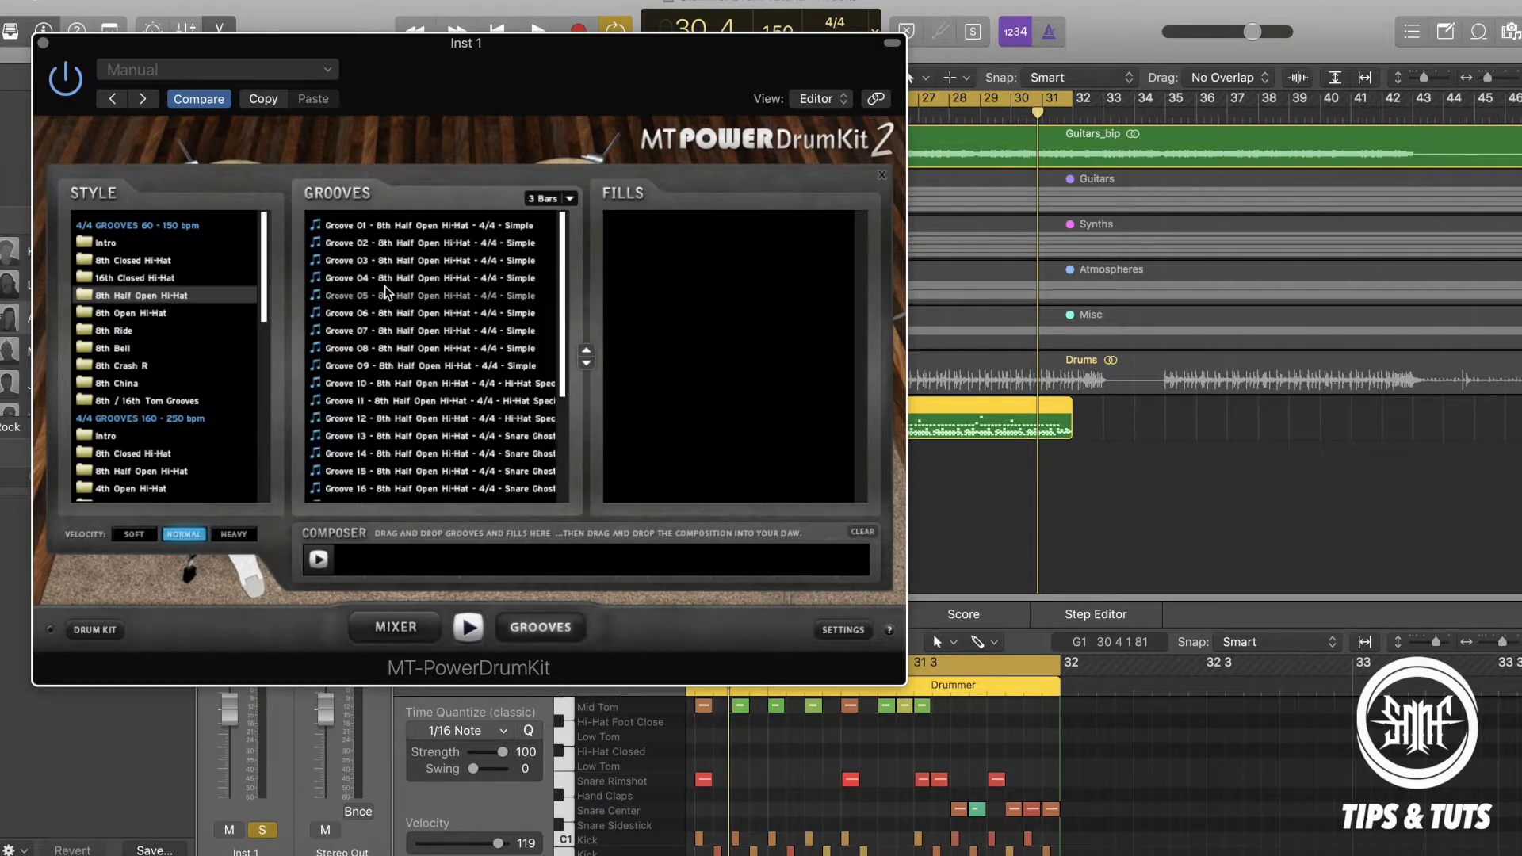
left_click(406, 280)
left_click_drag(405, 280, 396, 562)
left_click_drag(743, 374, 555, 560)
left_click_drag(378, 562, 1135, 428)
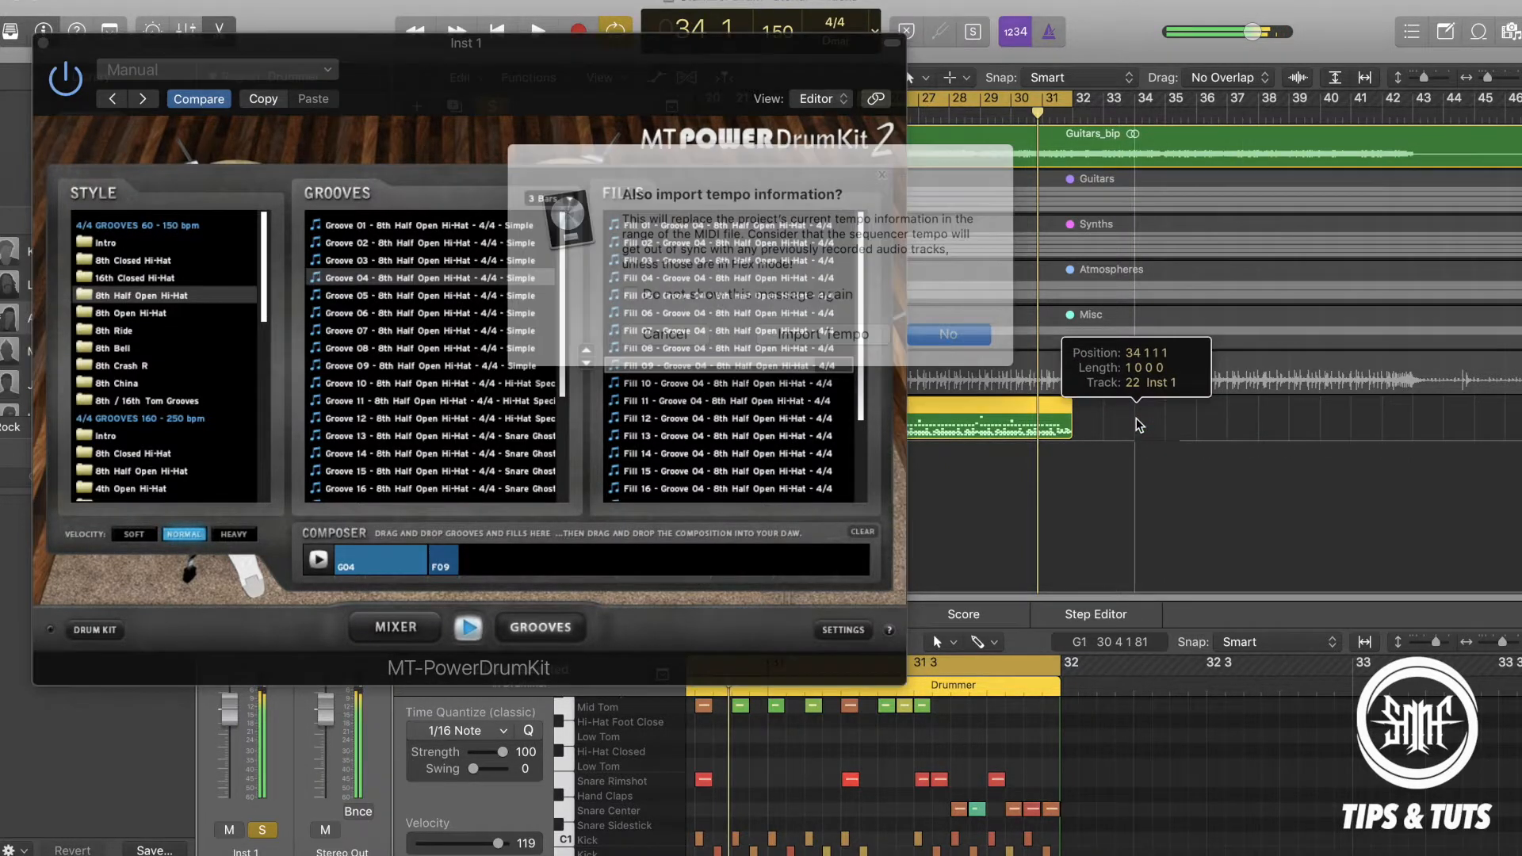
left_click(910, 324)
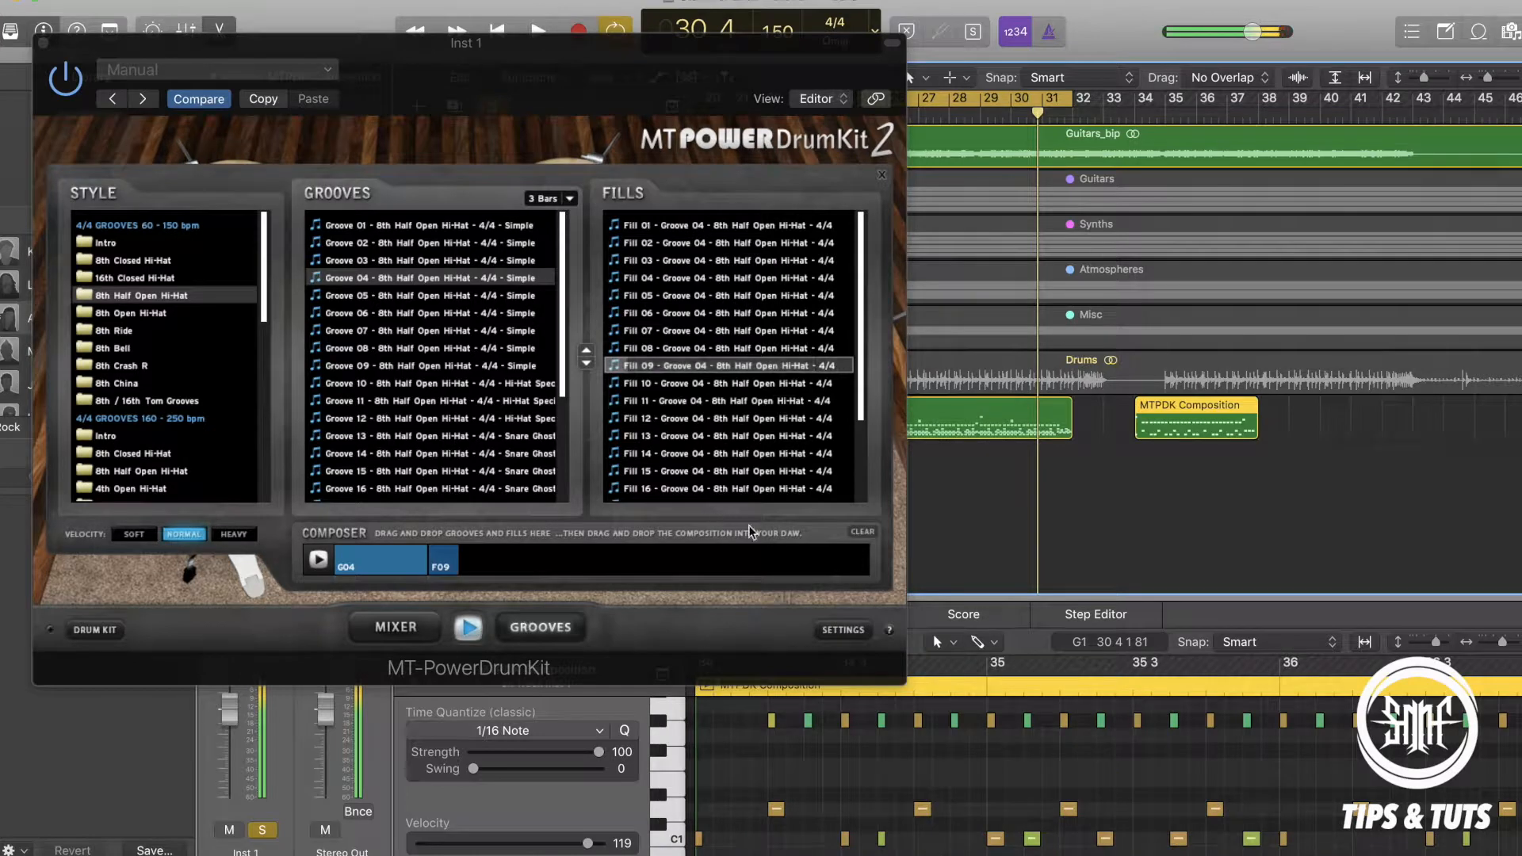
Clear the Composer, stop and close the plugin, and delete the MTPDK Composition region.
left_click(863, 532)
left_click(472, 633)
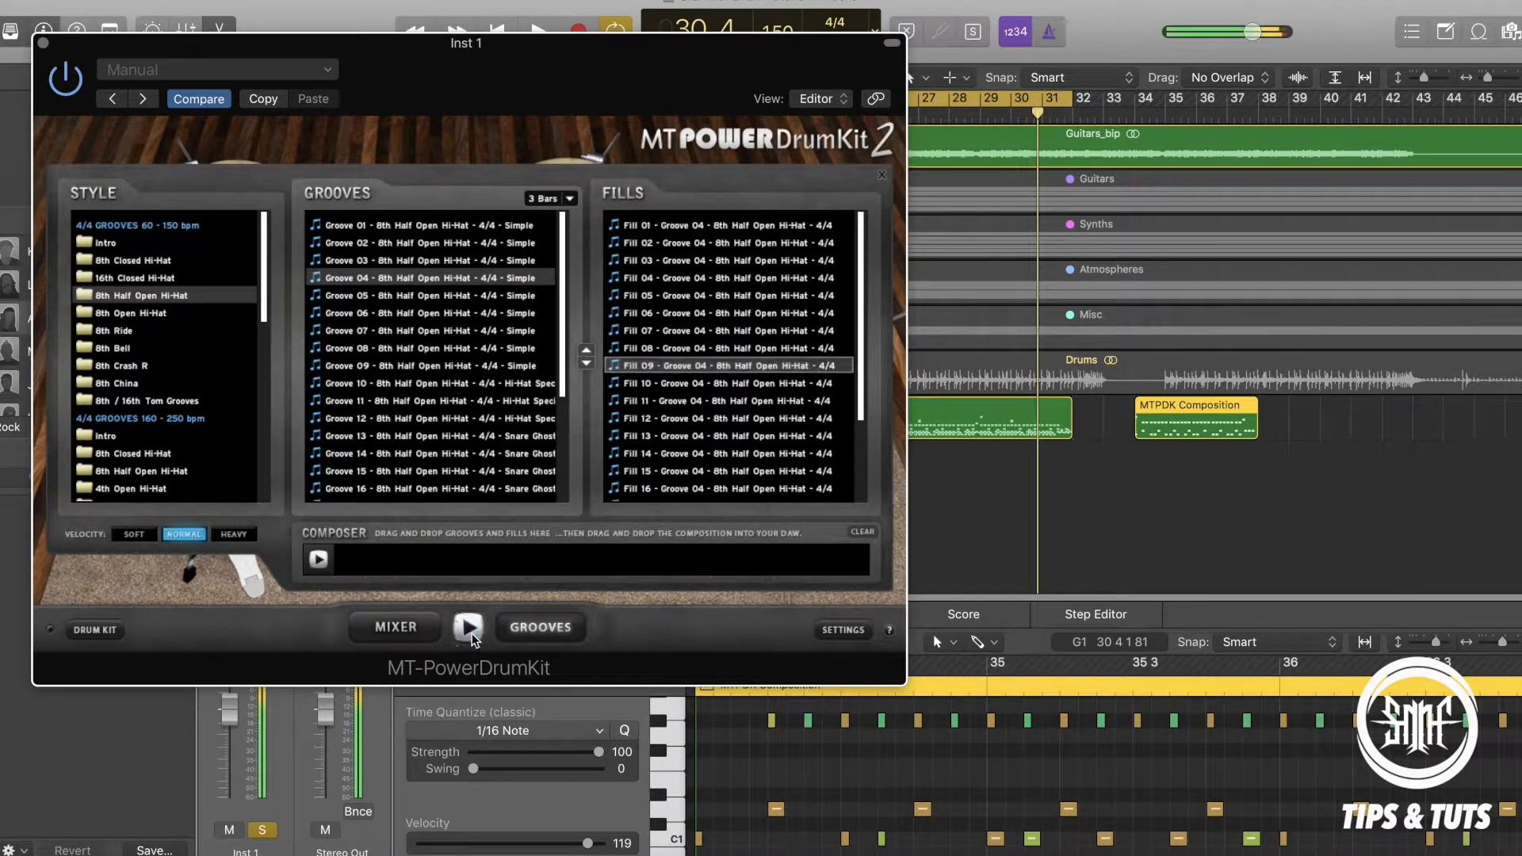
left_click(42, 46)
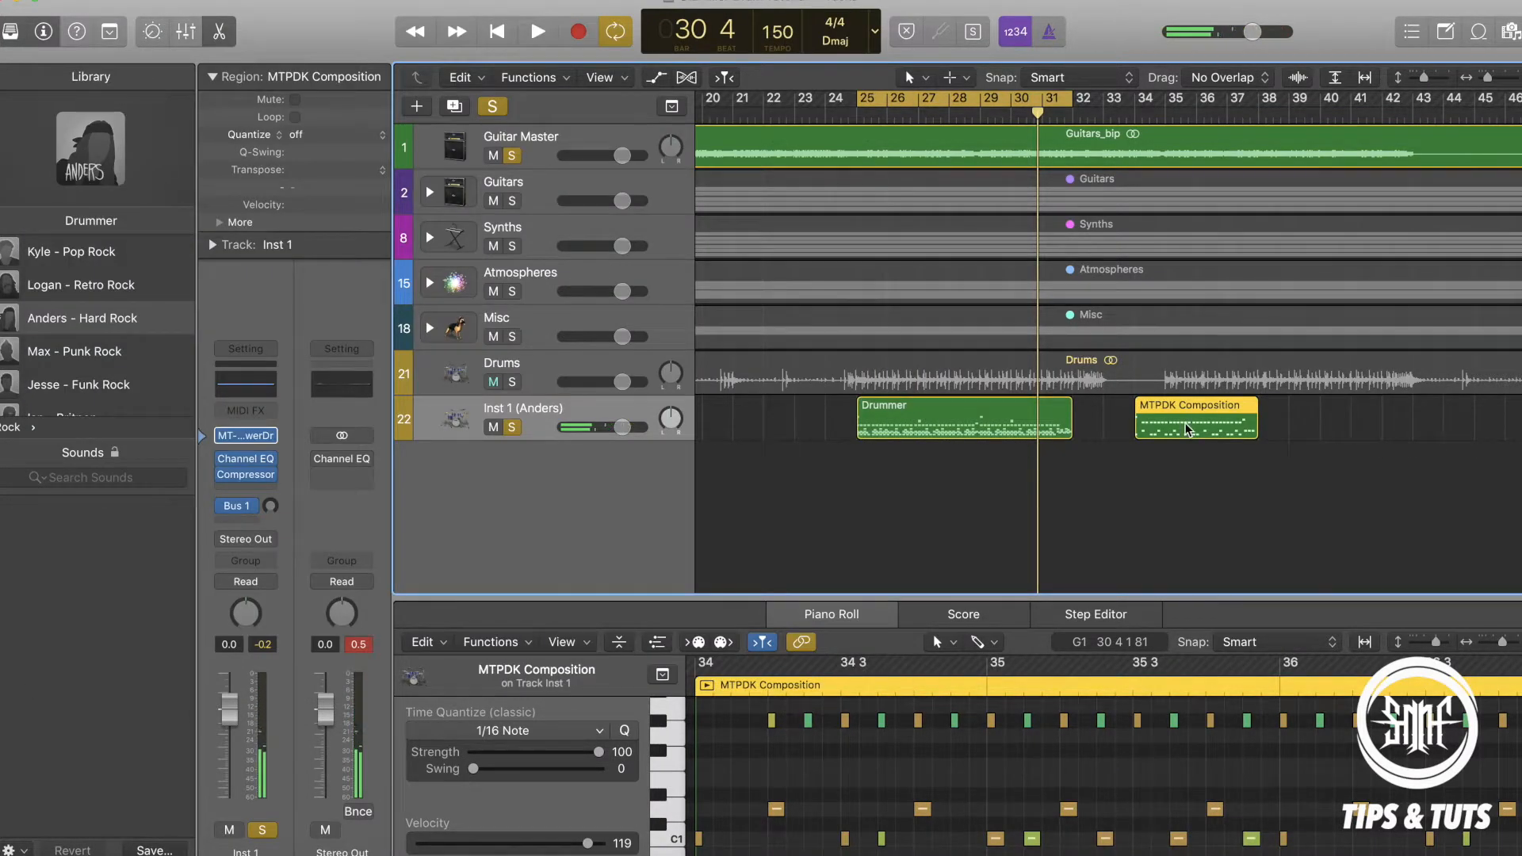
left_click(1156, 423)
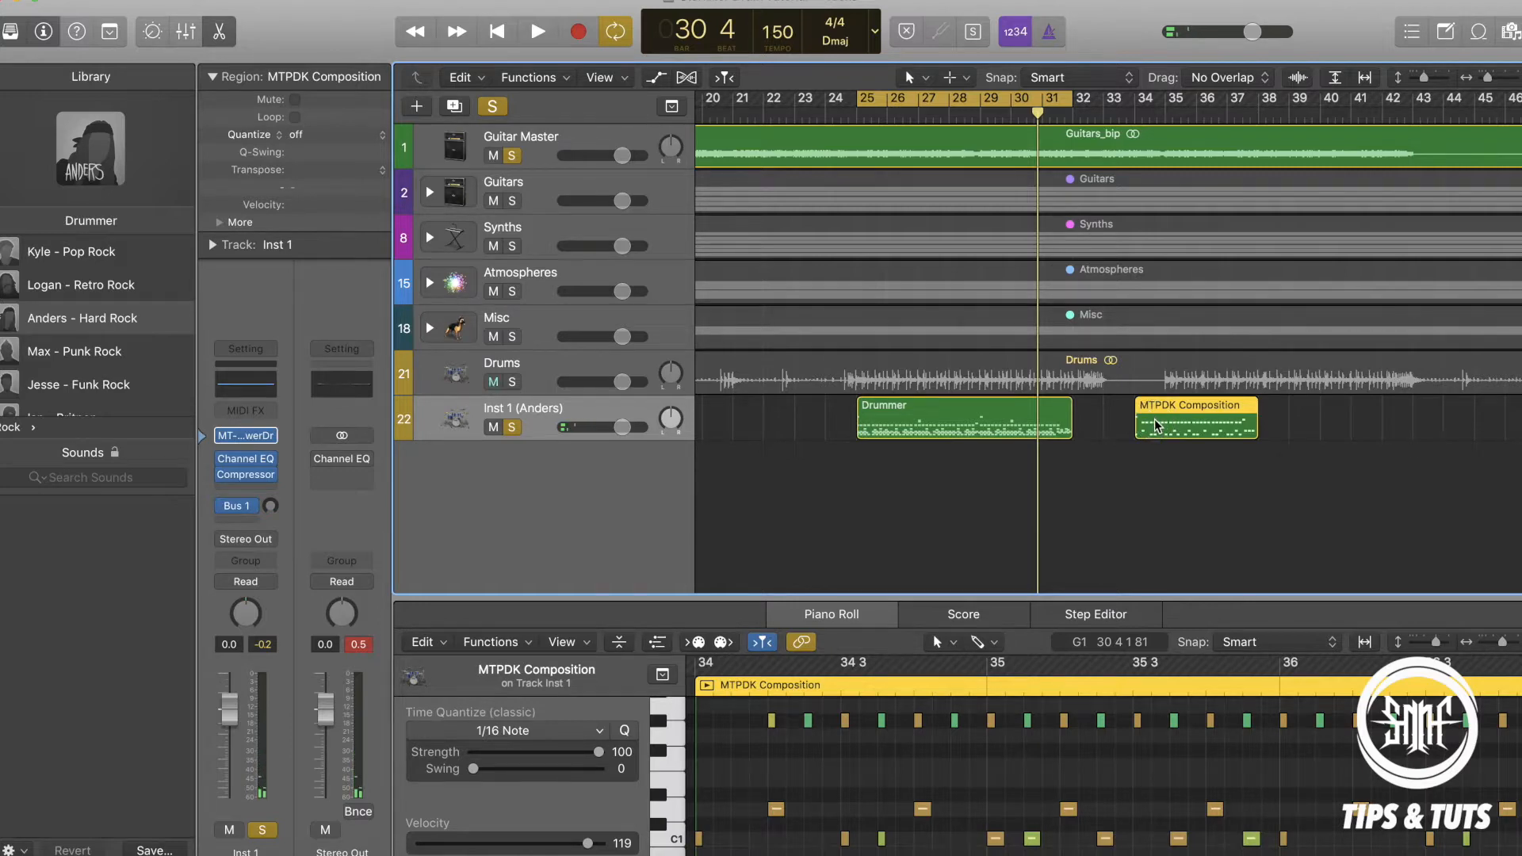
key("Delete")
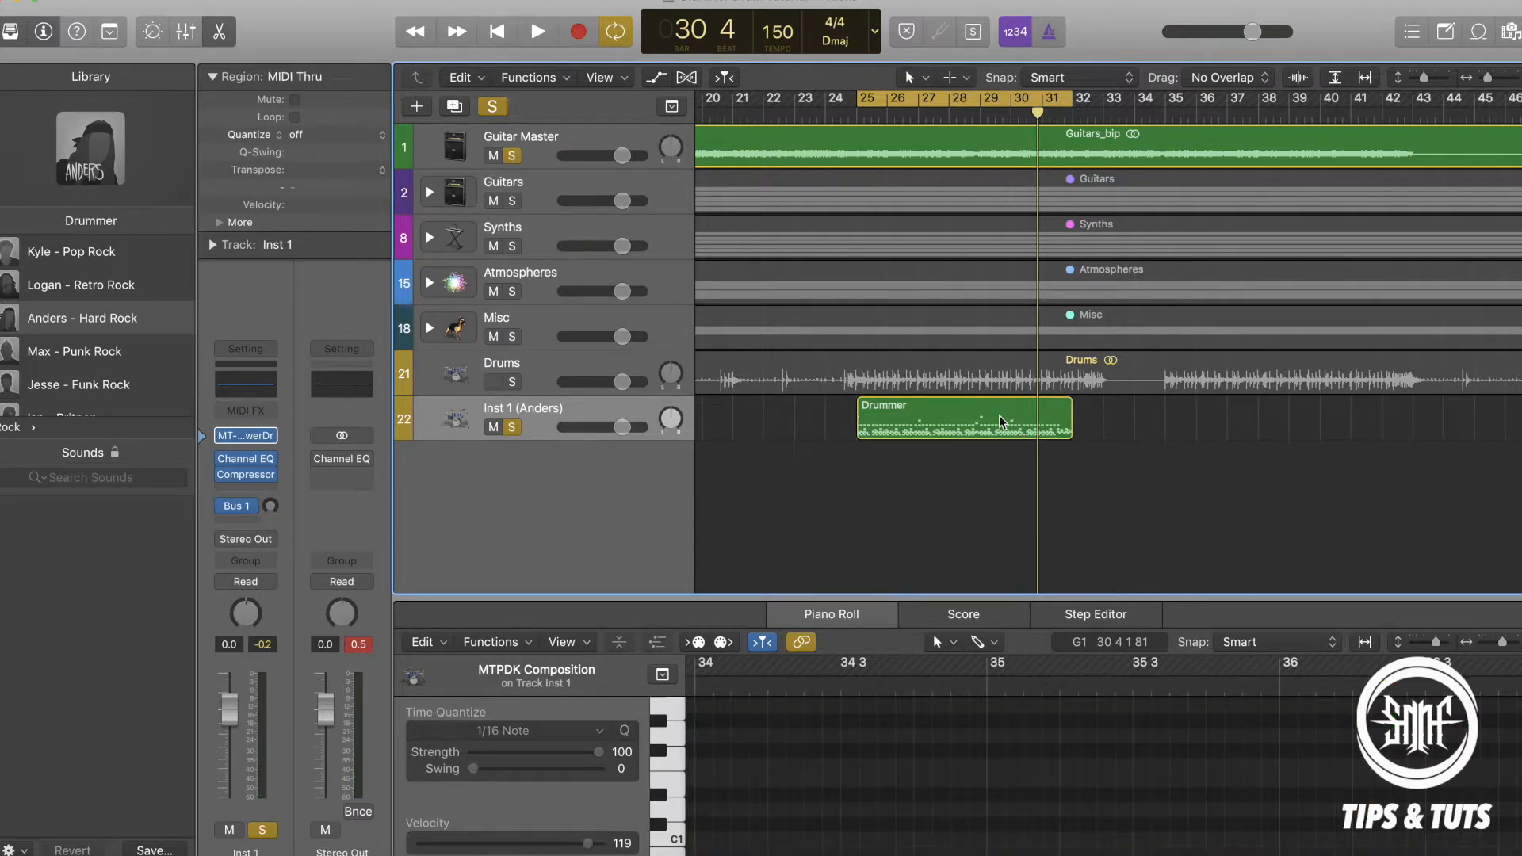
Play the Drummer region from bar 25 to hear MT-PowerDrumKit together with the guitars.
left_click(857, 118)
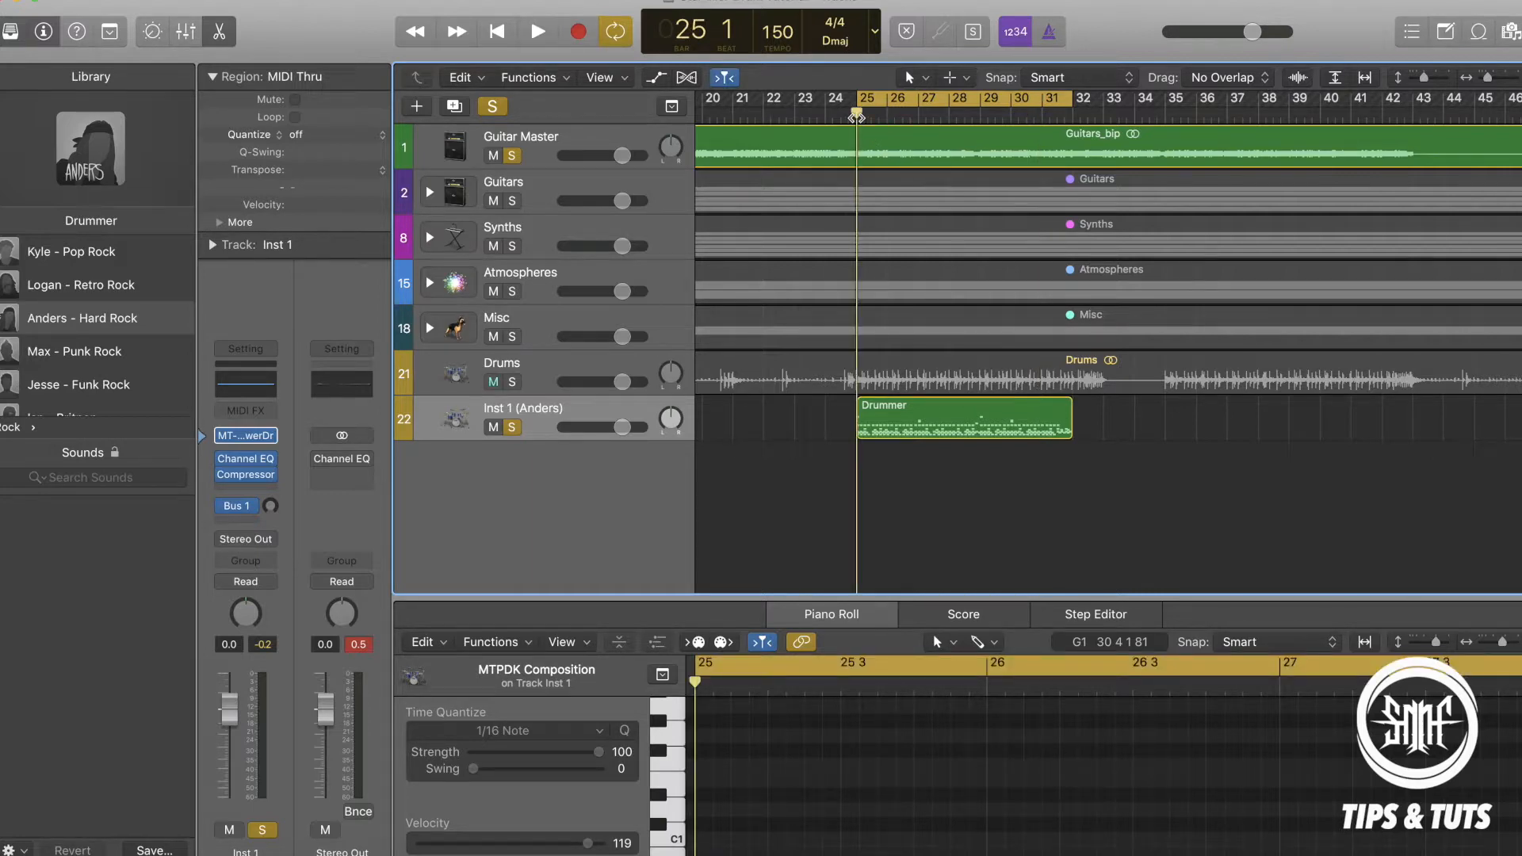
key("space")
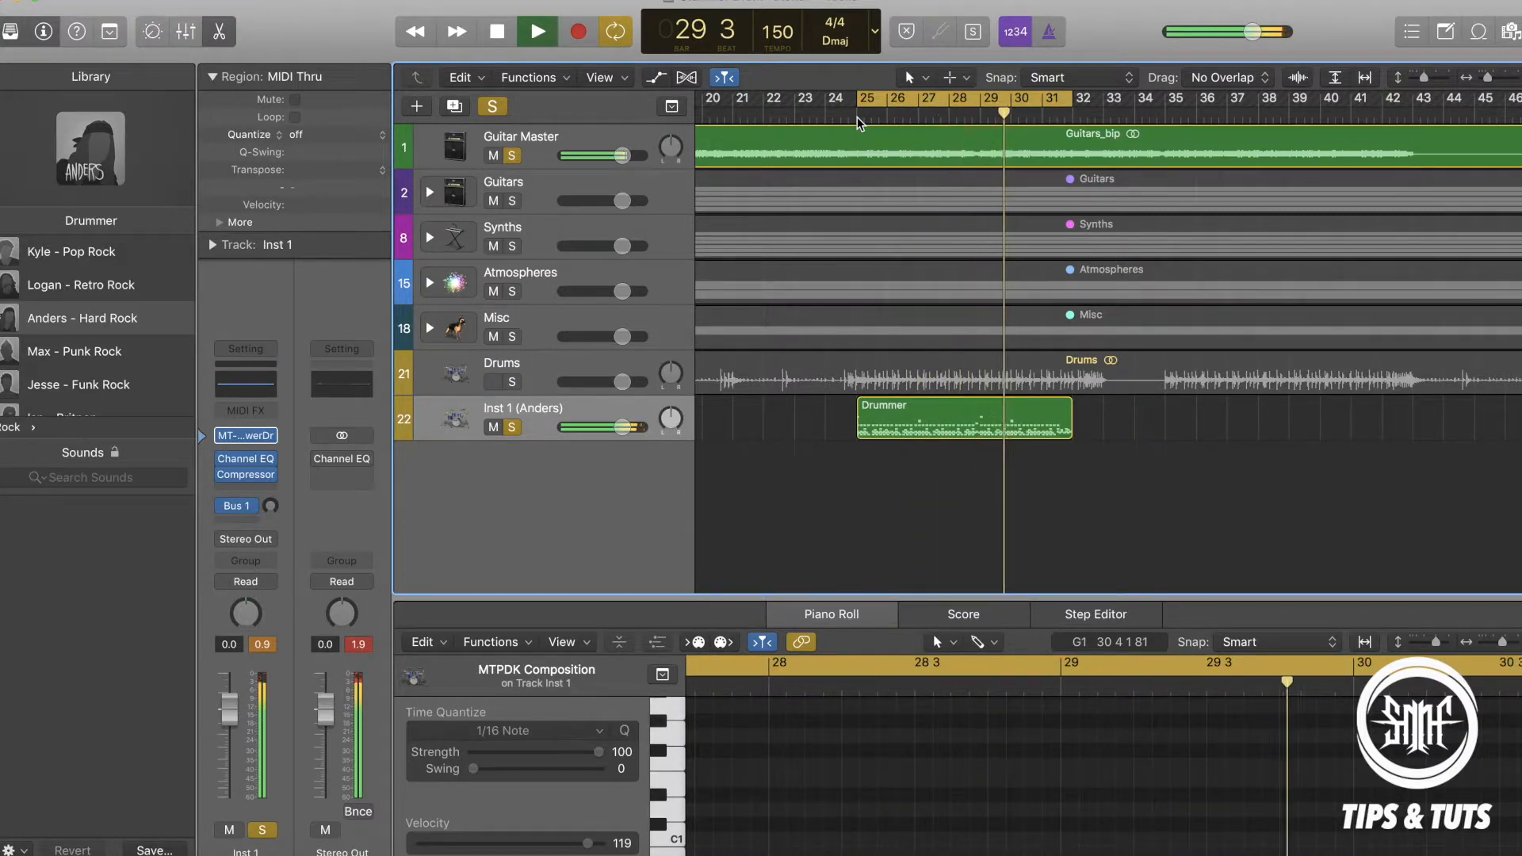
key("space")
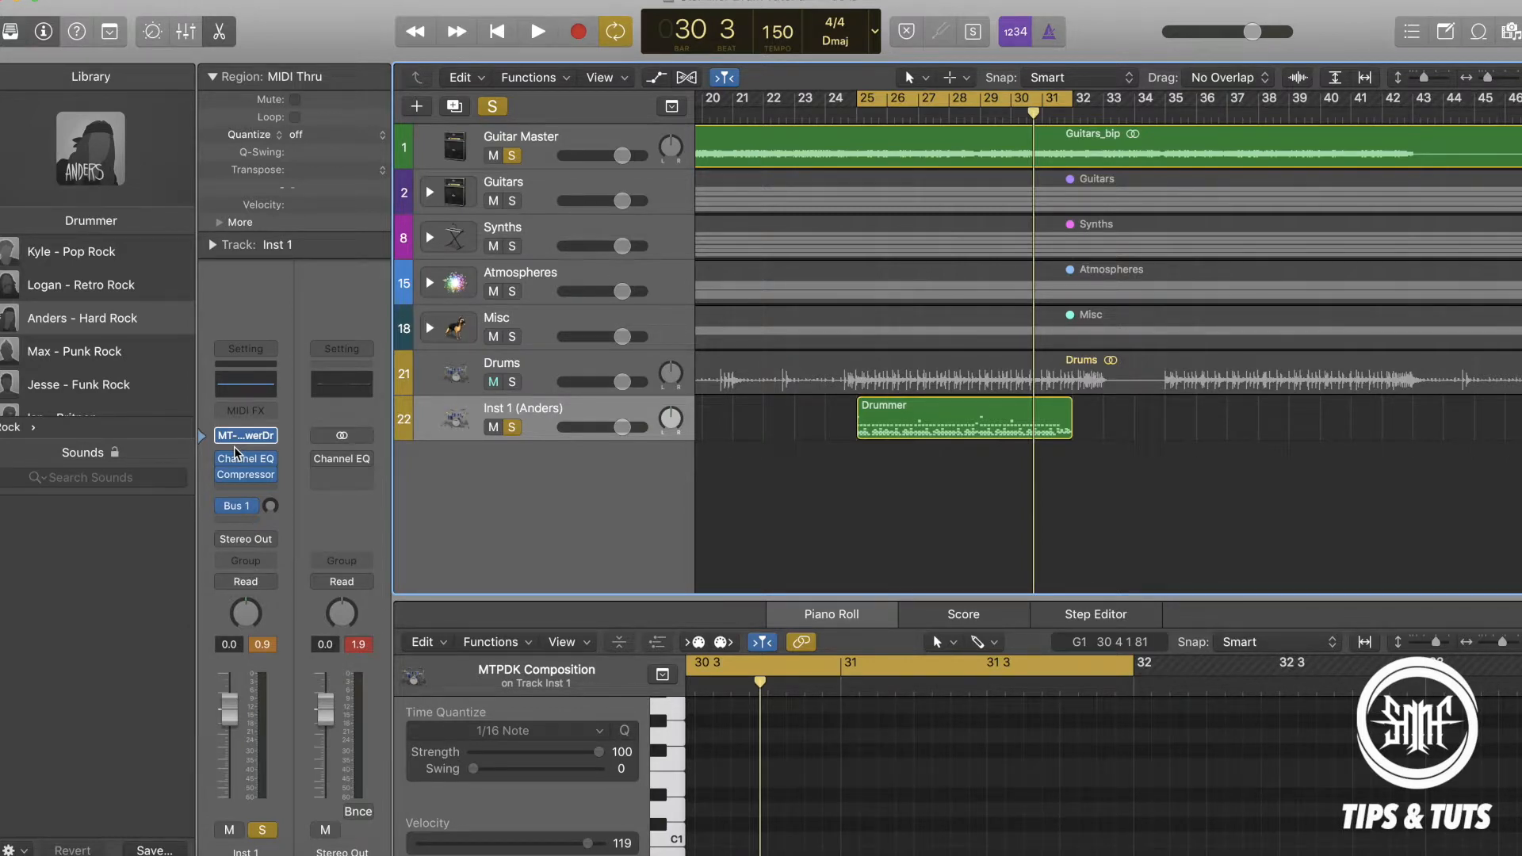
Show the Stereo and Multi-Output (8xStereo) variants of MT-PowerDrumKit among the instrument choices for Inst 1.
left_click(269, 436)
mouse_move(331, 447)
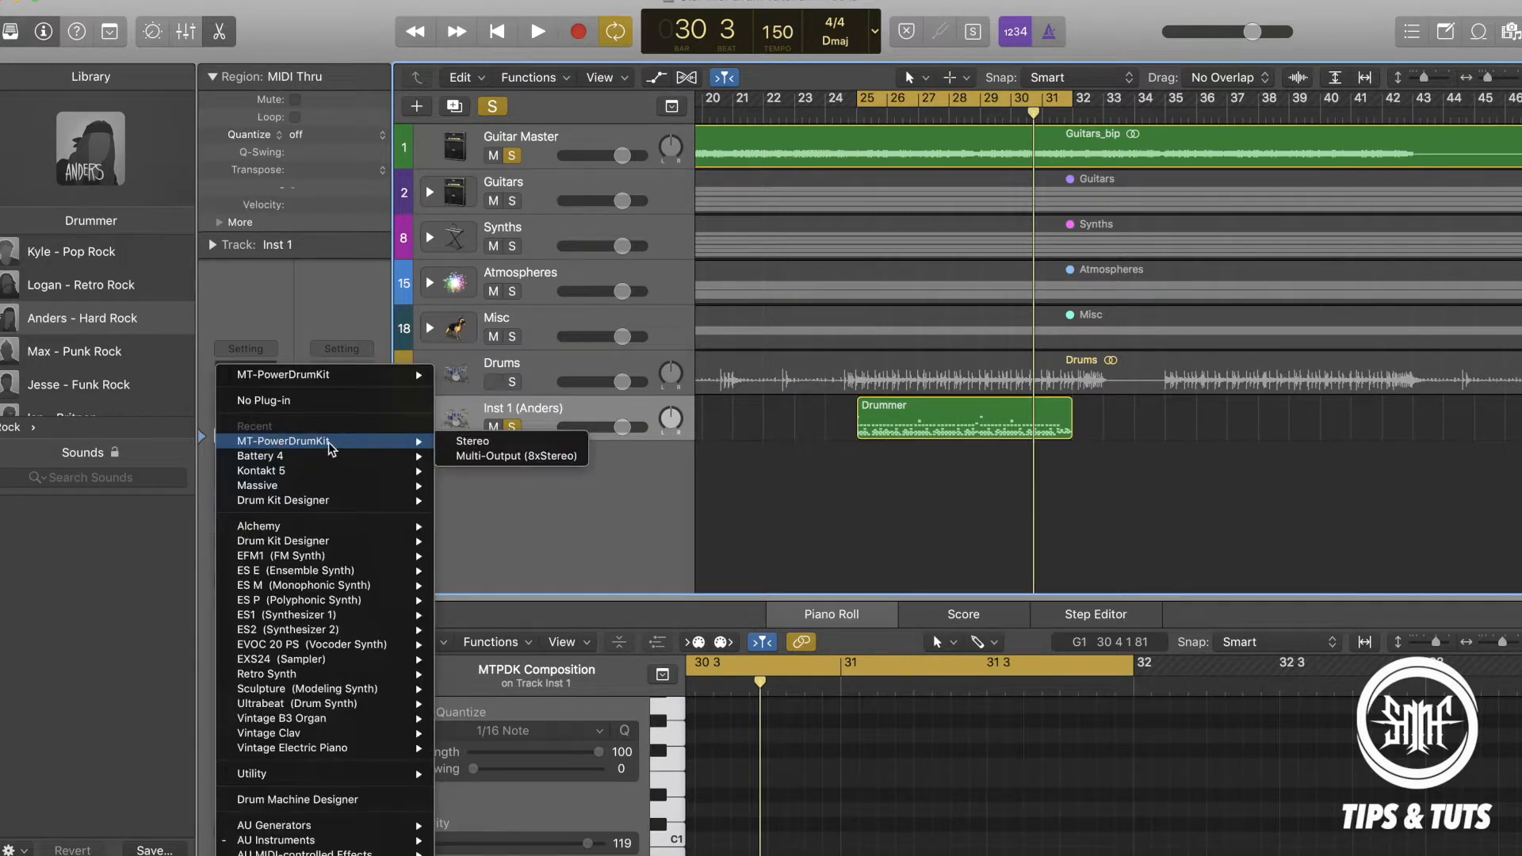
left_click(523, 457)
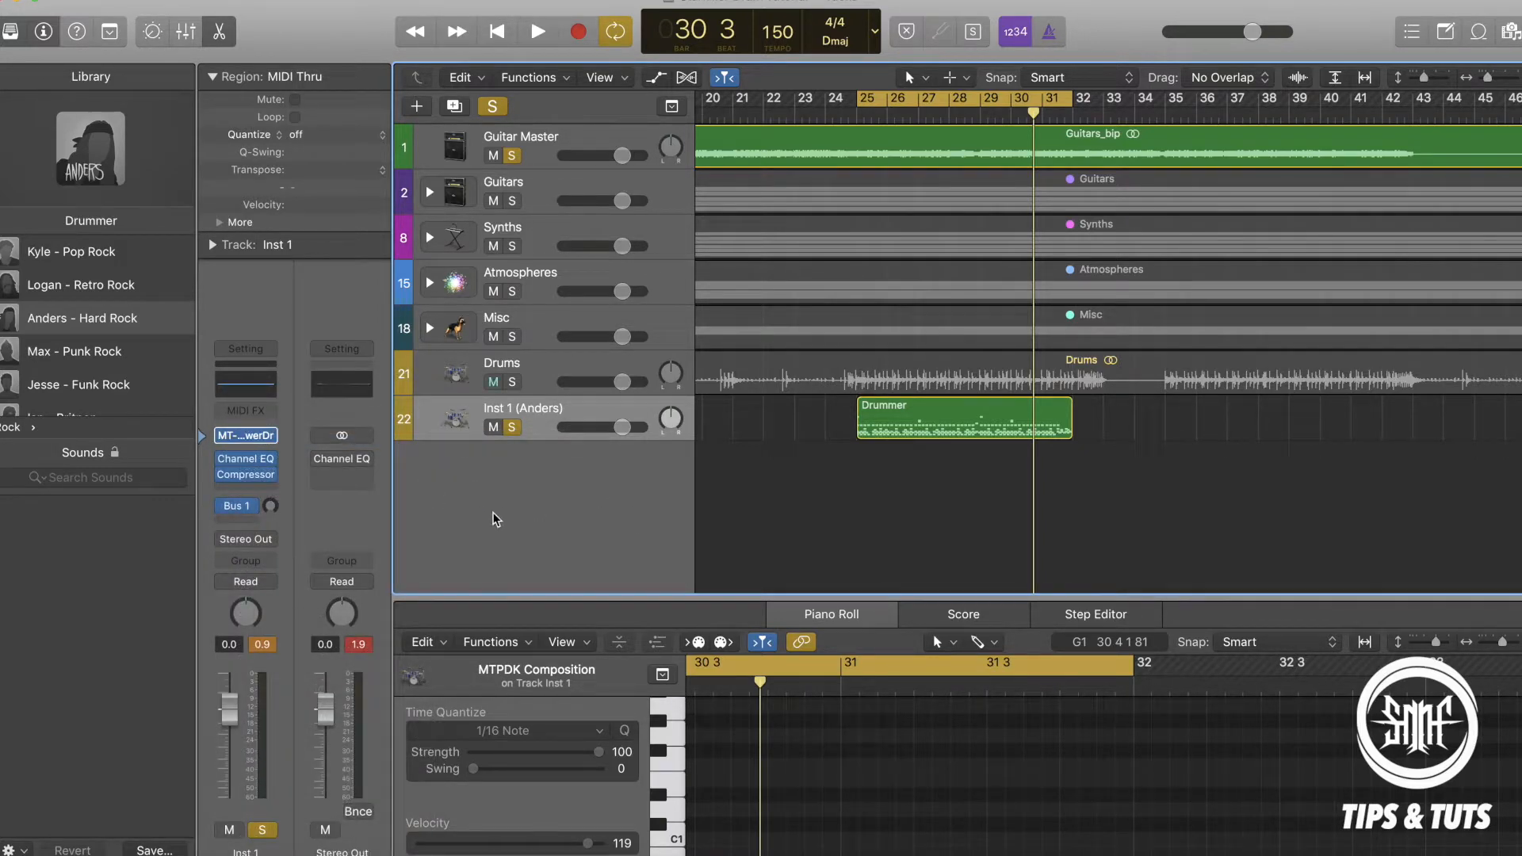
Check the Channel EQ and Compressor settings on the Inst 1 channel strip and bypass both effects.
left_click(246, 460)
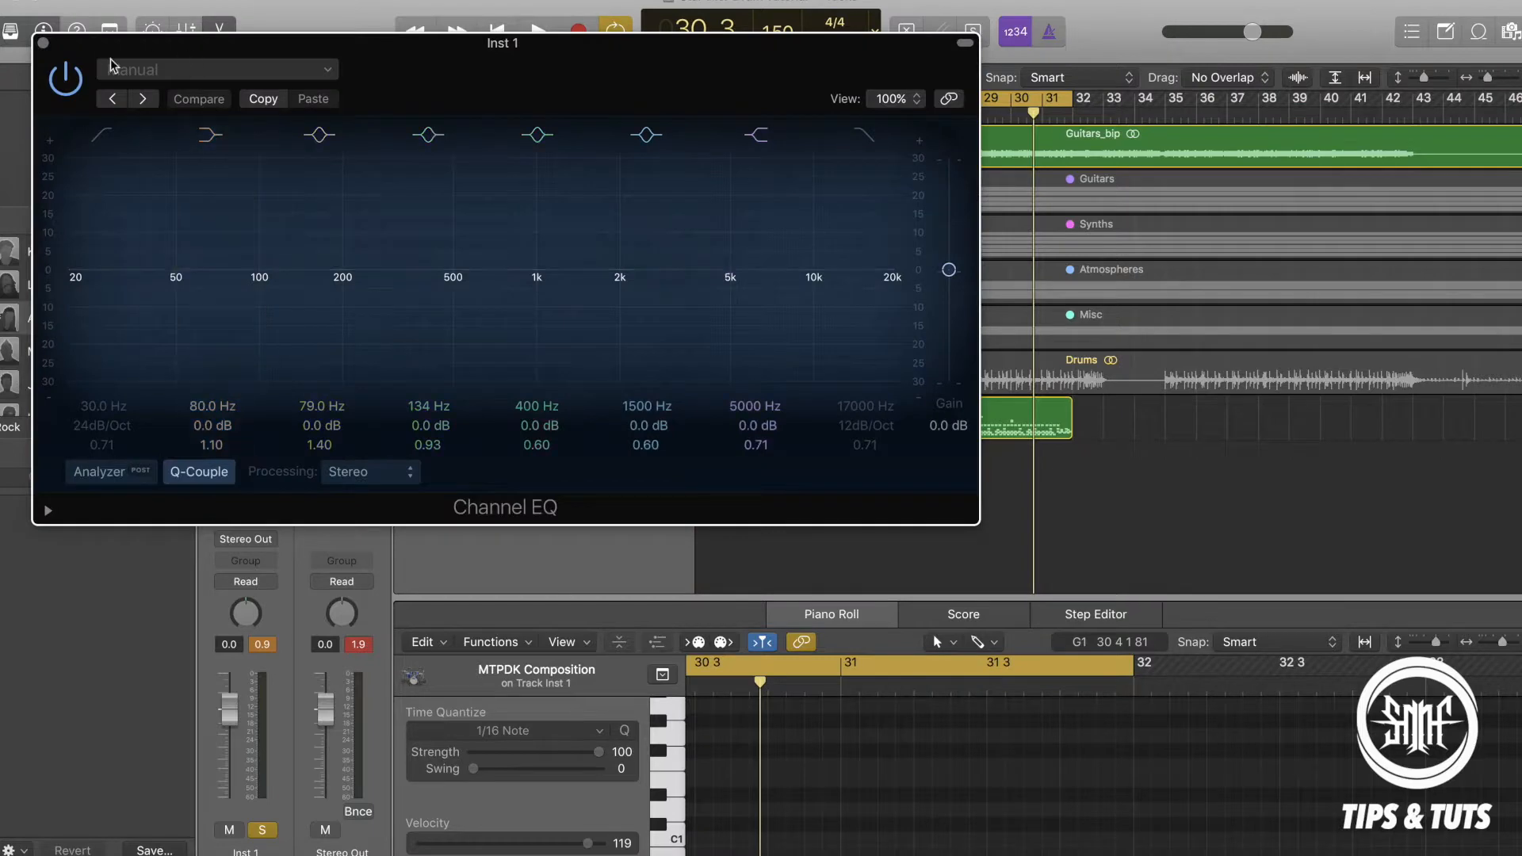
left_click(44, 42)
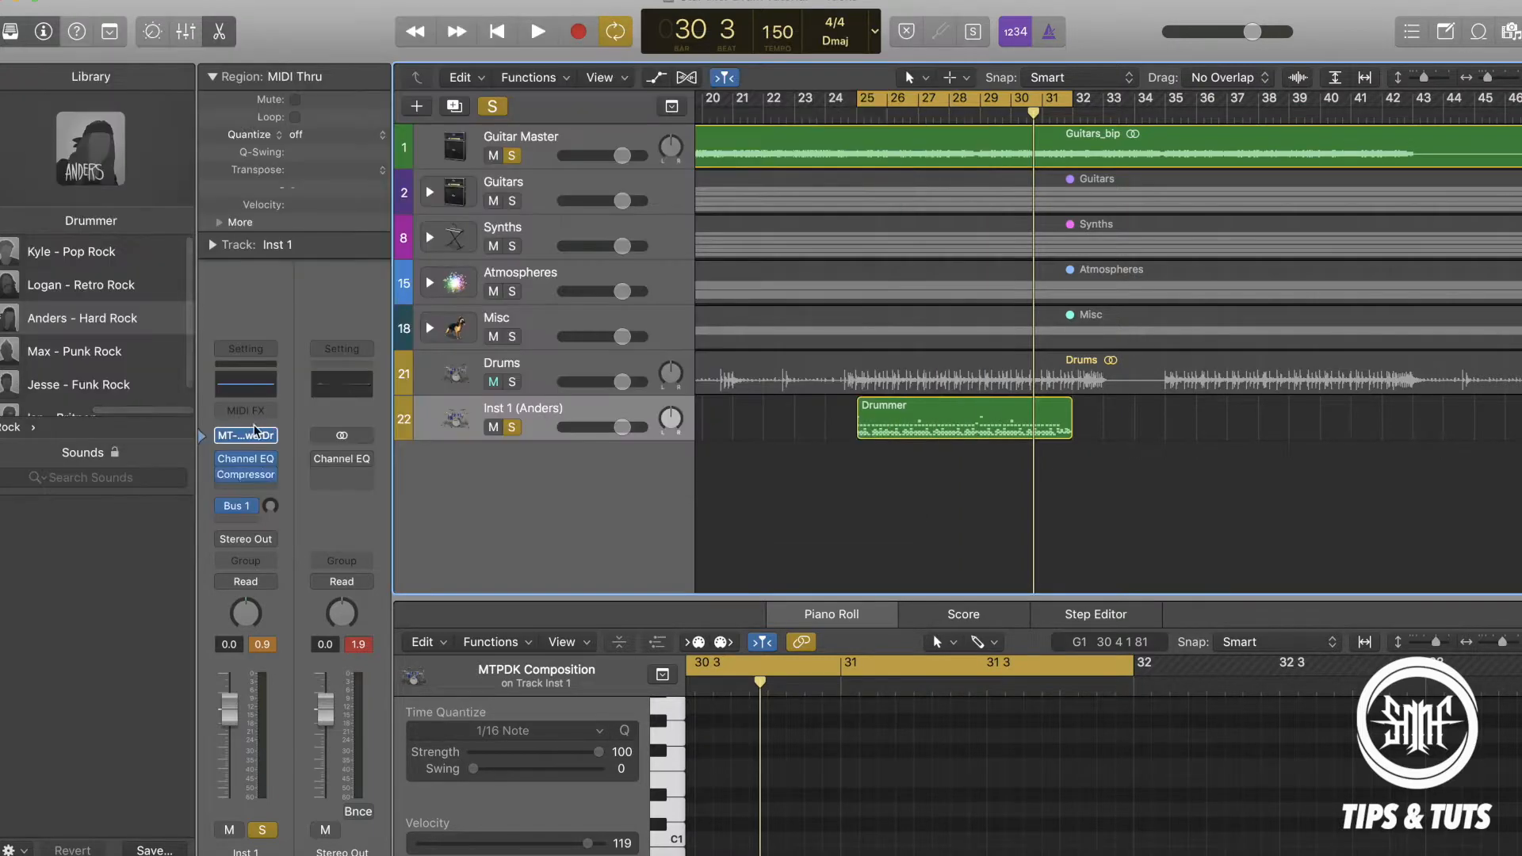
left_click(246, 474)
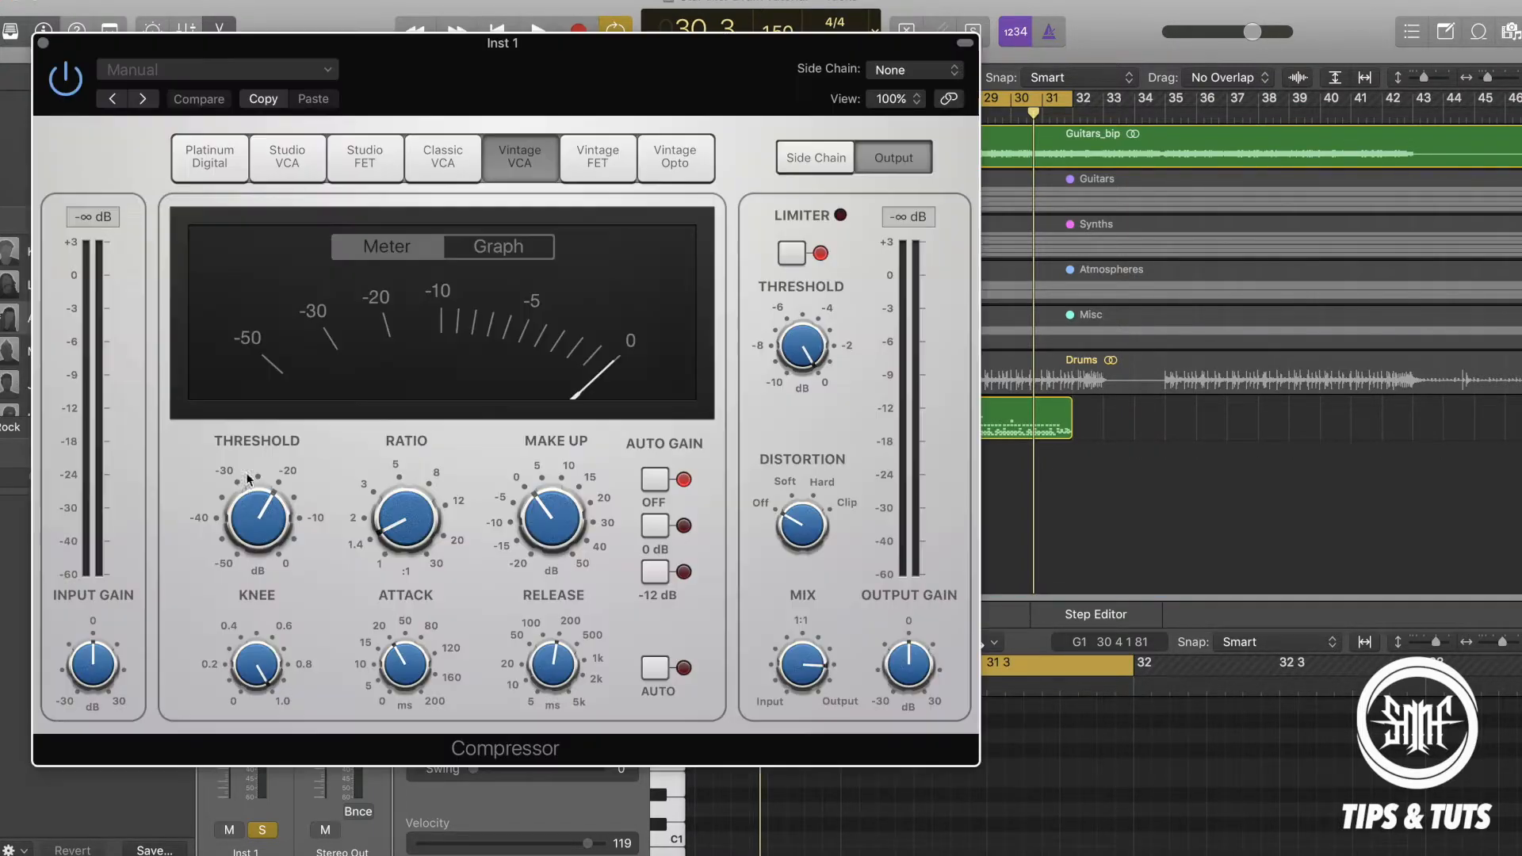
left_click(44, 42)
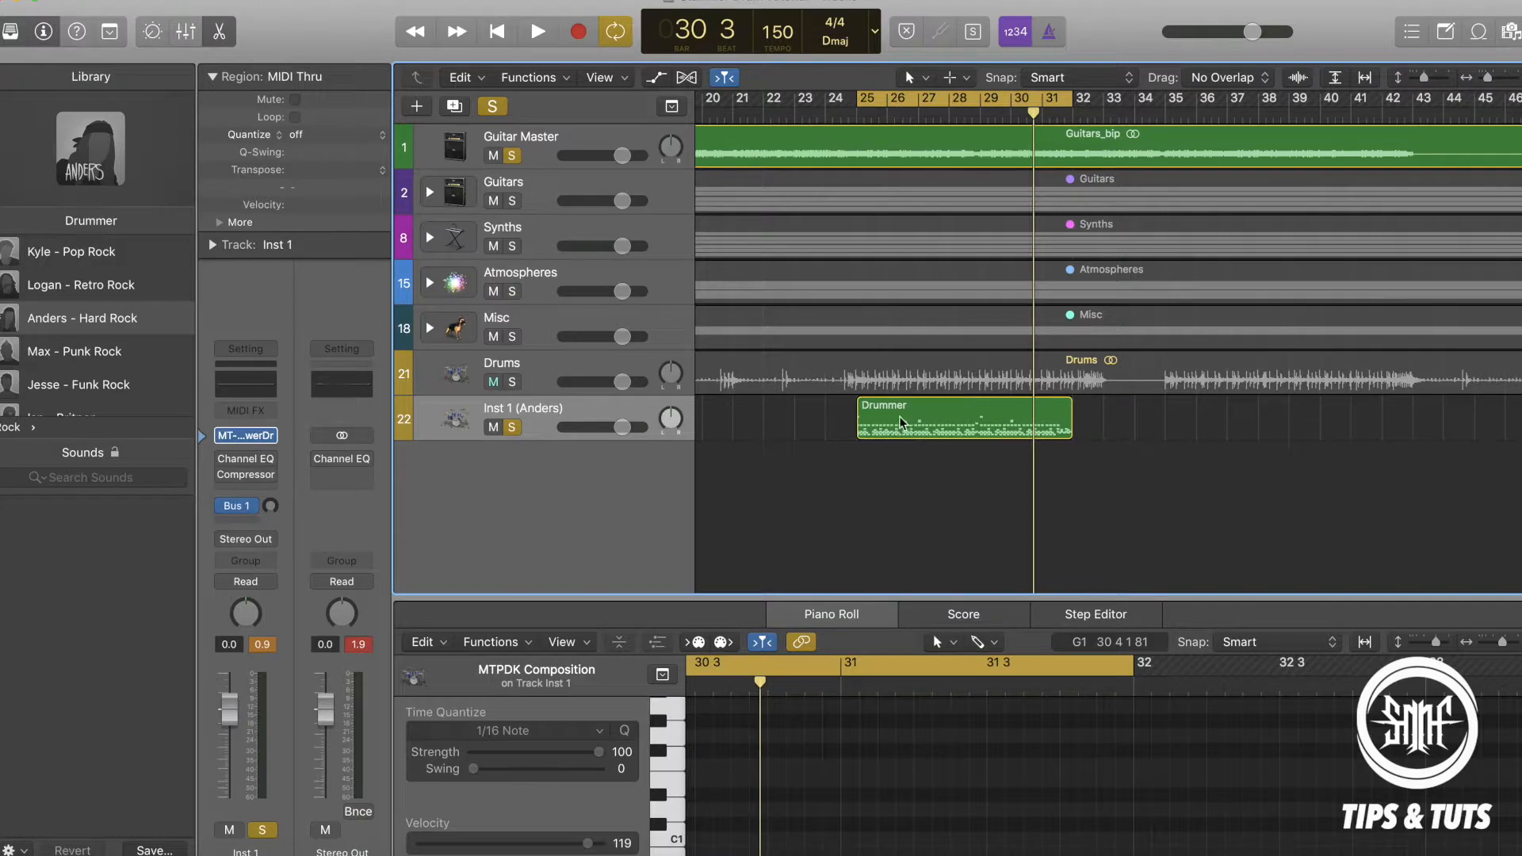
Examine the Drummer MIDI region's notes in the Piano Roll with the view collapsed to the used note rows.
left_click(926, 417)
scroll(856, 745, "down", 3)
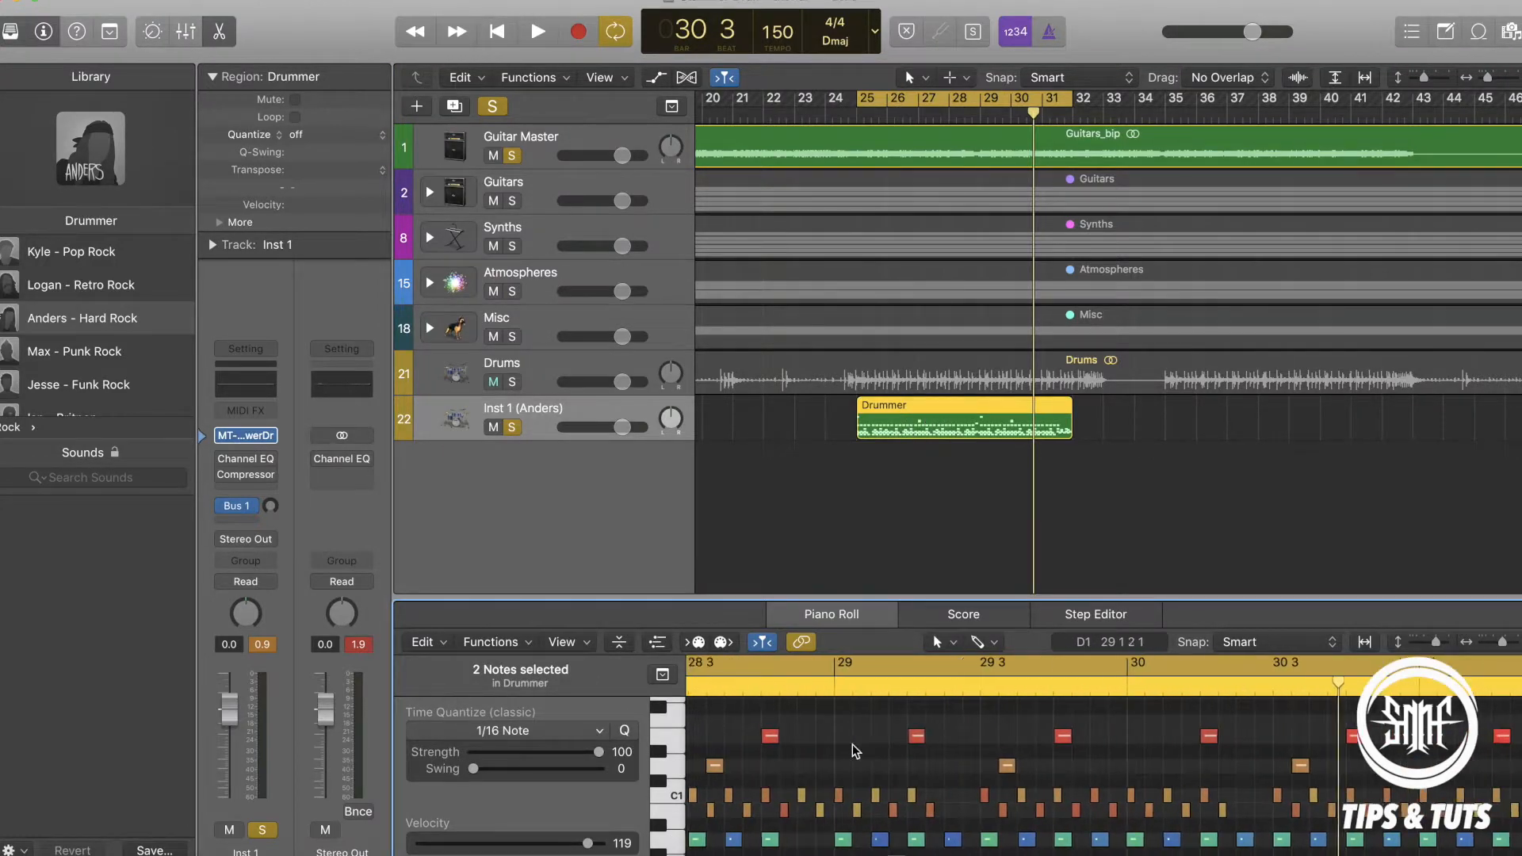
left_click(619, 643)
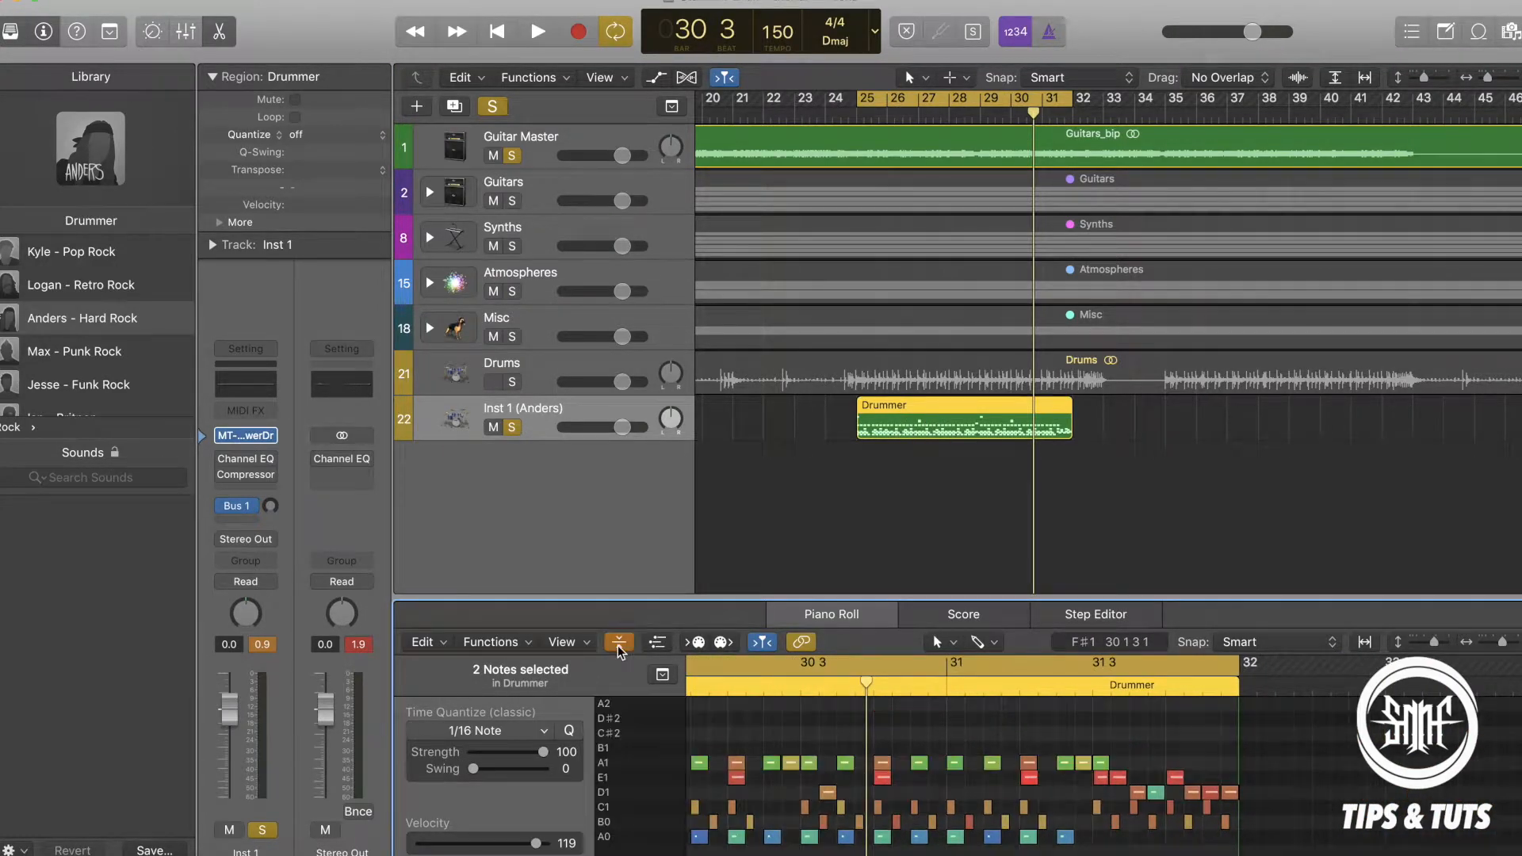
left_click(619, 643)
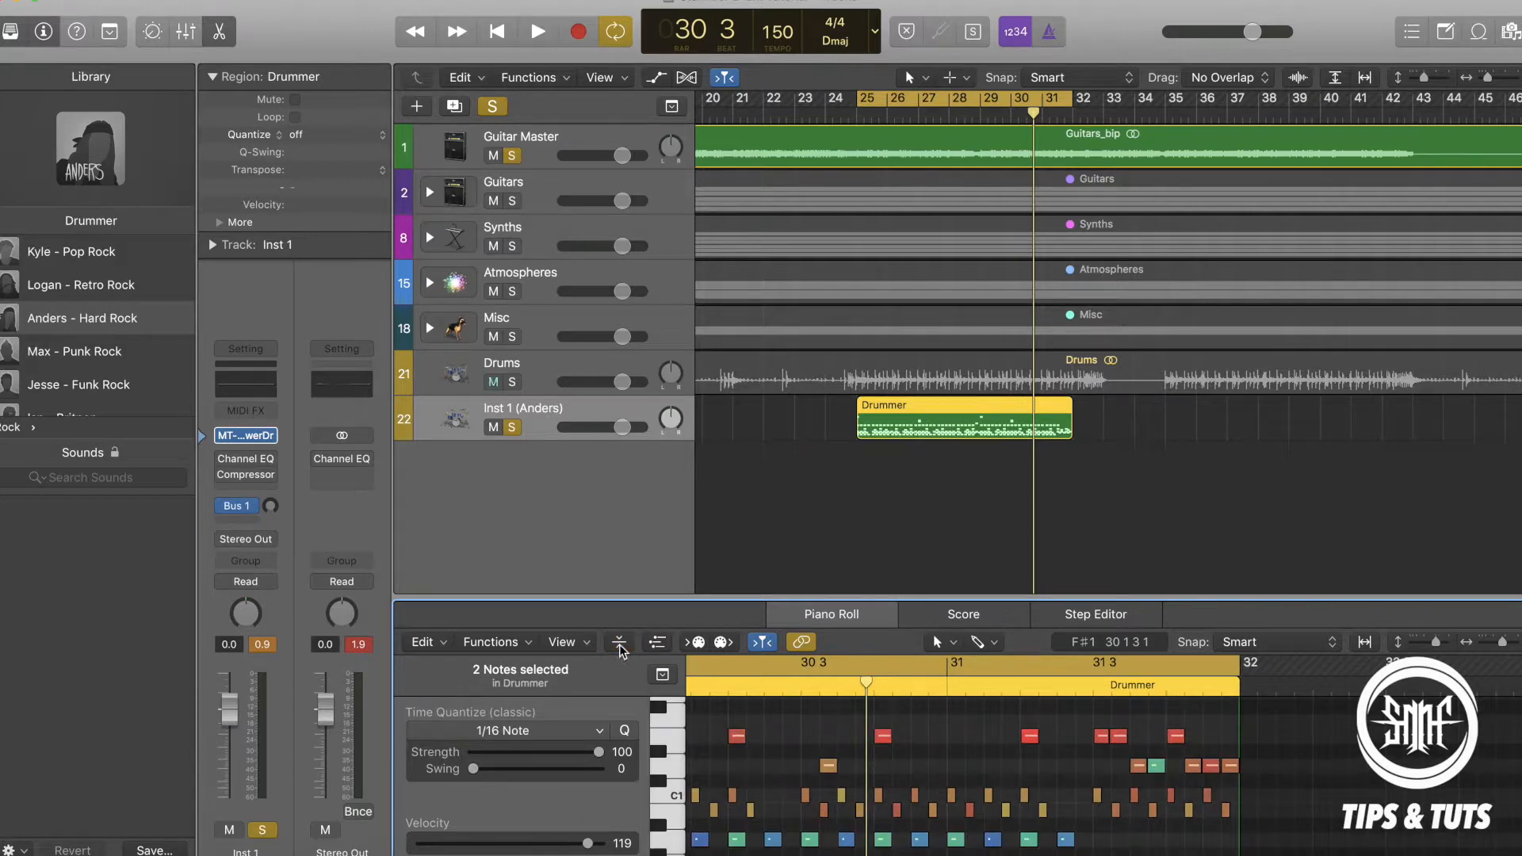
left_click(619, 643)
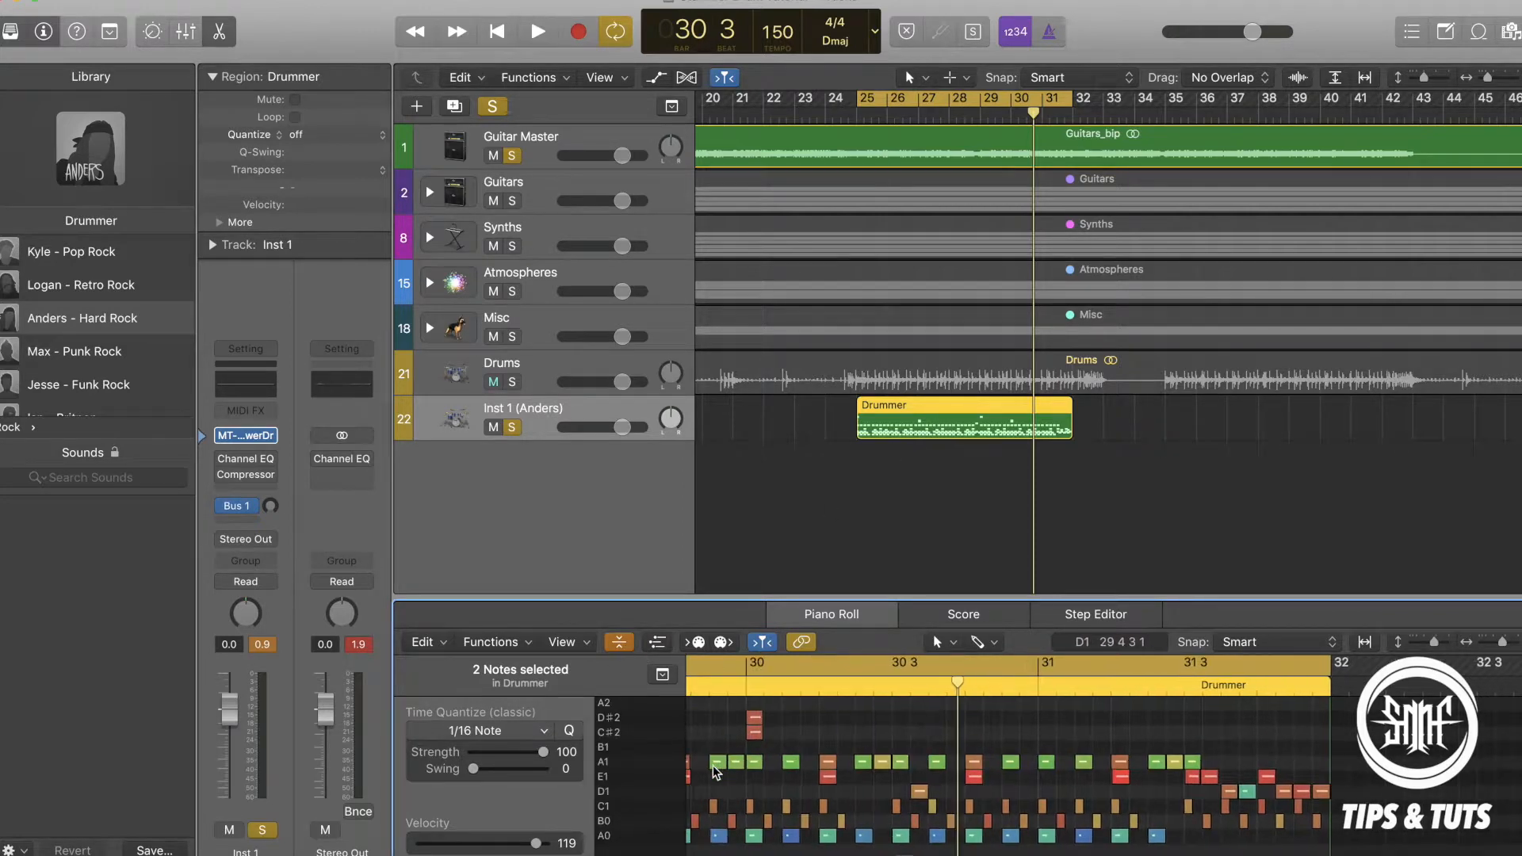
scroll(712, 780, "left", 8)
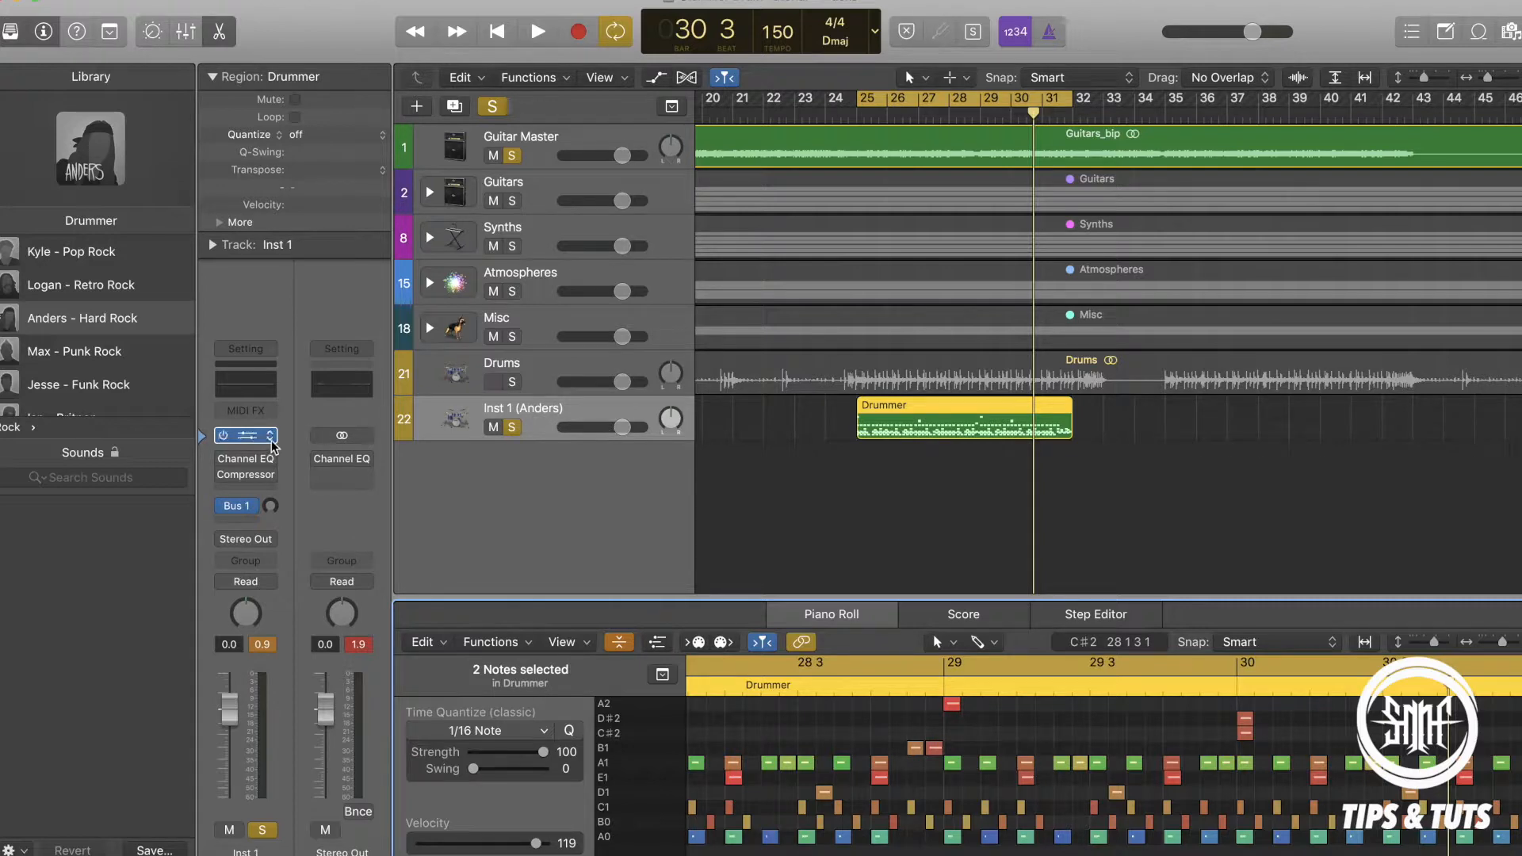
Add a Drummer region at bar 32 with the Heavy Hand preset and set its intensity midway between loud and soft.
left_click(1086, 419)
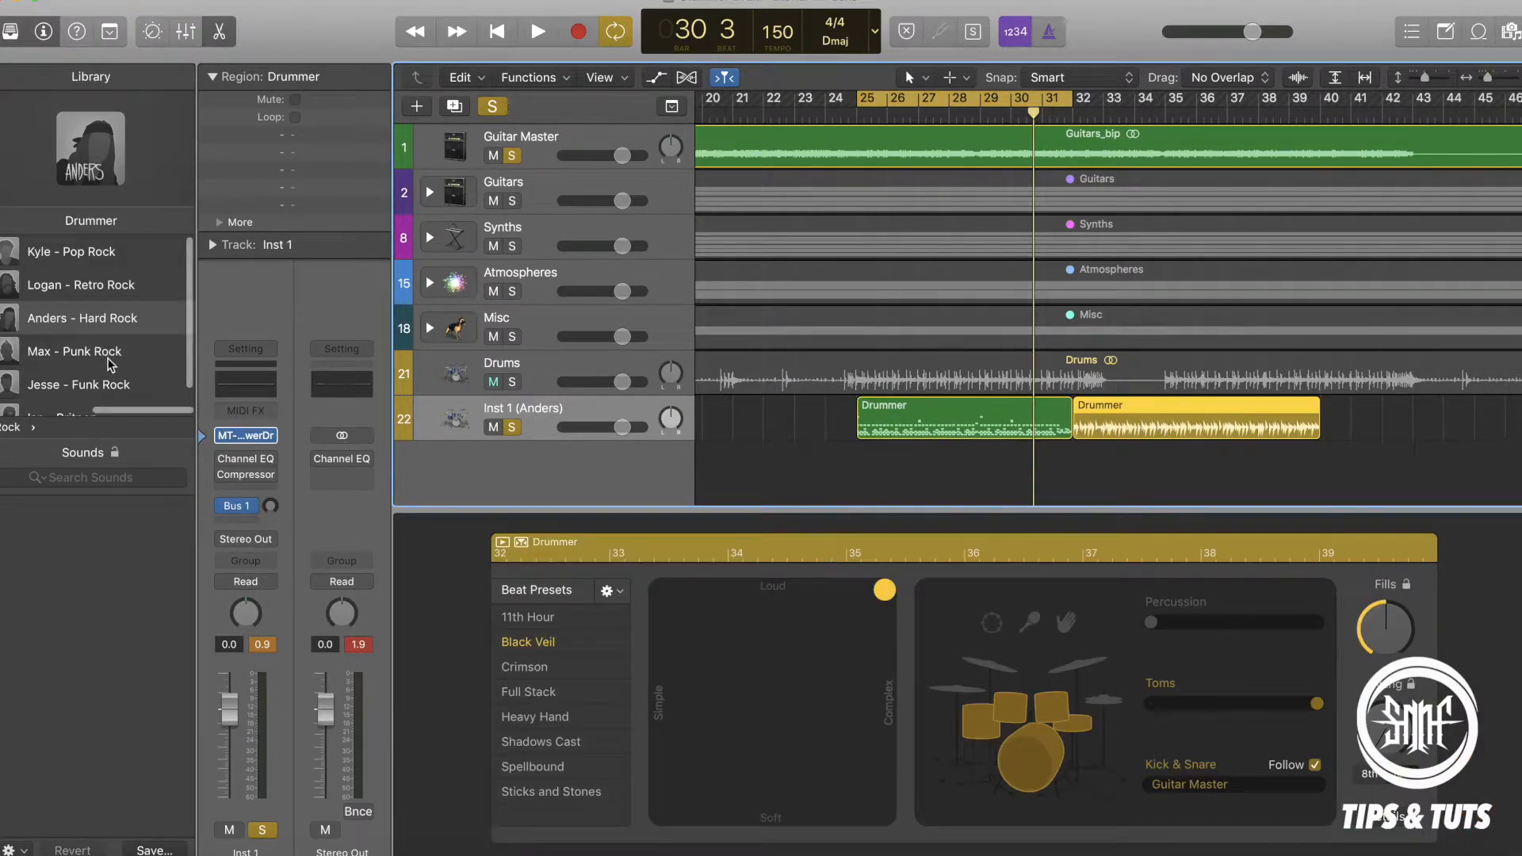
left_click(536, 716)
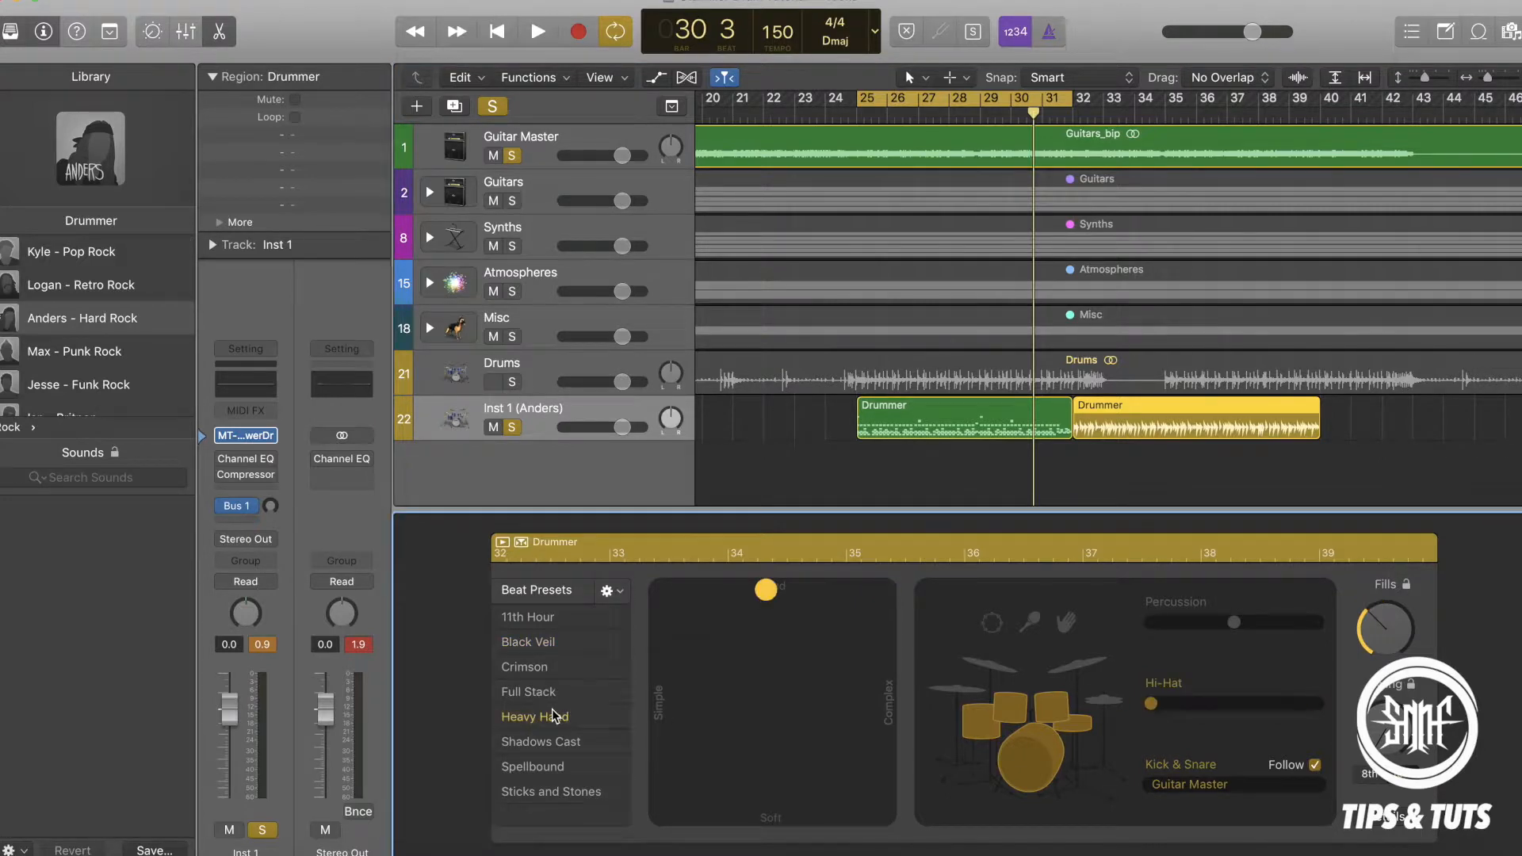
left_click(773, 693)
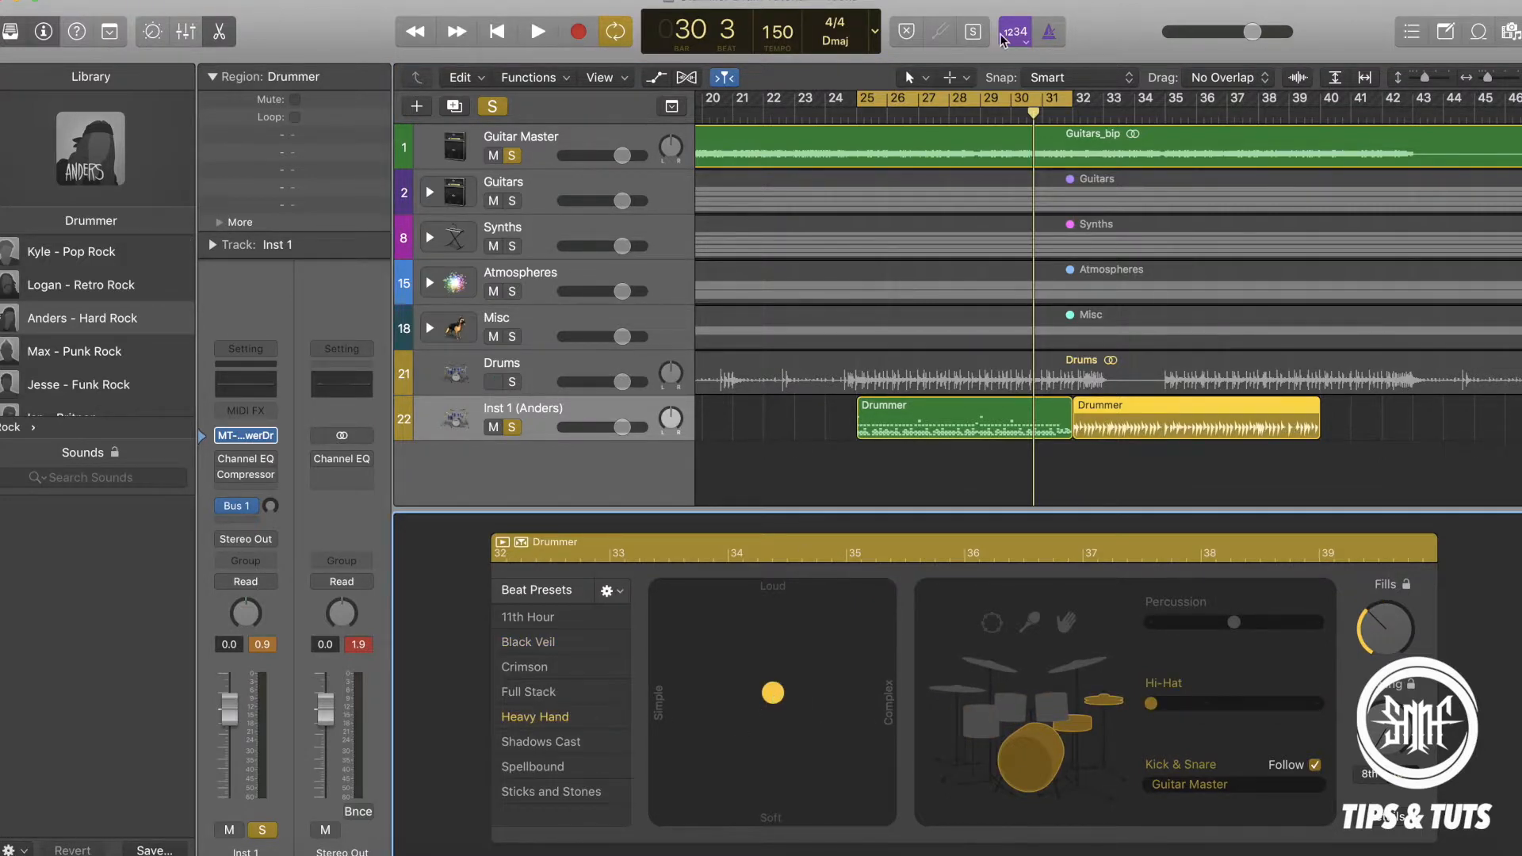
Move the cycle range to bars 32–40 over the new Drummer region and start playback.
left_click_drag(944, 92, 1161, 95)
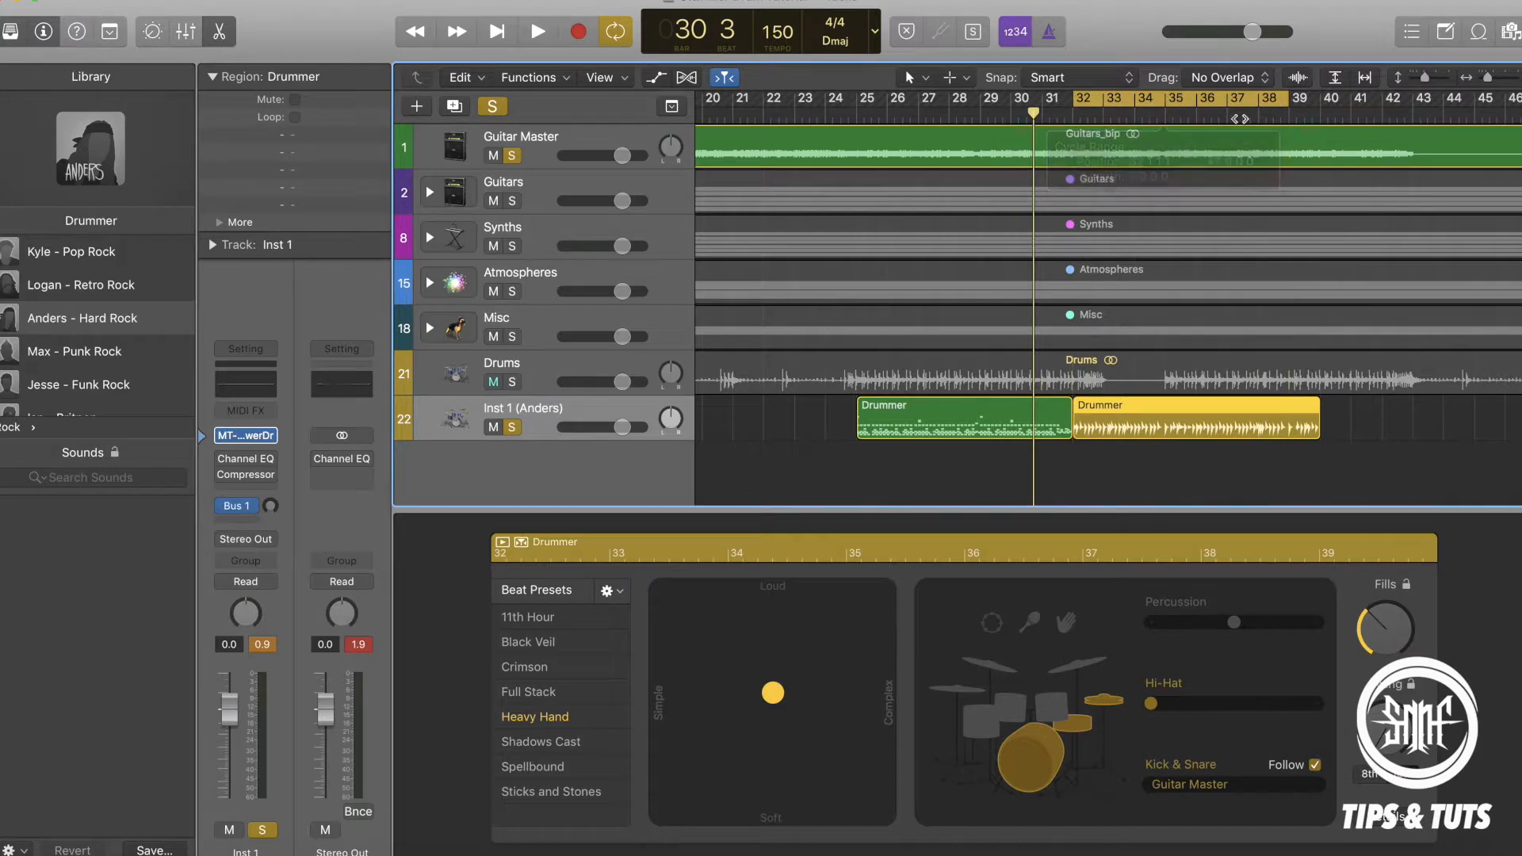
left_click_drag(1289, 109, 1323, 111)
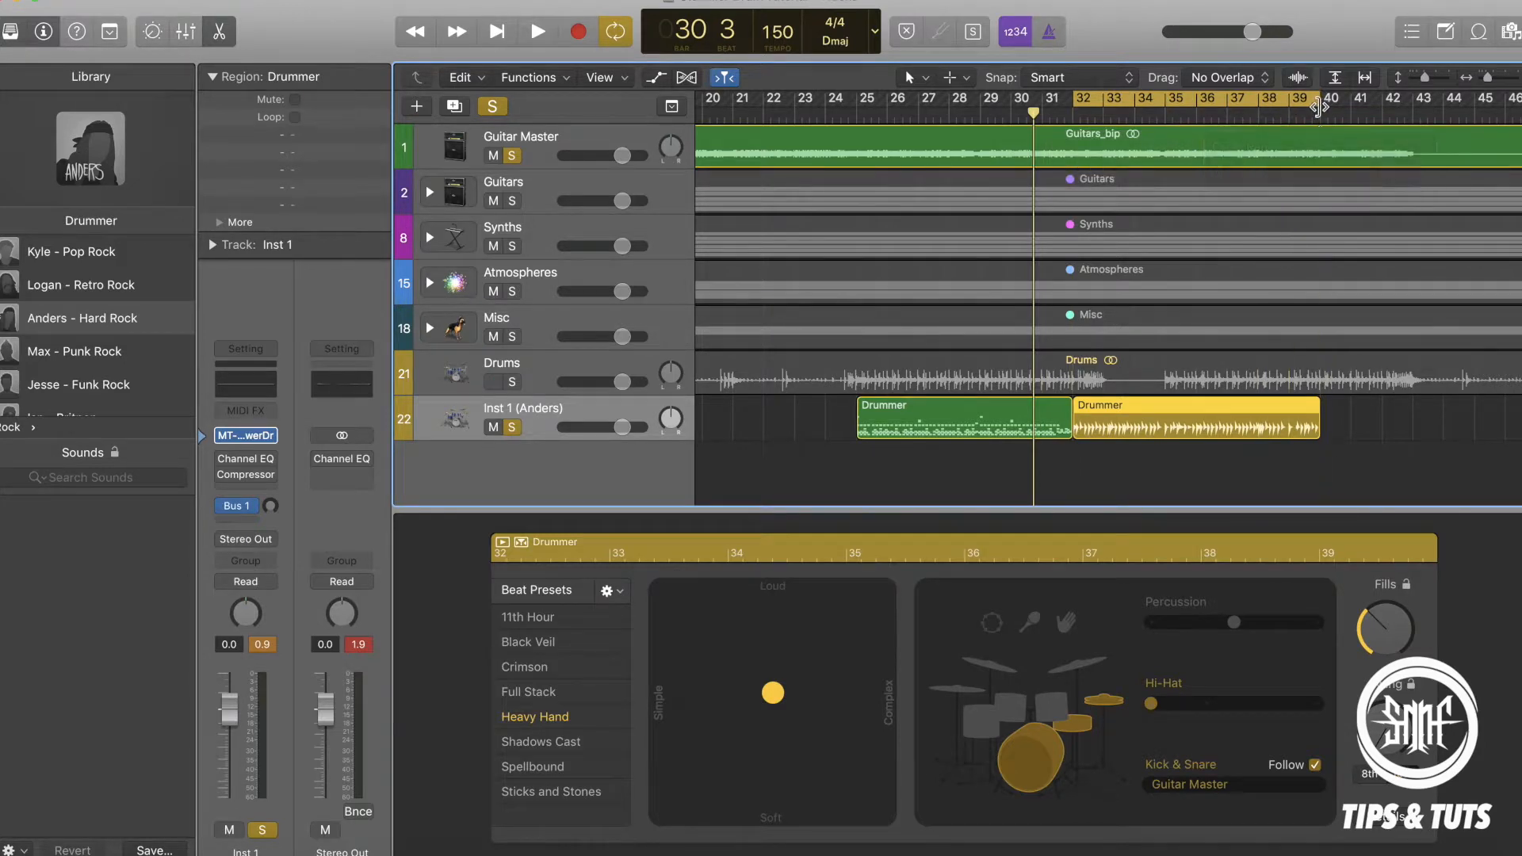
key("space")
Try the Shadows Cast and Sticks and Stones presets on the new Drummer region, making the latter simpler and softer.
left_click(547, 742)
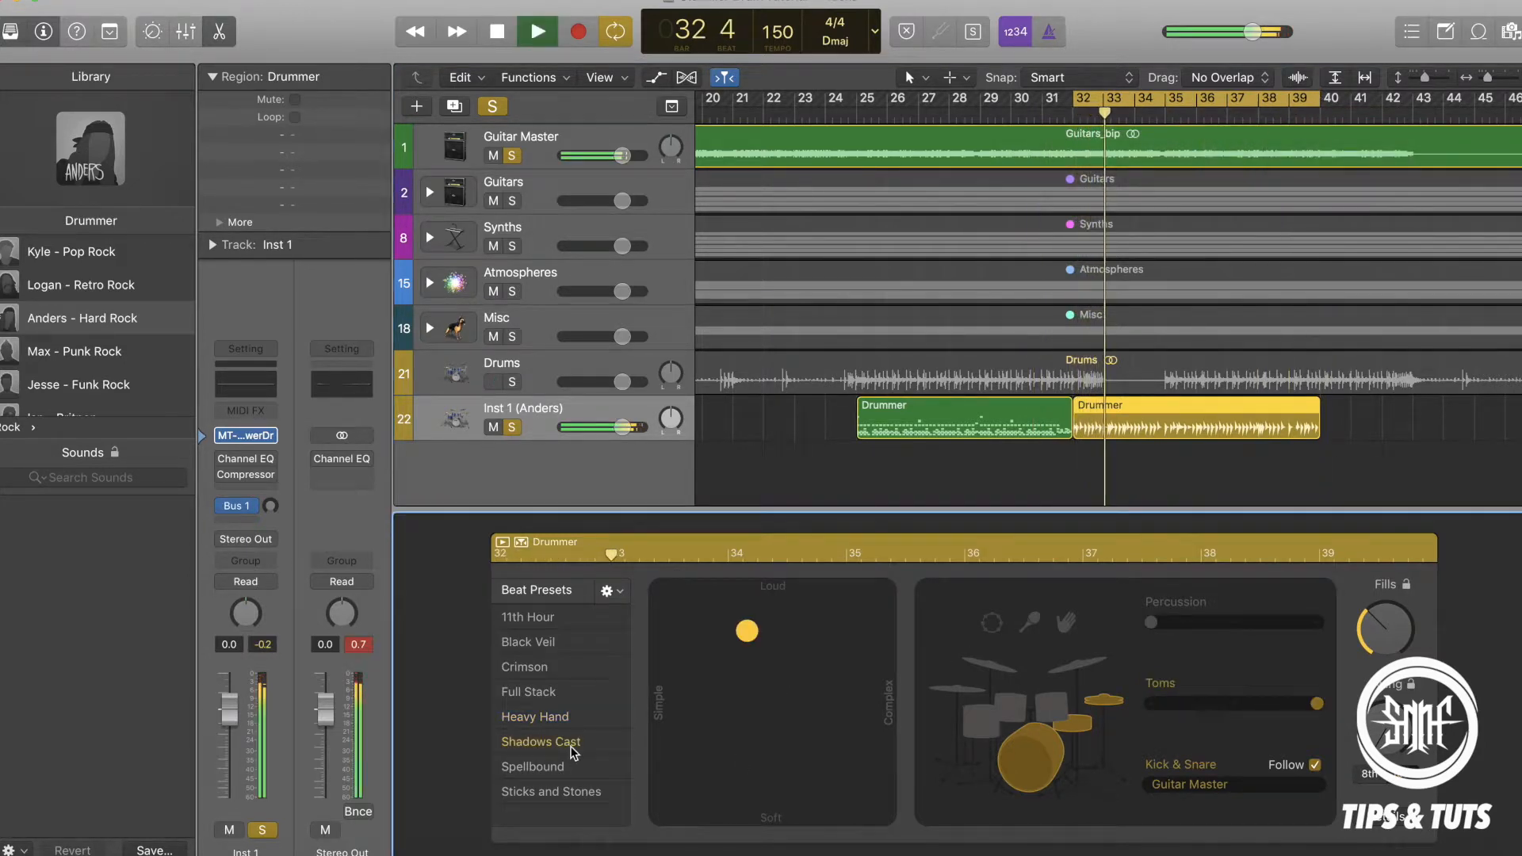
left_click_drag(809, 696, 587, 797)
left_click(587, 792)
left_click(668, 751)
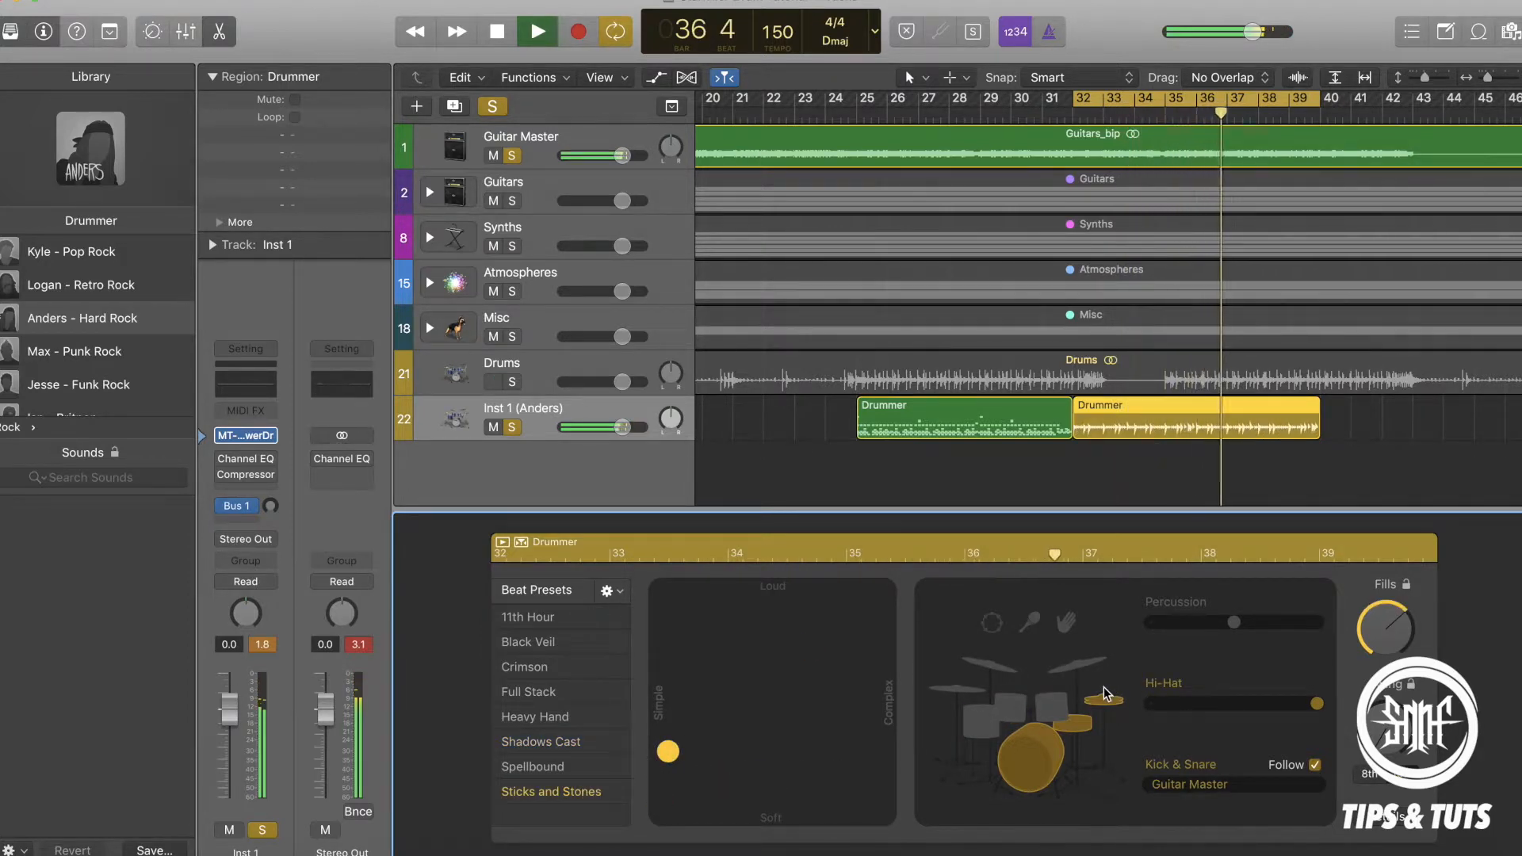
Replace the hi-hat with toms at the middle pattern, reduce the fills, add claps with percussion pattern 2, and stop playback.
left_click(1052, 709)
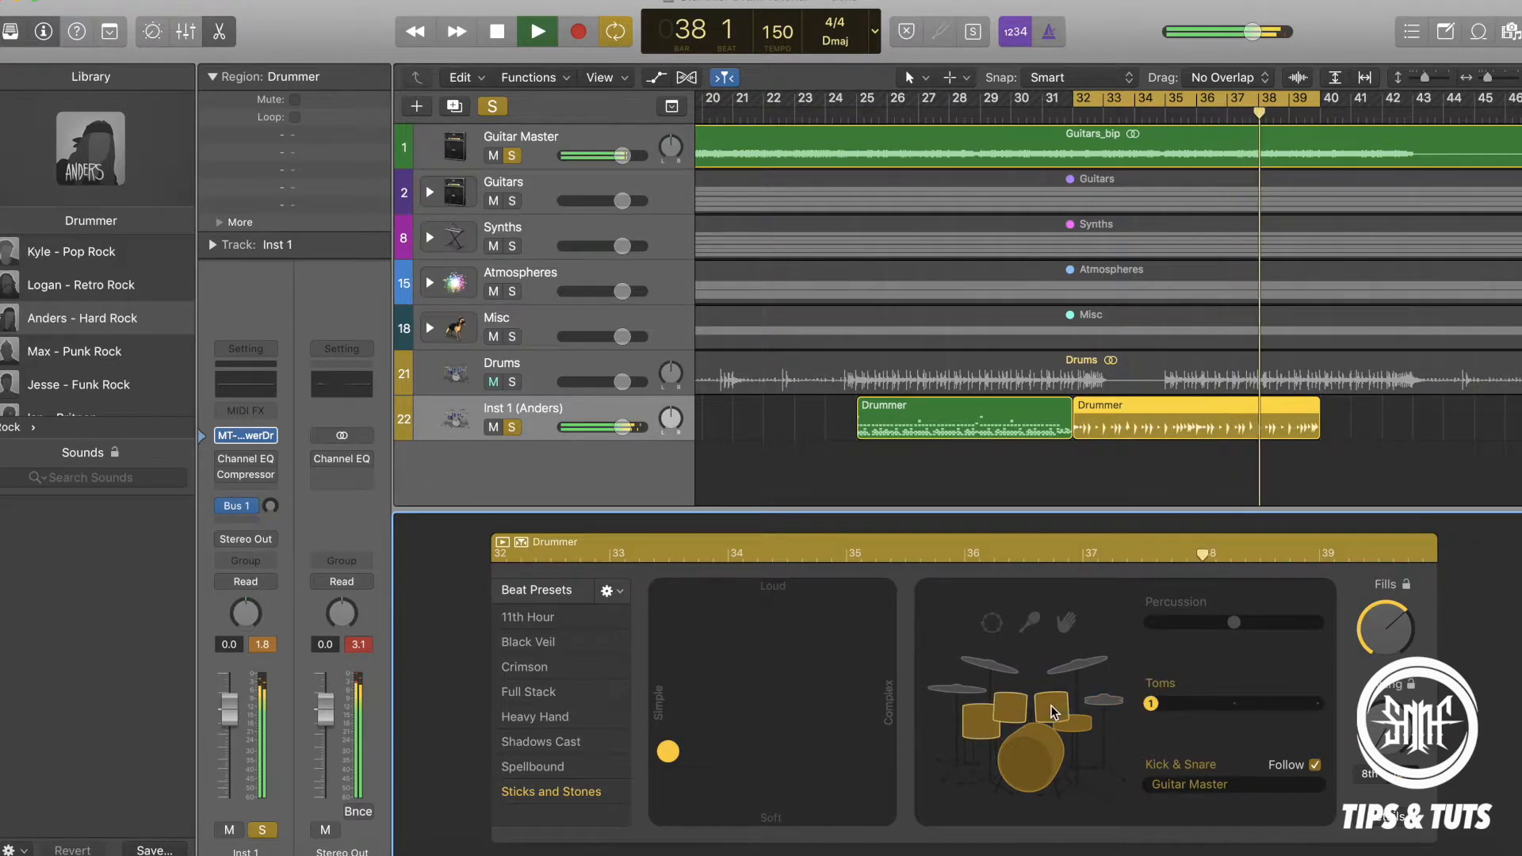
left_click(1254, 695)
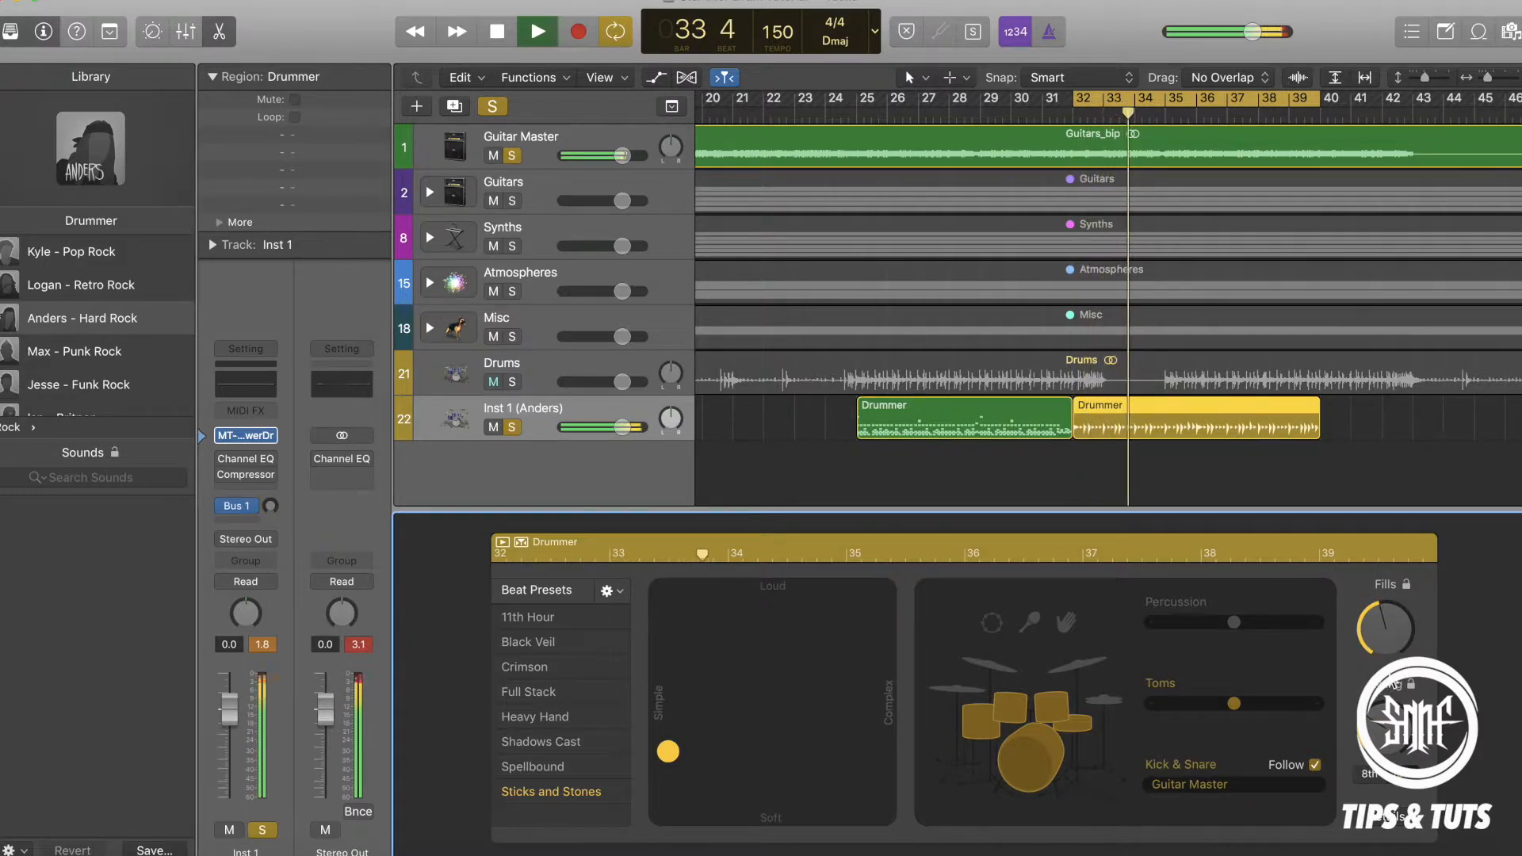
left_click(1067, 623)
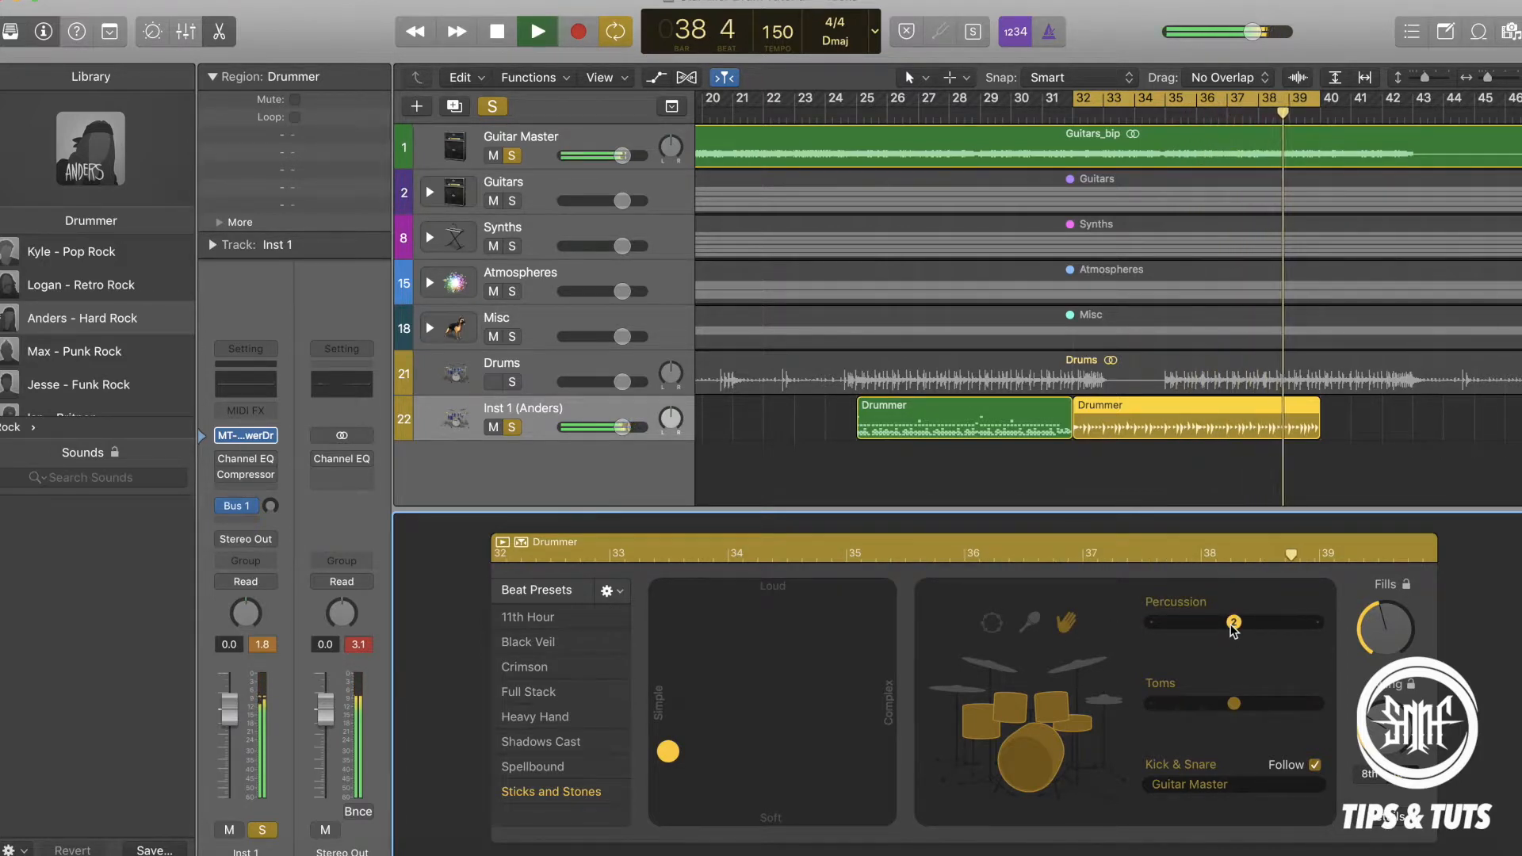
key("space")
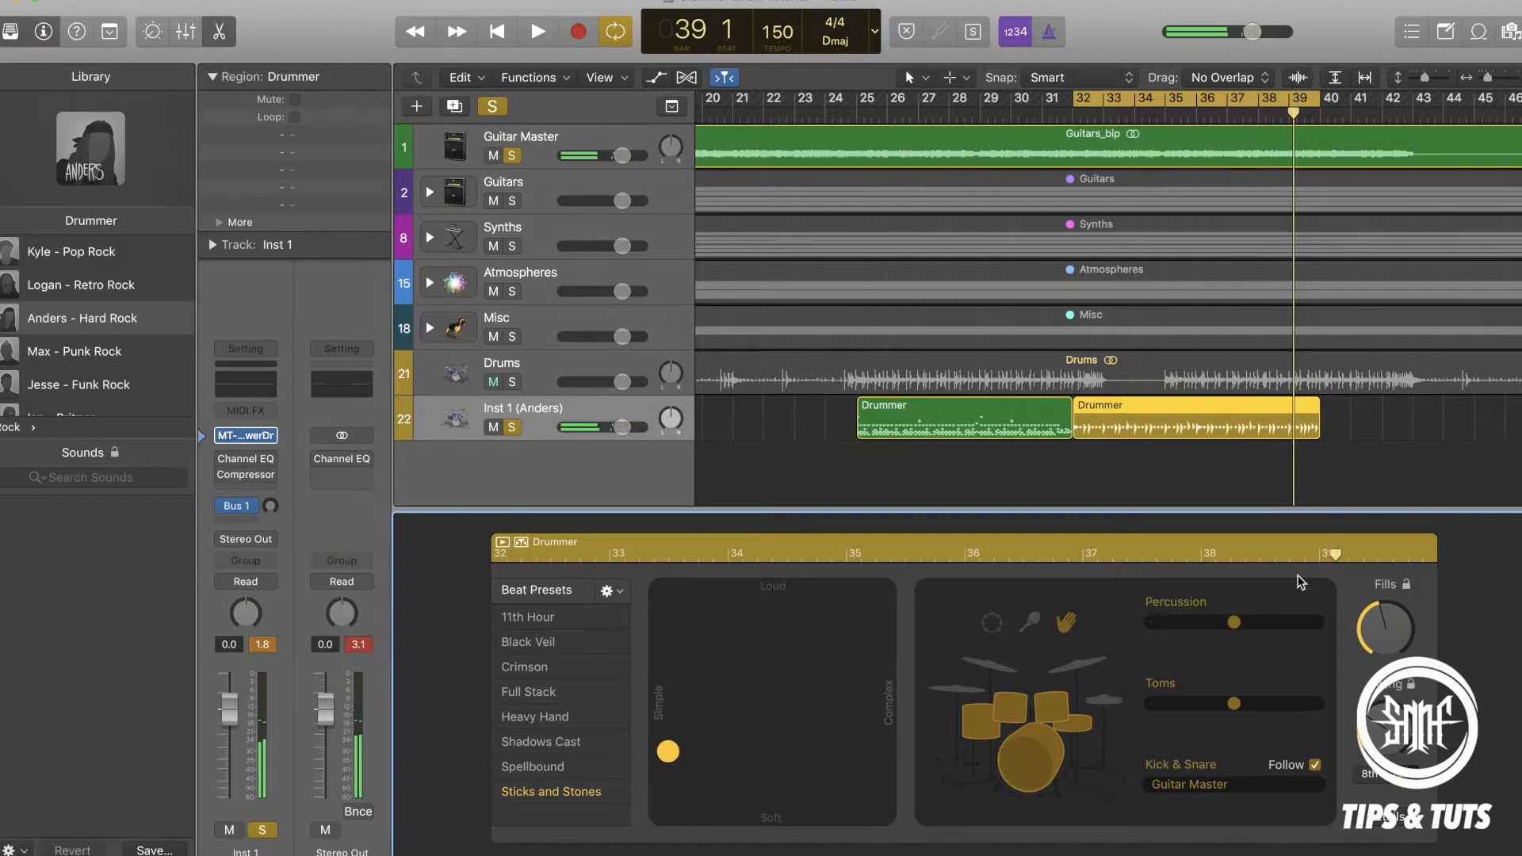
Delete the Drummer regions at bars 40 and 32 and return the cycle range to bars 25–32.
left_click(1333, 419)
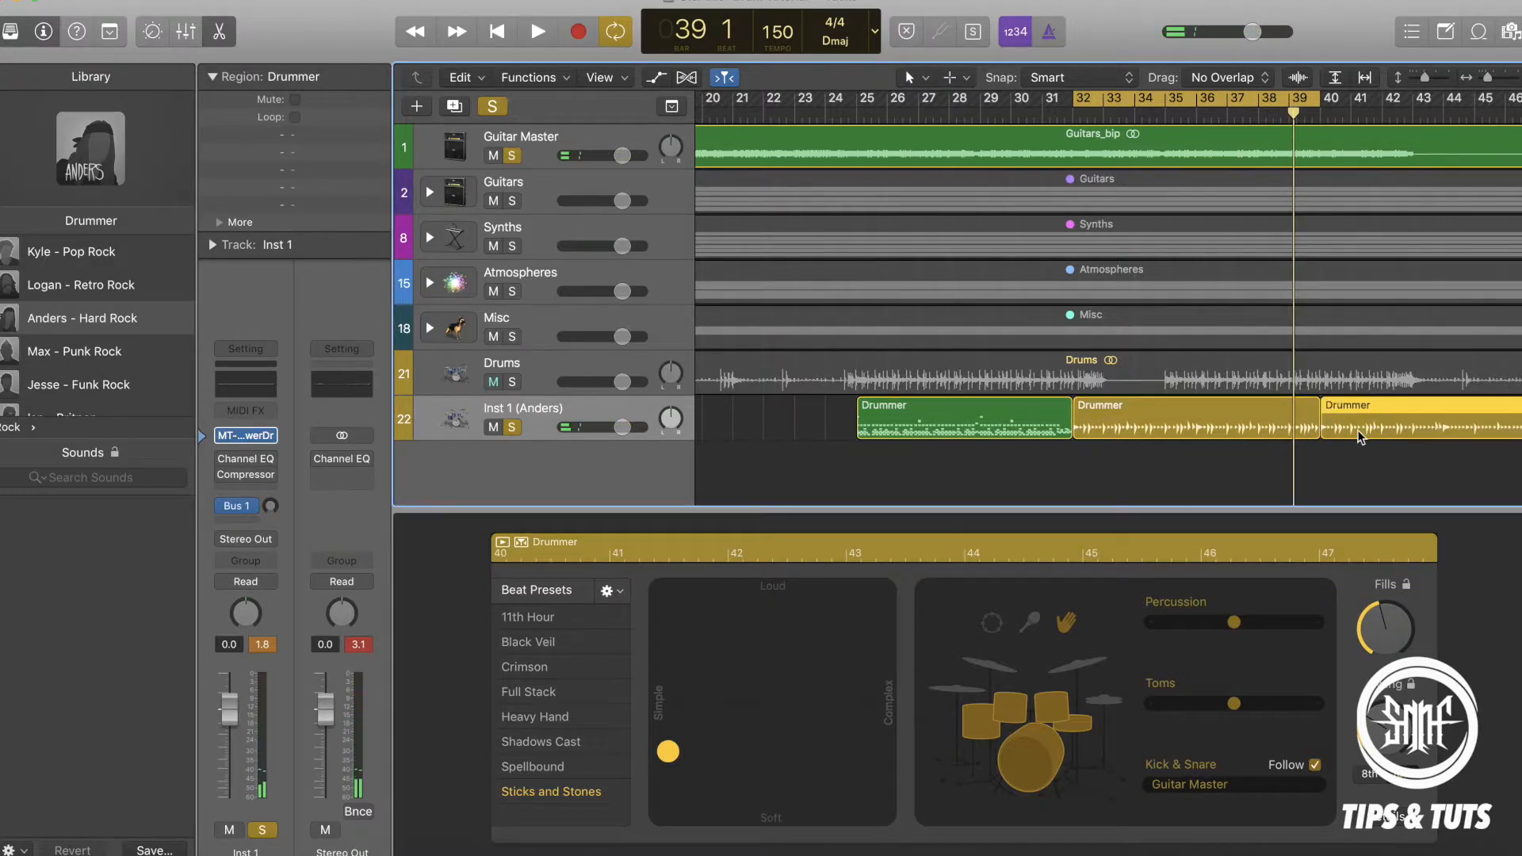
key("Delete")
left_click(1272, 430)
key("Delete")
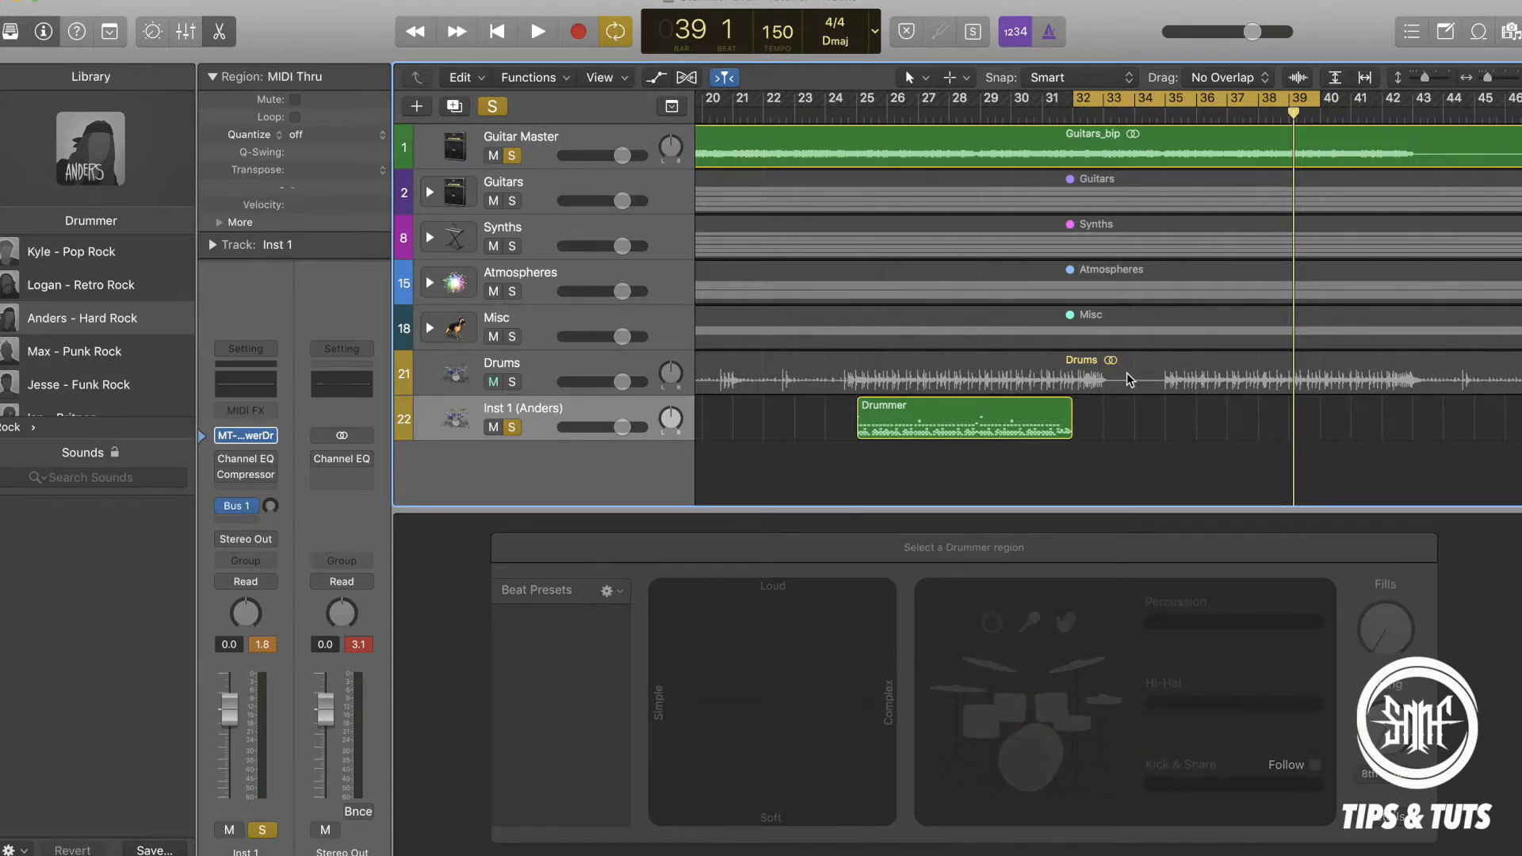
left_click_drag(1164, 101, 952, 97)
left_click_drag(1102, 101, 1071, 100)
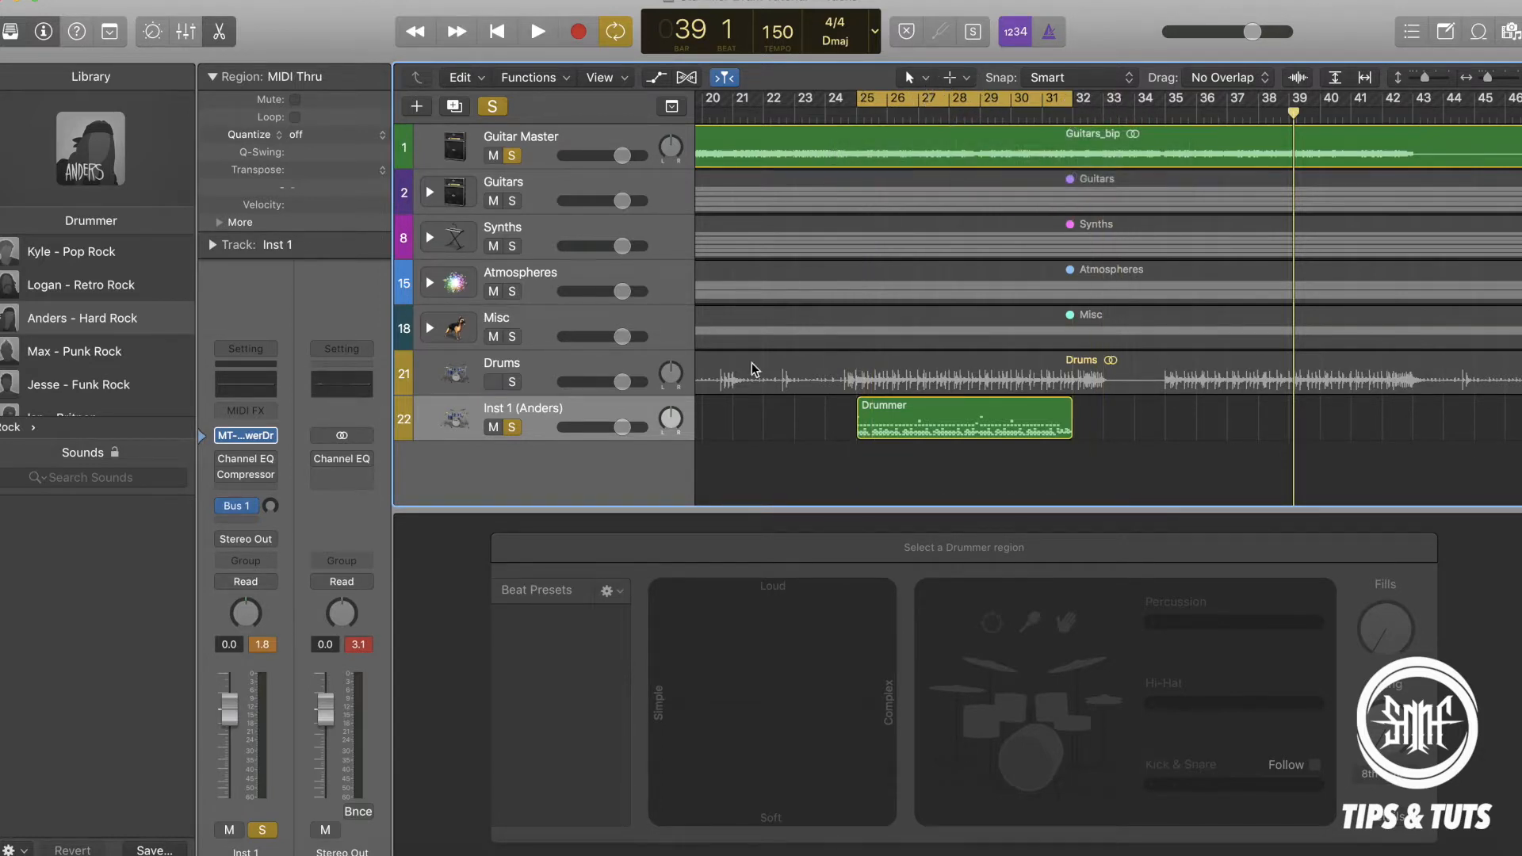
Unsolo Guitar Master and Inst 1, mute Guitar Master, unmute Drums, and play the cycle with the full mix.
left_click(517, 157)
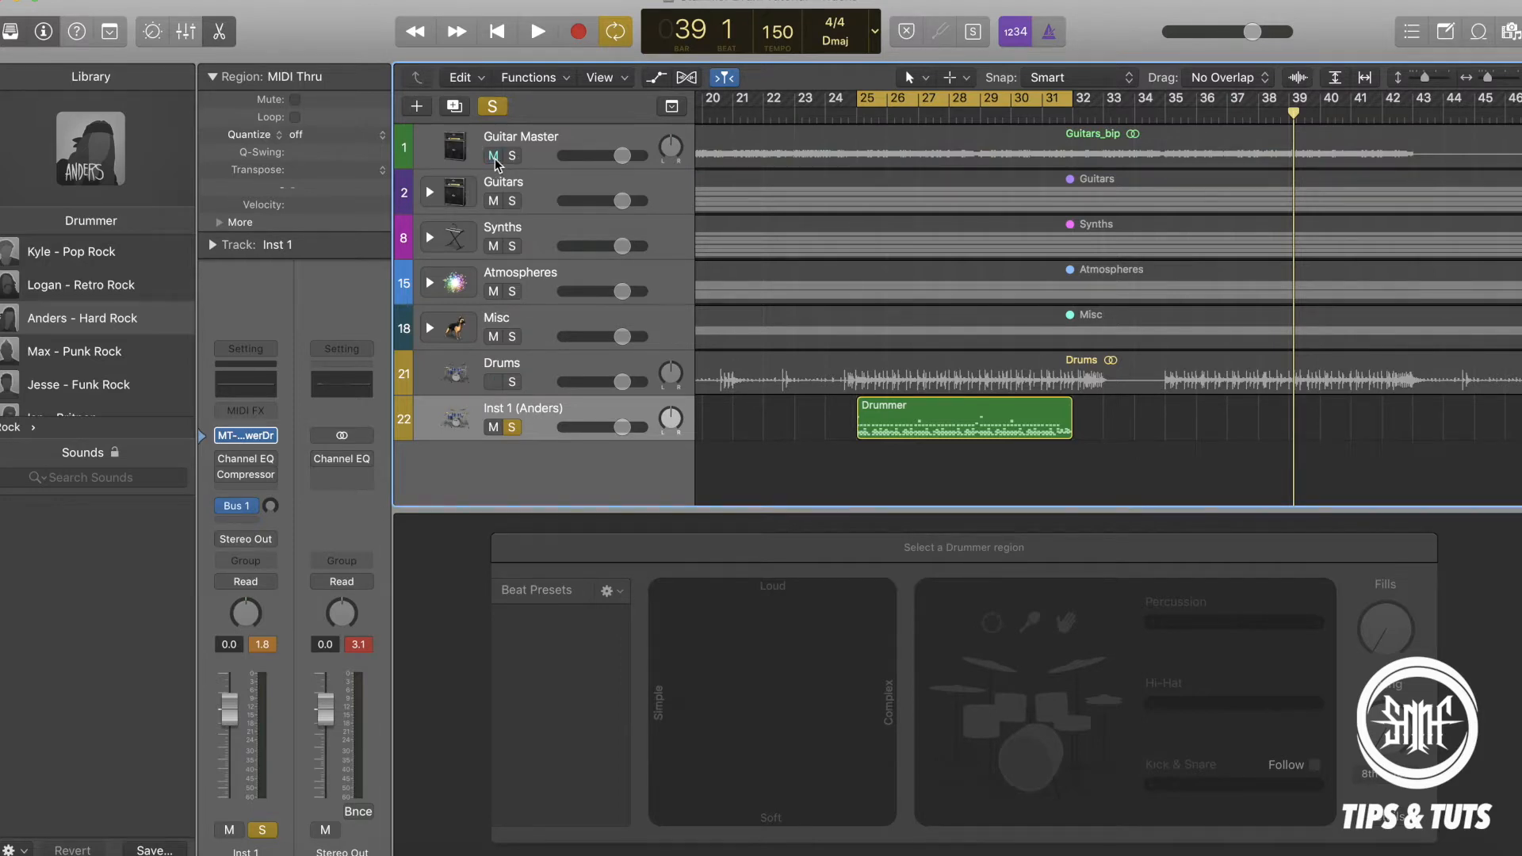
left_click(495, 158)
left_click(513, 427)
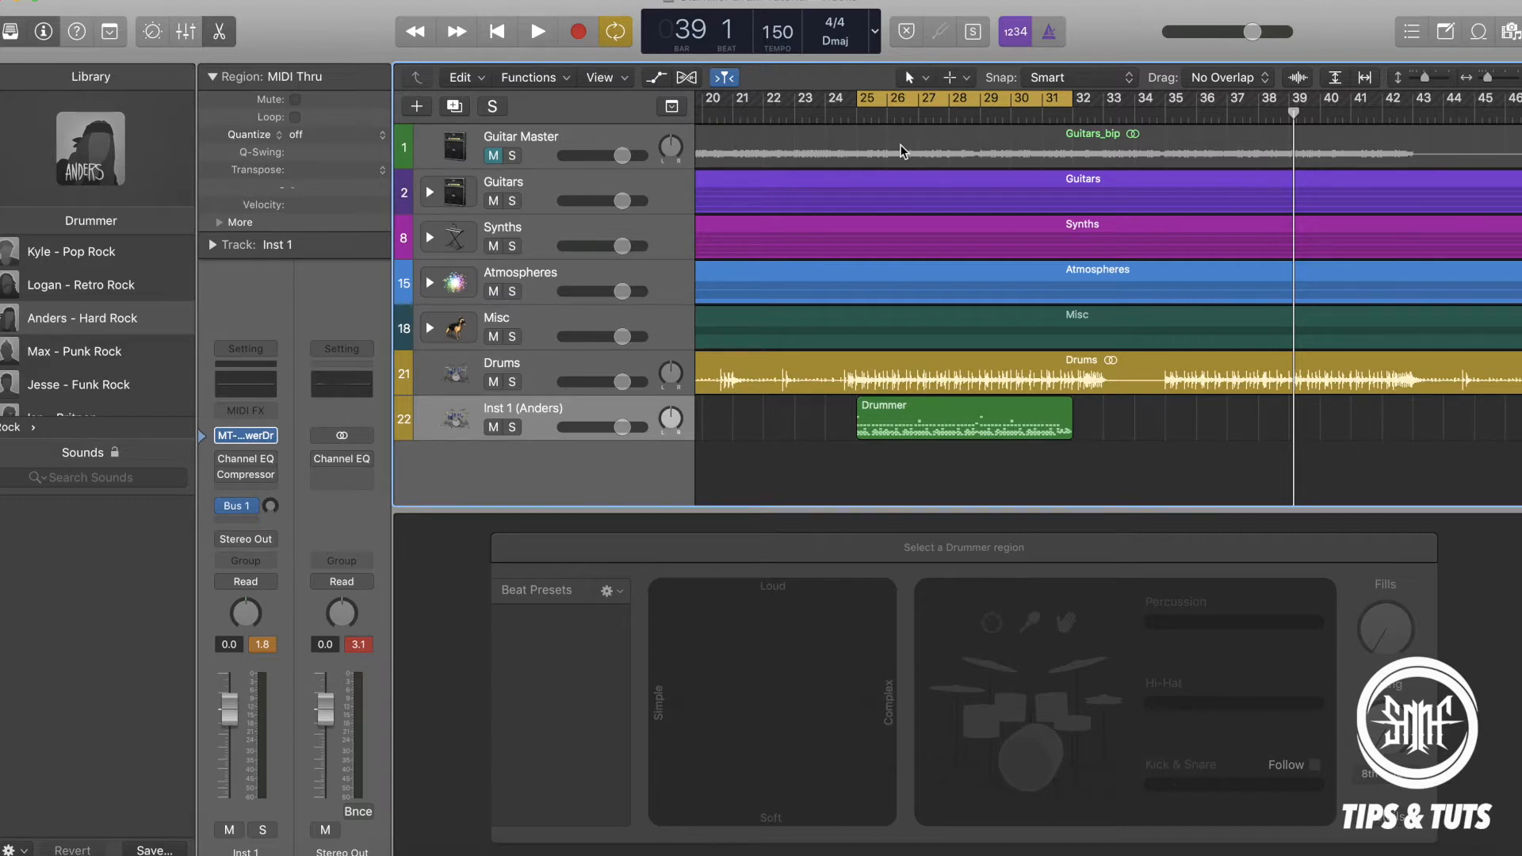
key("space")
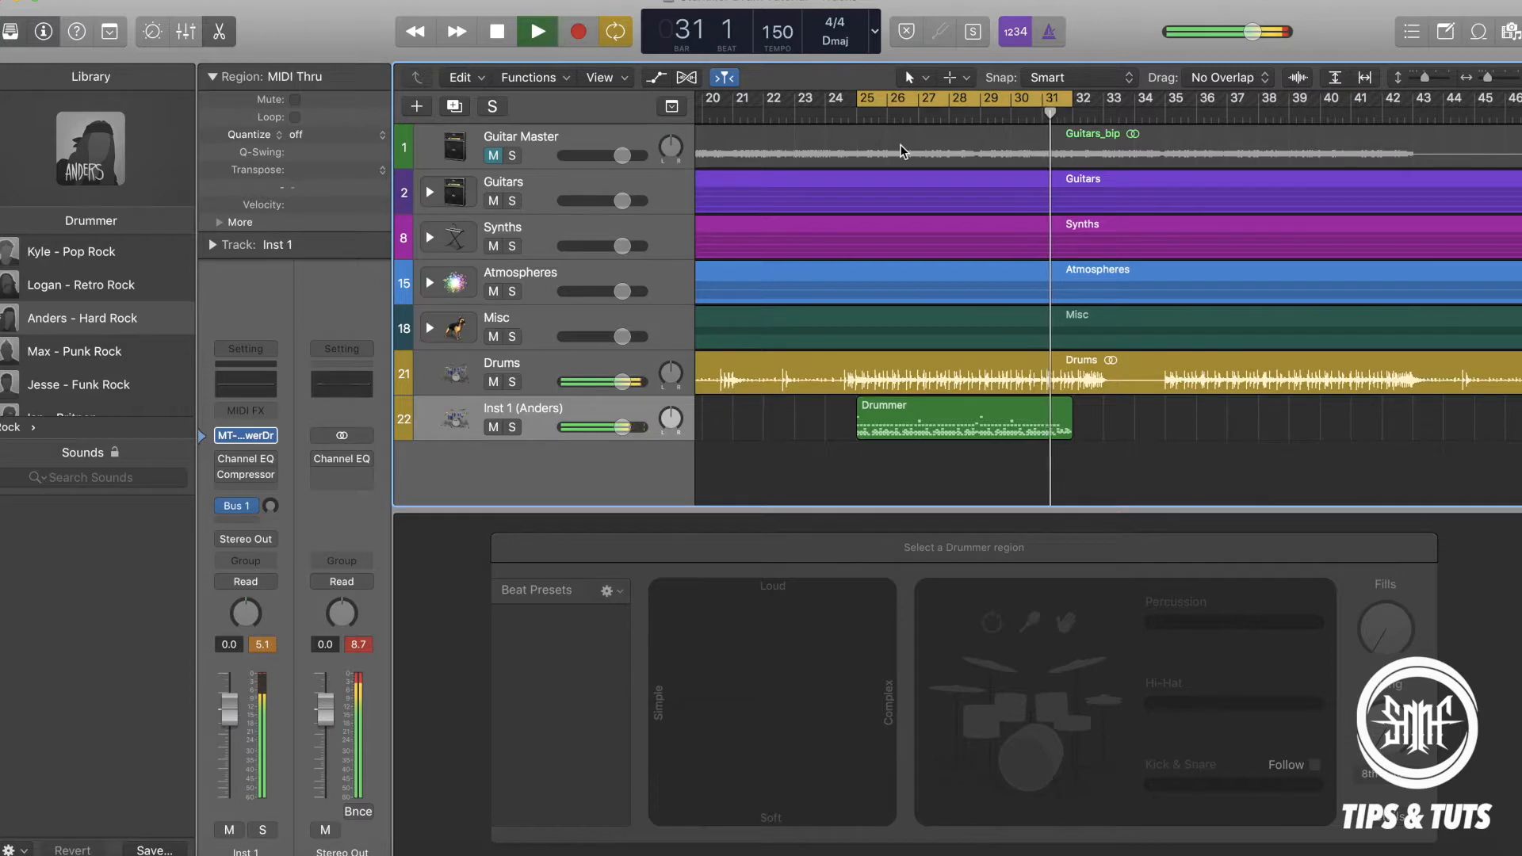
key("space")
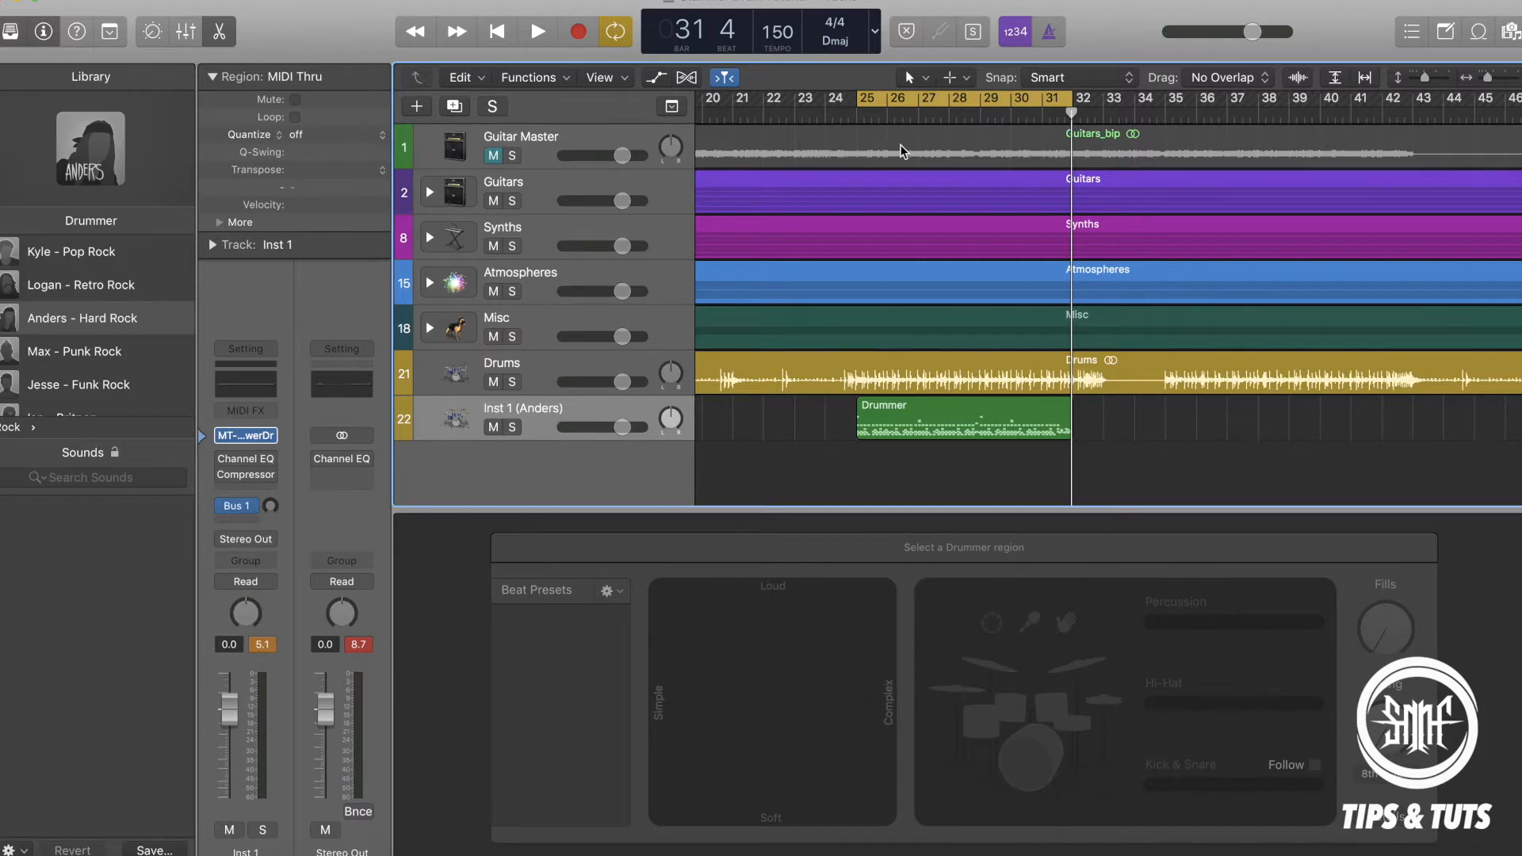
Mute the original Drums track and play the cycle to hear the MT-PowerDrumKit part in the mix.
left_click(494, 382)
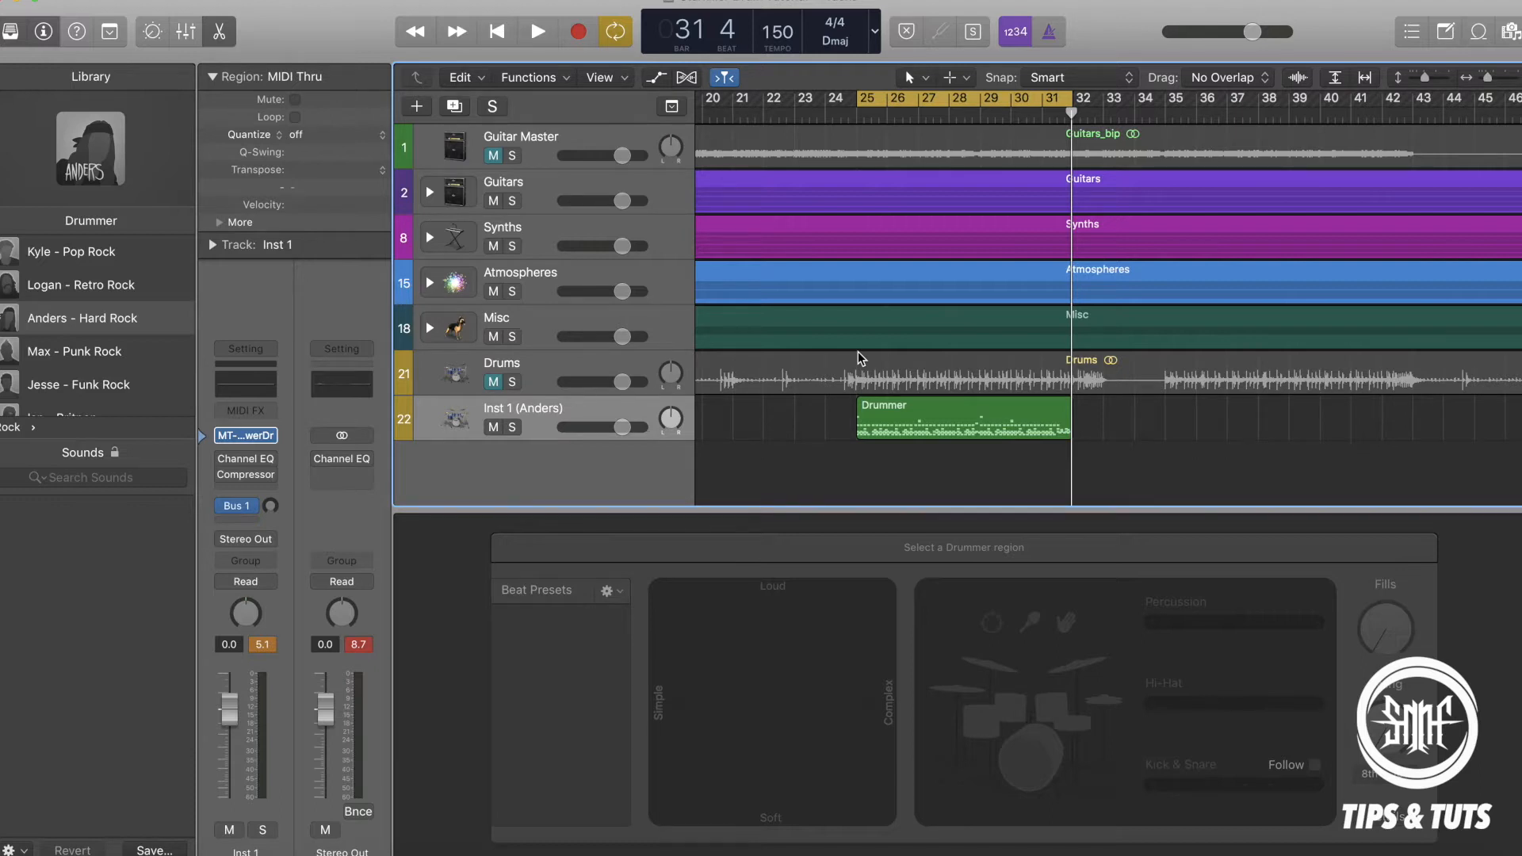
key("space")
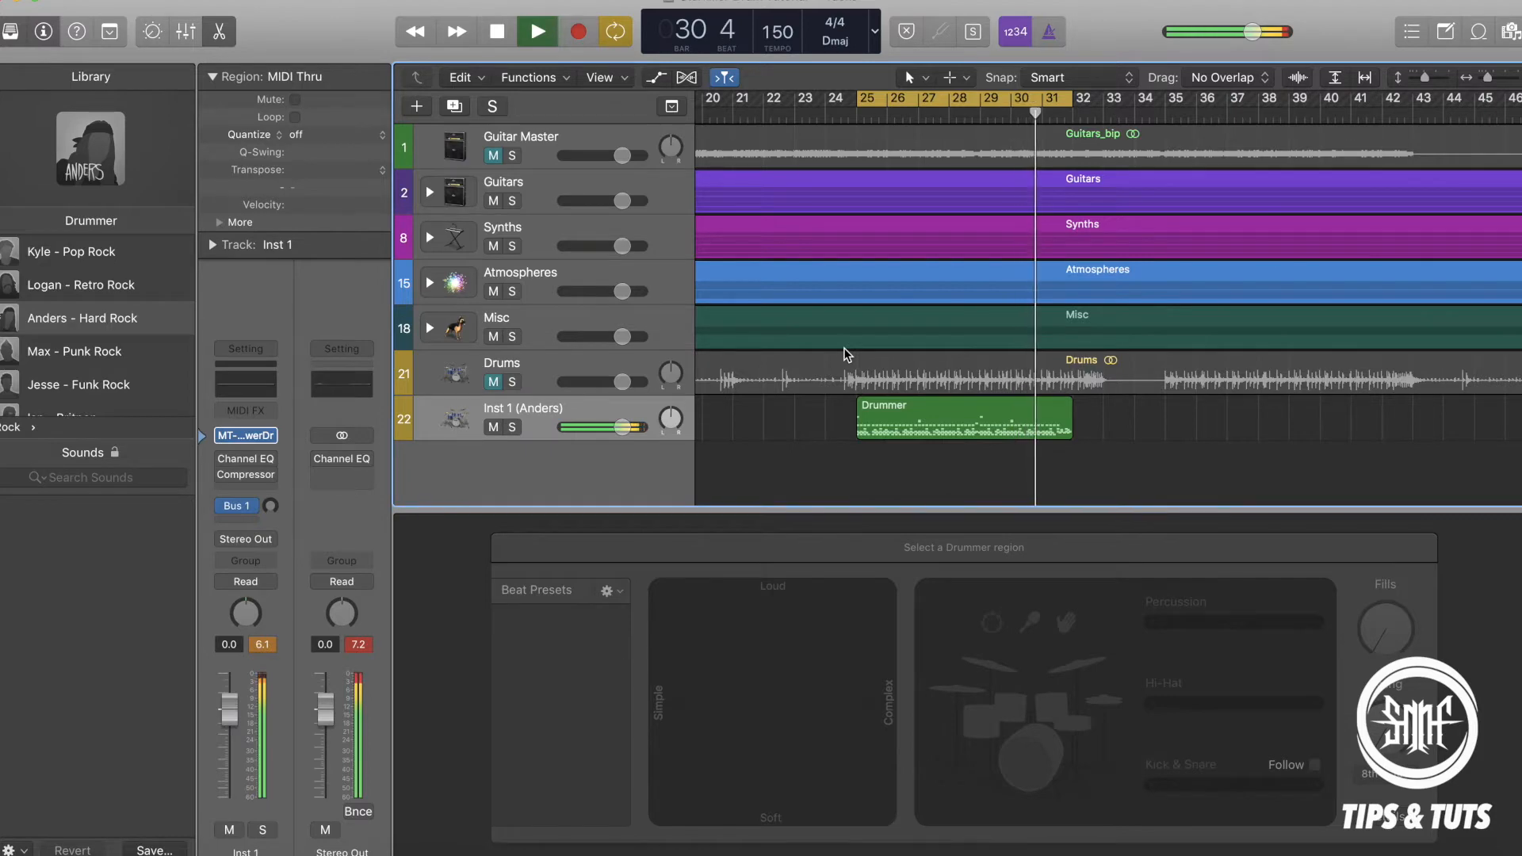
key("space")
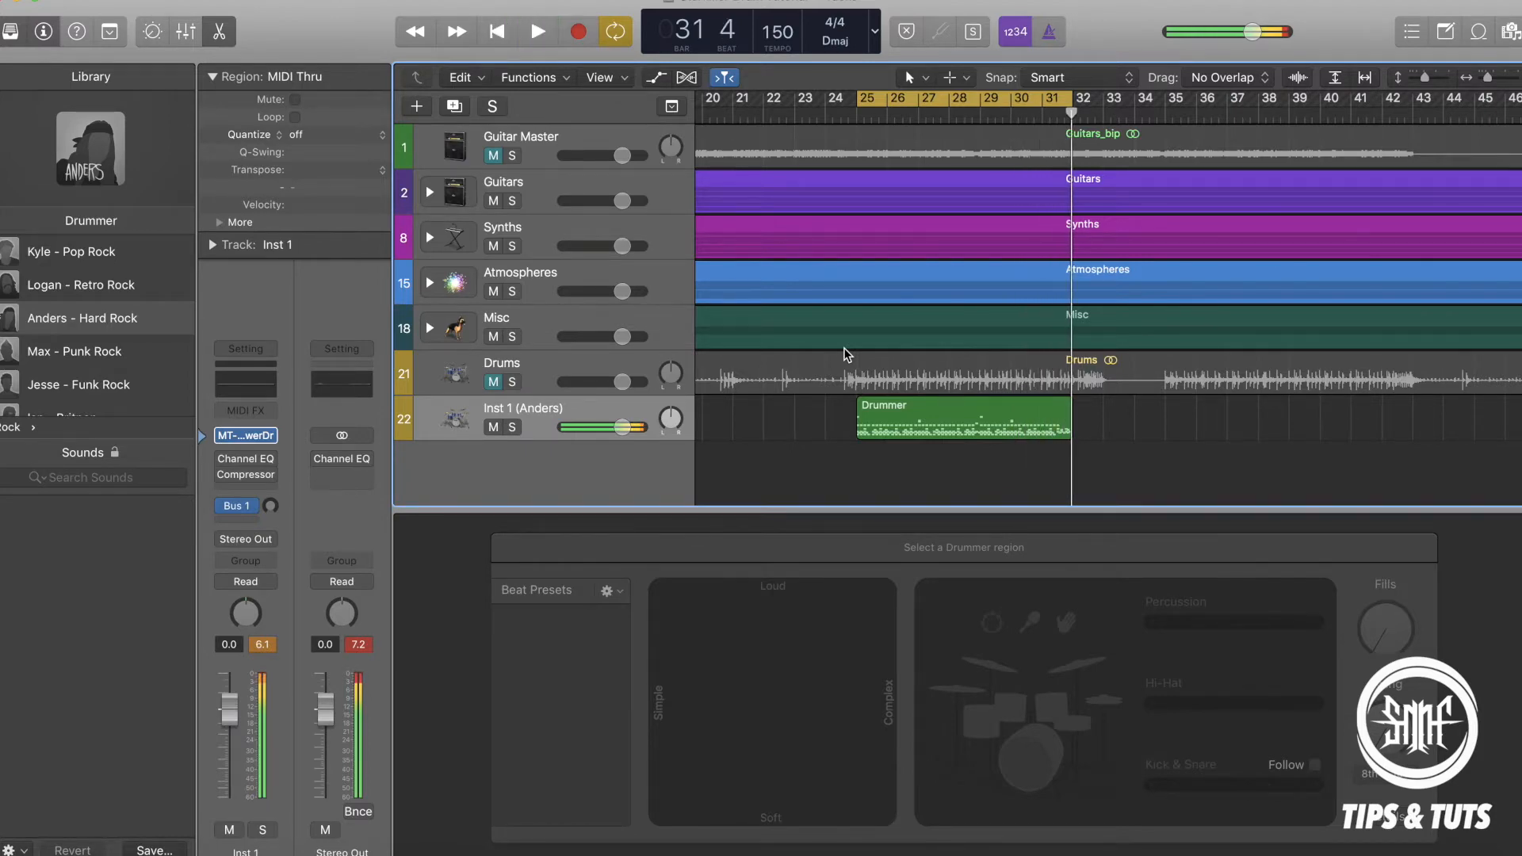